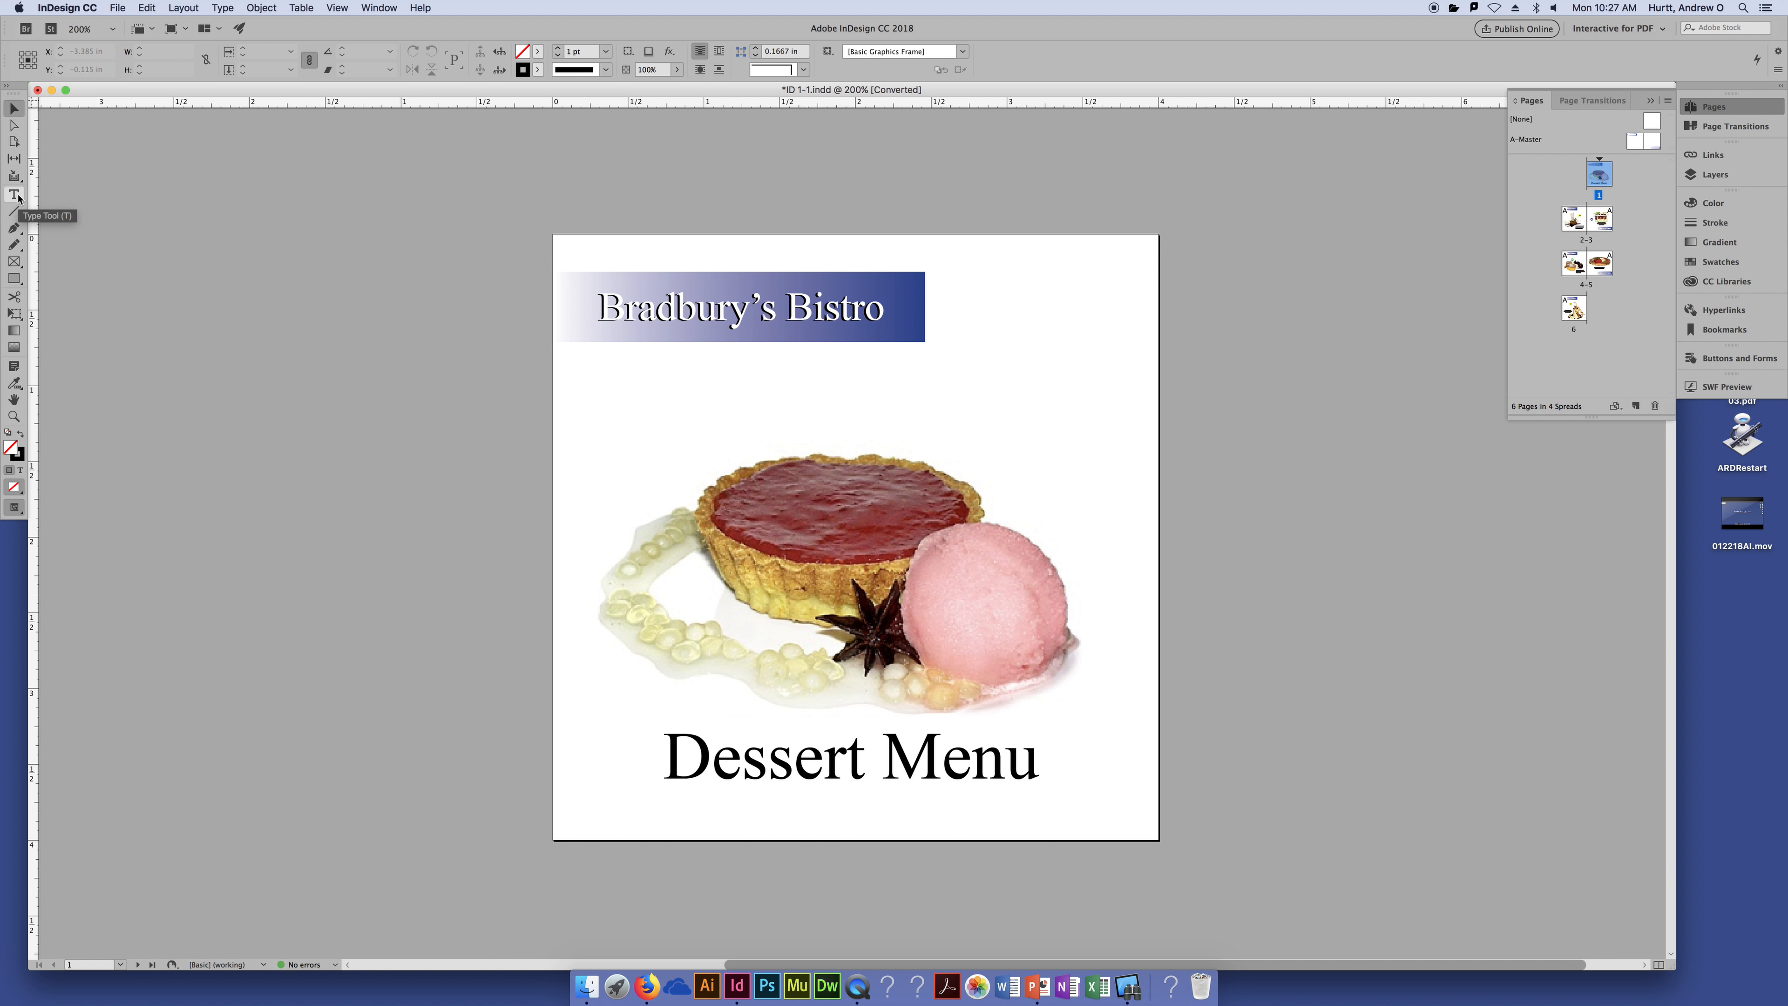
Create a trial text frame about 1.55 in wide below the banner containing "jhjkfahdfkj" and delete it.
key(t)
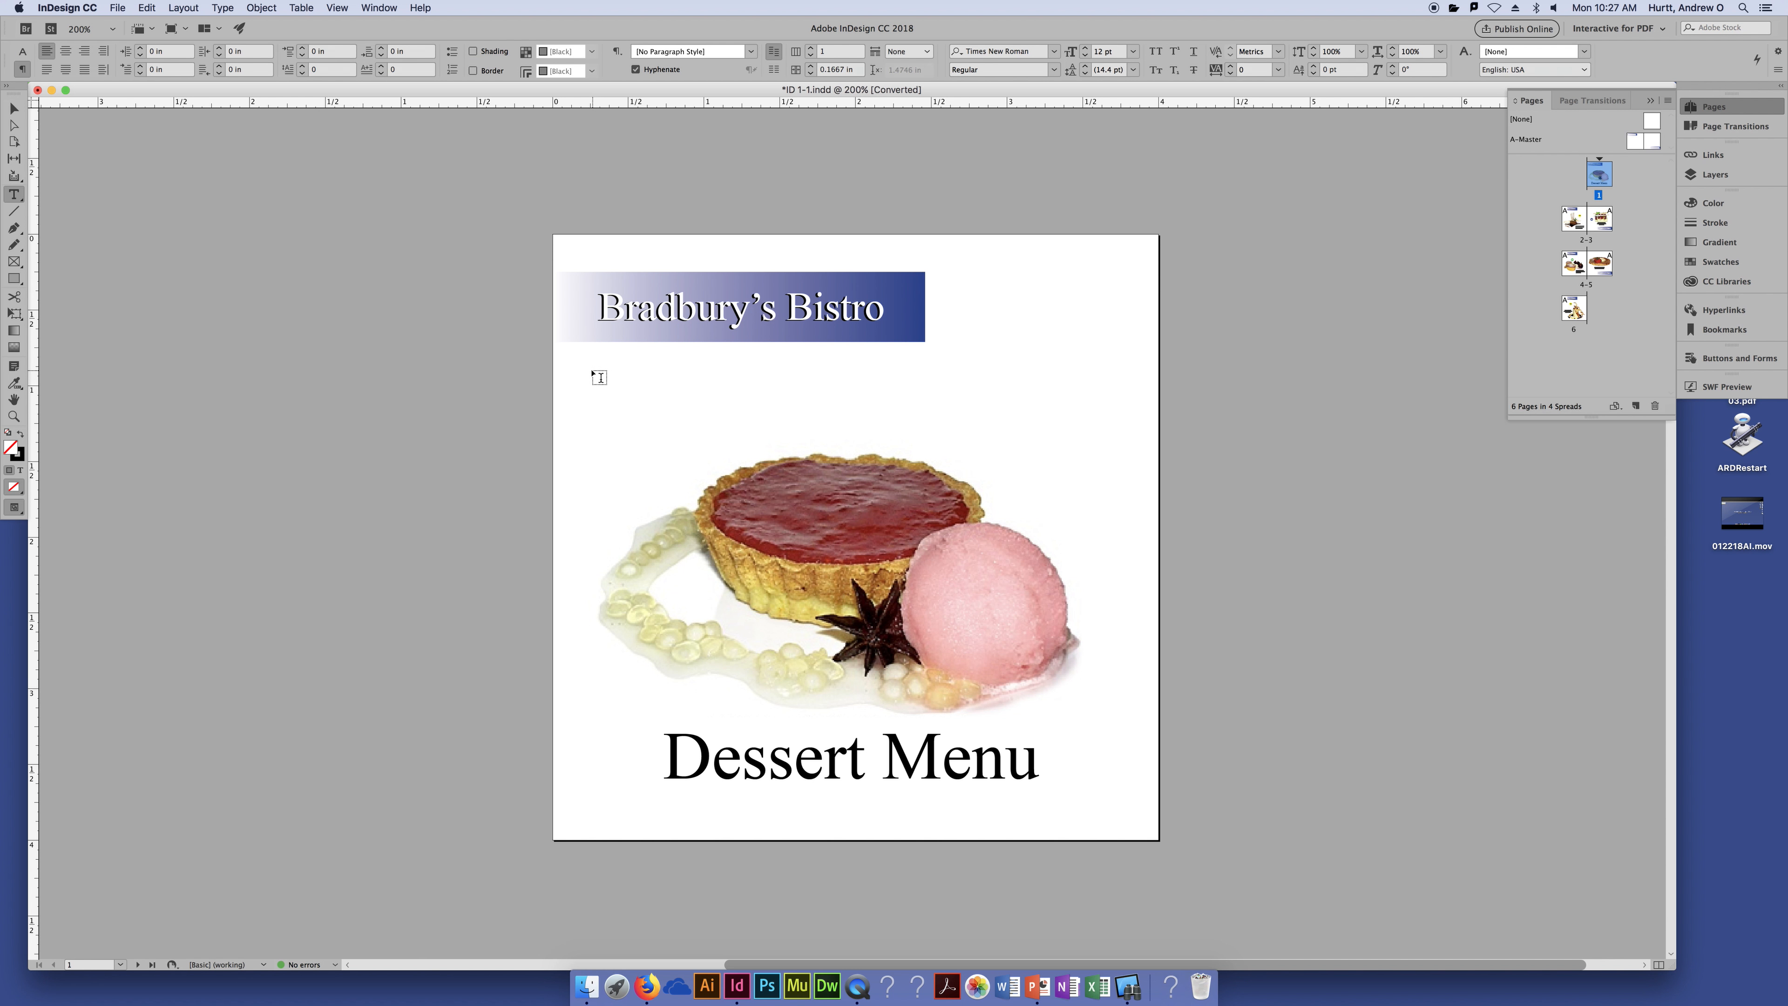
drag(592, 369, 668, 478)
text(jhjkfahdfkj)
key(Escape)
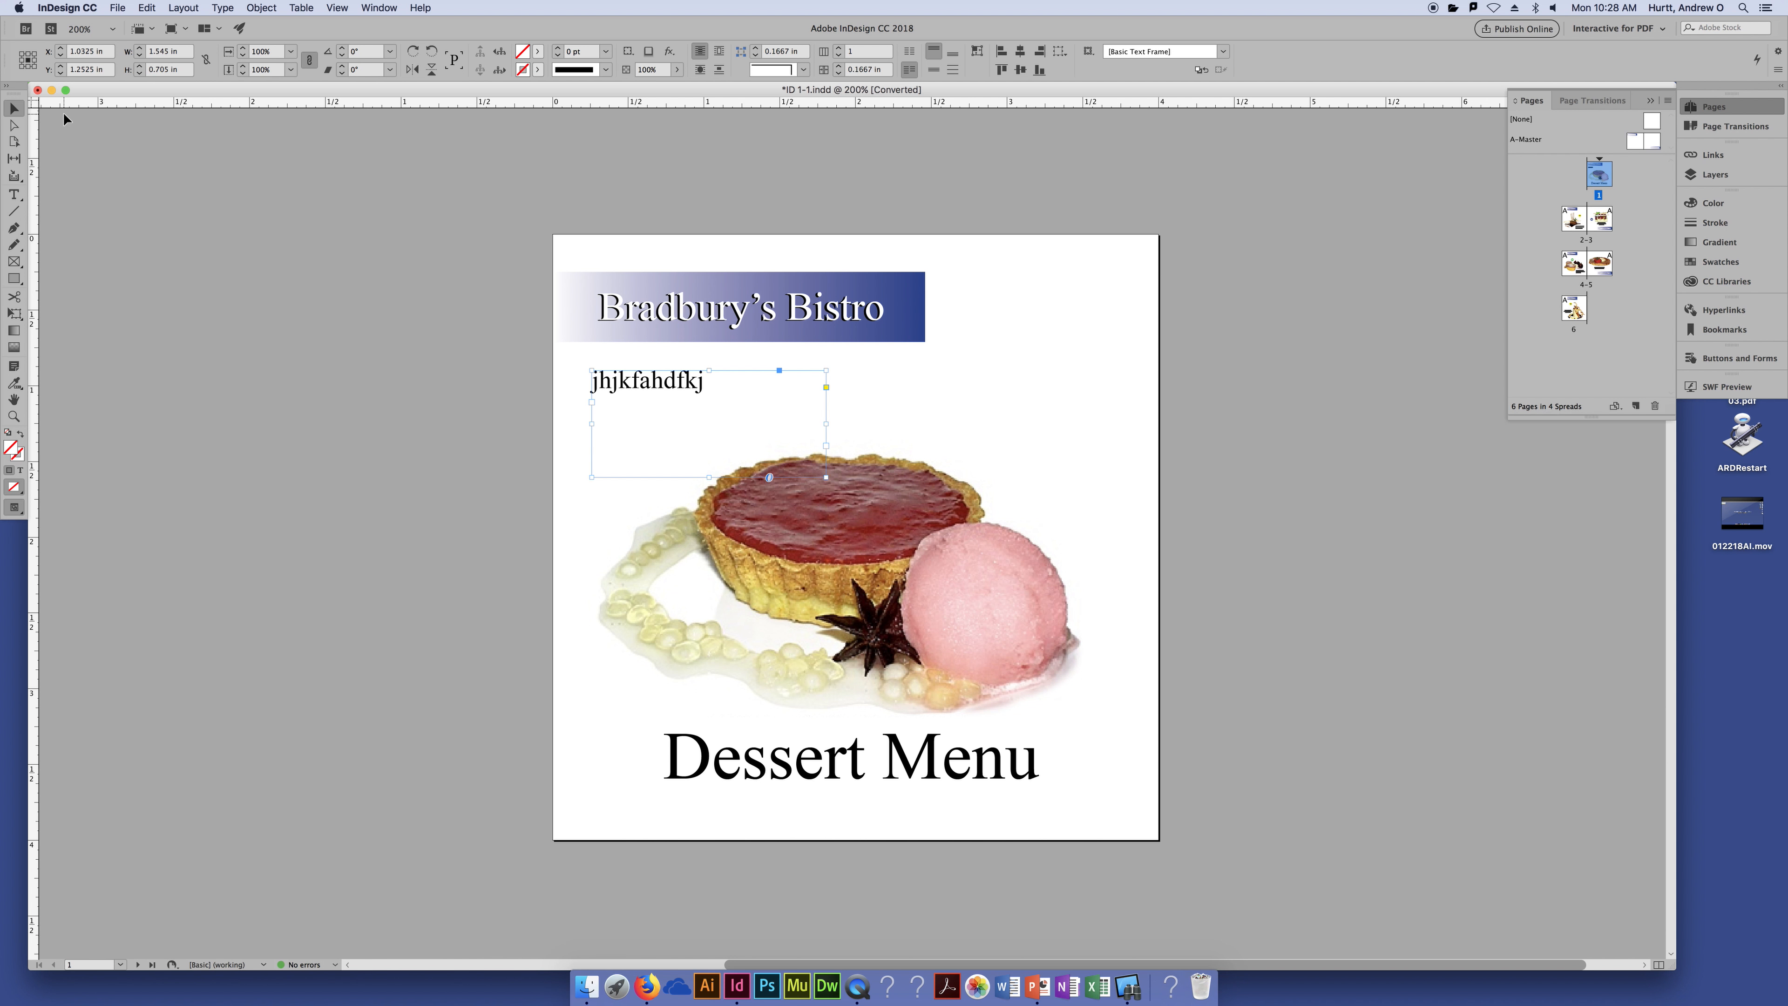
key(Delete)
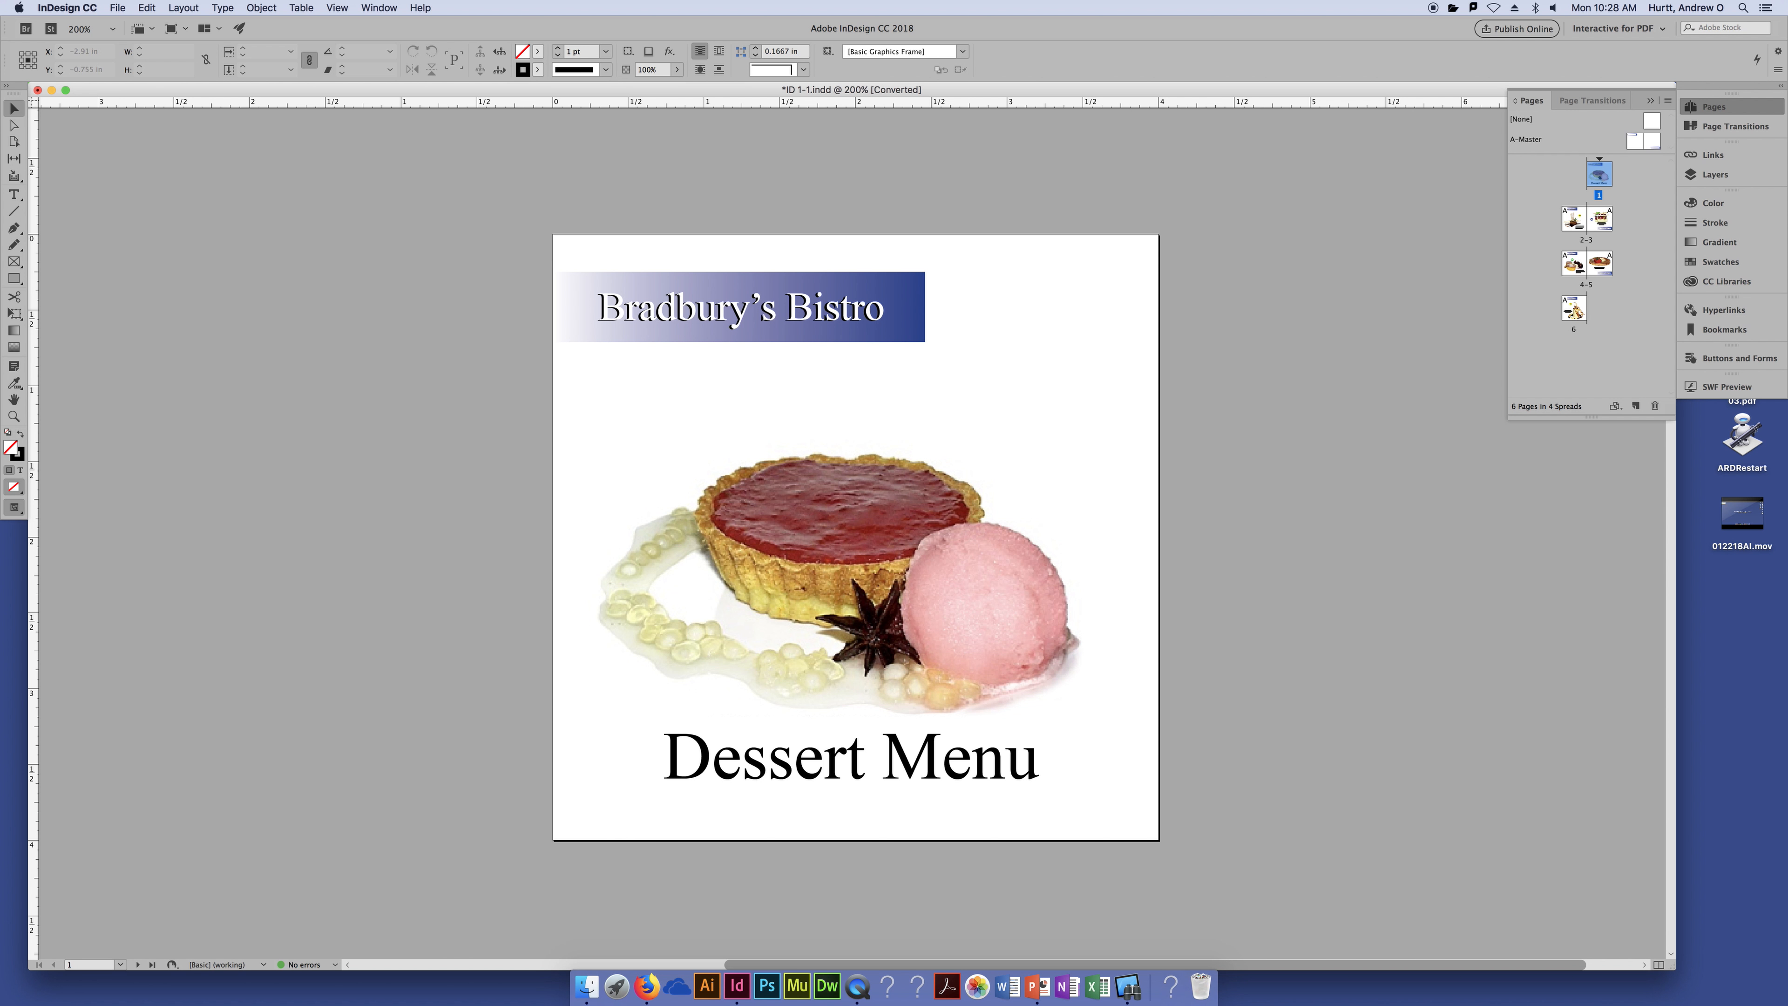
Create a text frame about 1.67 by 0.84 in below the banner with the text "klfjsafjl kfj;".
click(15, 194)
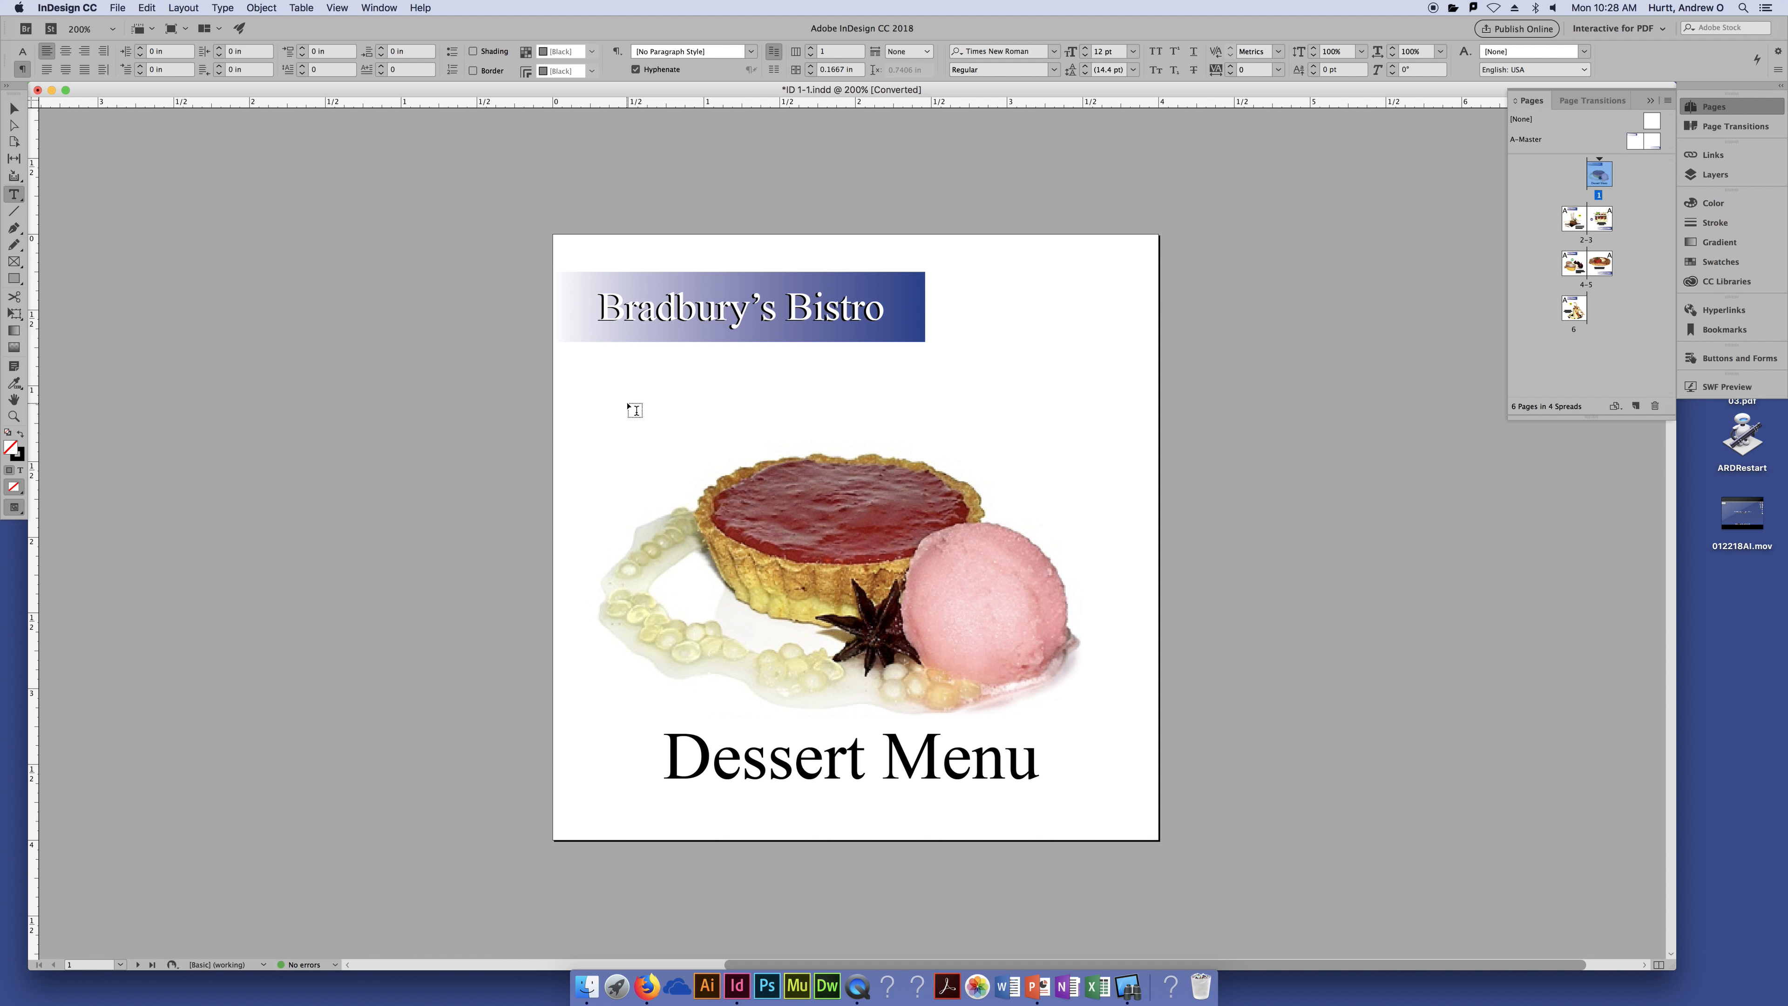
drag(589, 360, 841, 495)
text(klfjsafjl kfj;)
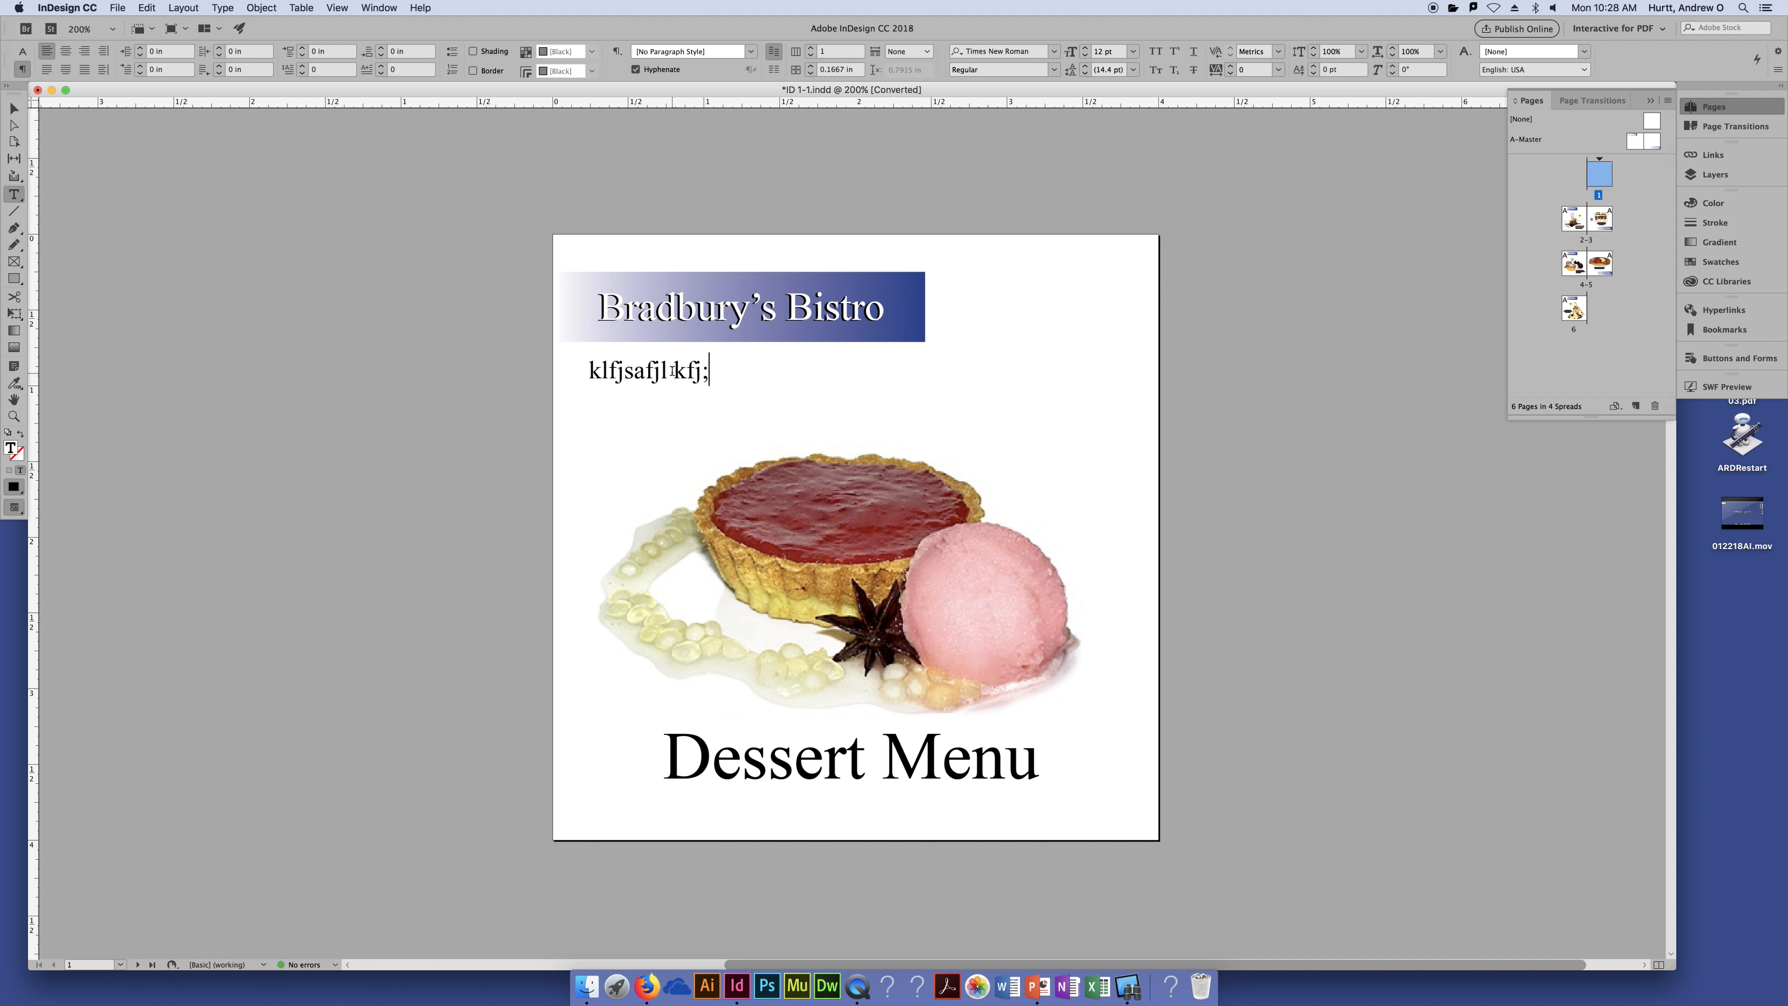
Select the text "klfjsafjl kfj;" and look at the font style and font size options for it.
triple_click(648, 379)
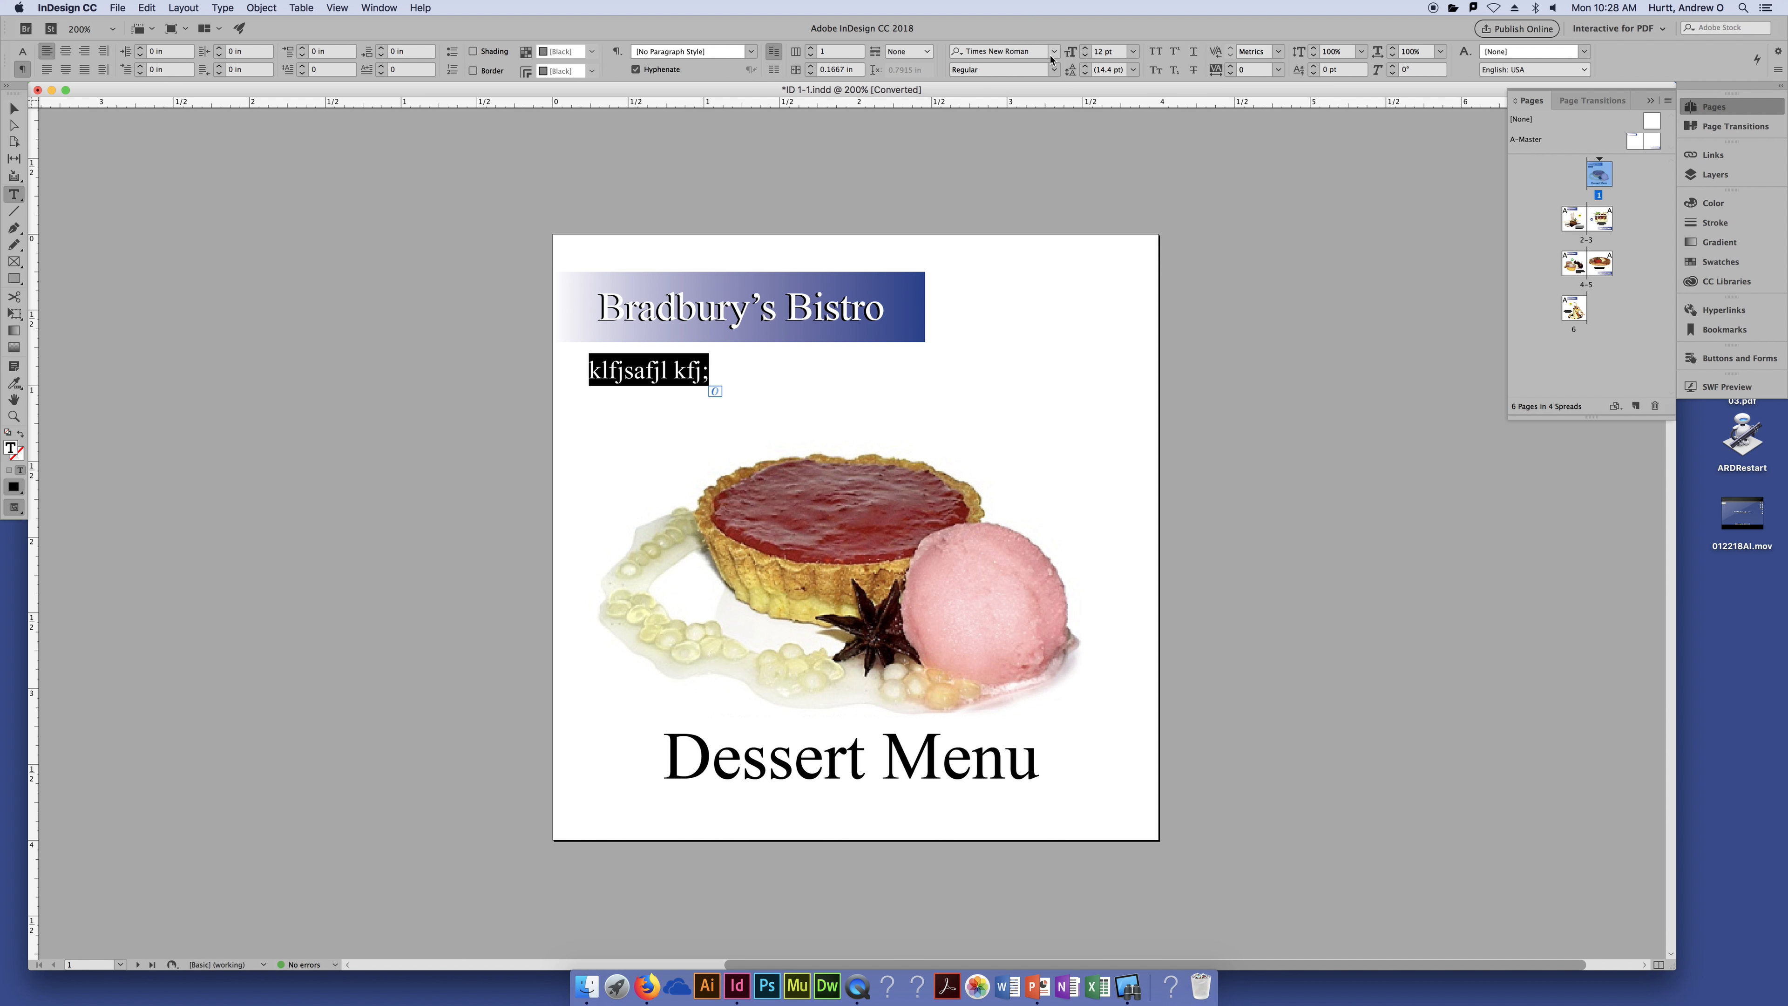
click(1054, 70)
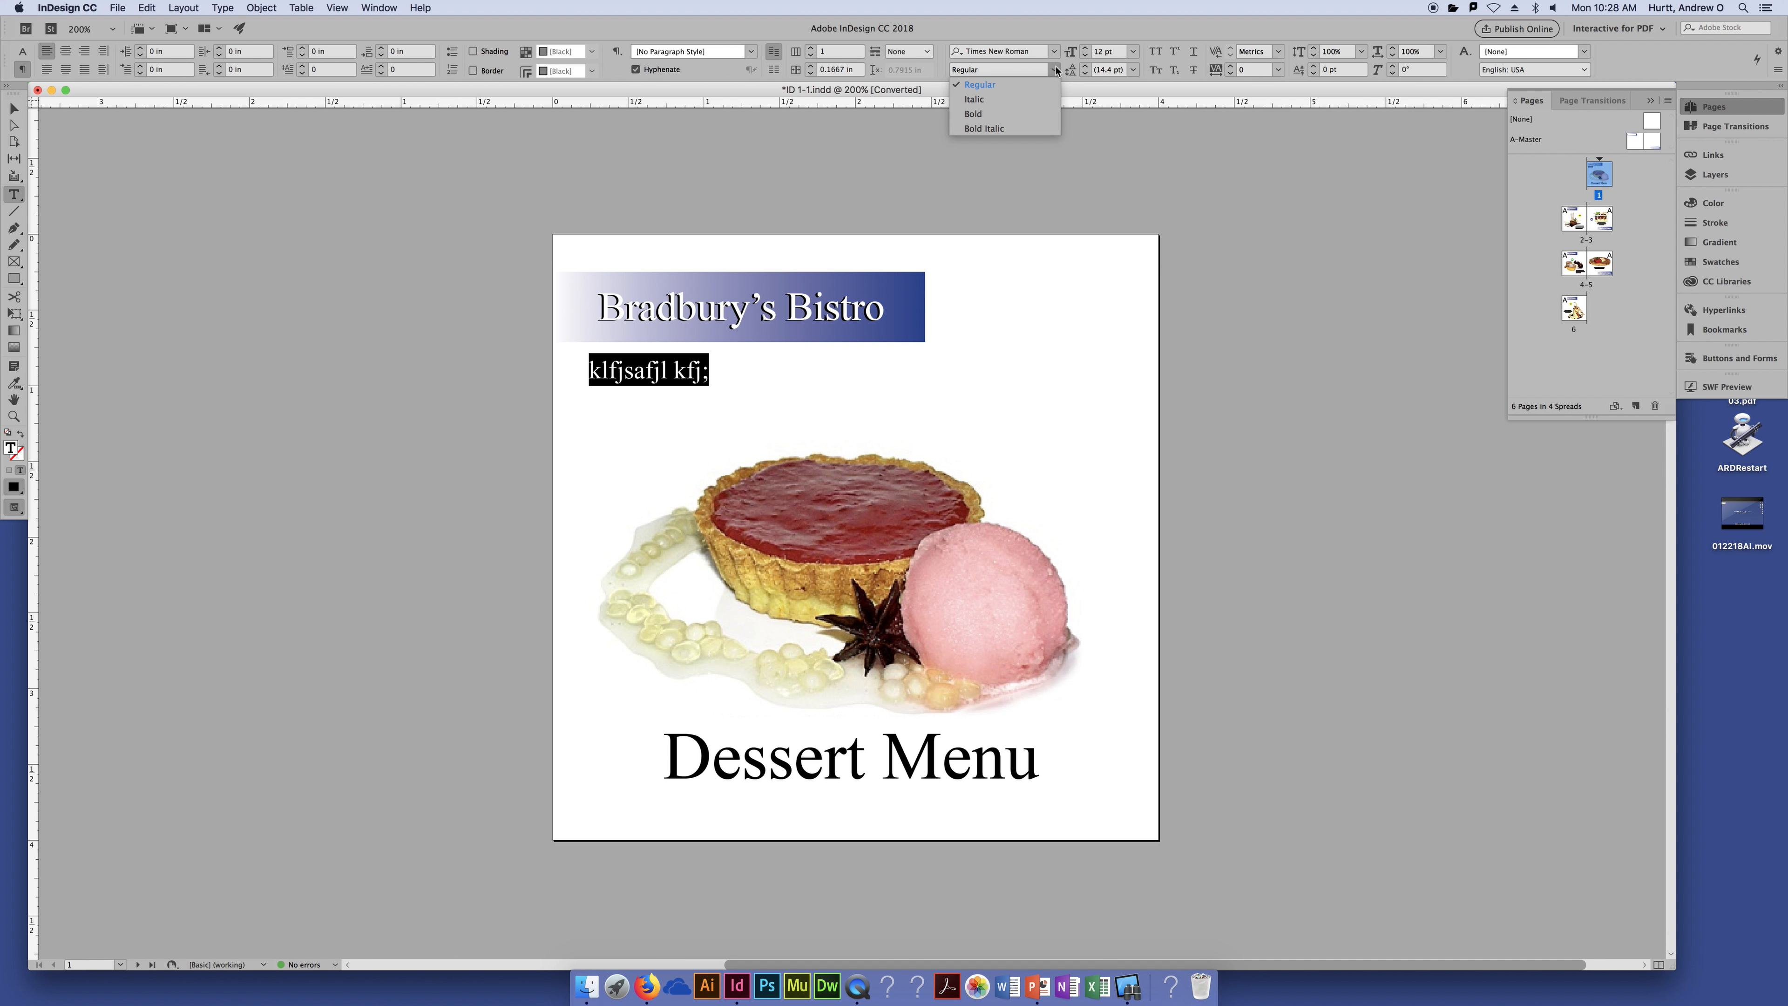
click(1135, 52)
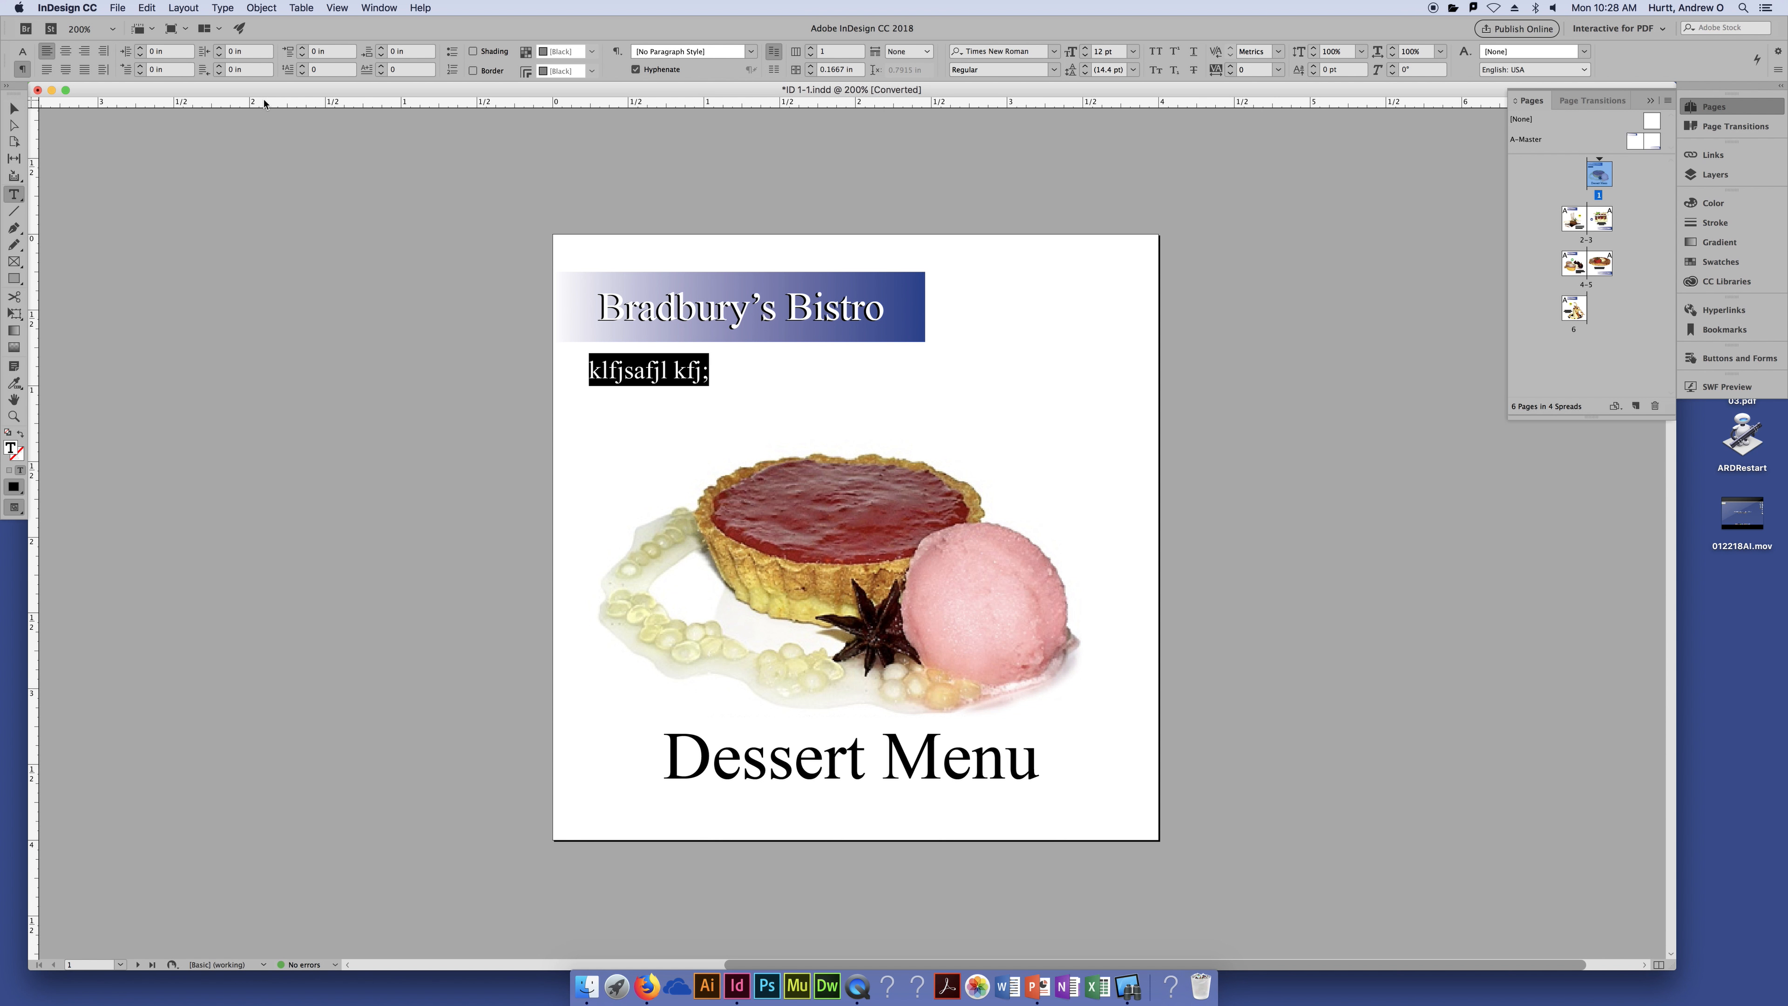
Examine the tool variants grouped with the Type, Rectangle and Rectangle Frame tools, along with the Line tool.
click(15, 199)
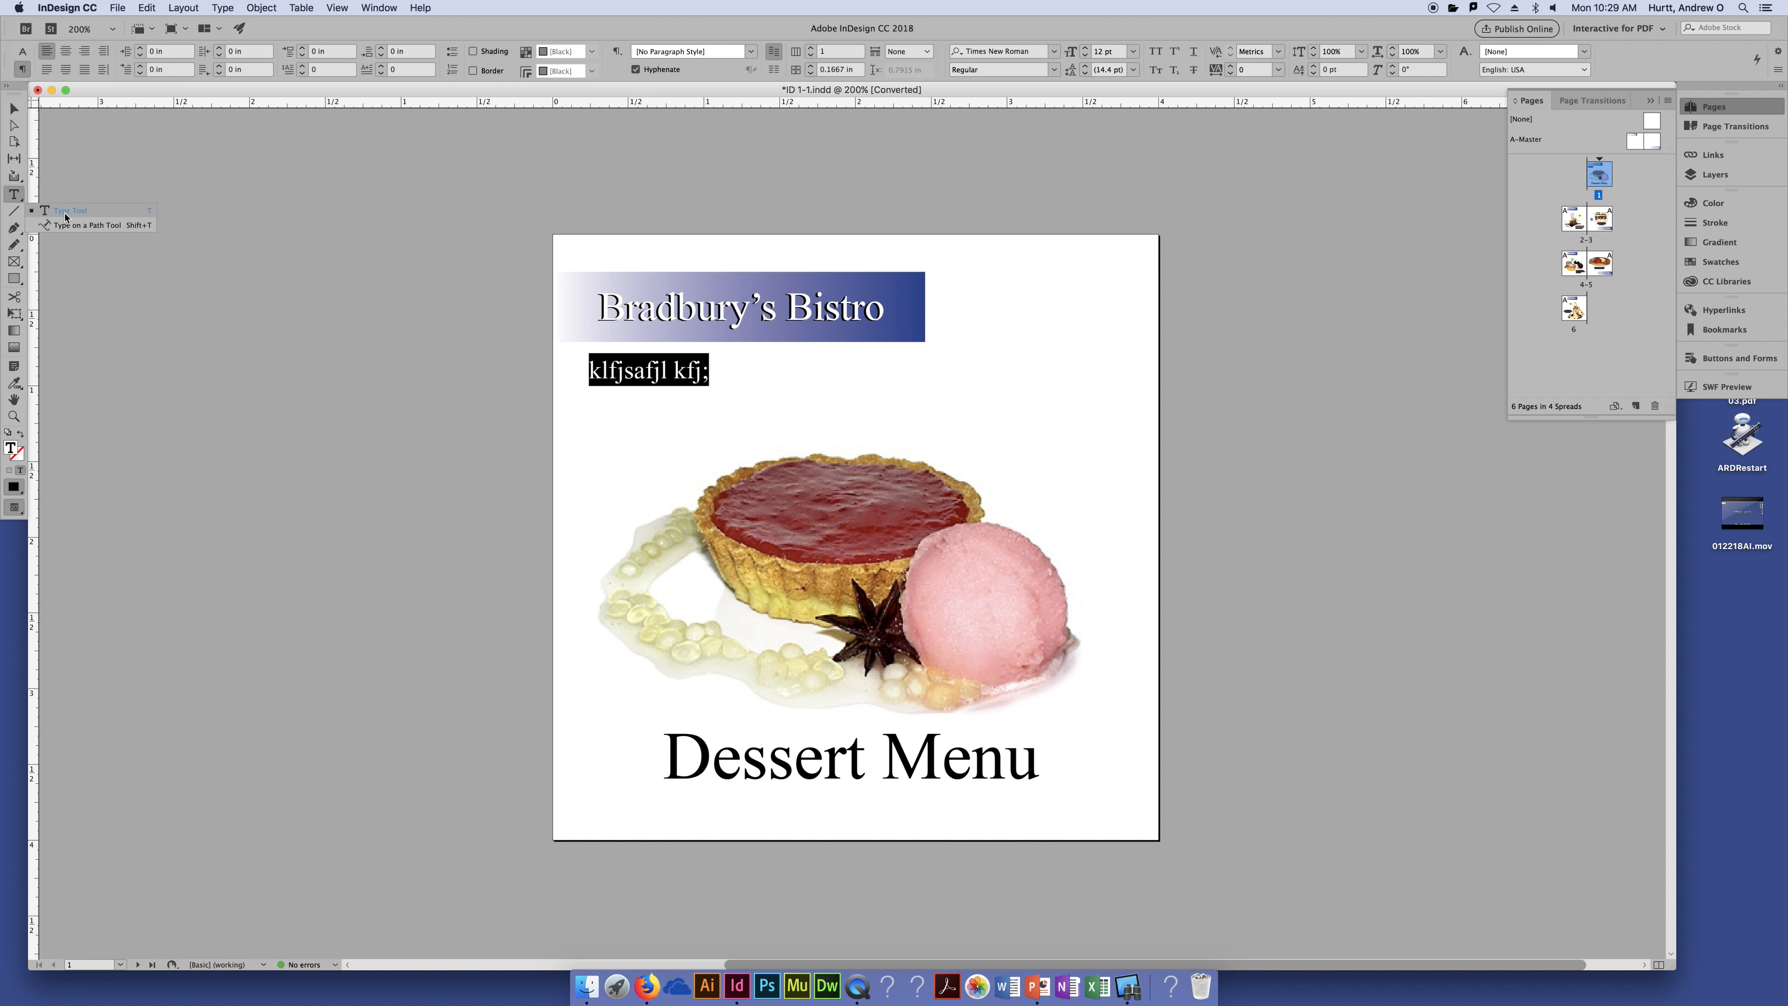
click(13, 196)
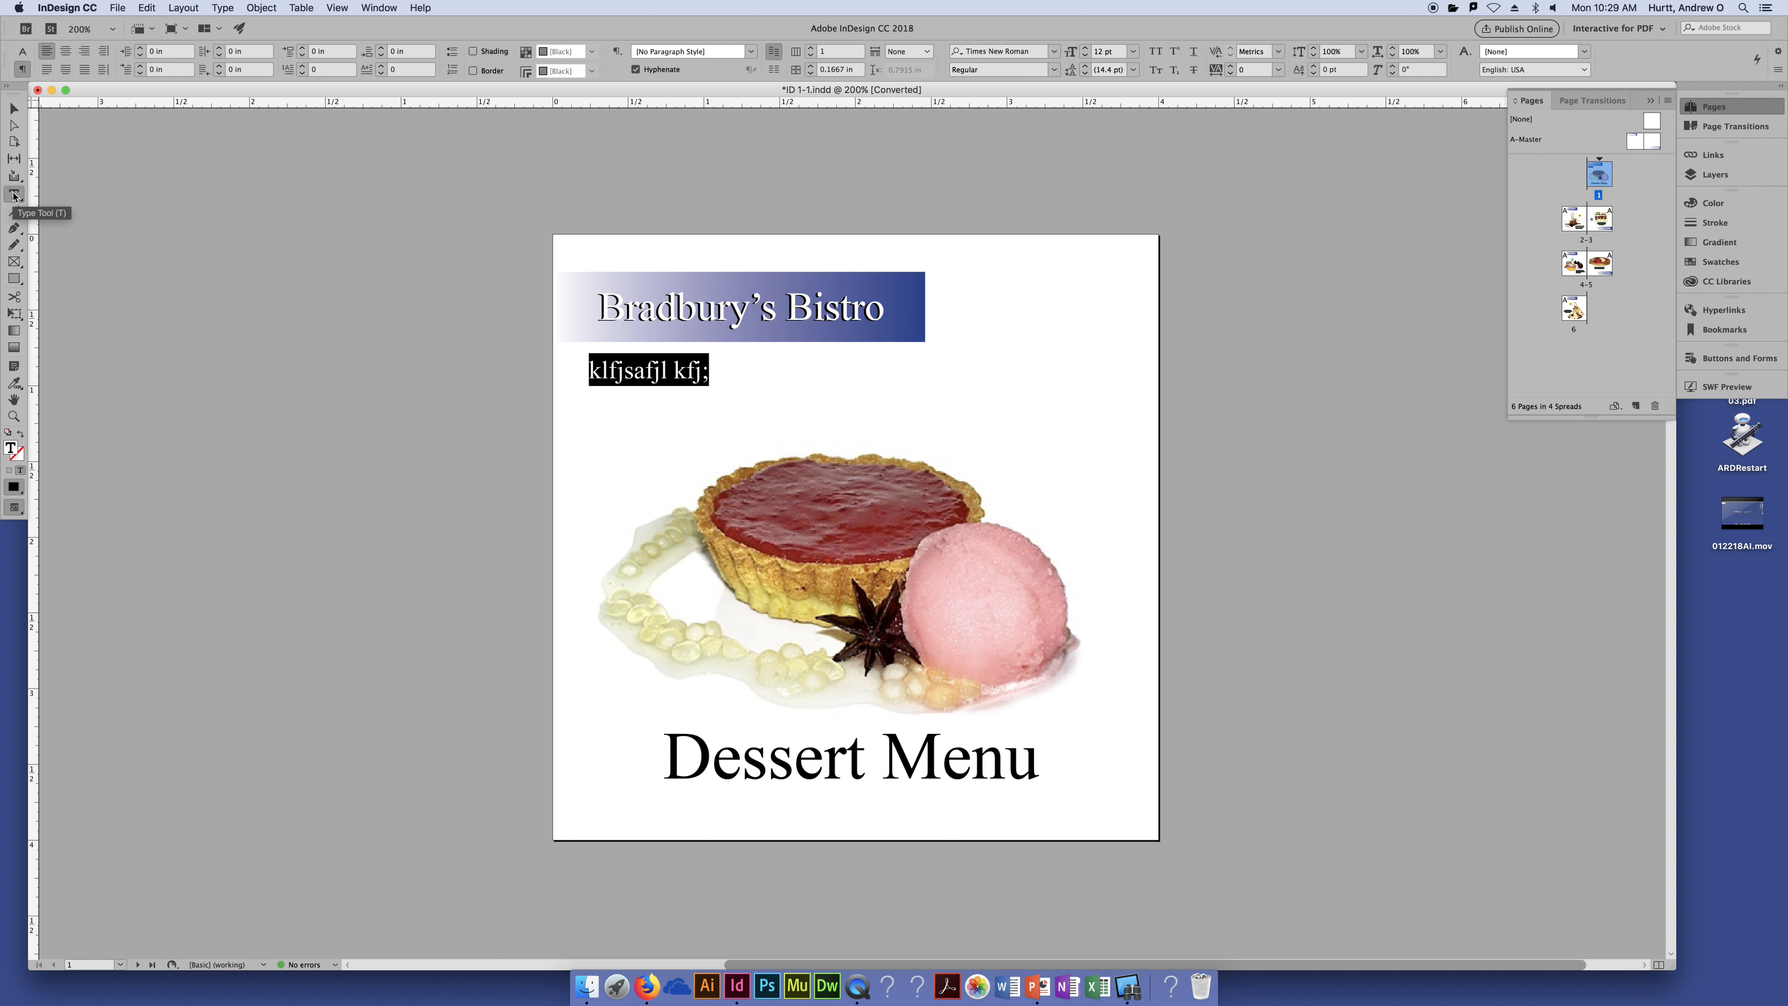
click(15, 195)
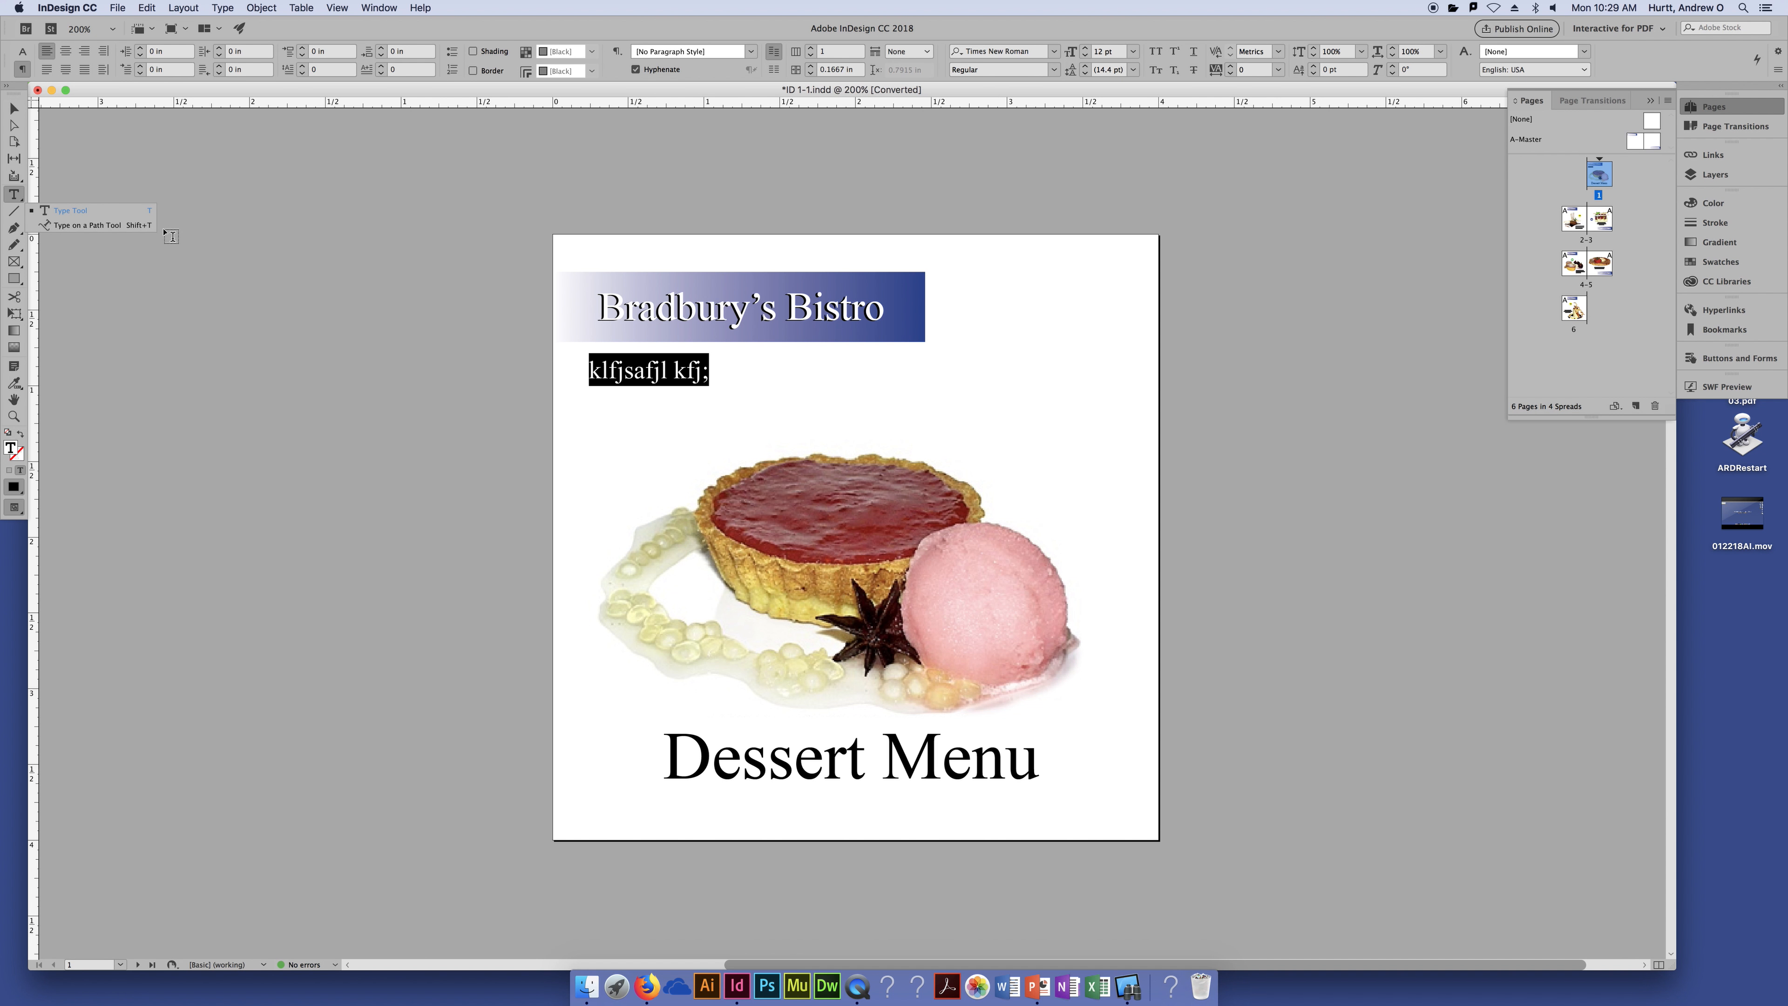
click(13, 215)
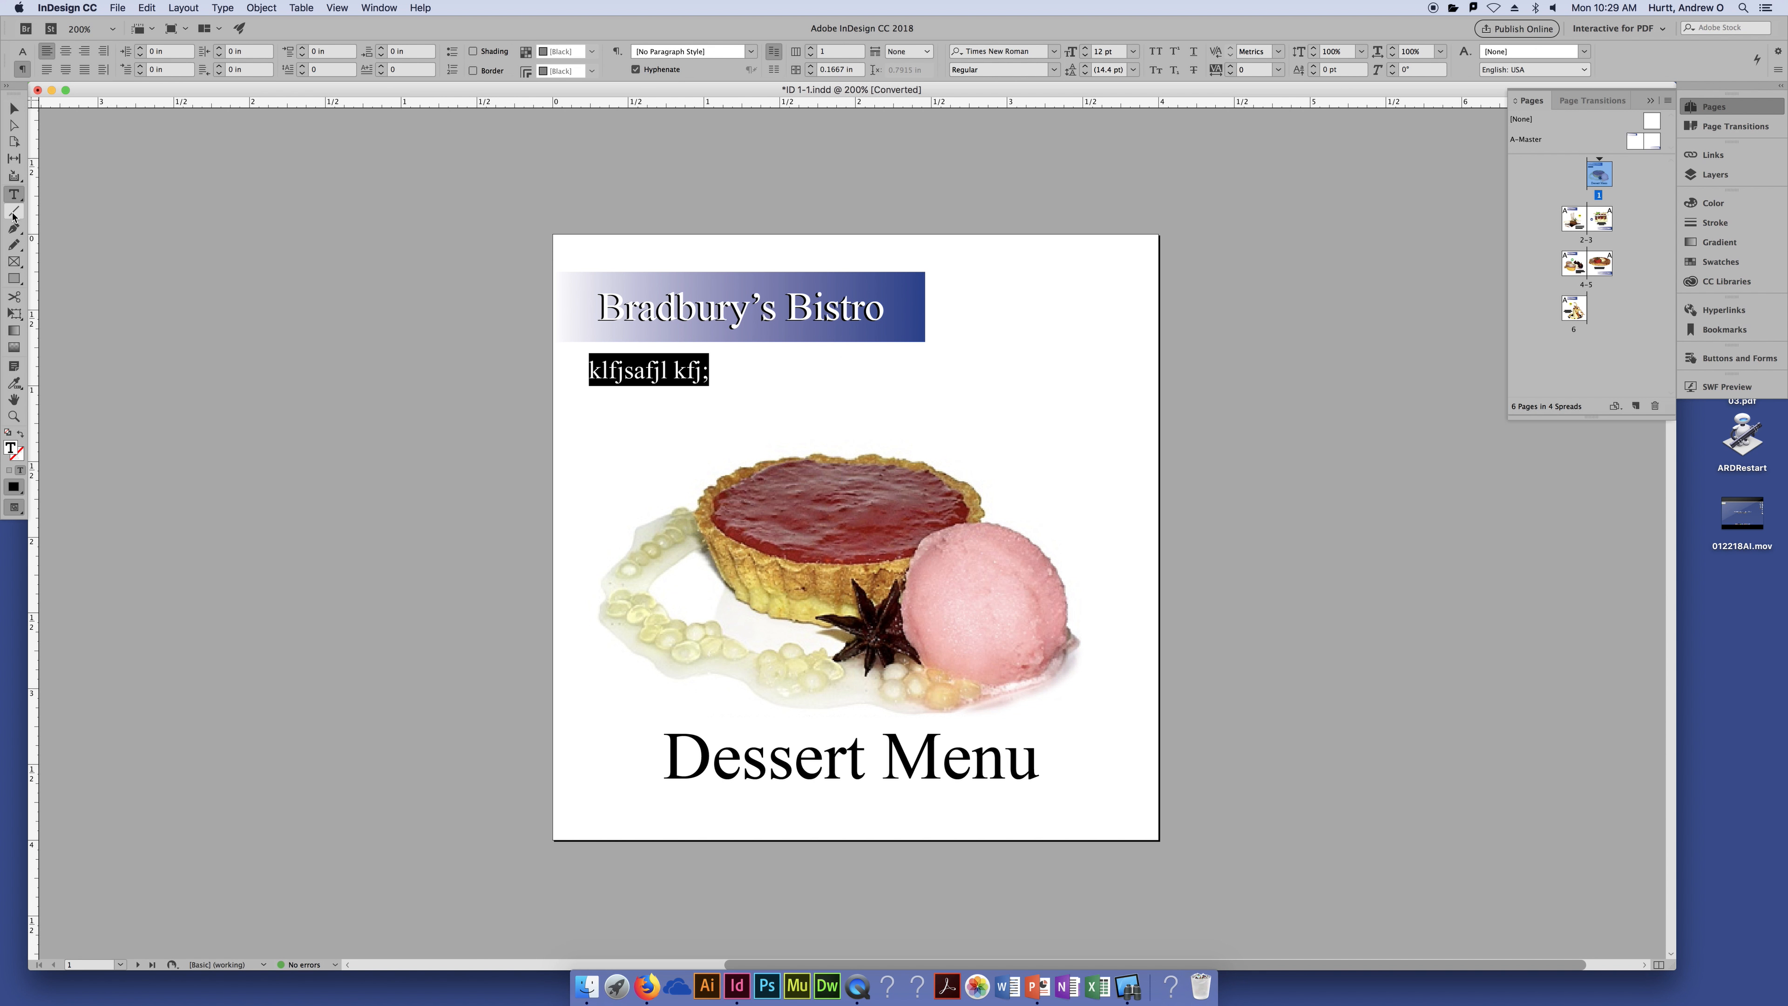
click(13, 214)
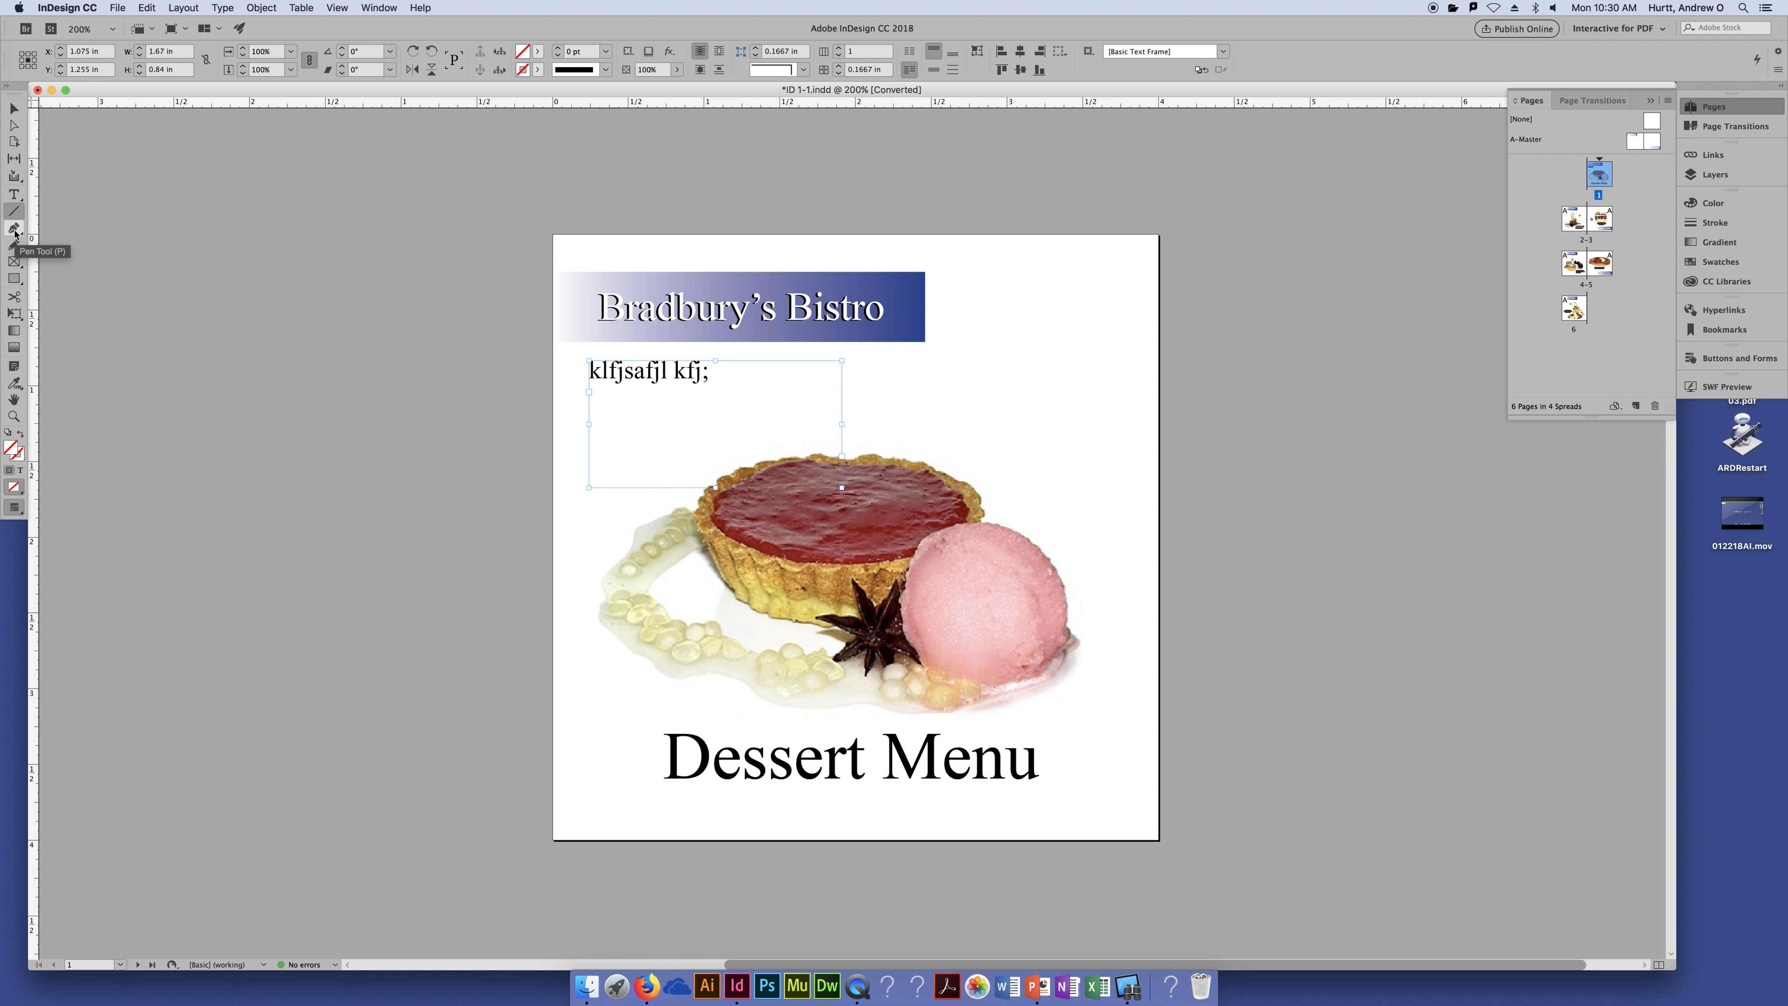
click(15, 279)
click(15, 281)
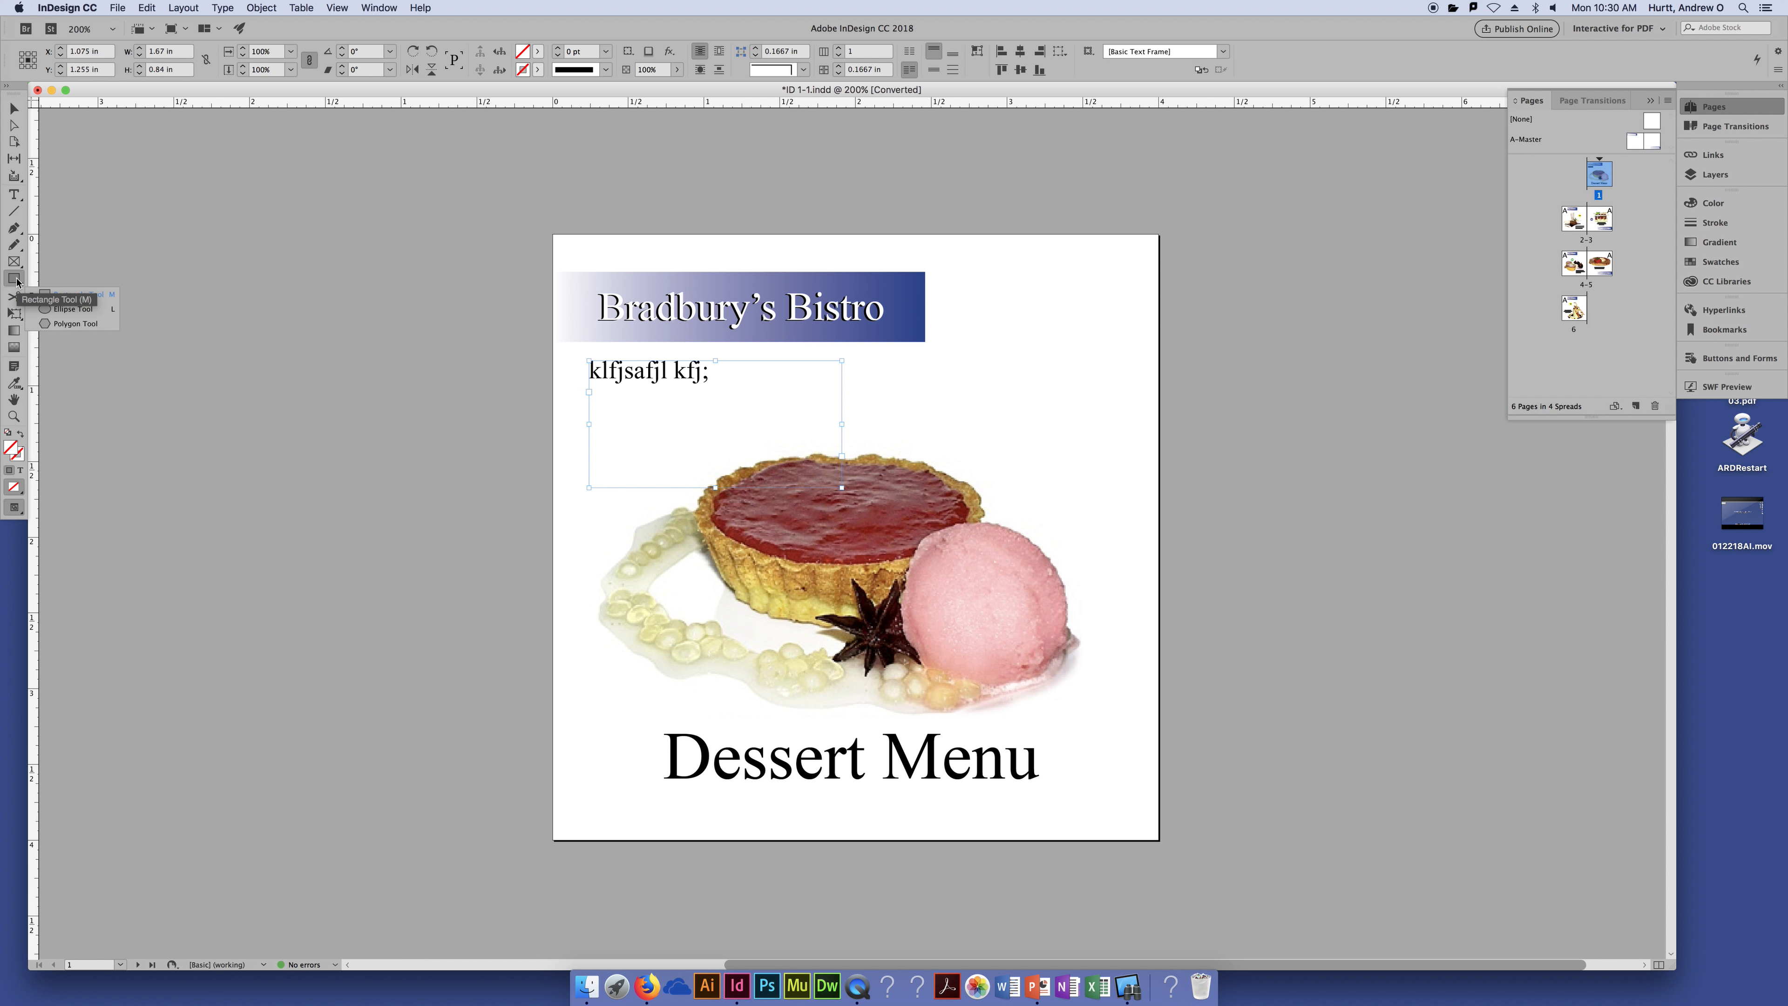
click(13, 279)
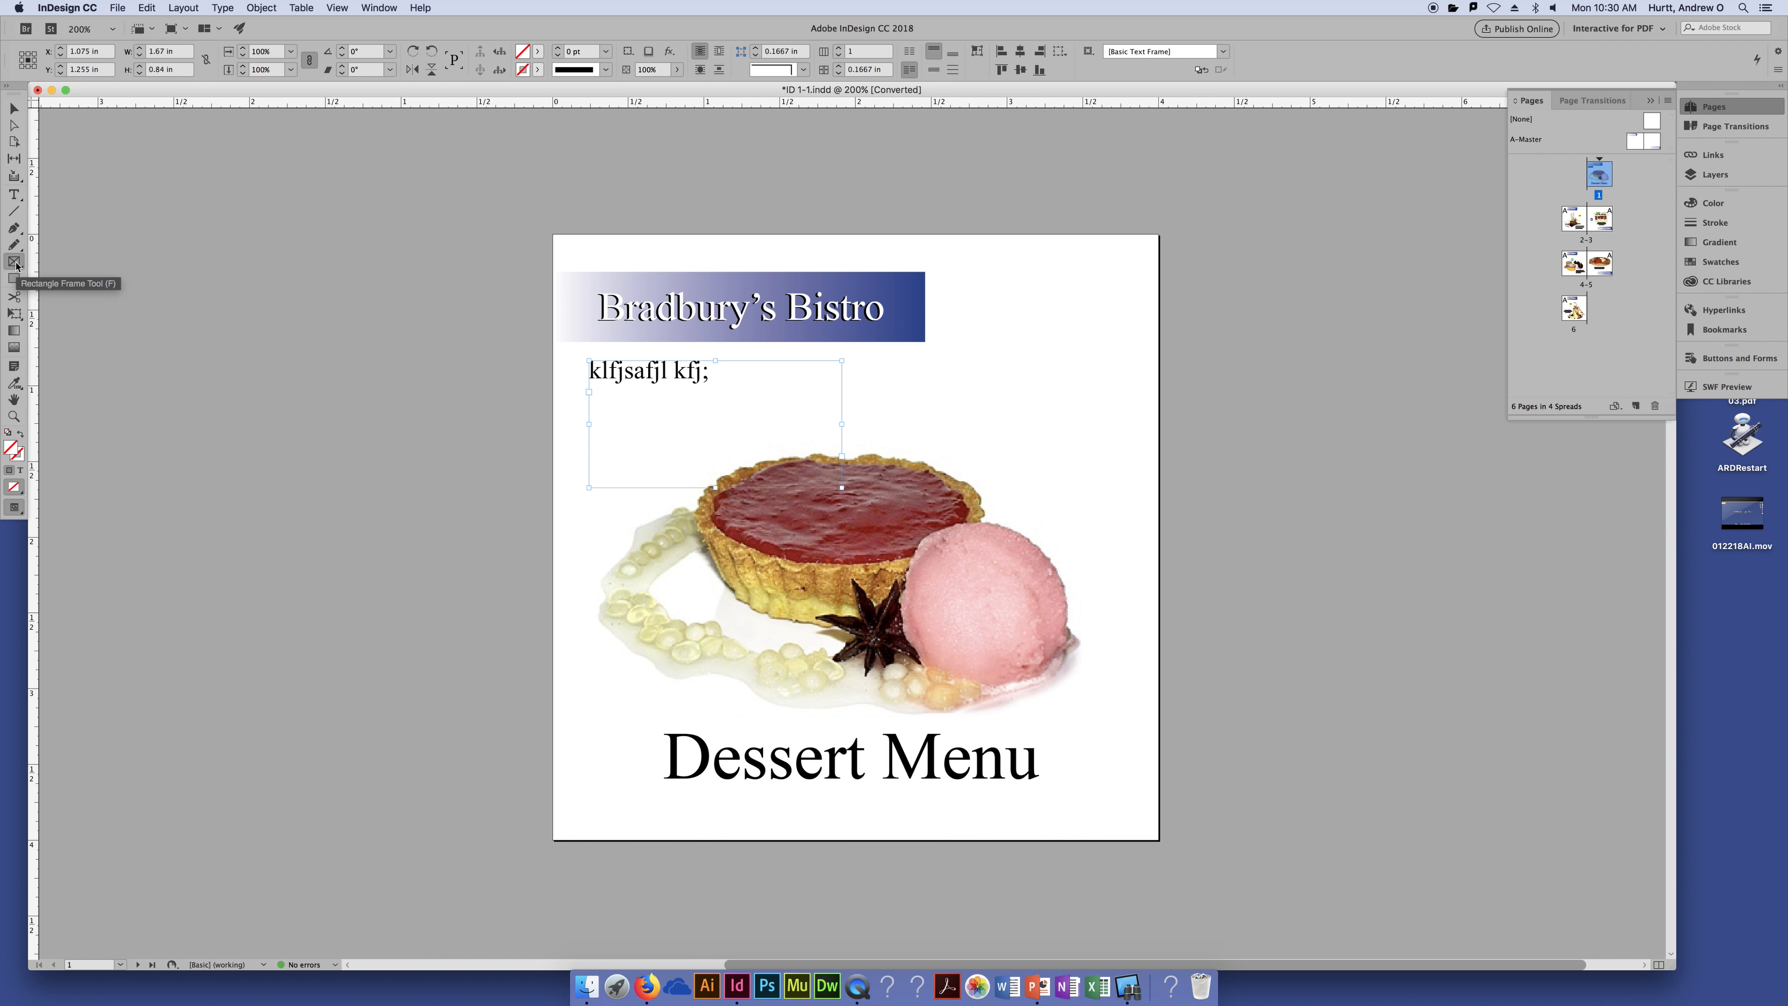
click(15, 263)
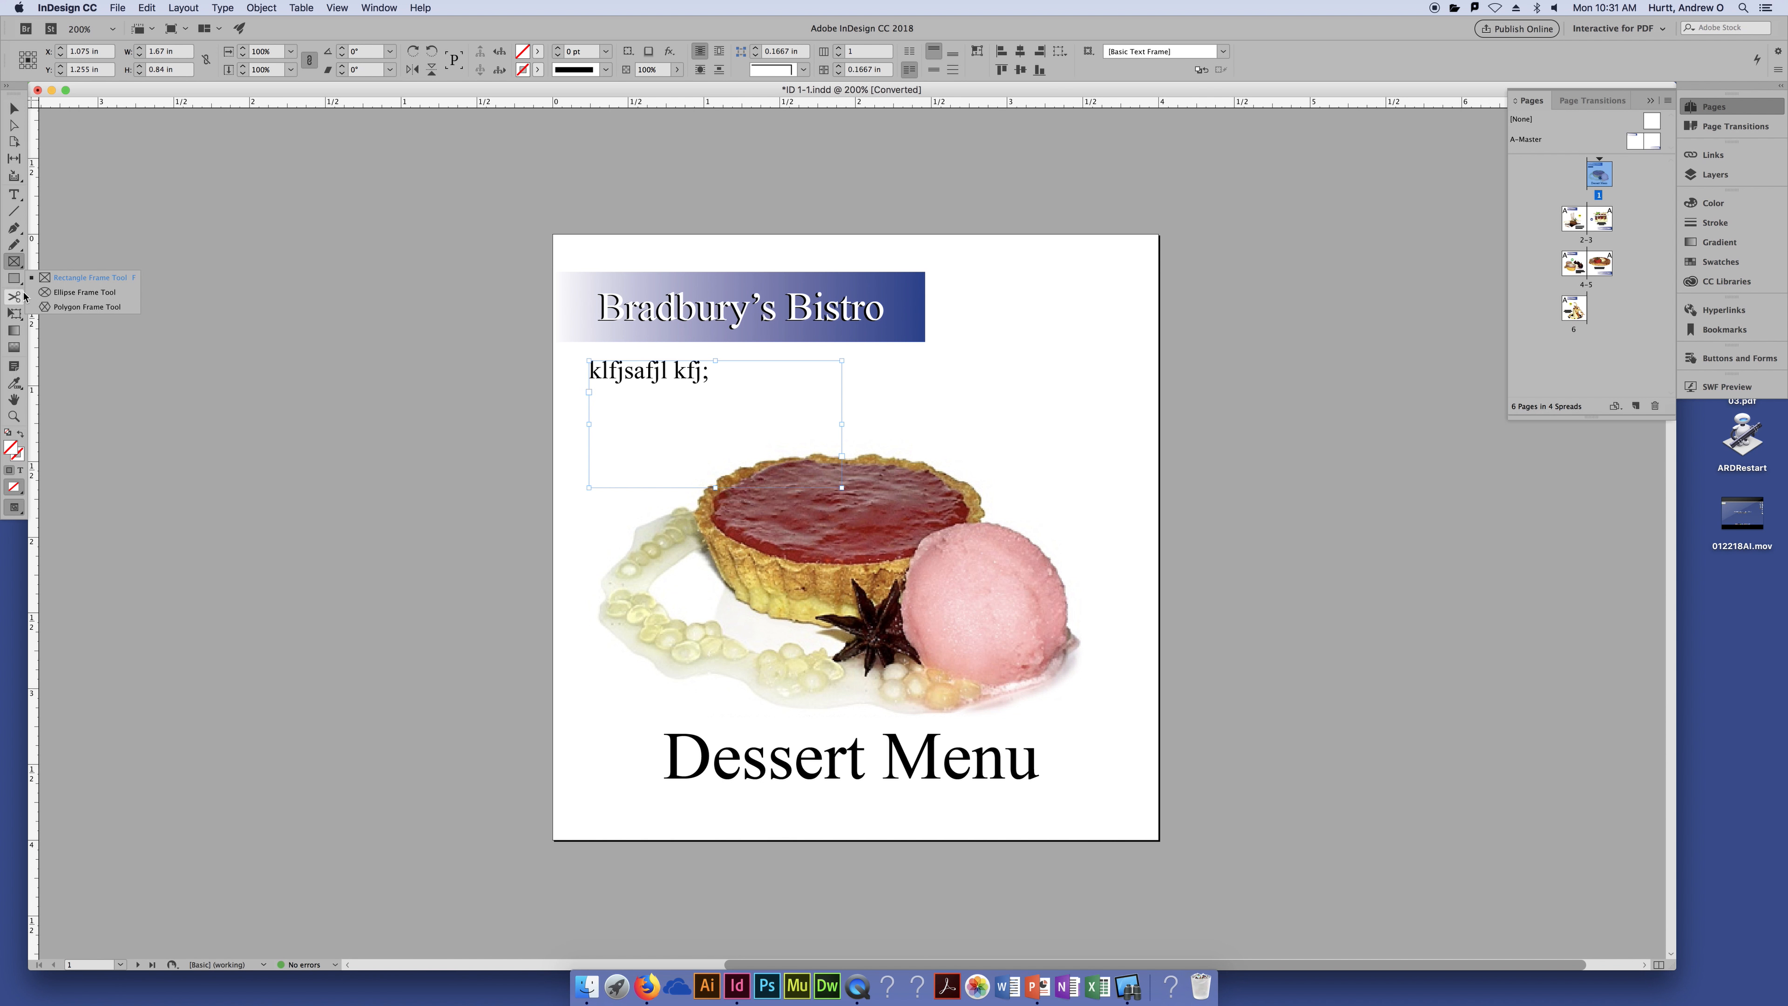
Try scaling the white "Bradbury's Bistro" text frame up to about 3.13 in wide with the Free Transform tool.
click(14, 320)
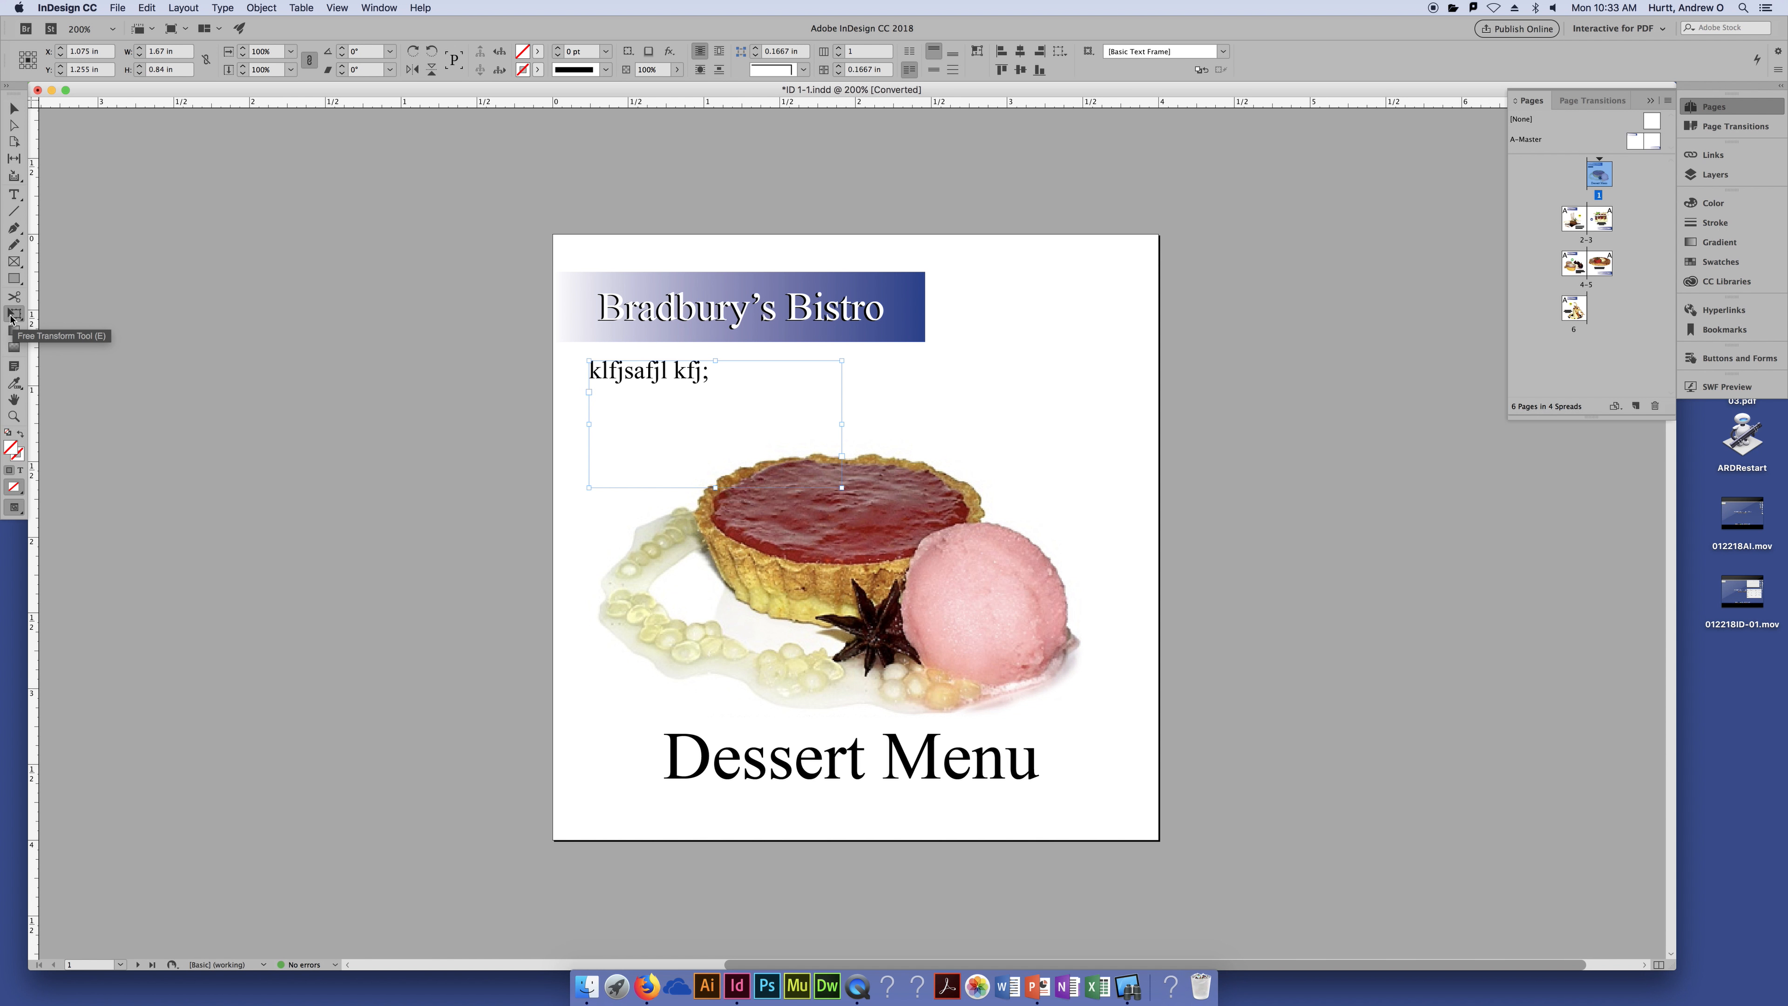
click(11, 318)
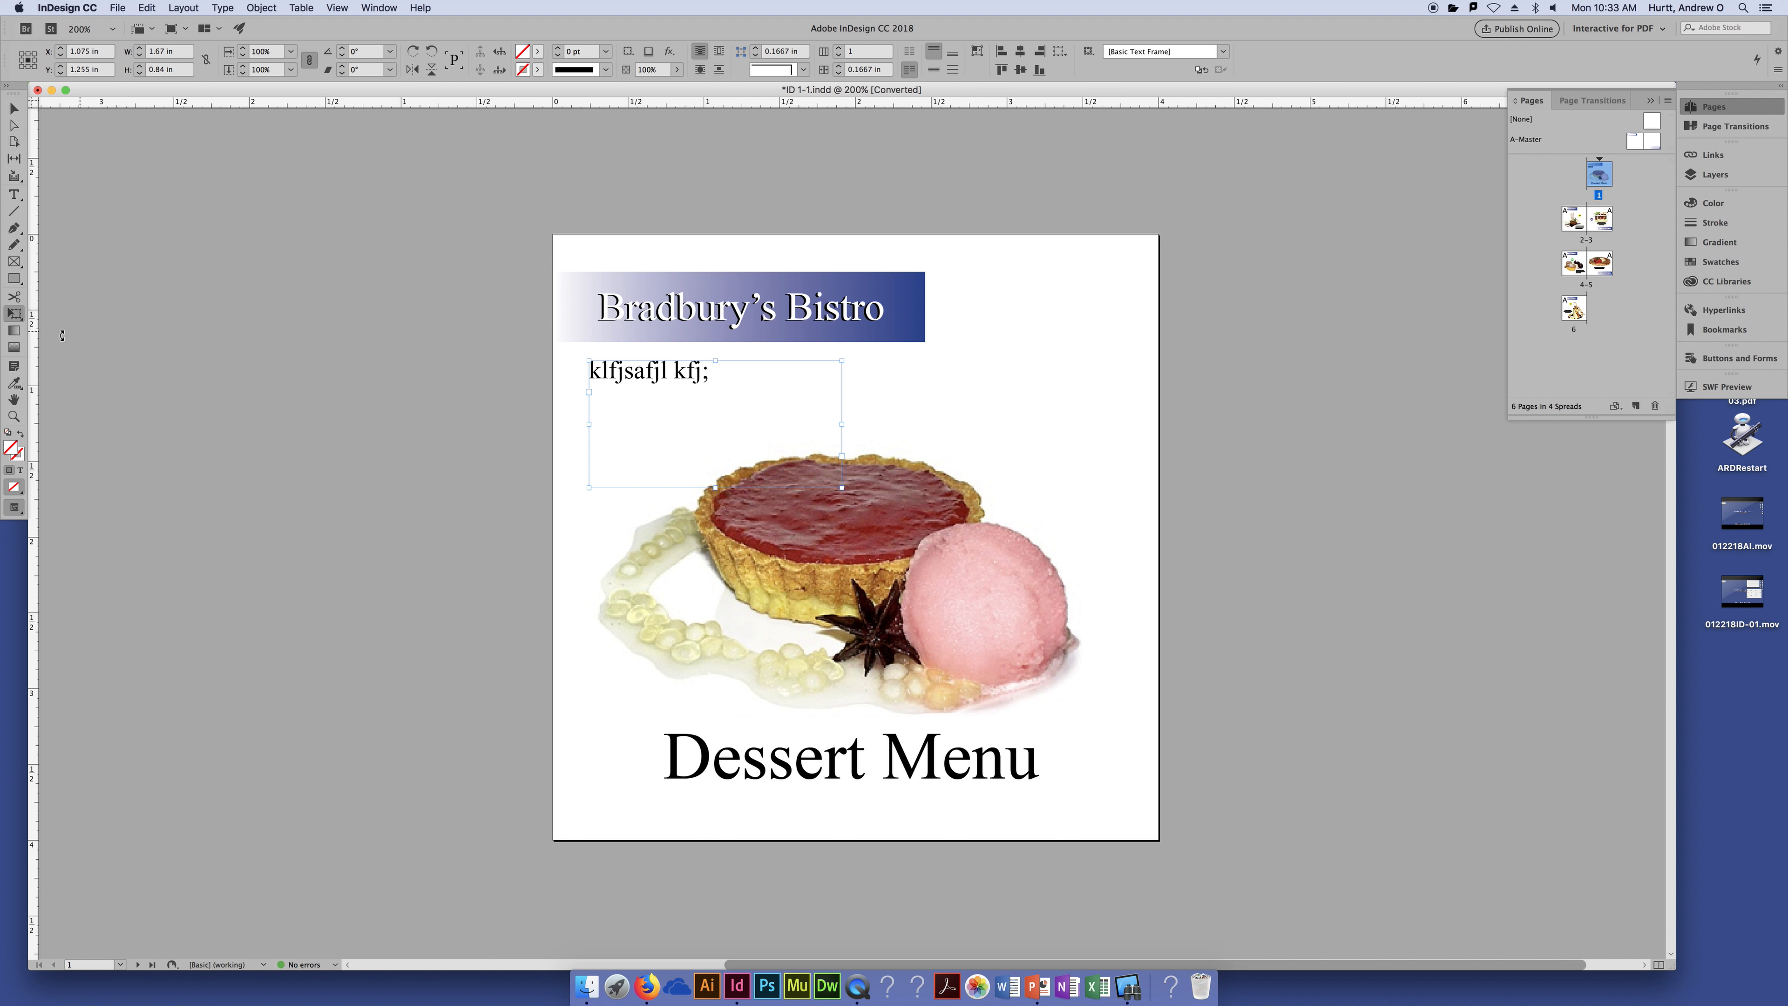
click(13, 317)
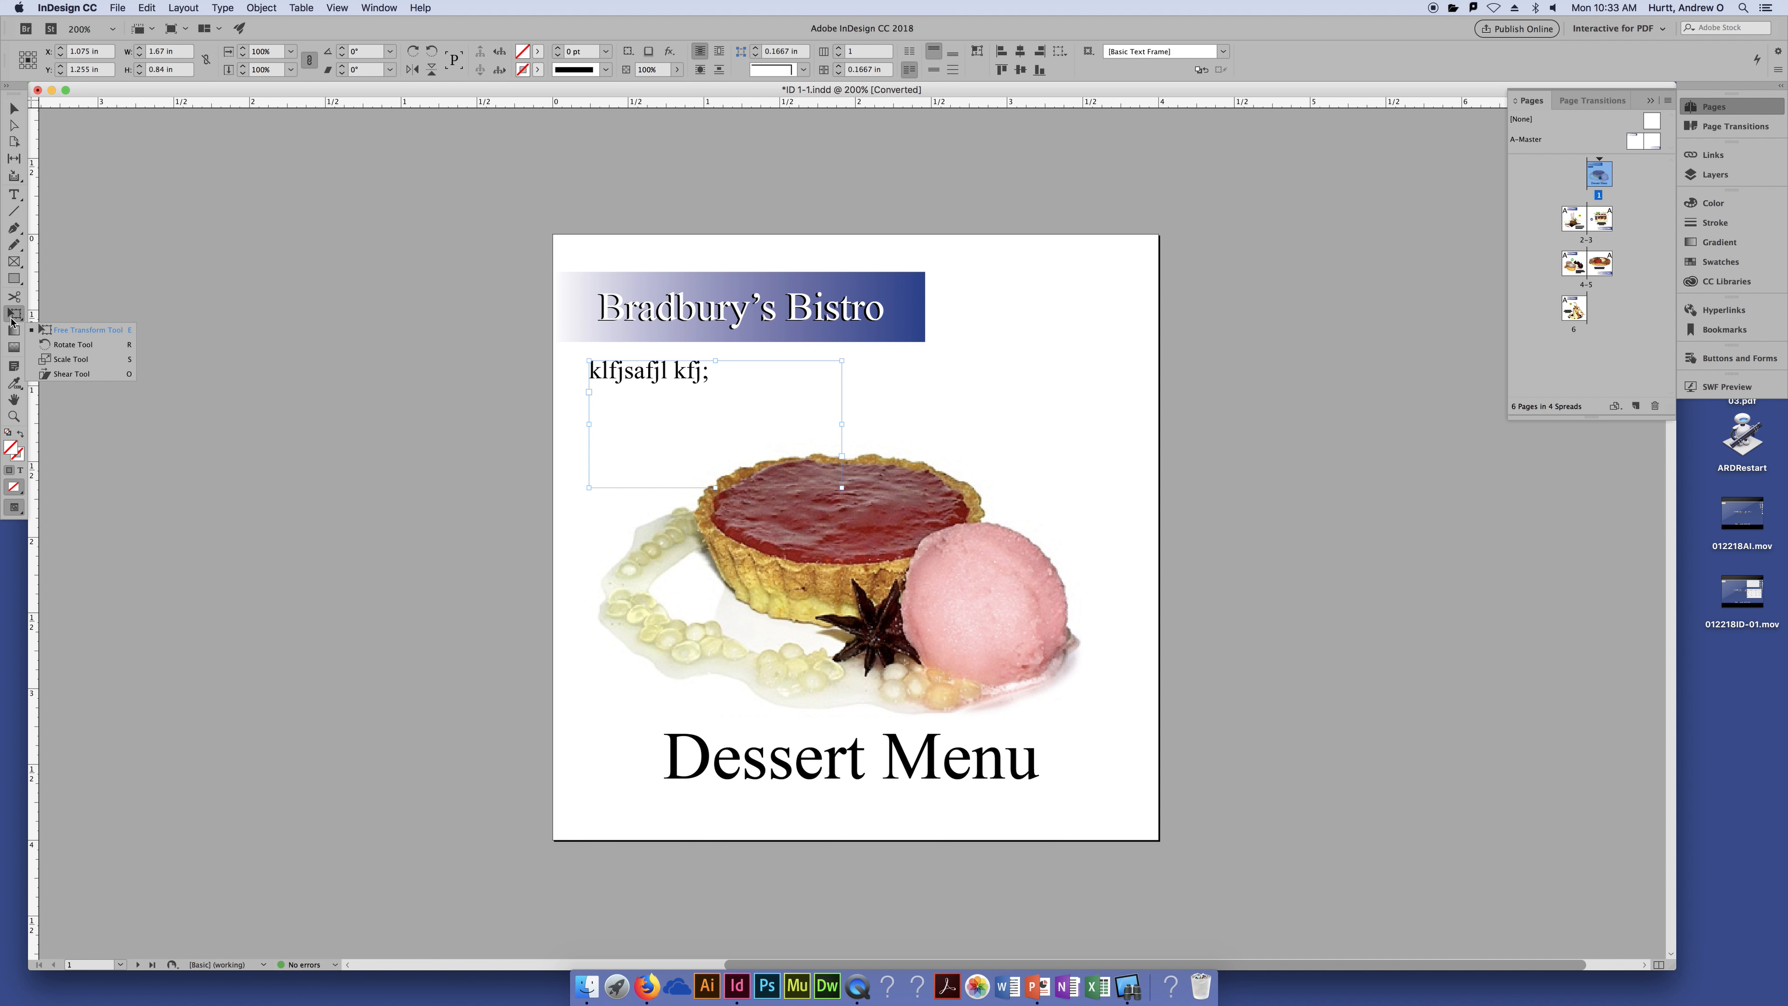
click(86, 330)
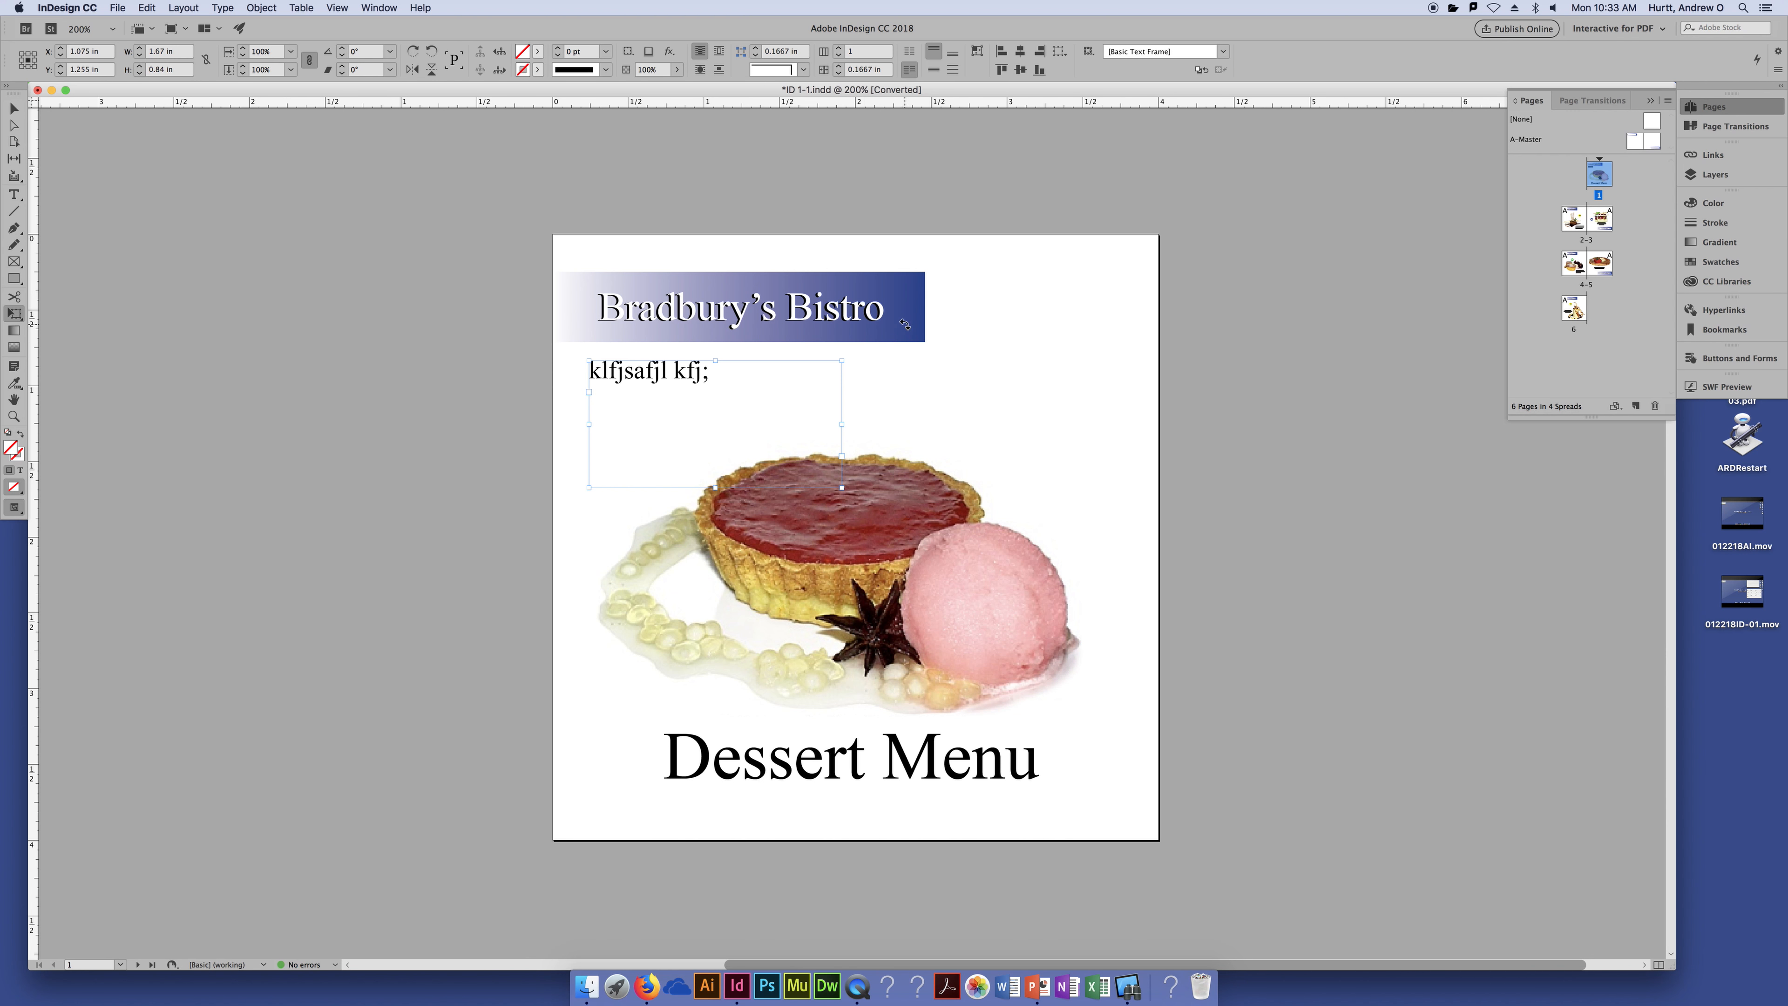
click(12, 108)
click(123, 141)
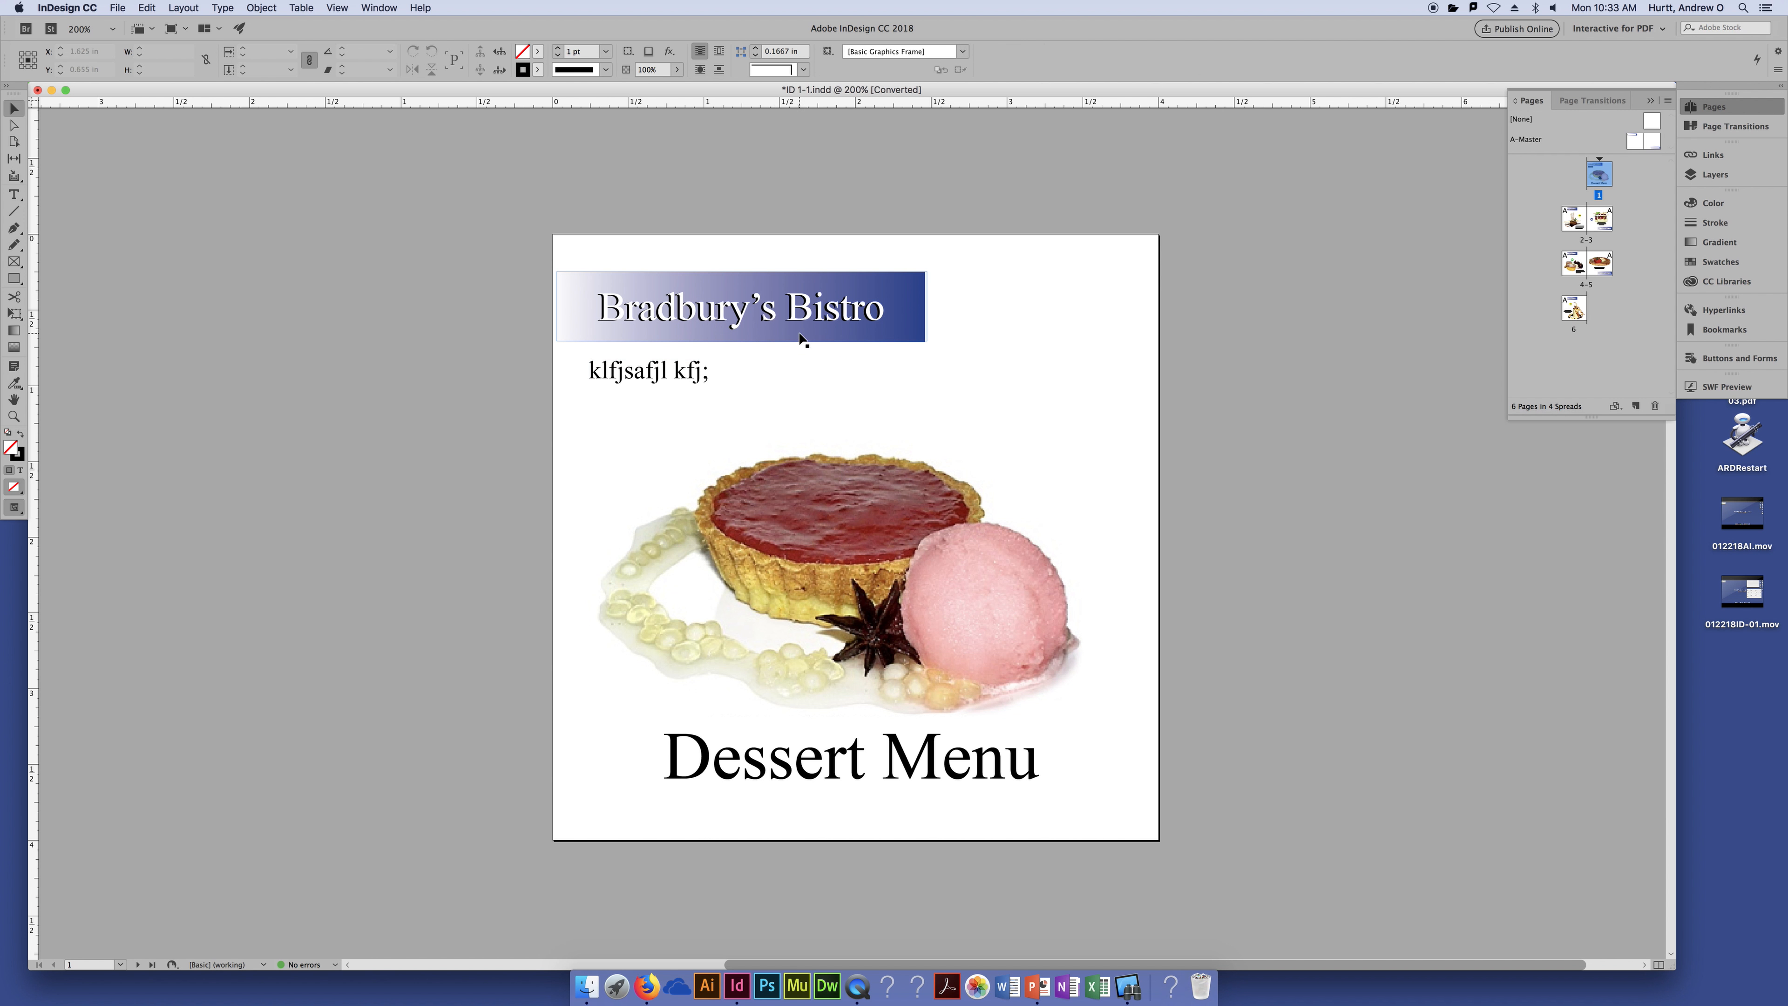
click(922, 301)
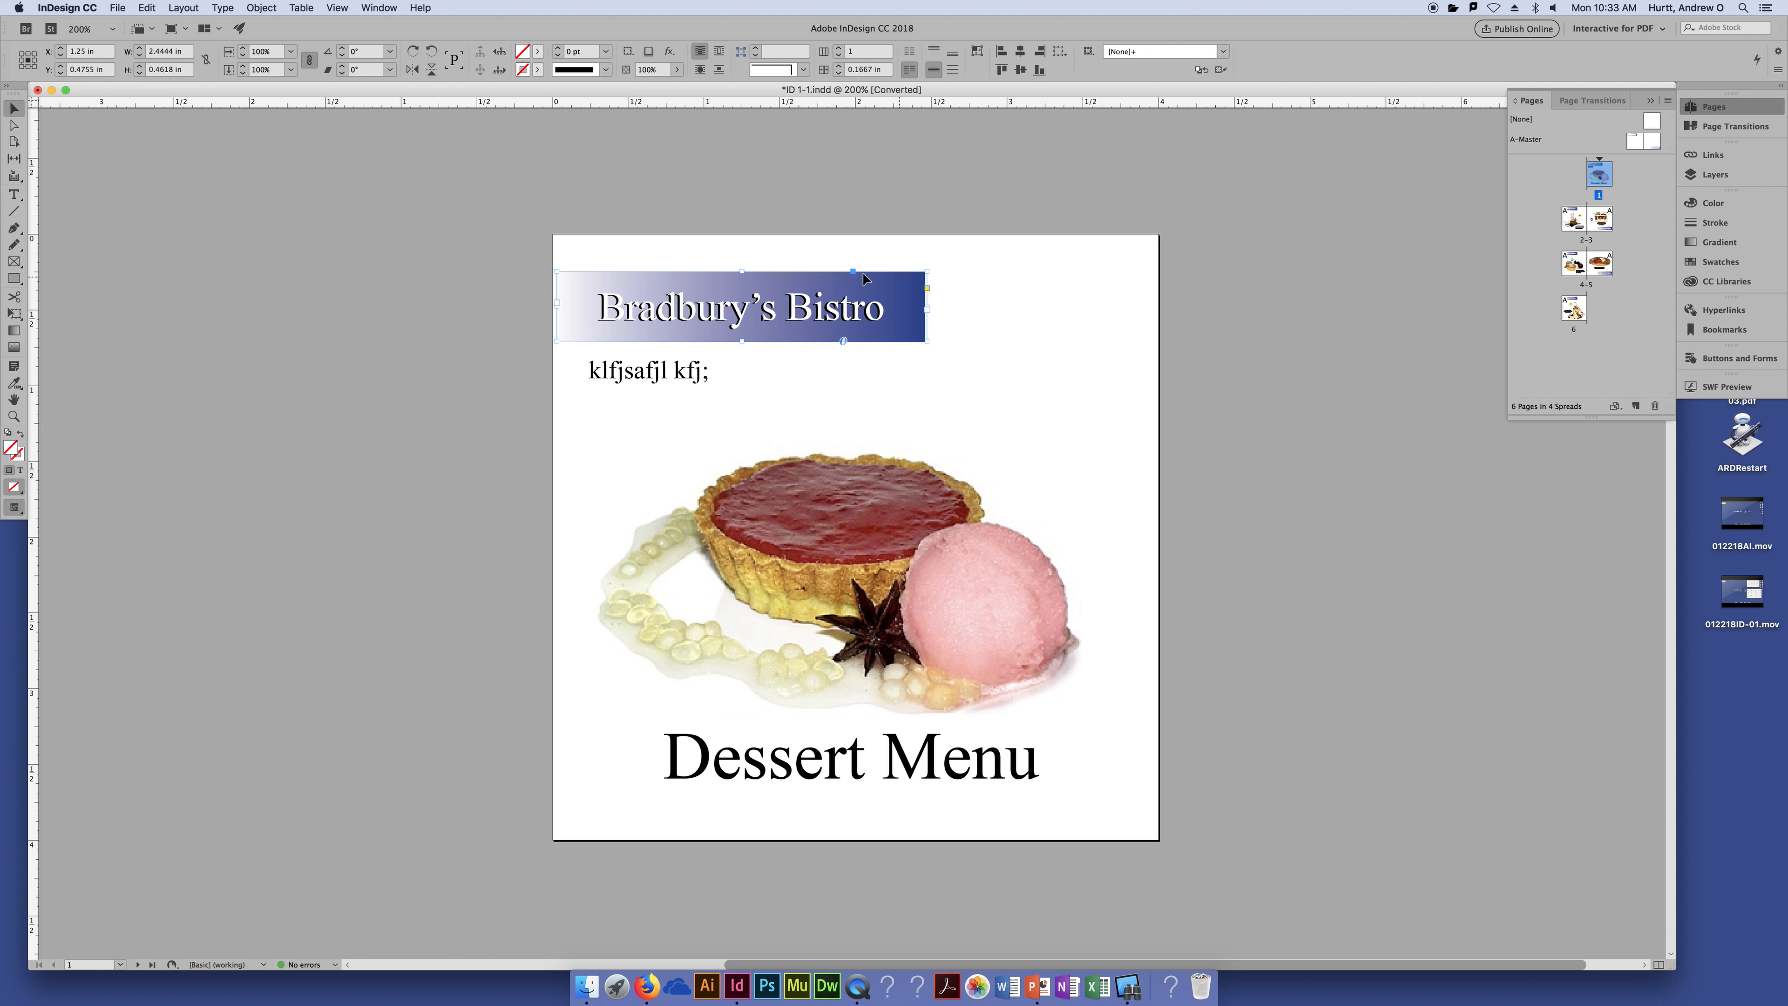
click(13, 316)
drag(967, 265, 1032, 246)
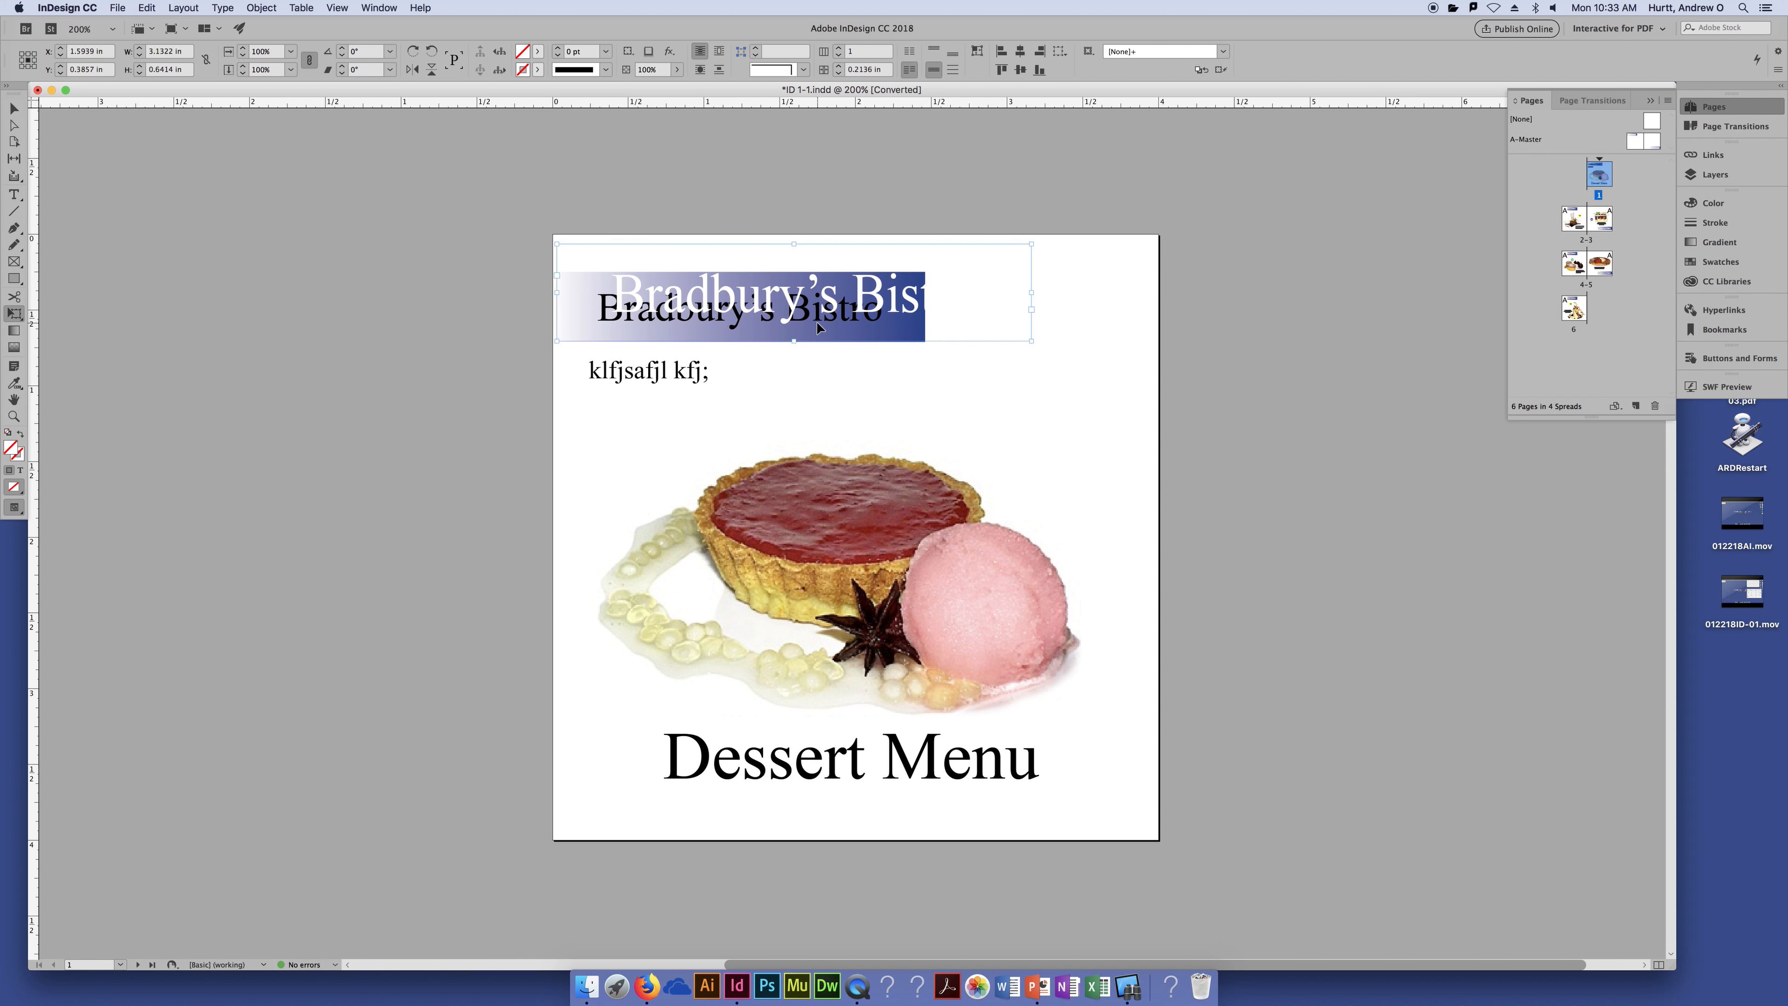
Move the white "Bradbury's Bistro" text frame down over the banner's lower edge and undo a trial move of the gradient banner.
drag(816, 327, 825, 315)
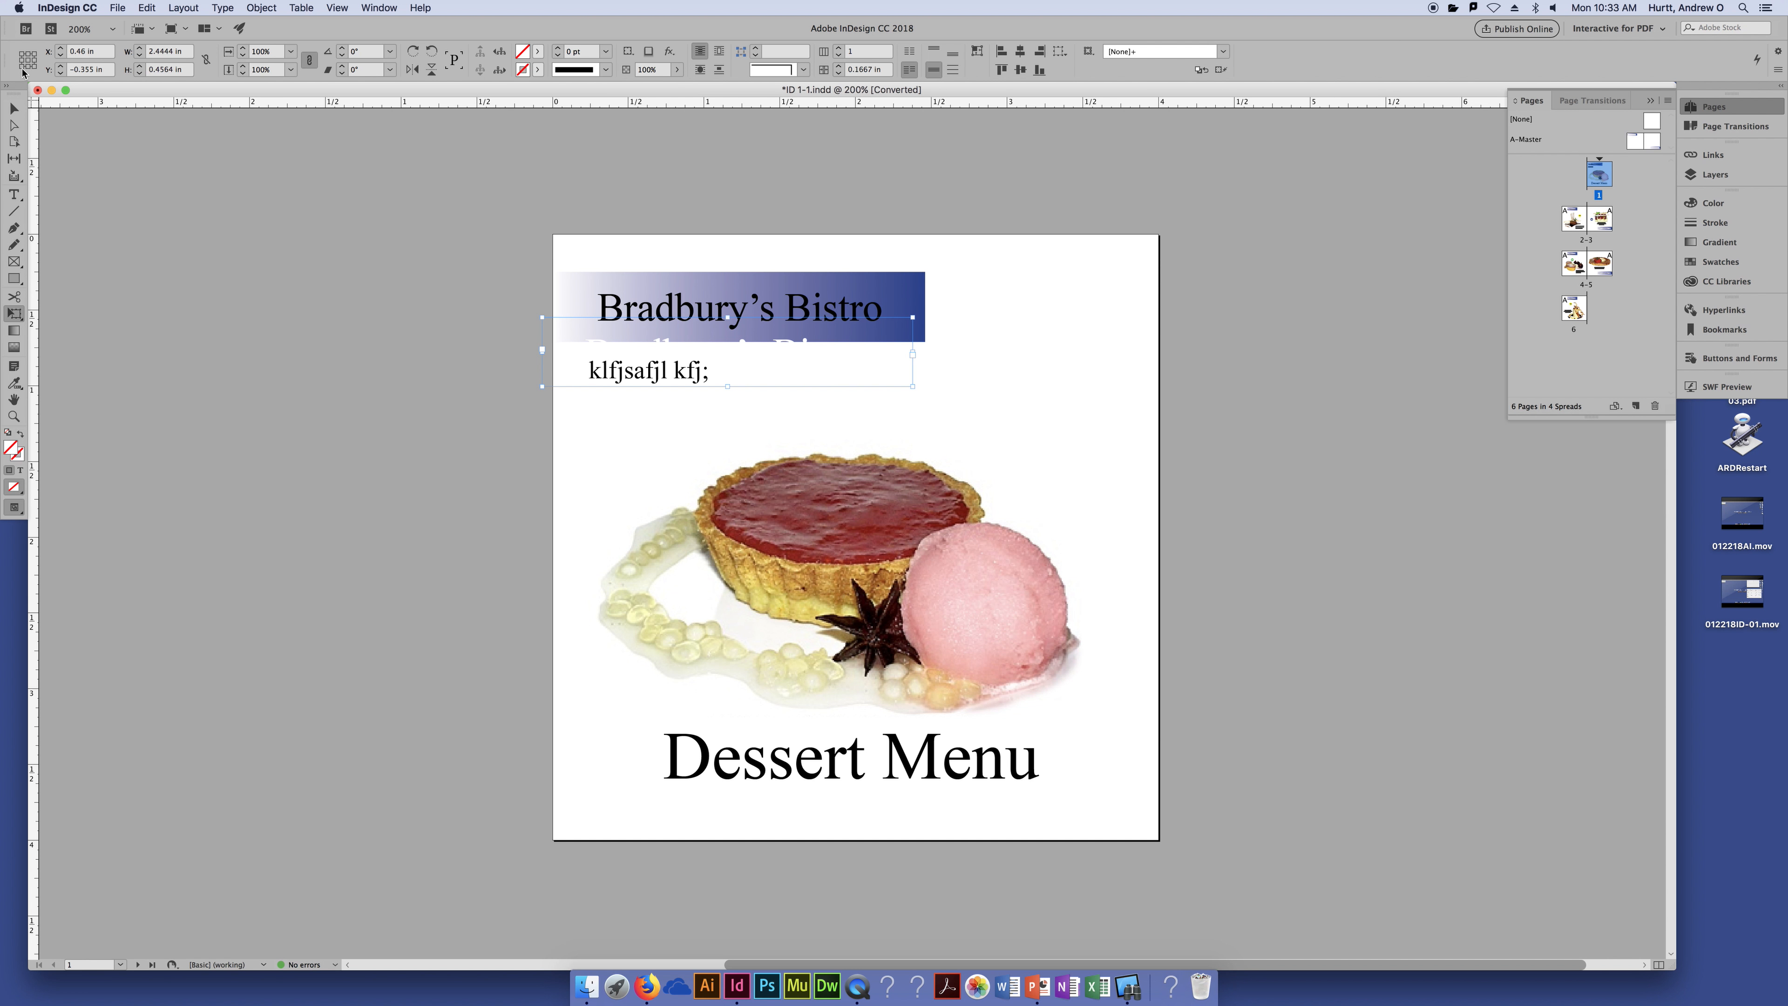
click(11, 104)
drag(684, 358, 612, 341)
key(super+z)
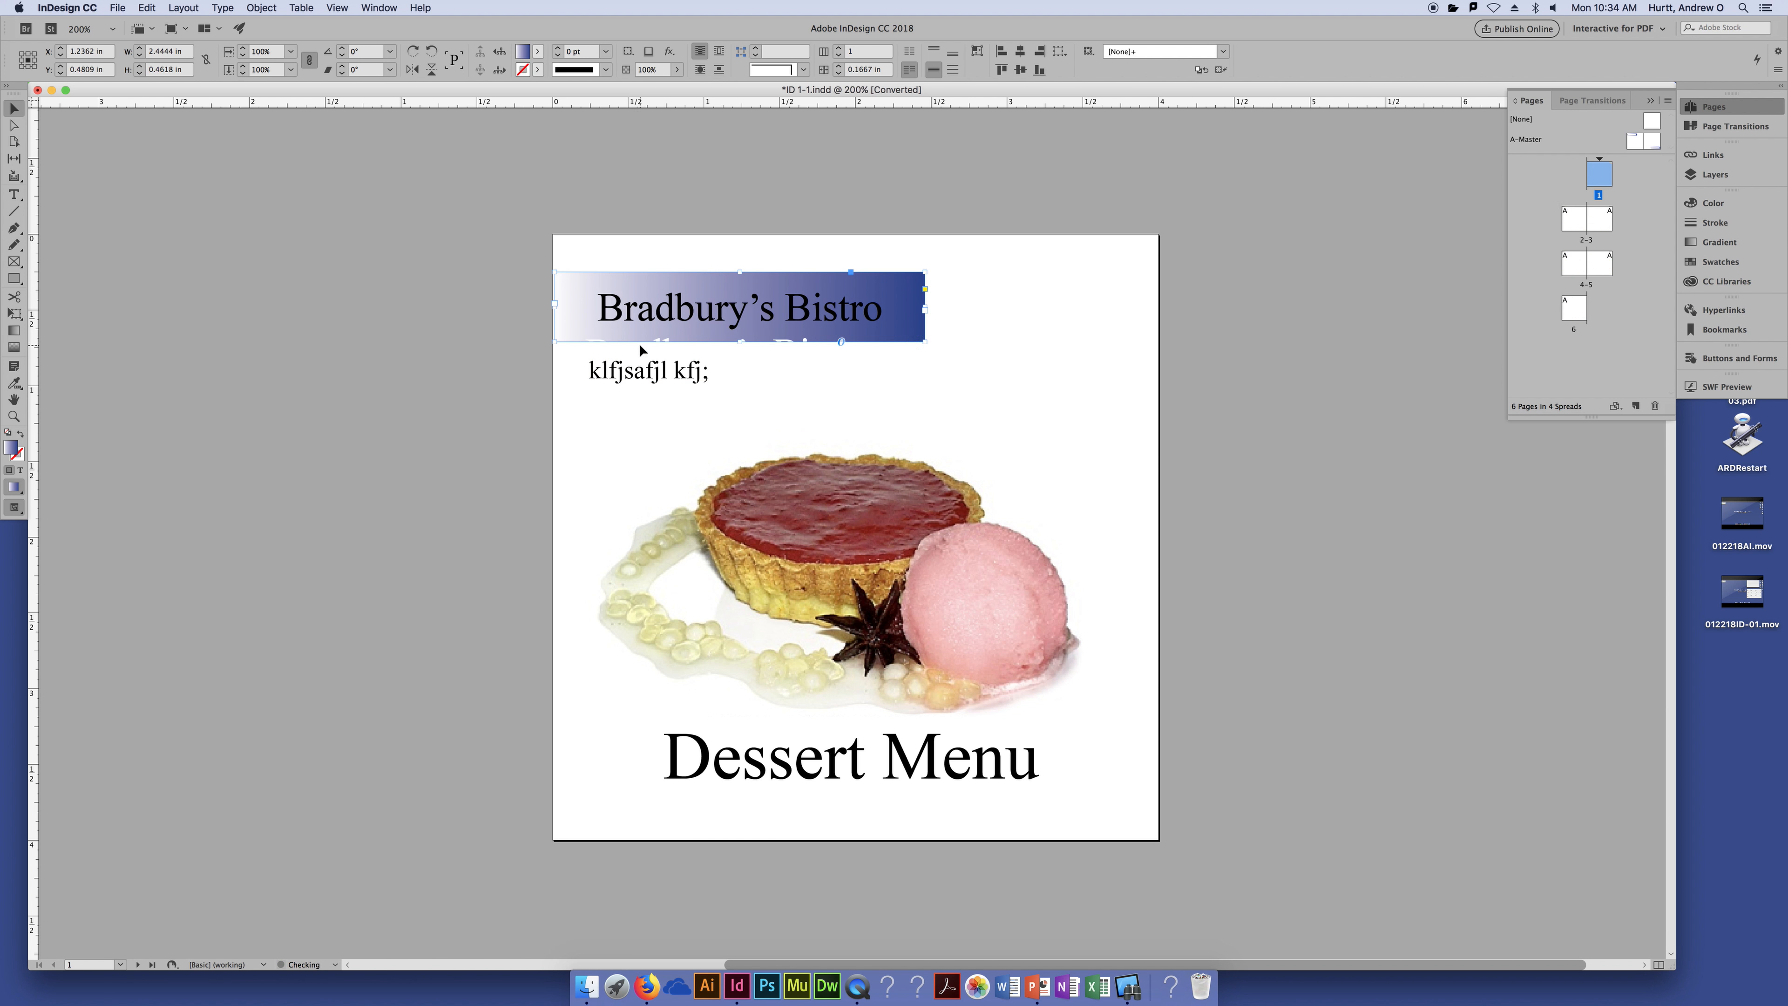
Resize the gradient "Bradbury's Bistro" banner frame to about 2.40 in wide and 0.40 in high.
drag(925, 272, 1068, 244)
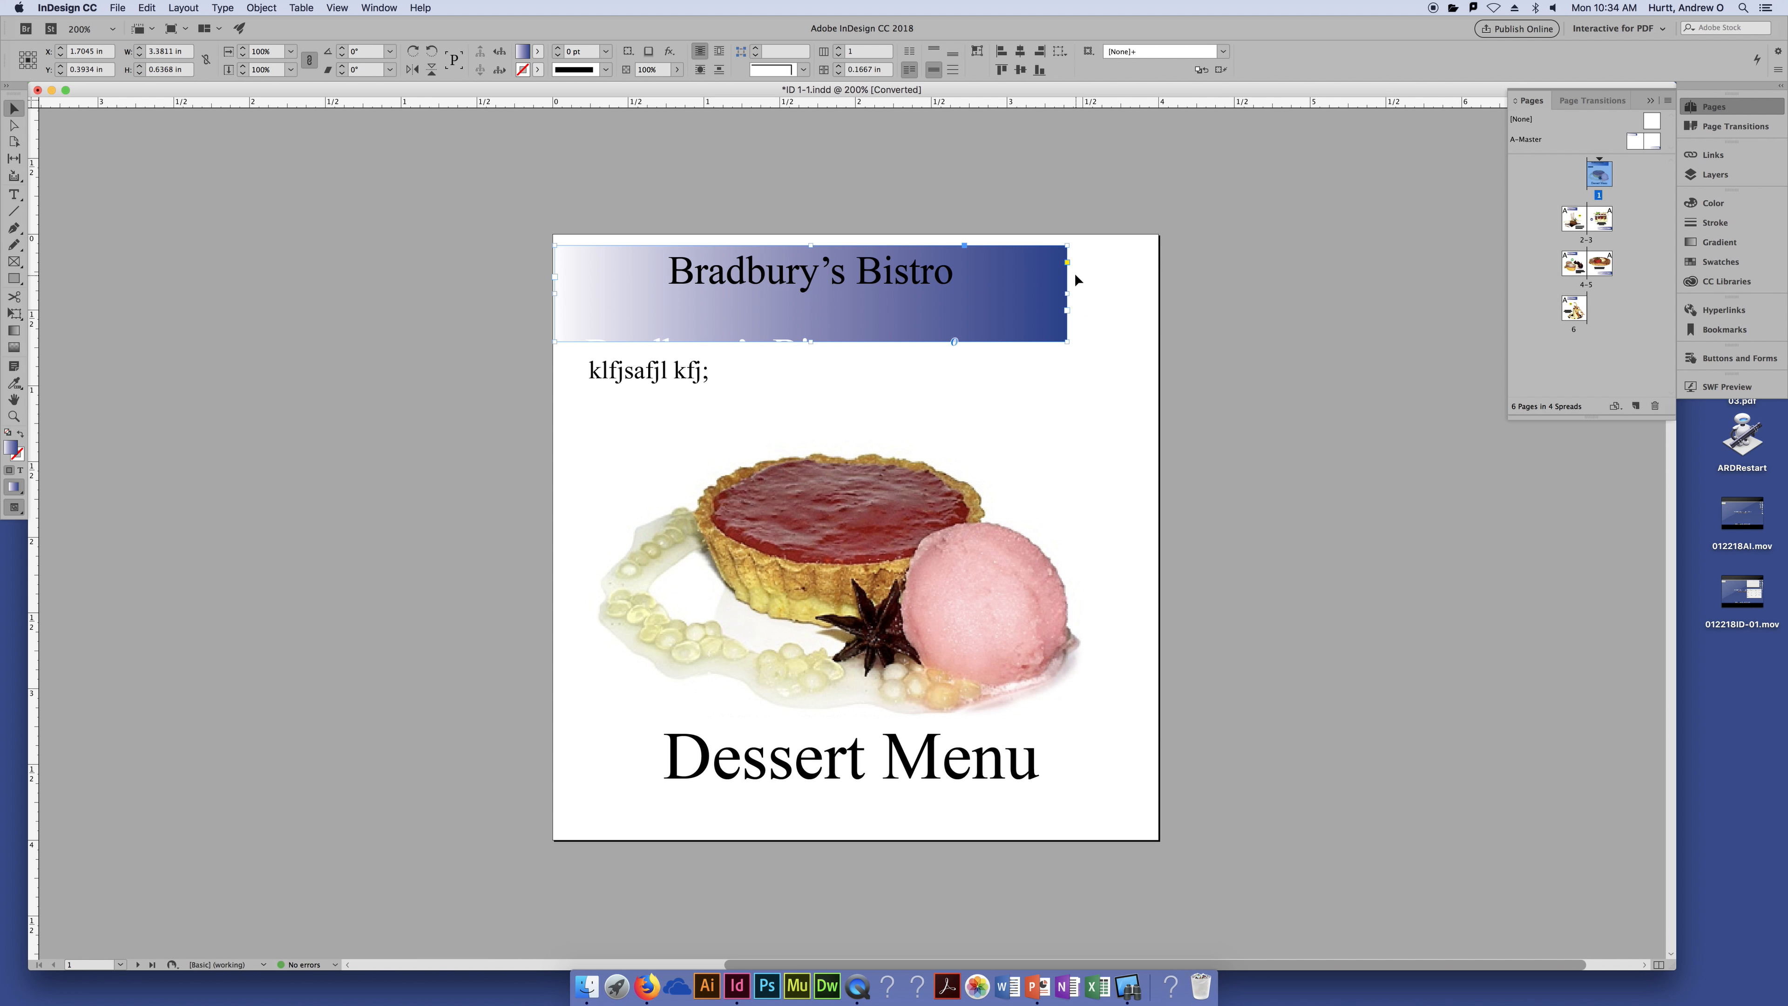
drag(1065, 244, 979, 245)
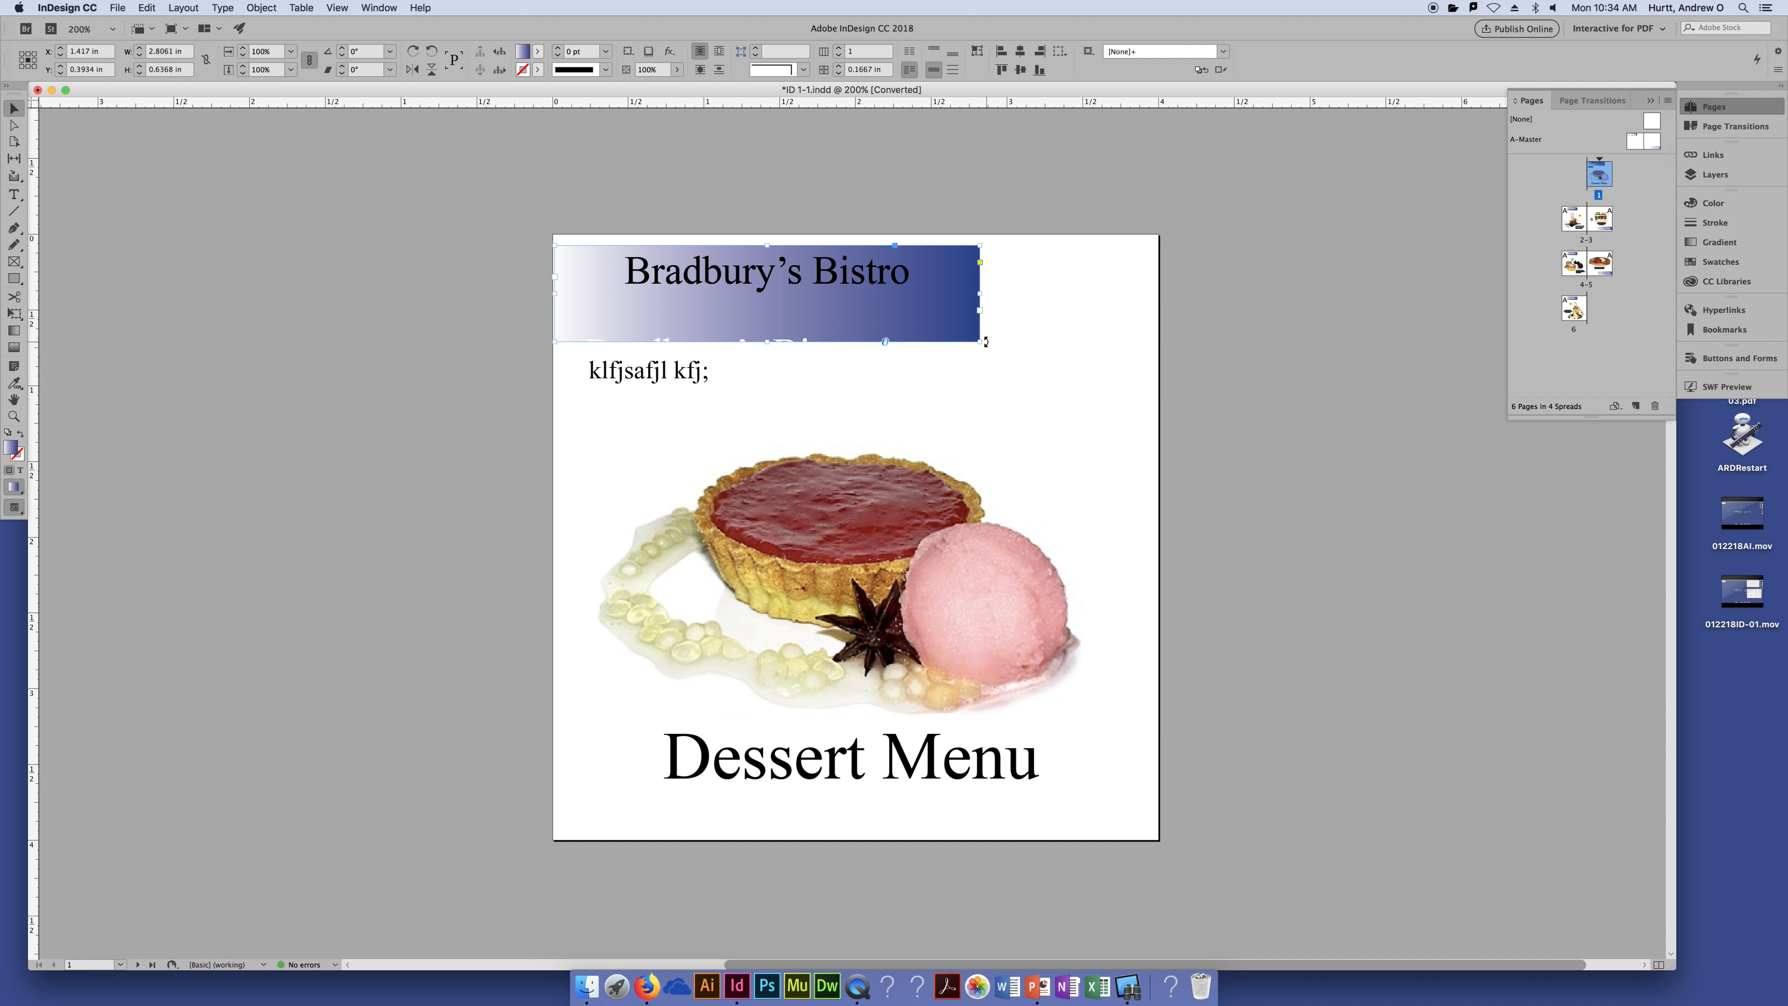
key(super+z)
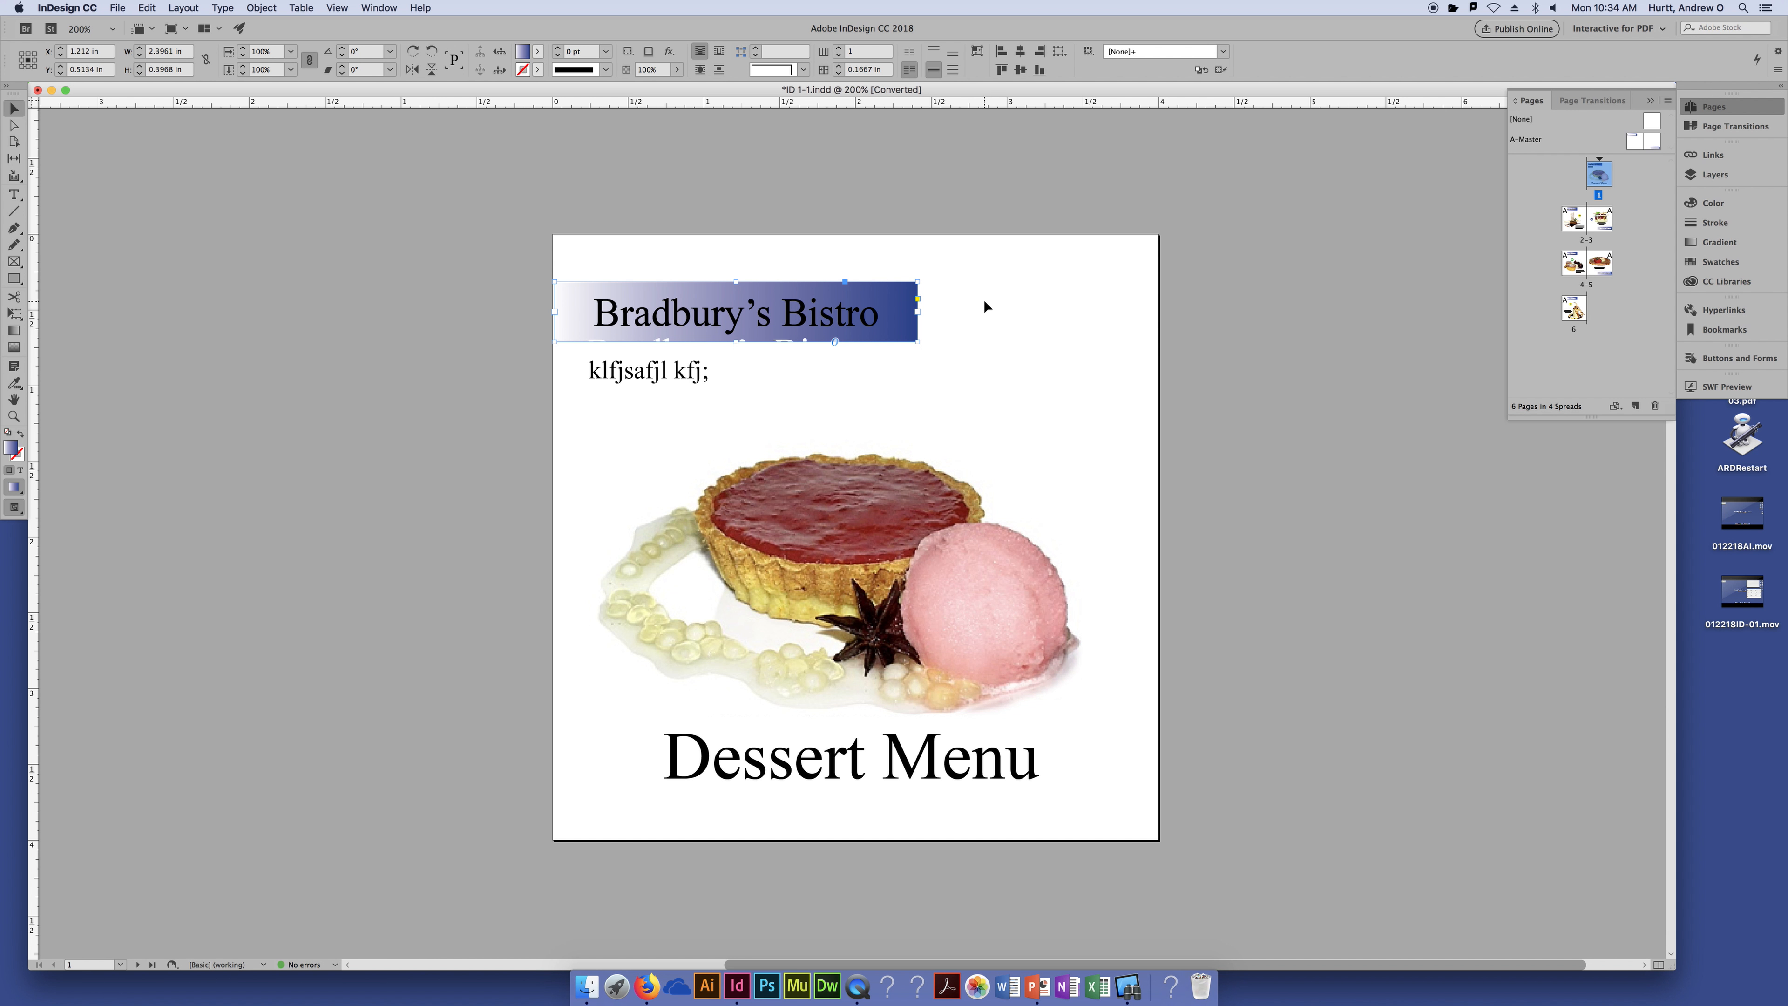
Undo a trial corner resize of the dessert image frame and extend its top edge to a frame height of about 2.67 in.
click(971, 567)
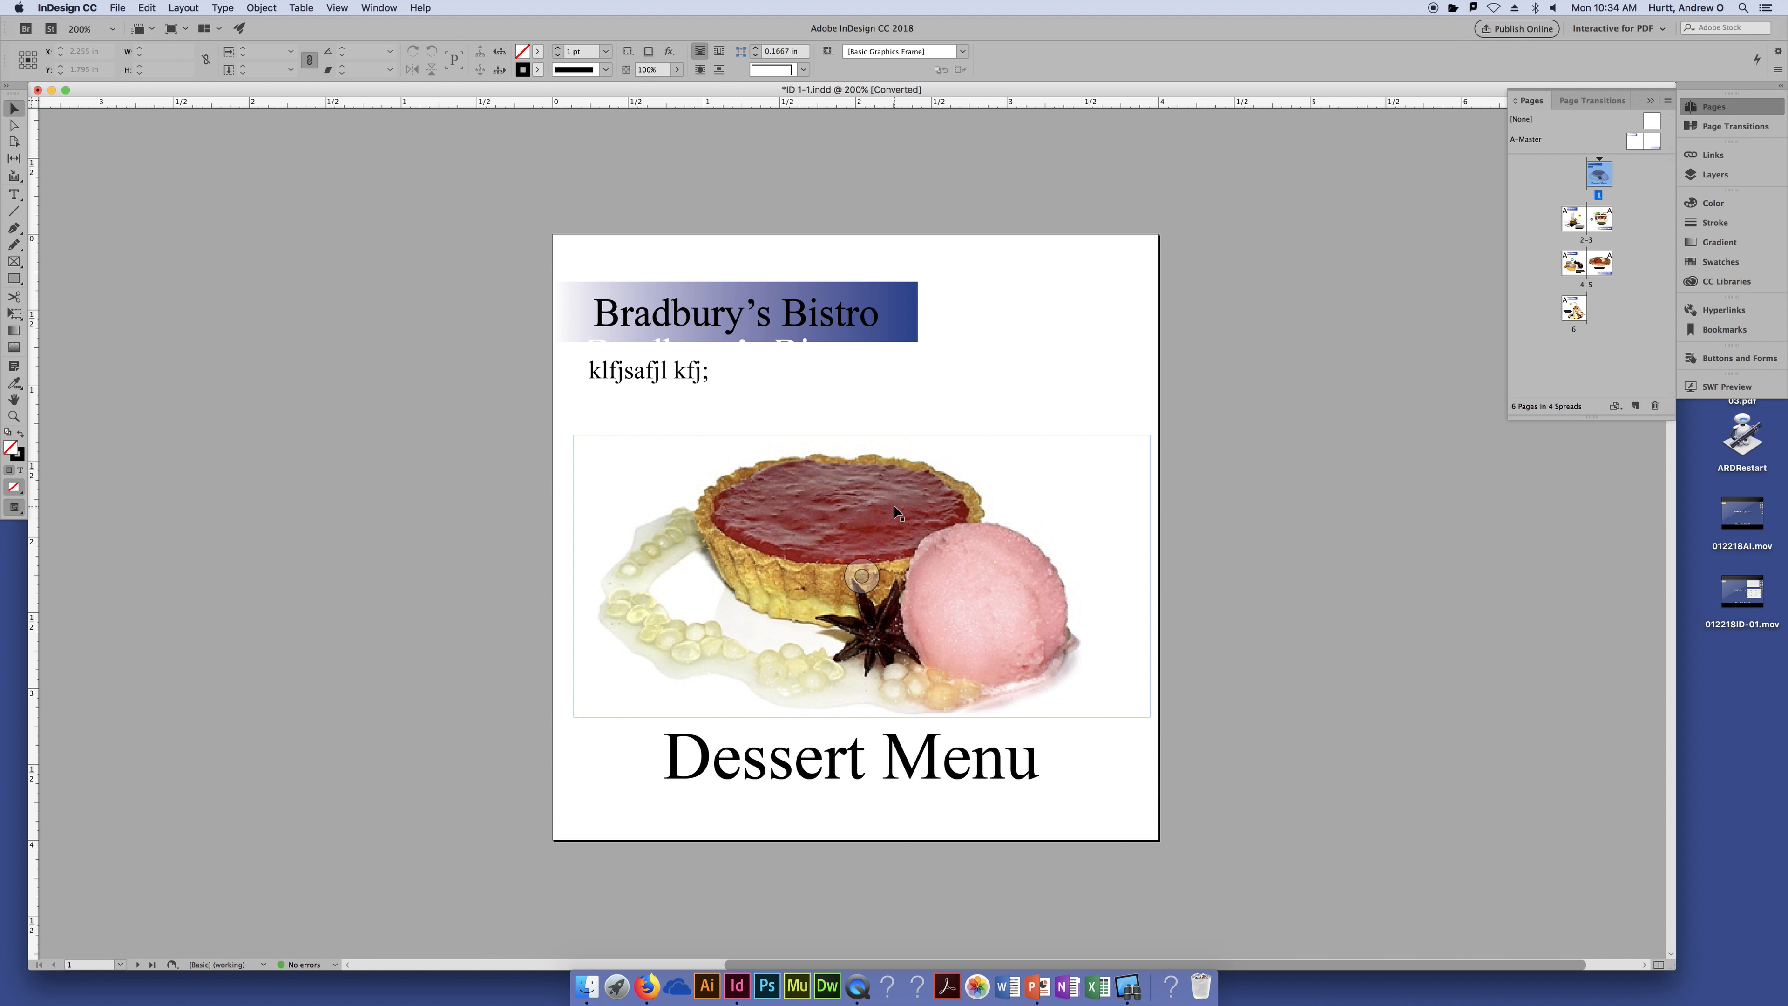
drag(1150, 434, 1237, 345)
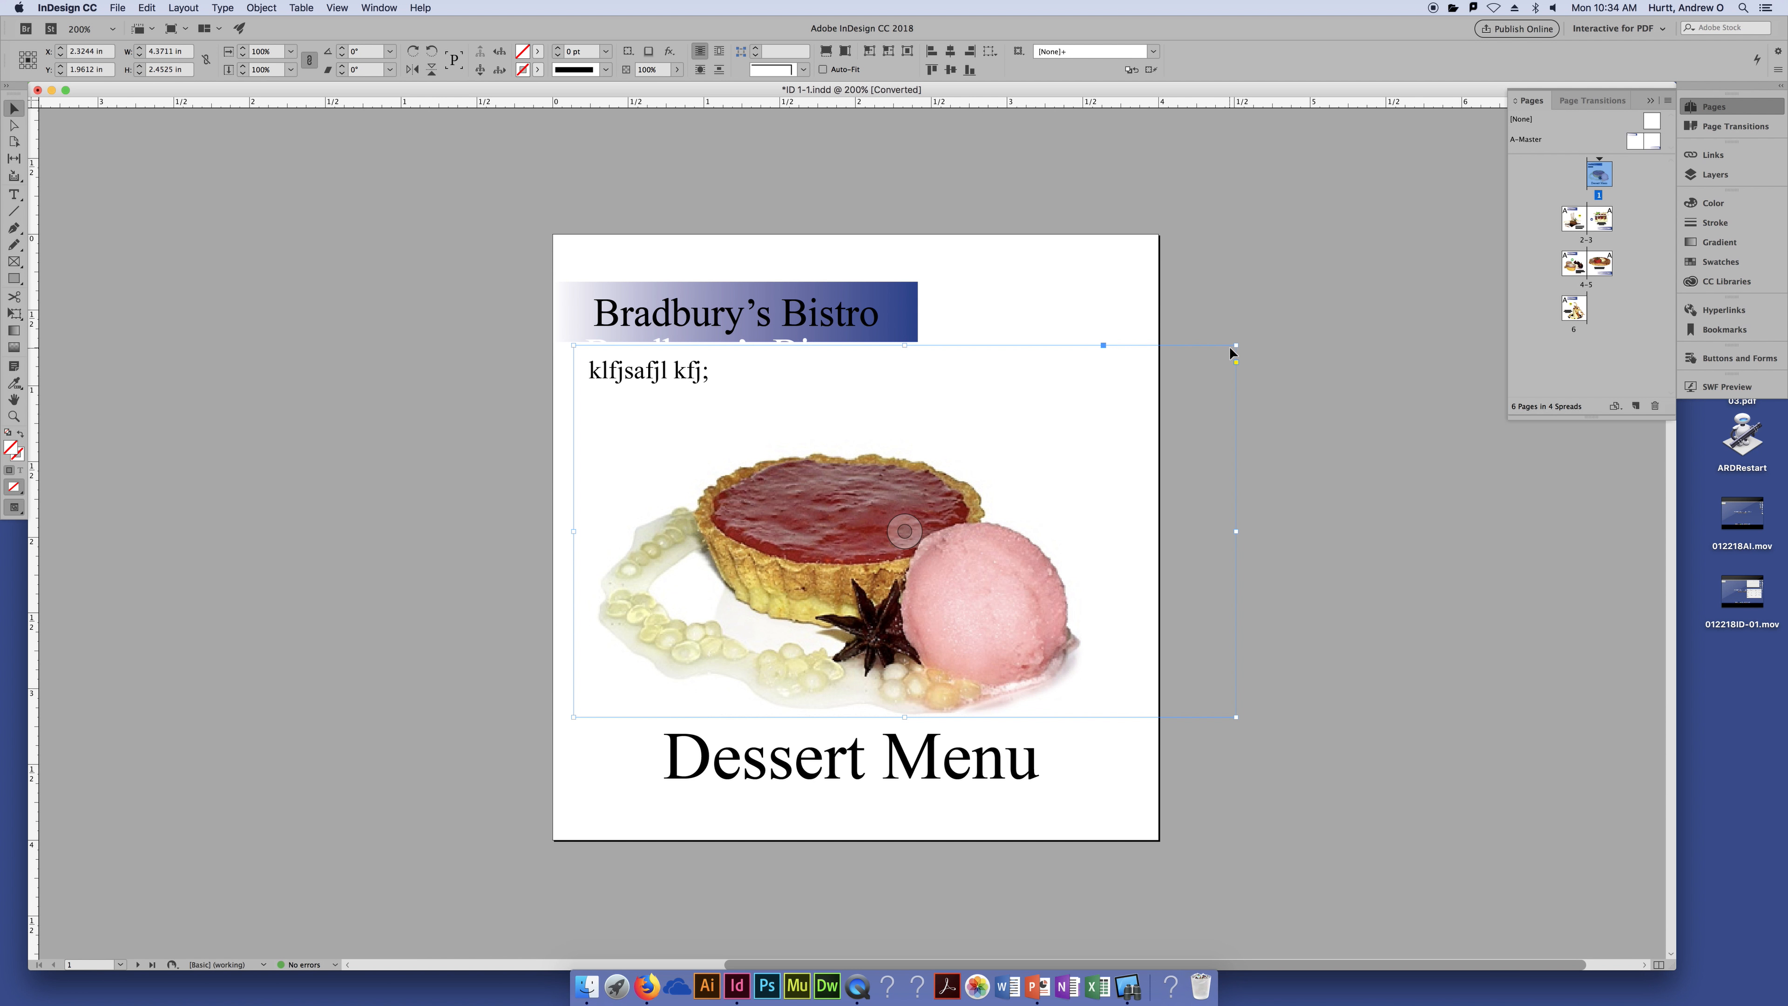
key(super+z)
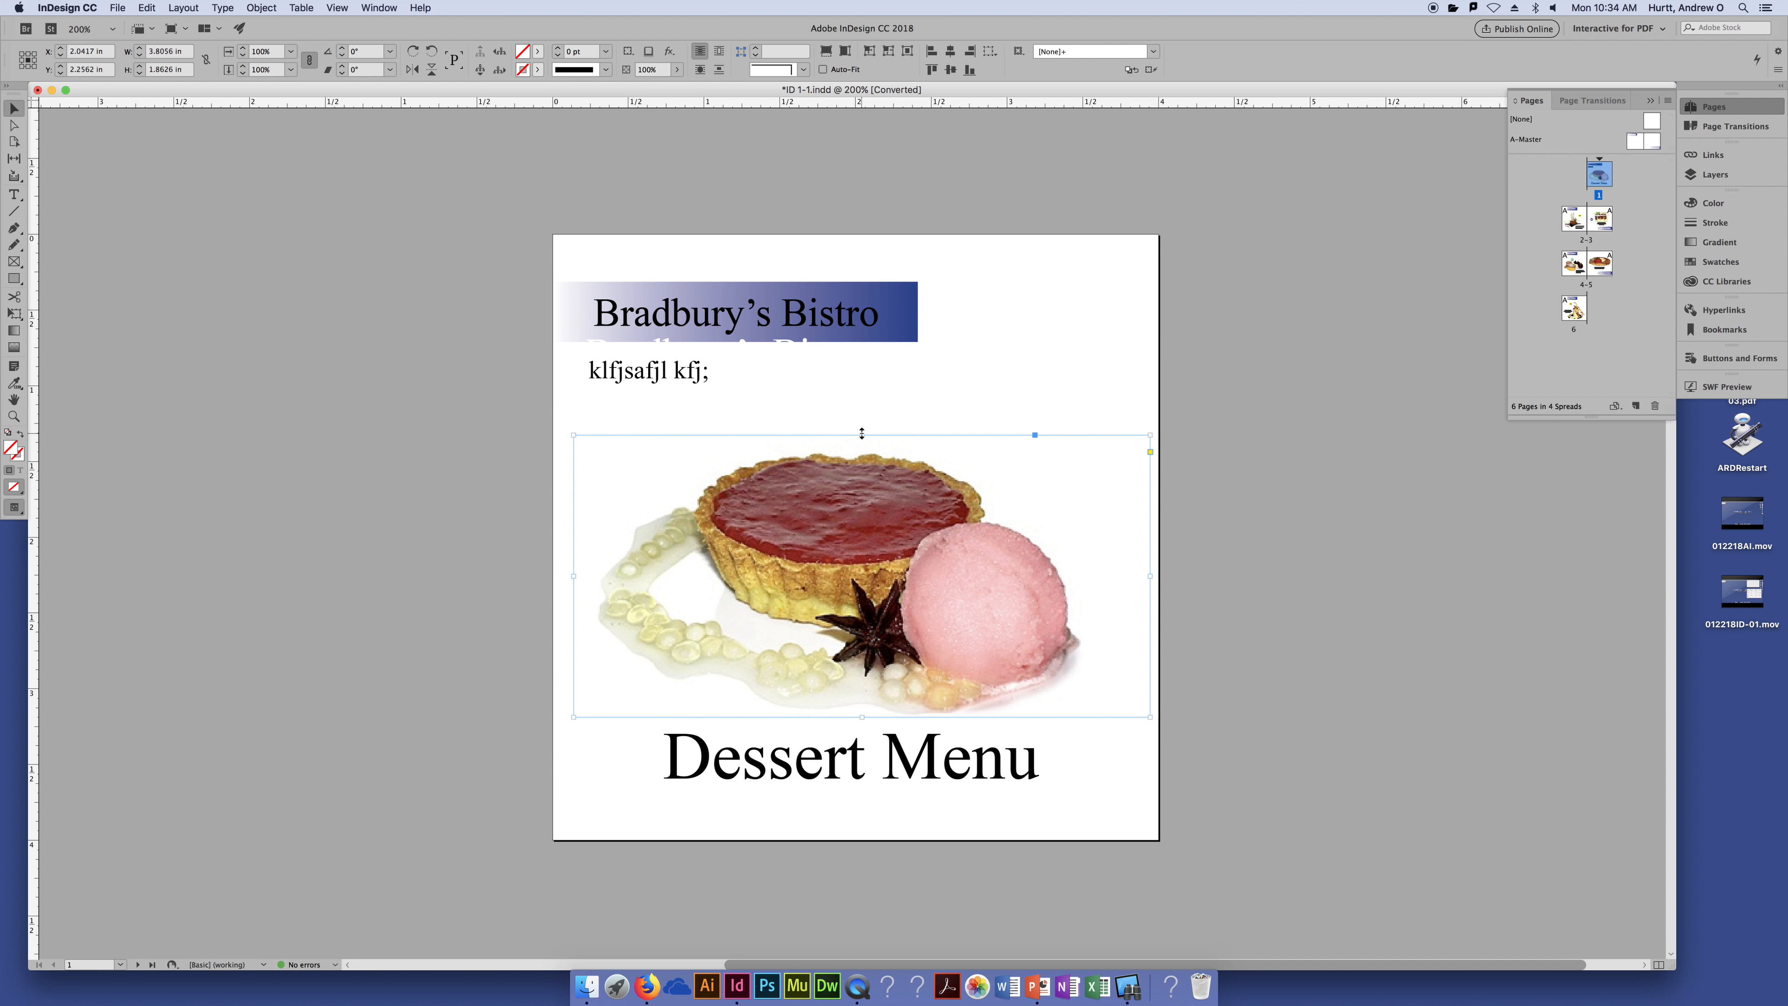
drag(860, 435, 861, 311)
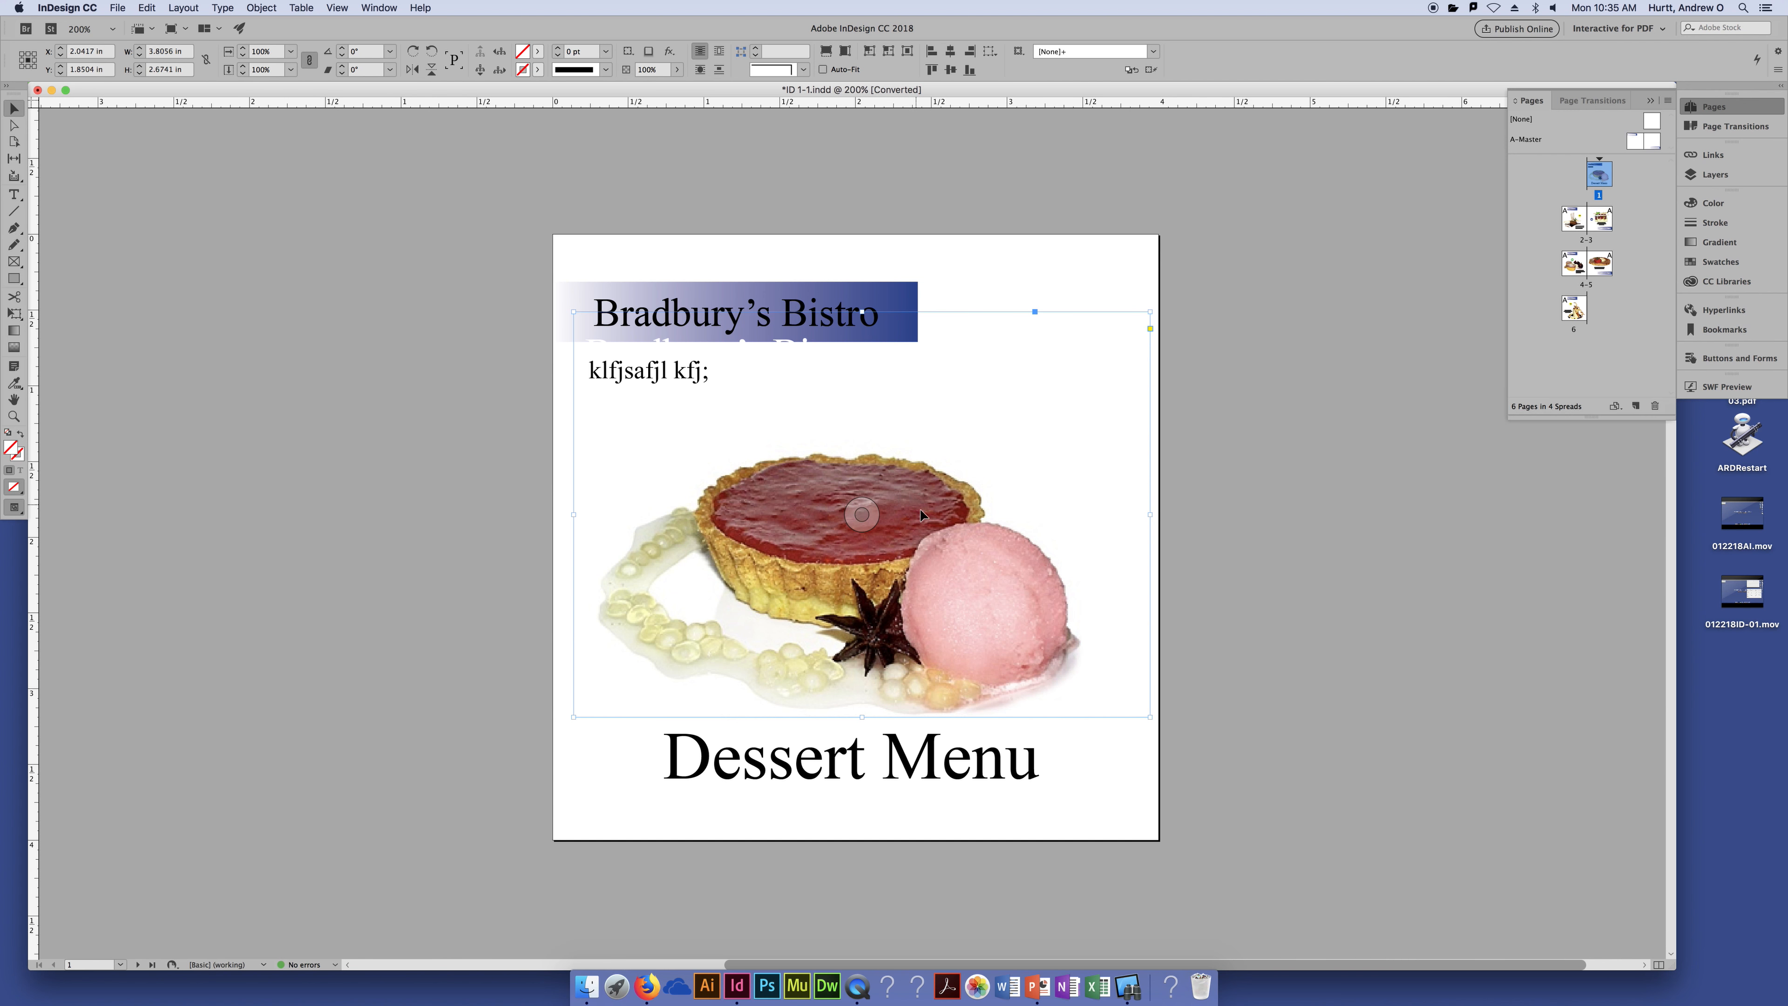
Try moving the dessert image upward inside its frame and undo the move.
click(862, 515)
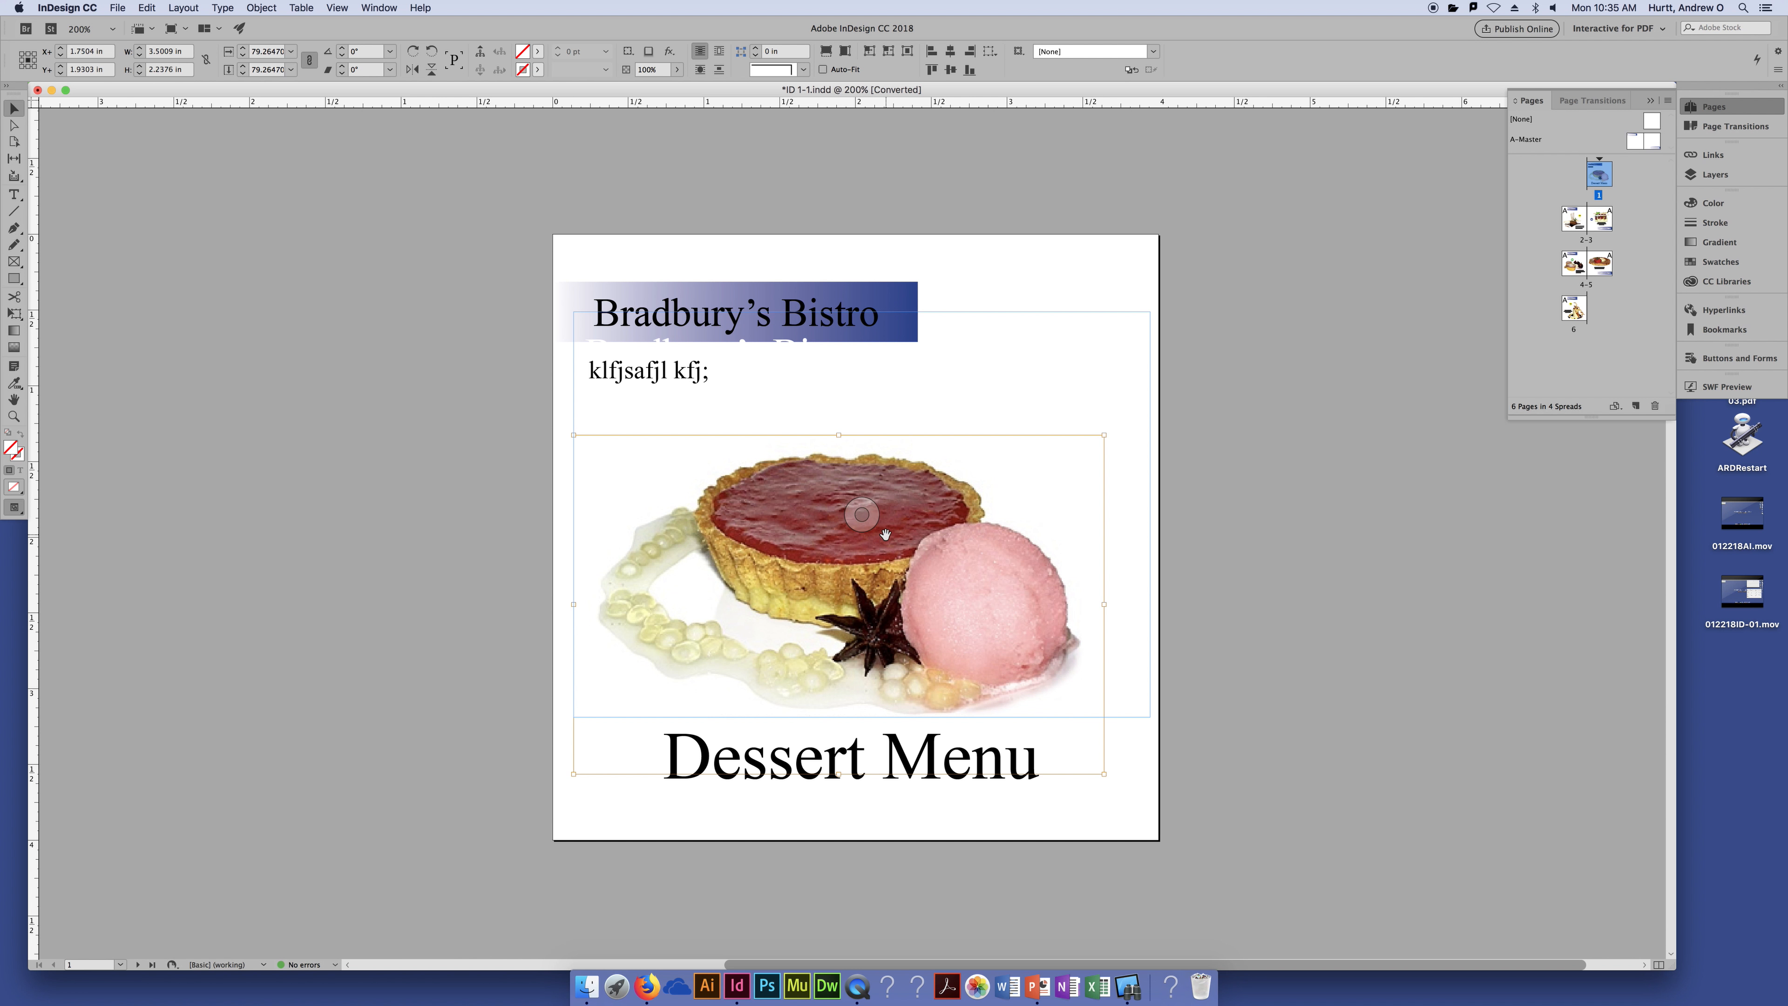
drag(885, 534, 880, 444)
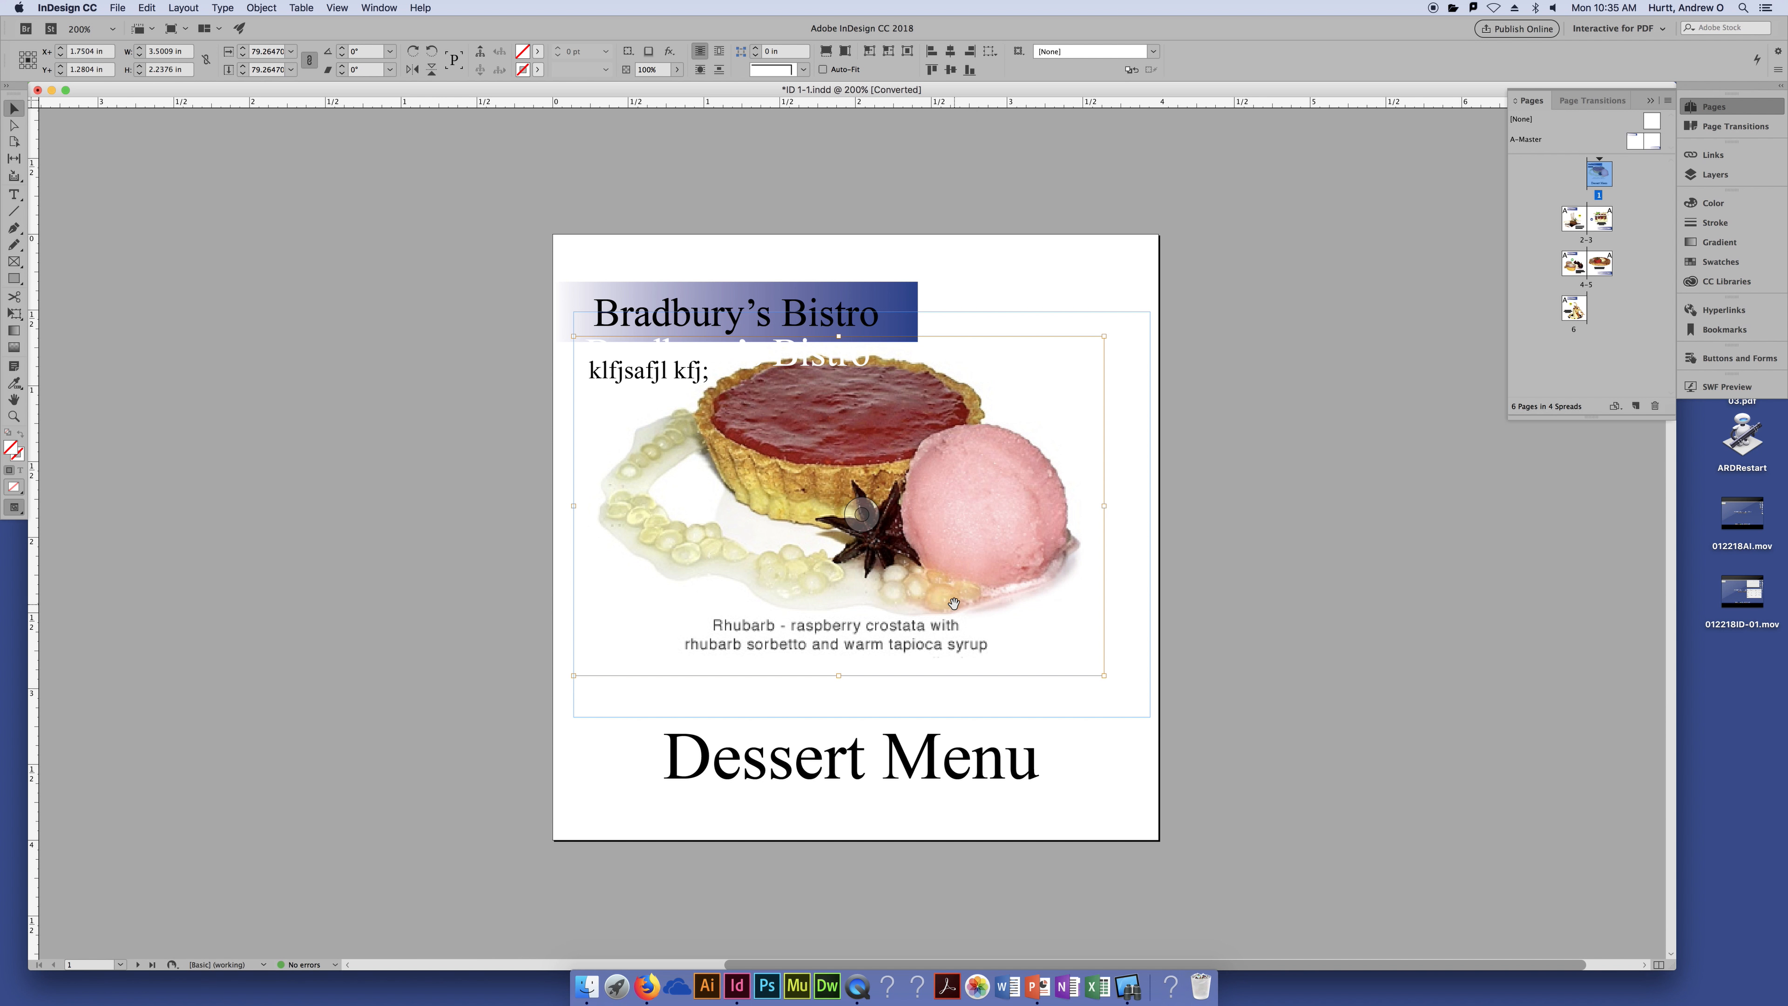
key(super+z)
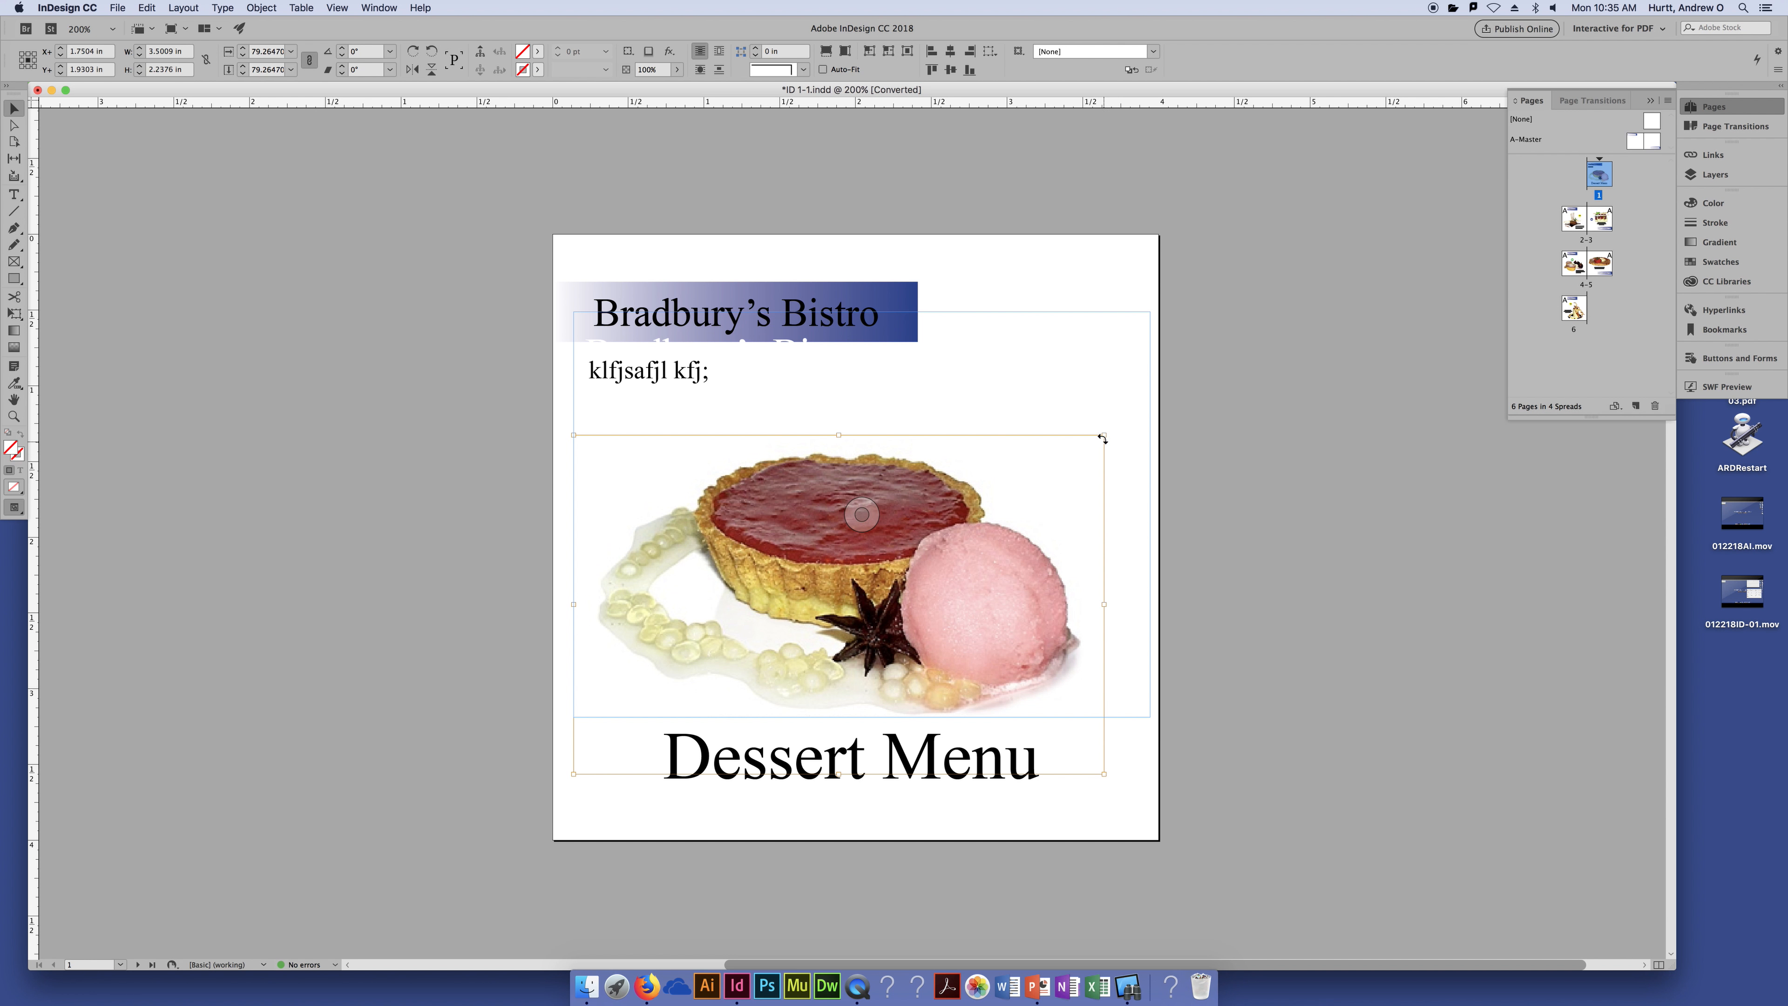
Try enlarging the dessert image inside its frame from its upper corner and undo the scaling.
drag(1106, 435, 1165, 328)
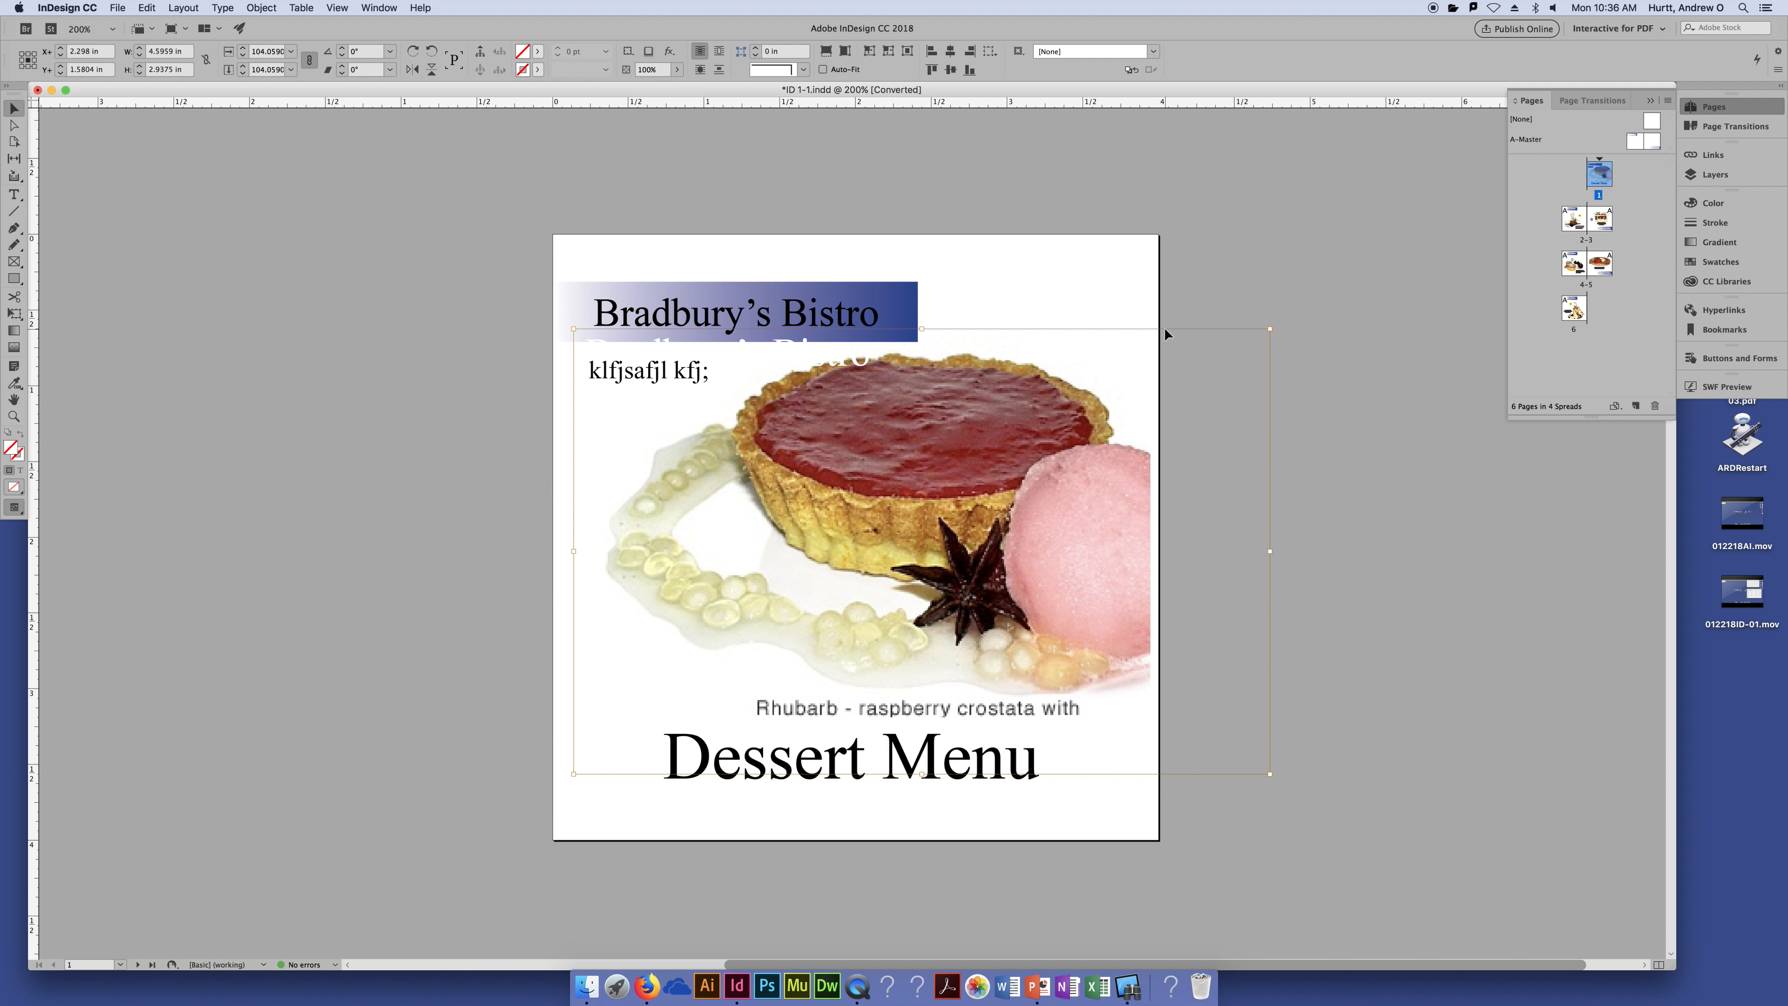
key(super+z)
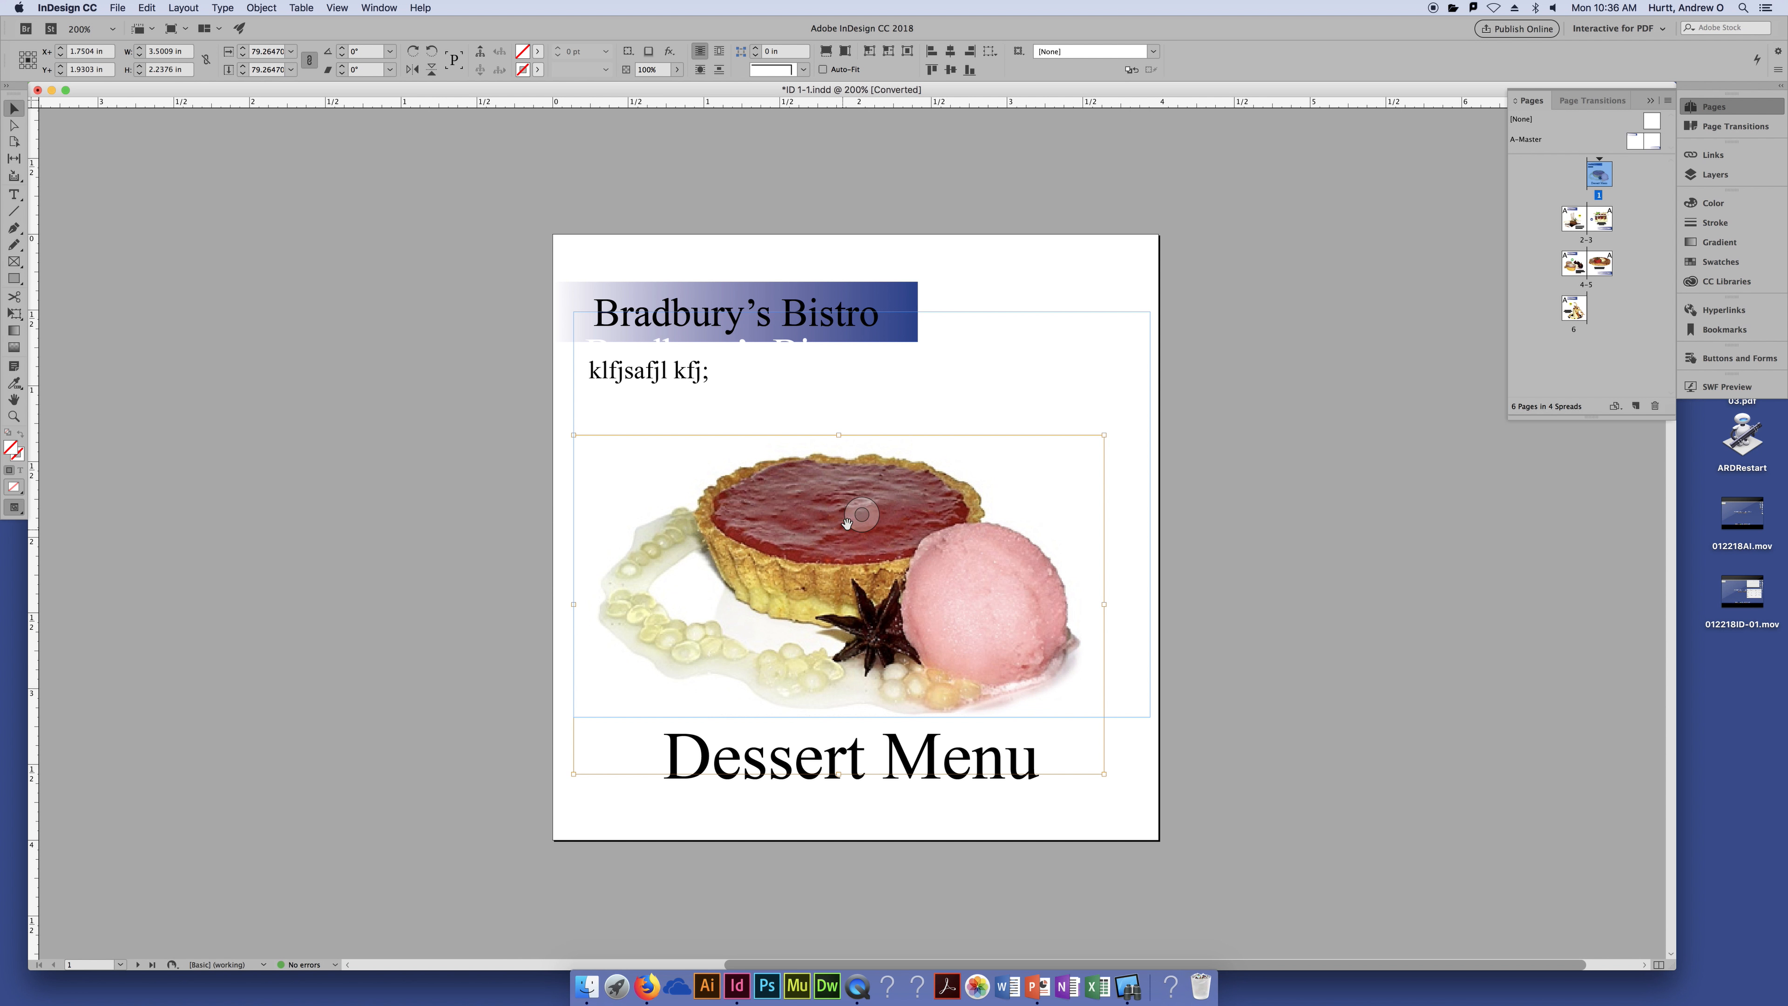
Fill the dessert frame proportionally with its image, compare that with fitting the content proportionally, and restore the proportional fill.
click(1102, 313)
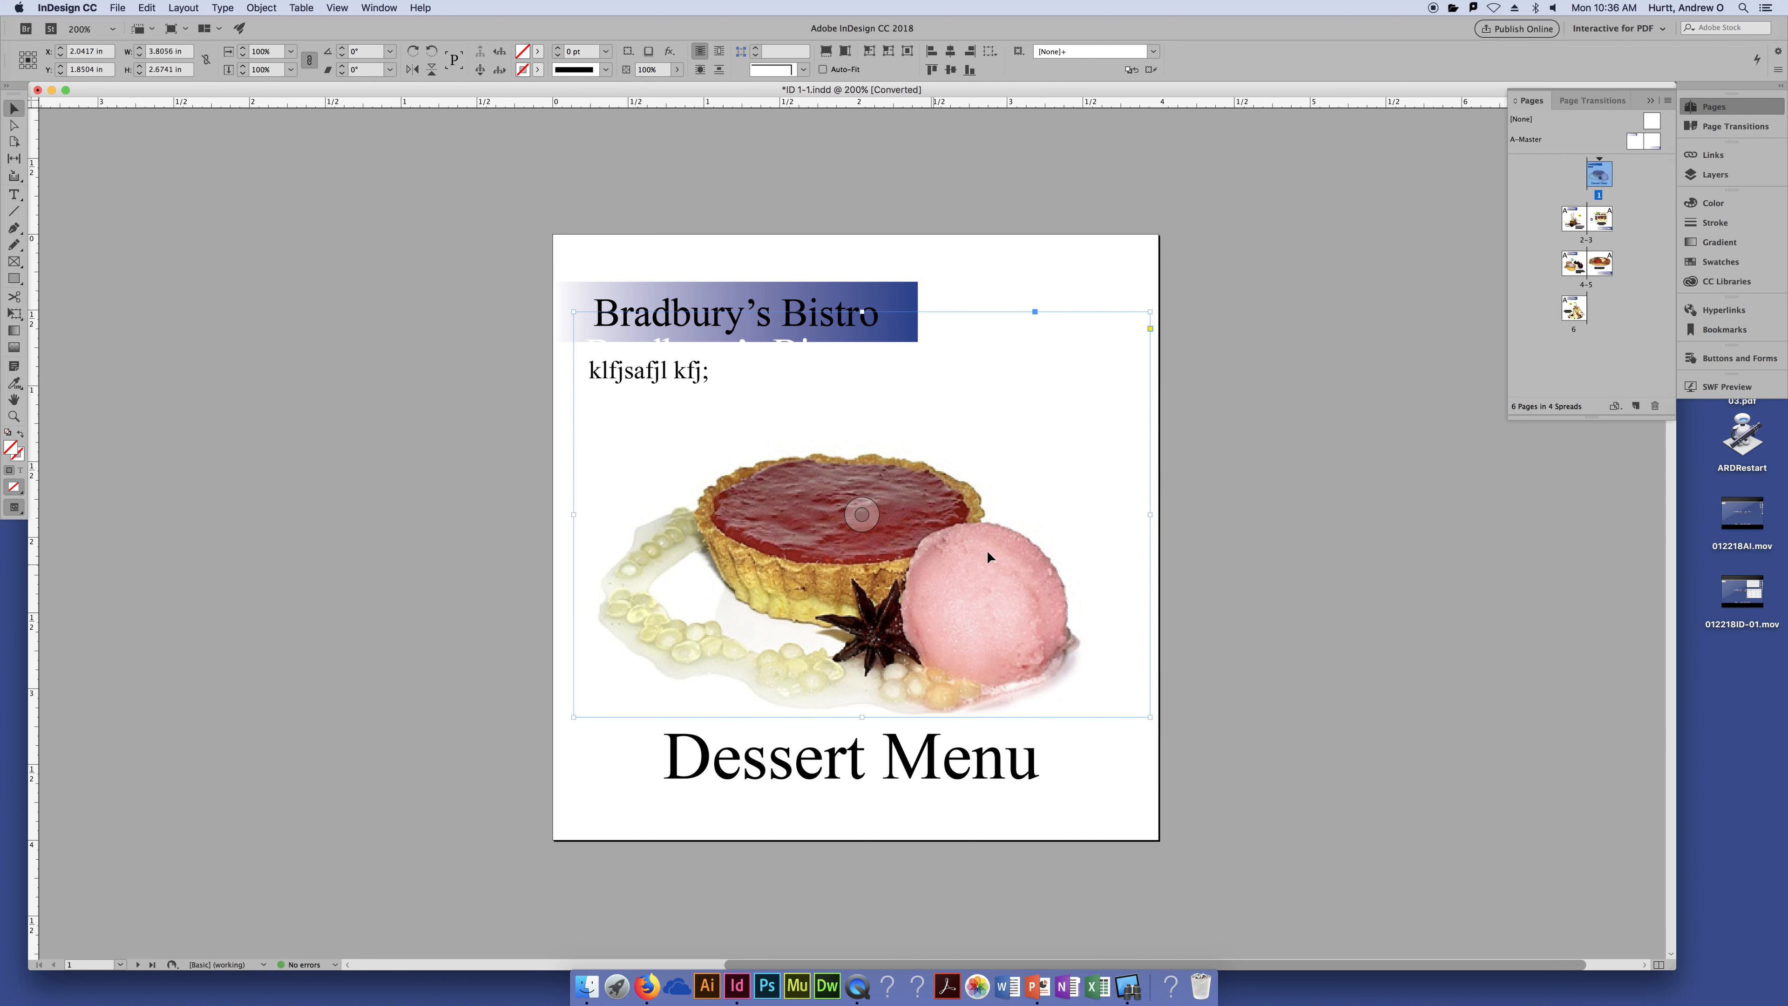
click(826, 51)
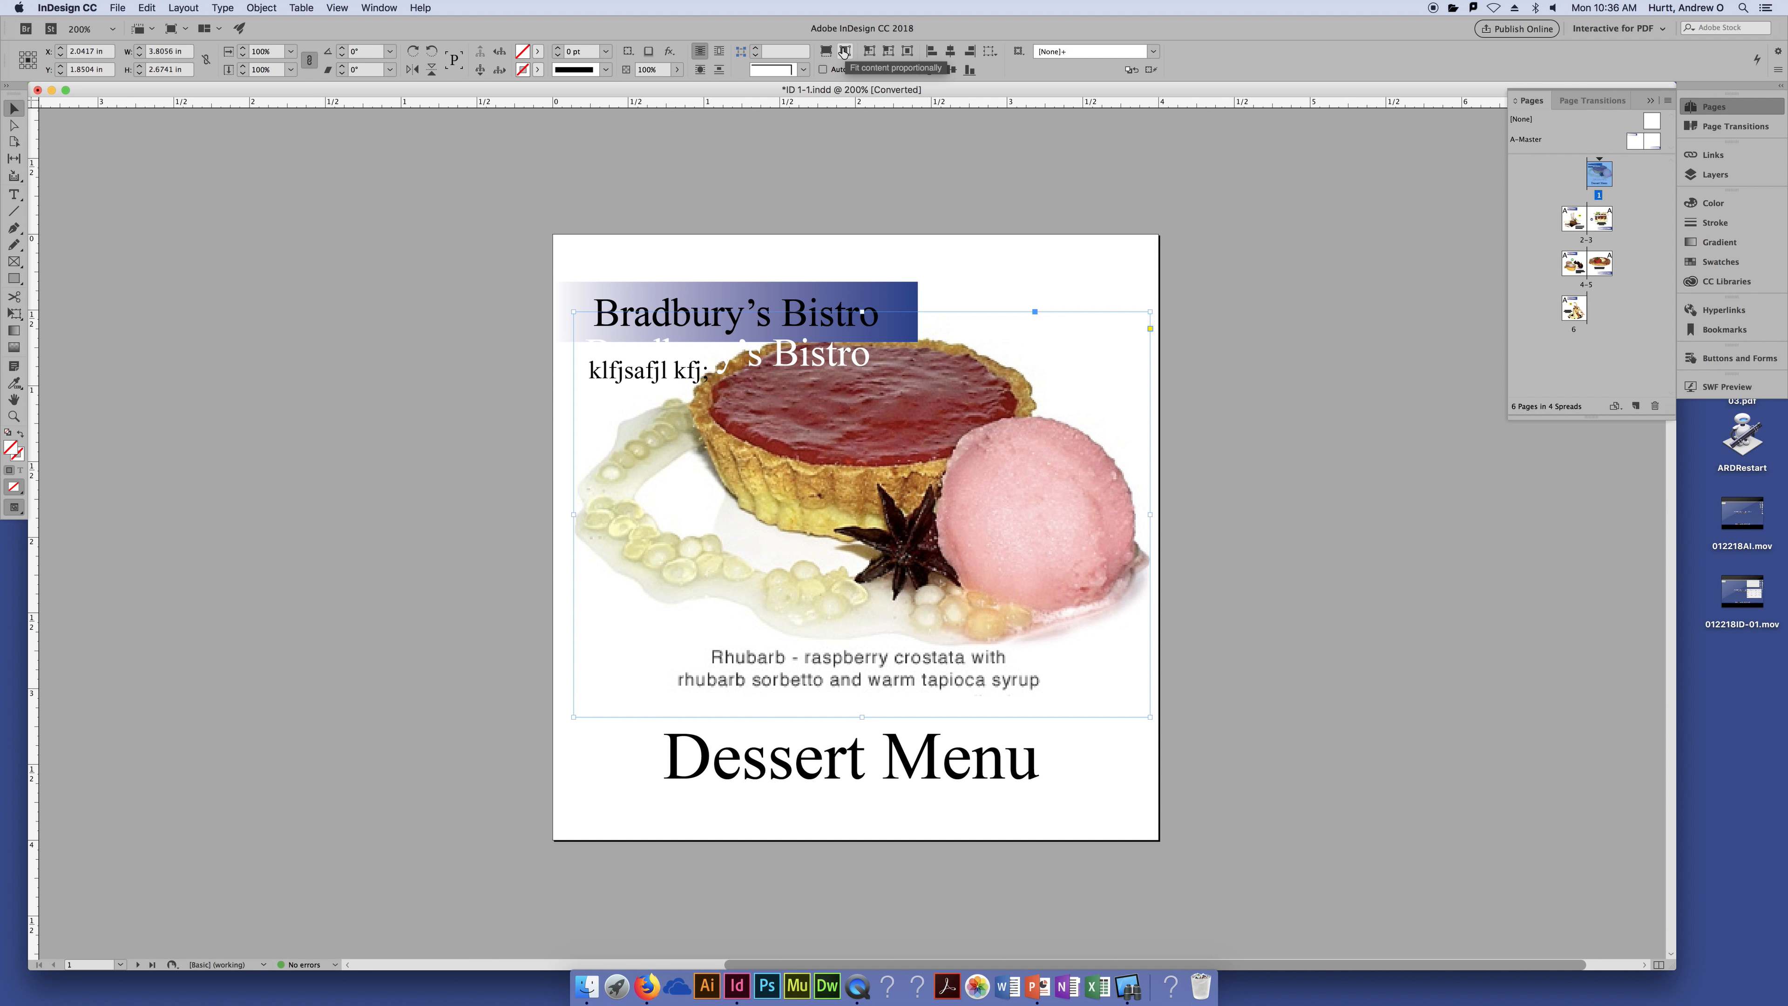
click(846, 51)
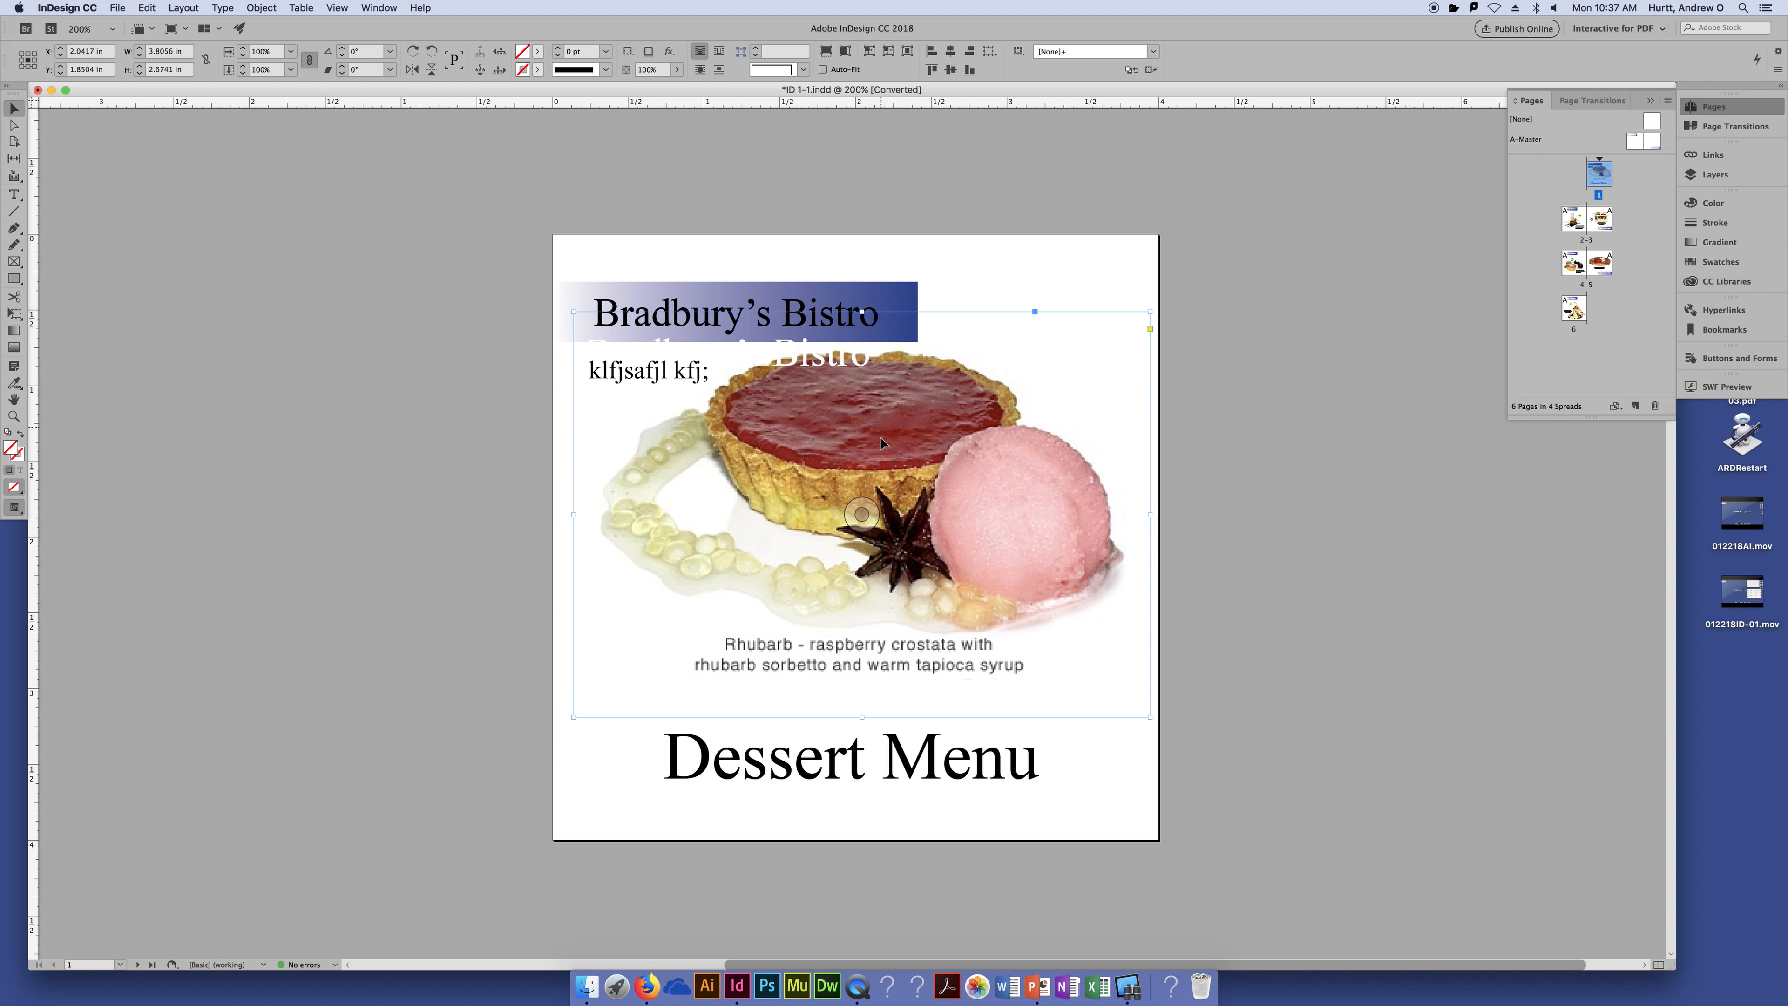
click(827, 52)
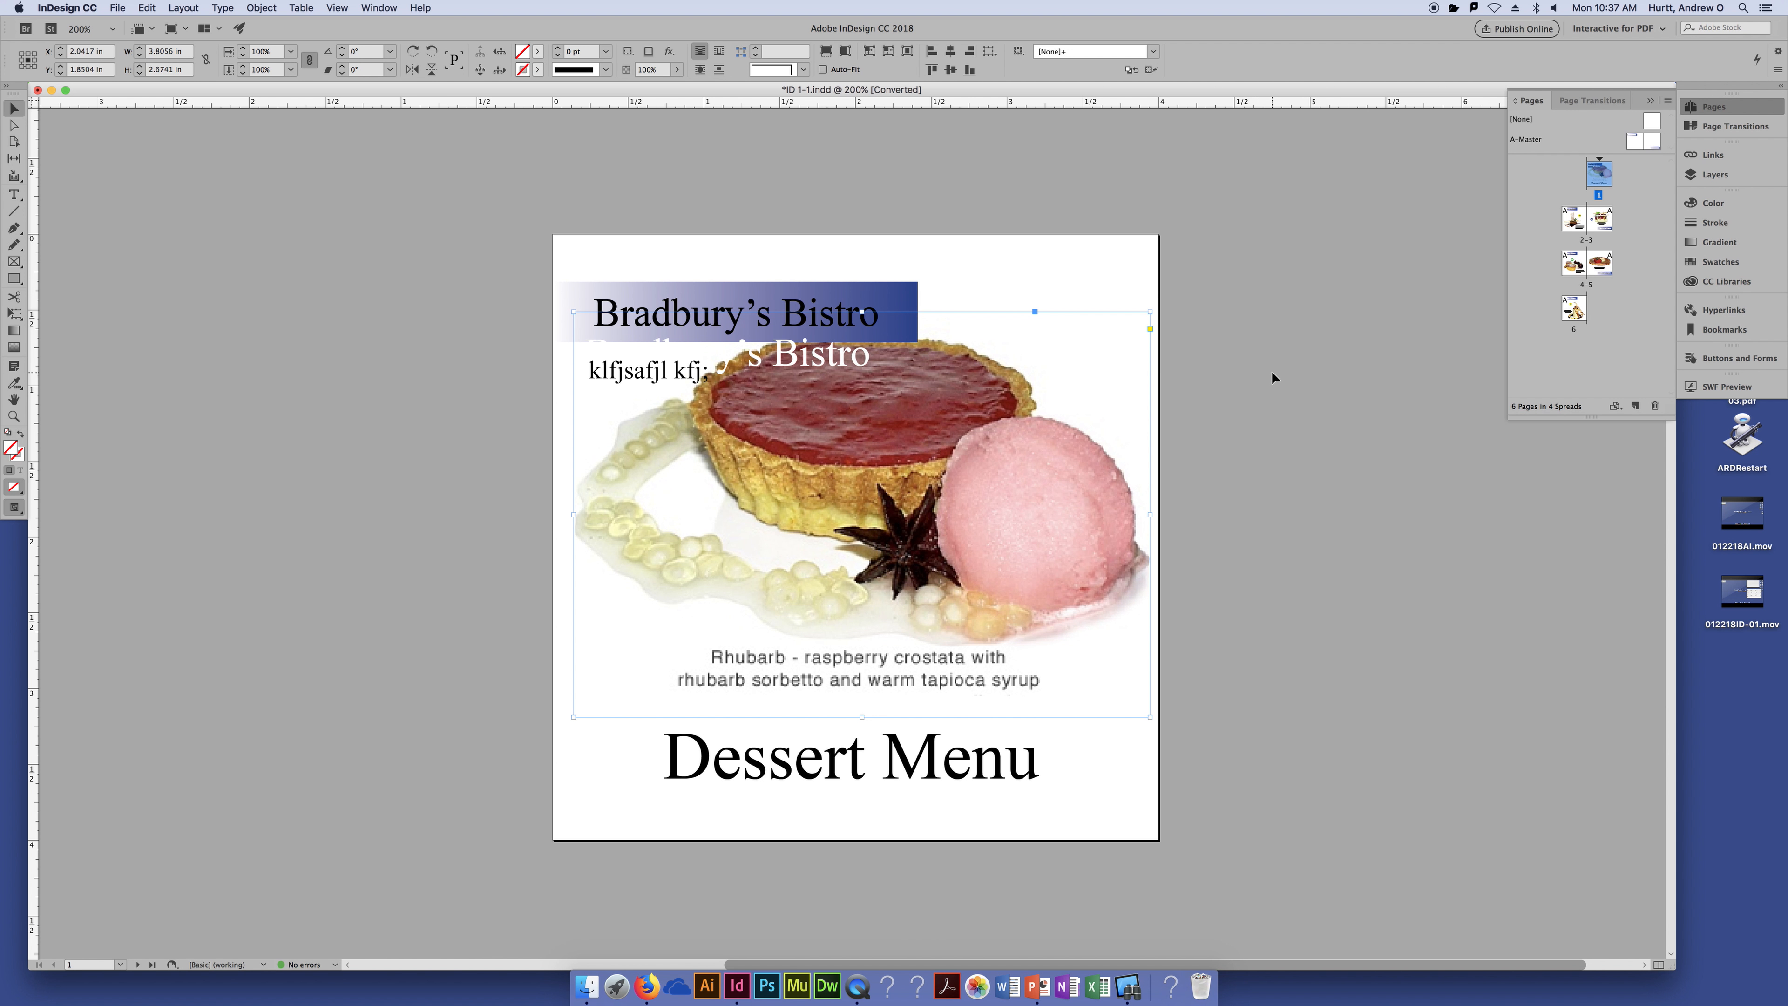
Shrink the dessert image frame around its center to about 2.58 in by 1.81 in and fit the image proportionally.
drag(1151, 310, 1056, 501)
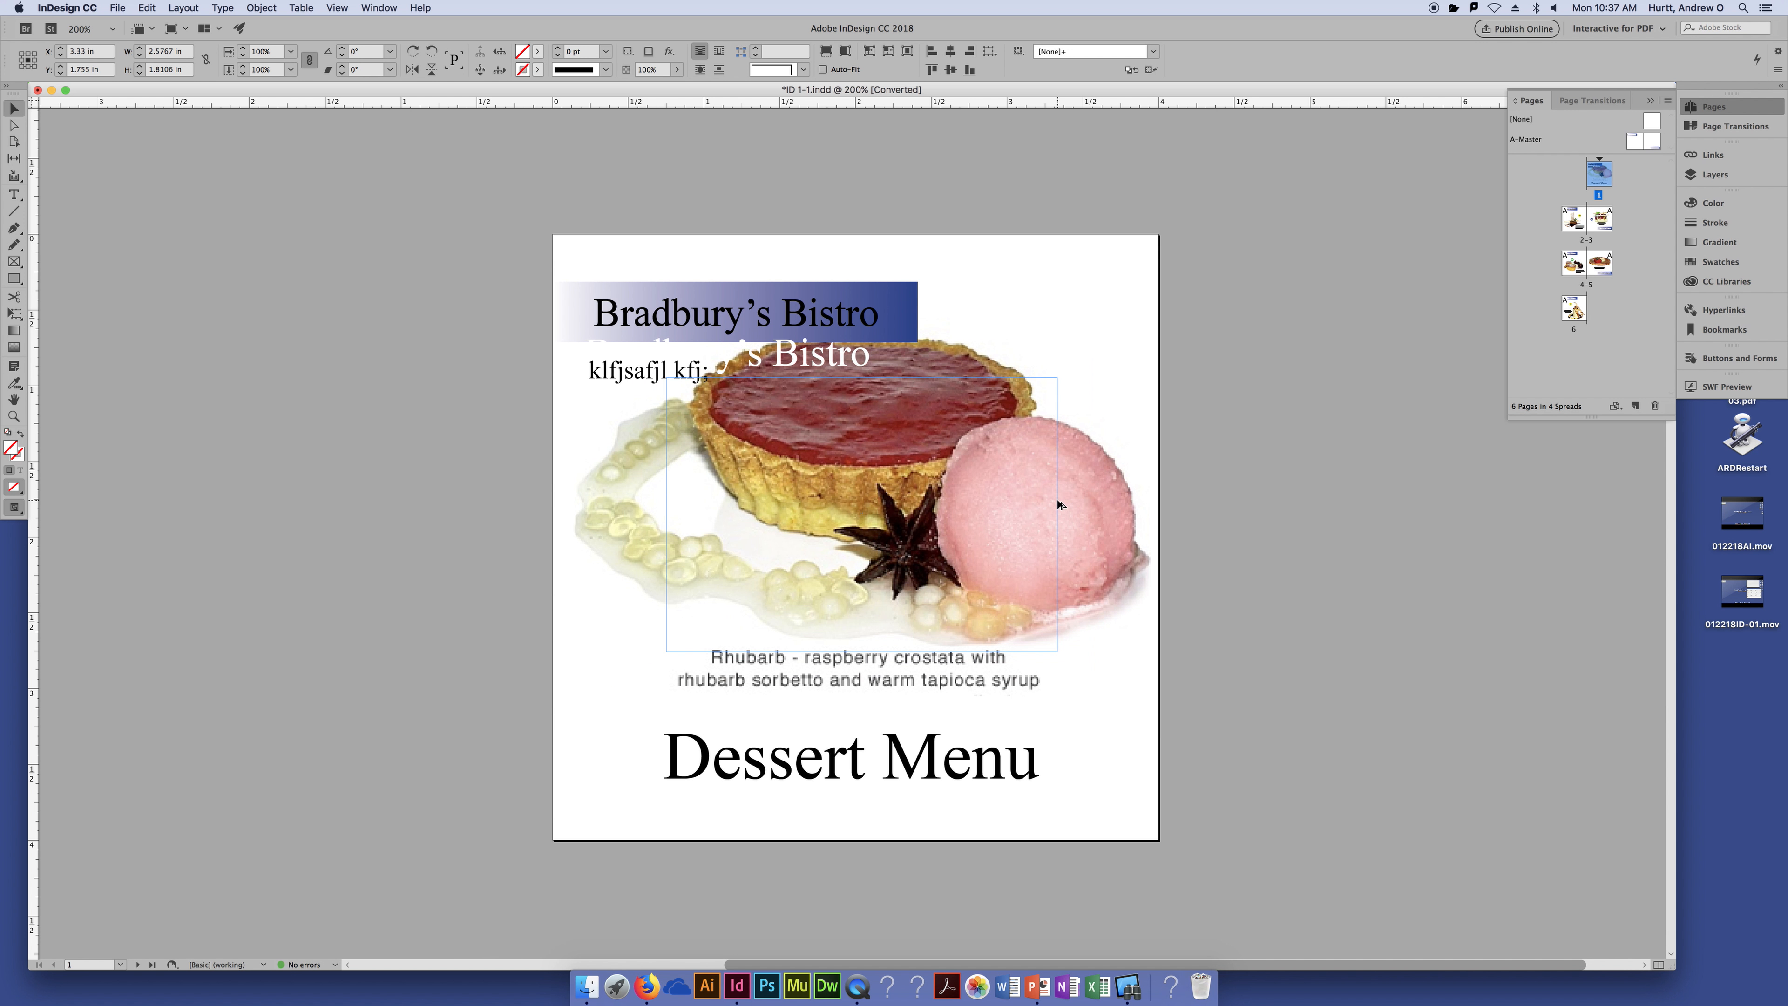
click(1270, 426)
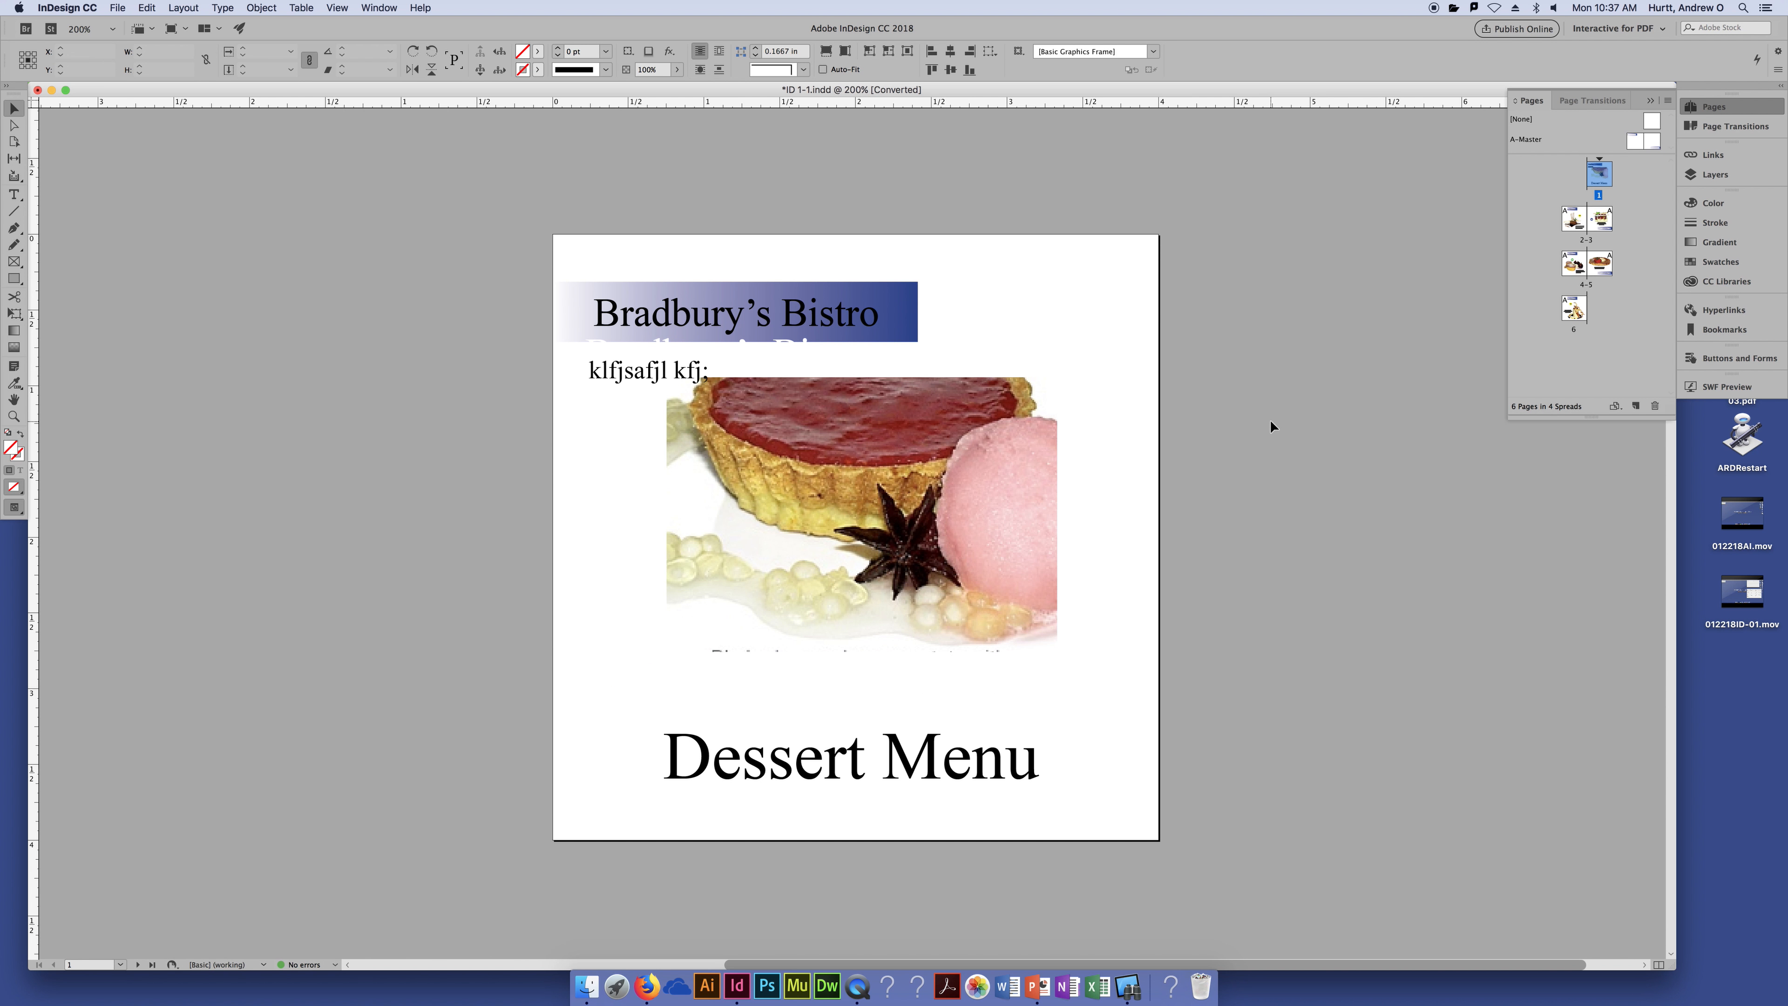
click(866, 516)
click(845, 52)
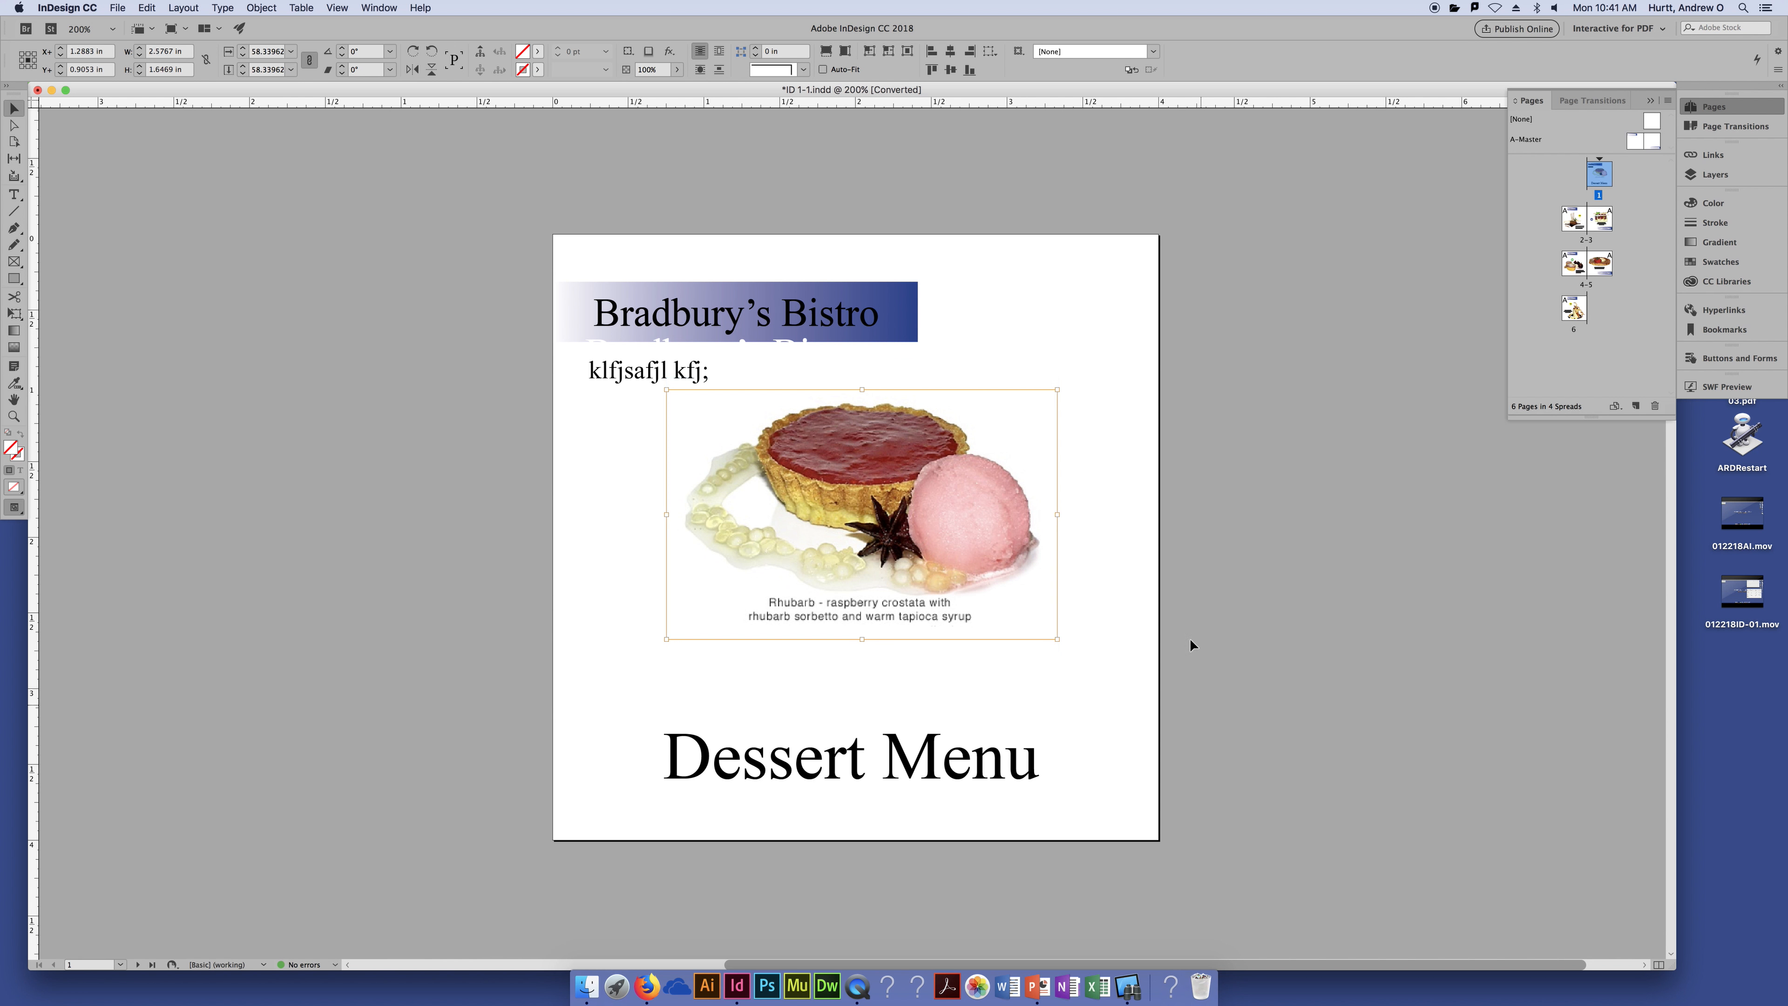
Move the dessert image down inside its frame and enlarge it to about 3.03 in wide and 1.93 in high.
drag(851, 514, 891, 566)
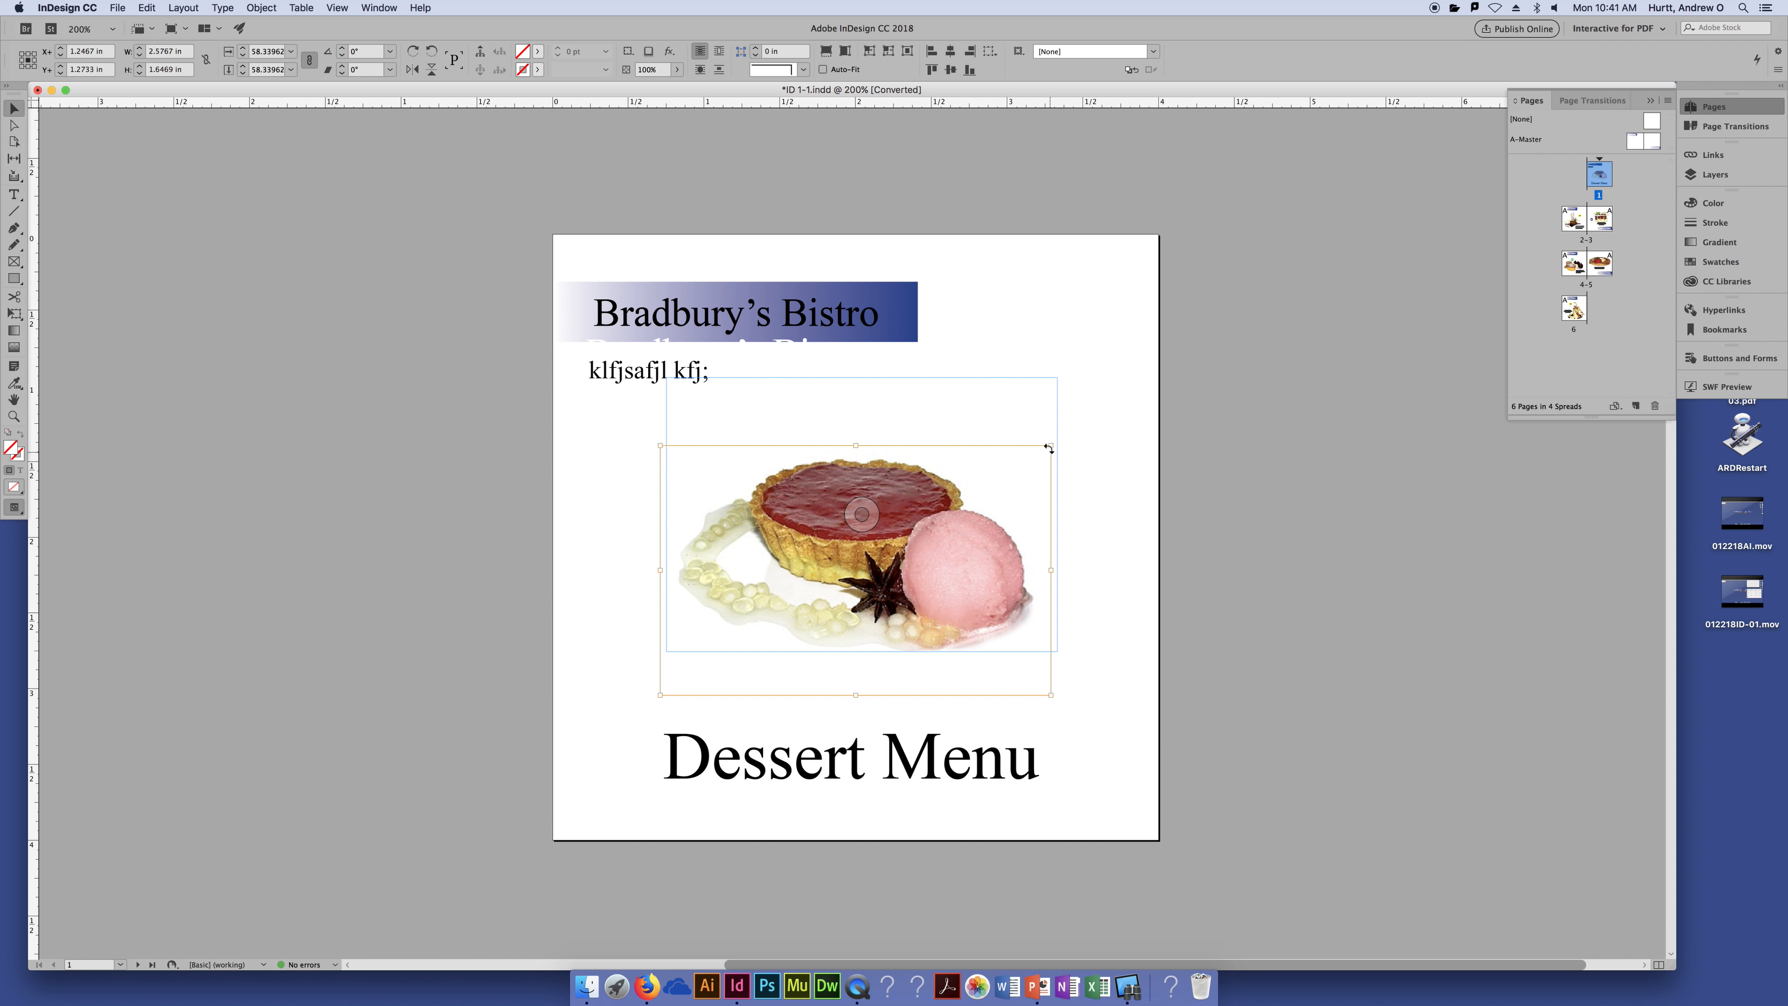
drag(1052, 444, 1065, 428)
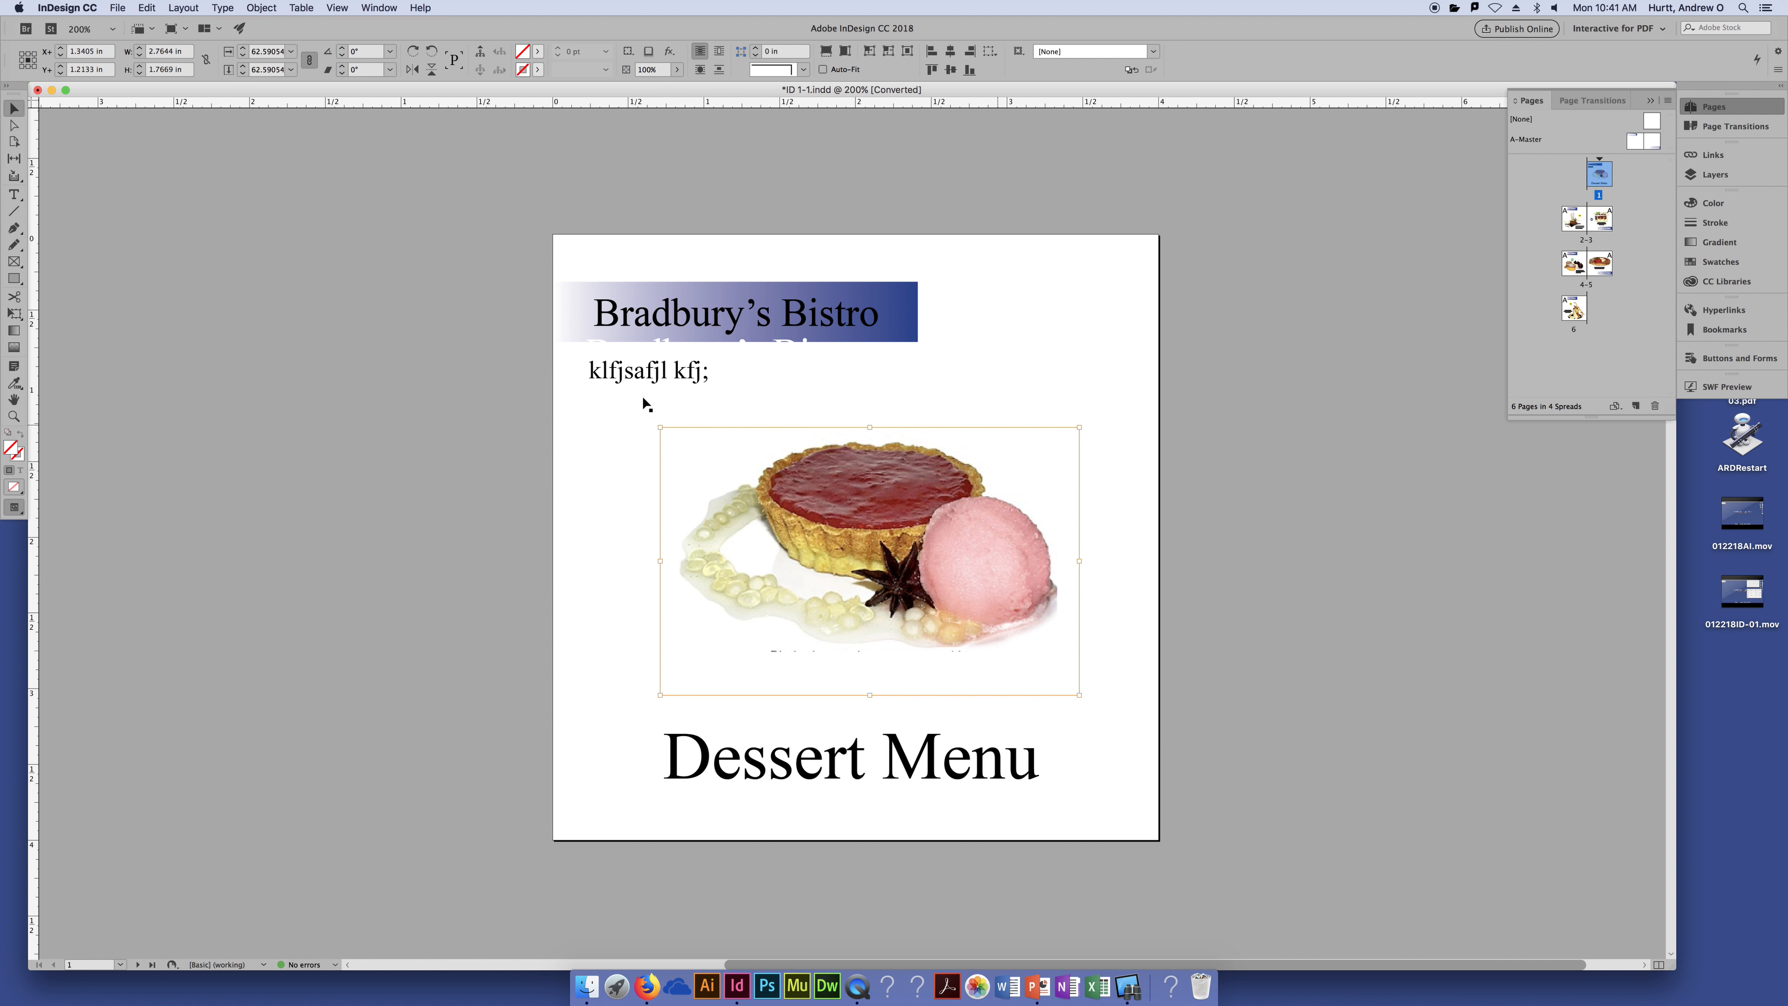
drag(660, 427, 620, 405)
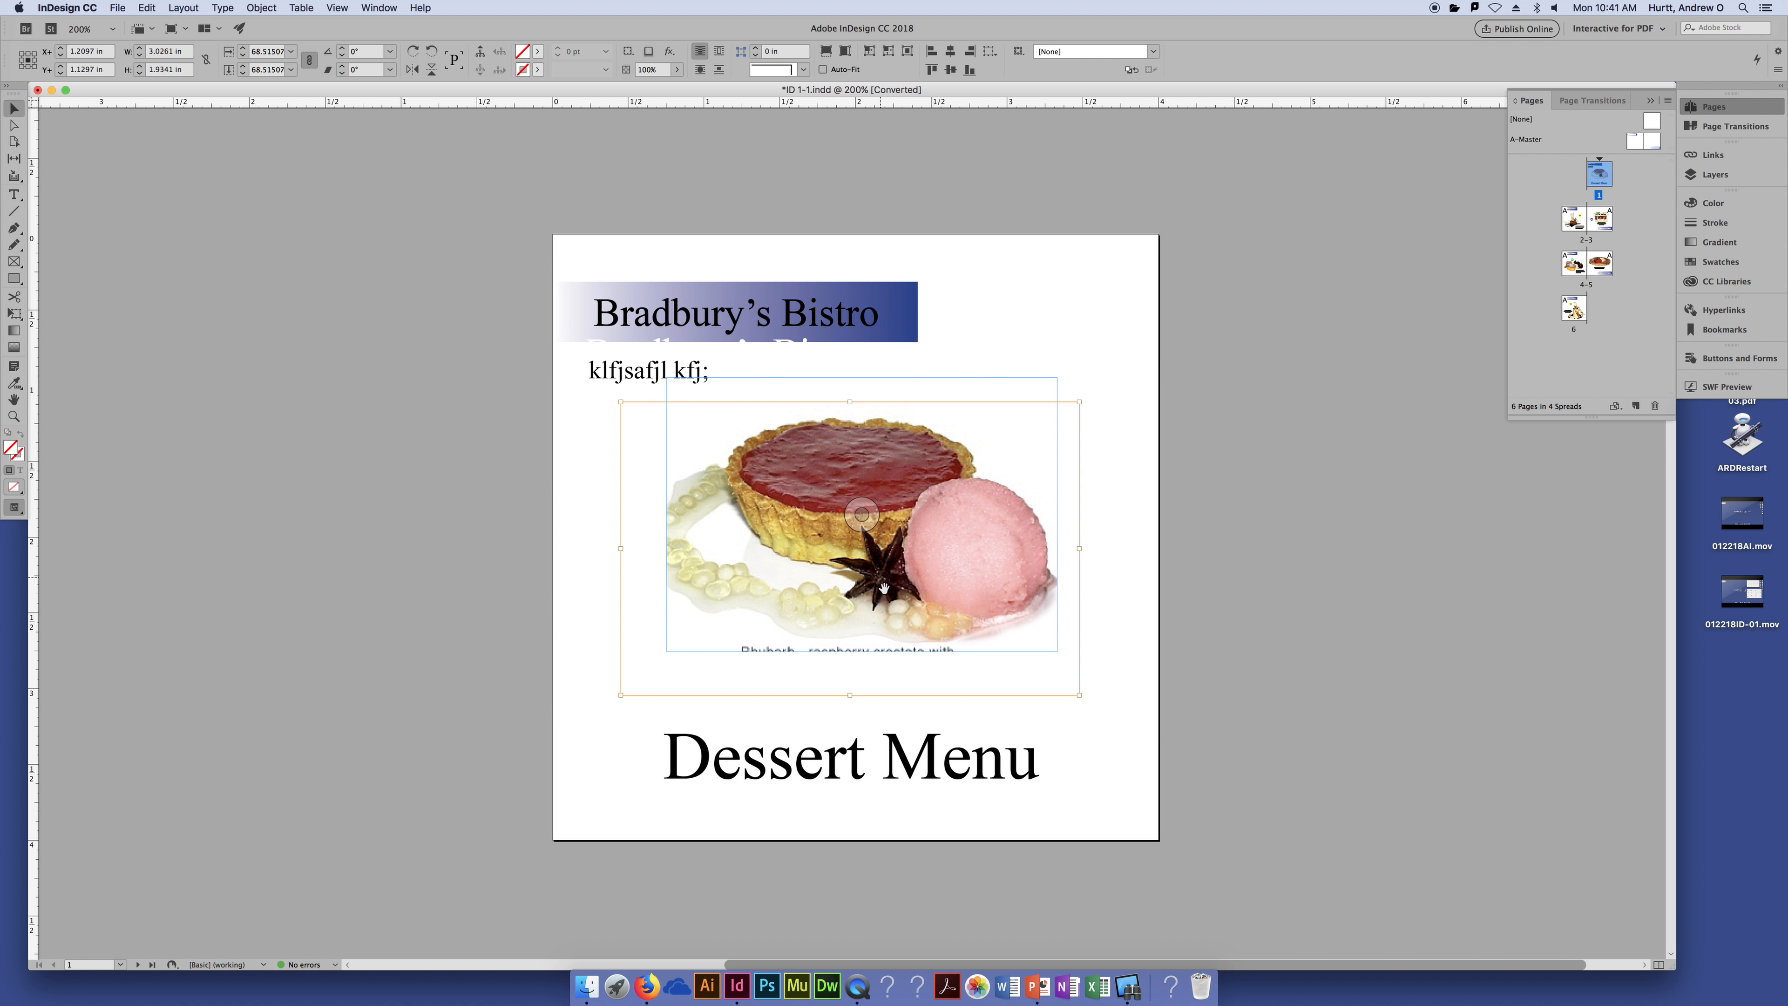
Raise the bottom edge of the dessert image frame to a frame height of about 1.77 in.
double_click(1002, 650)
drag(861, 650, 861, 644)
click(911, 695)
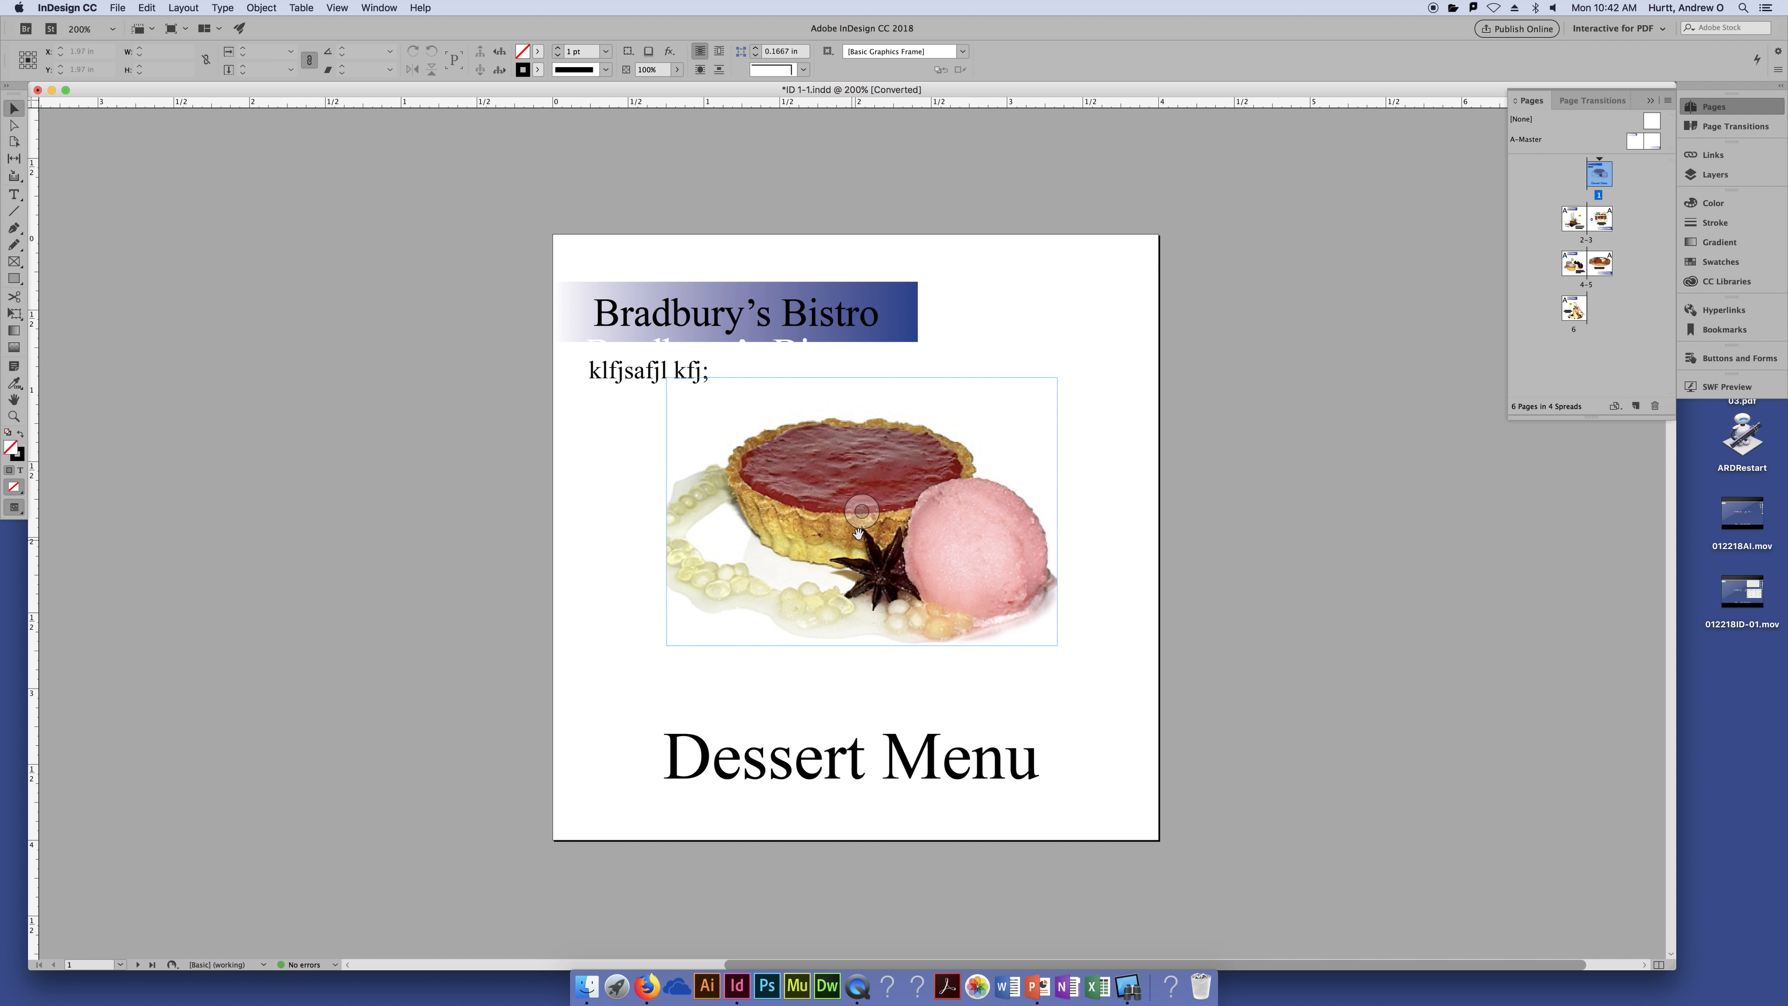
Fit the dessert image proportionally in the shortened frame, with a trial proportional fill in between.
click(861, 514)
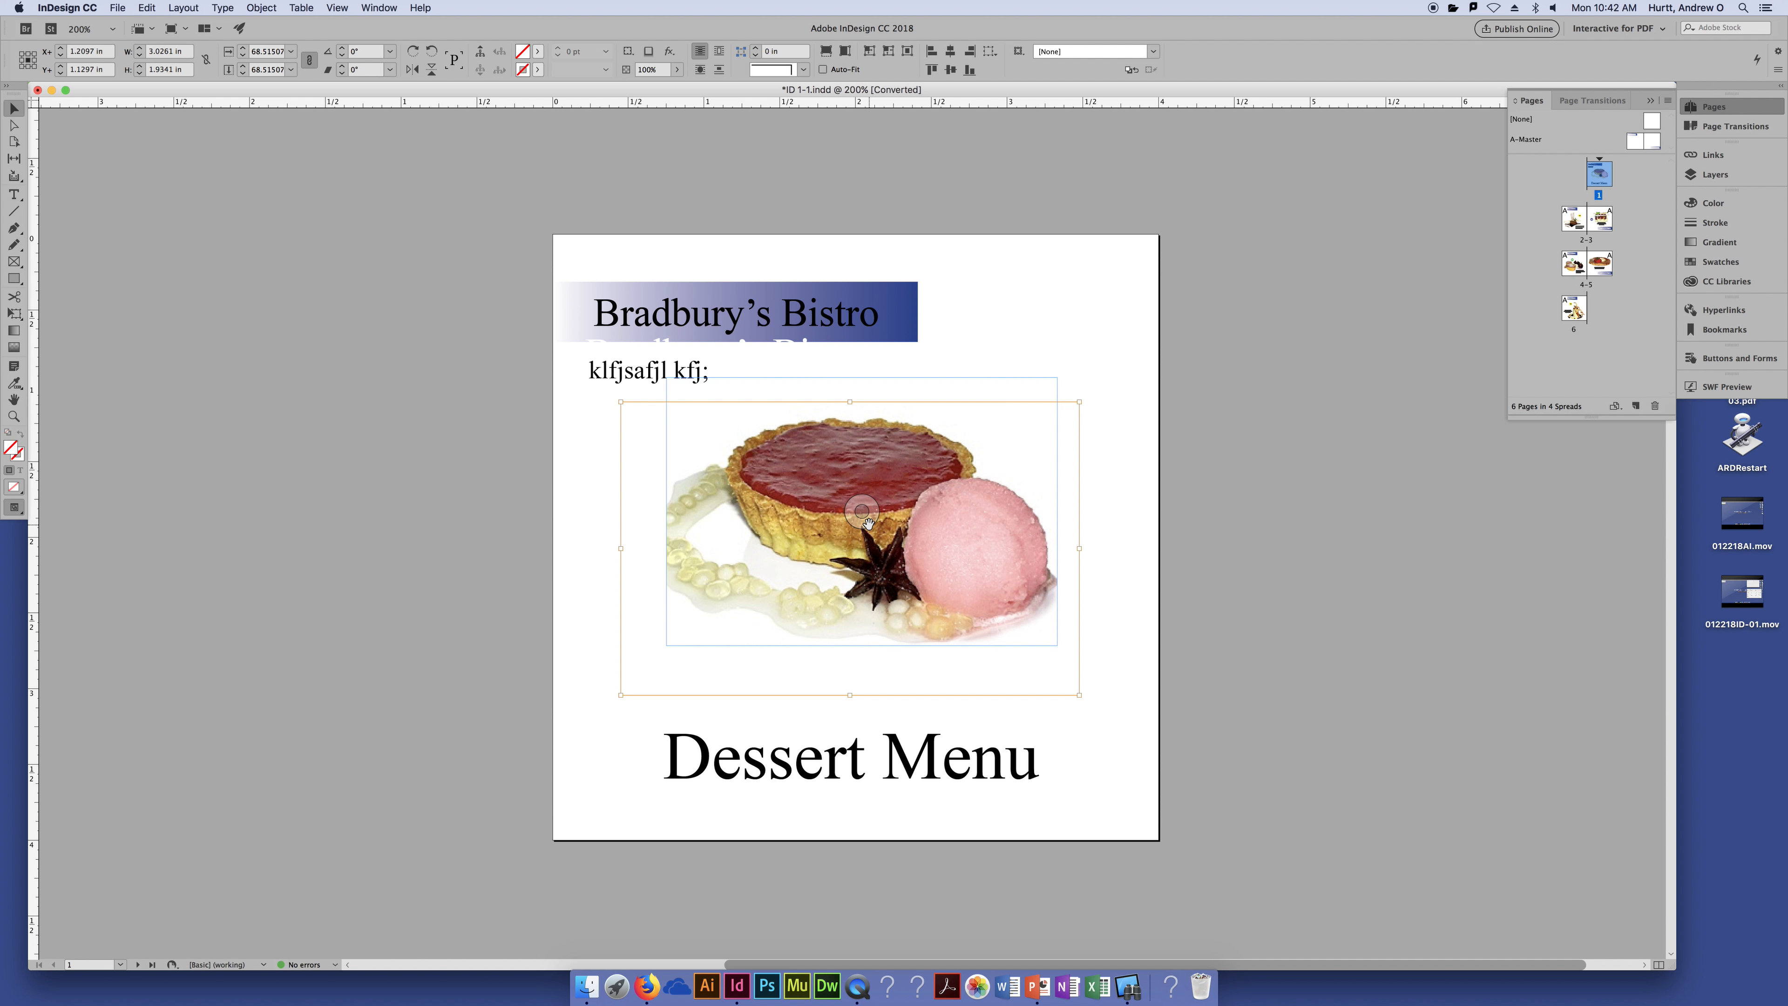
click(846, 53)
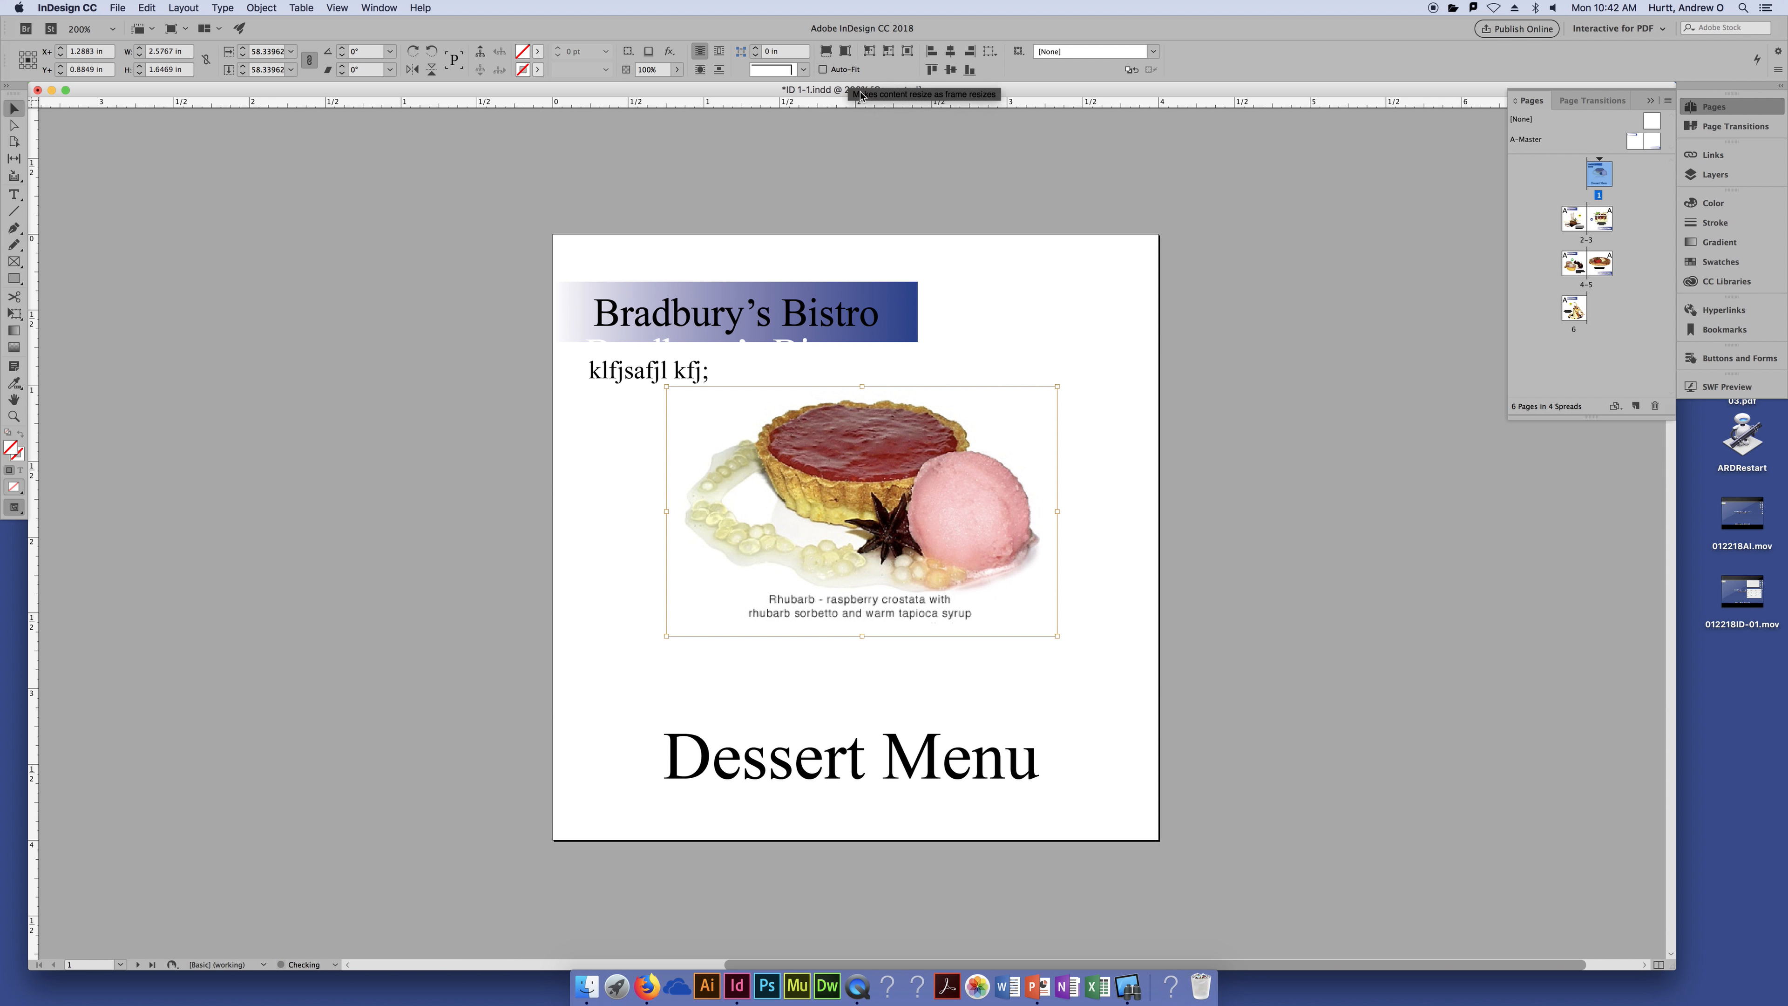
click(826, 50)
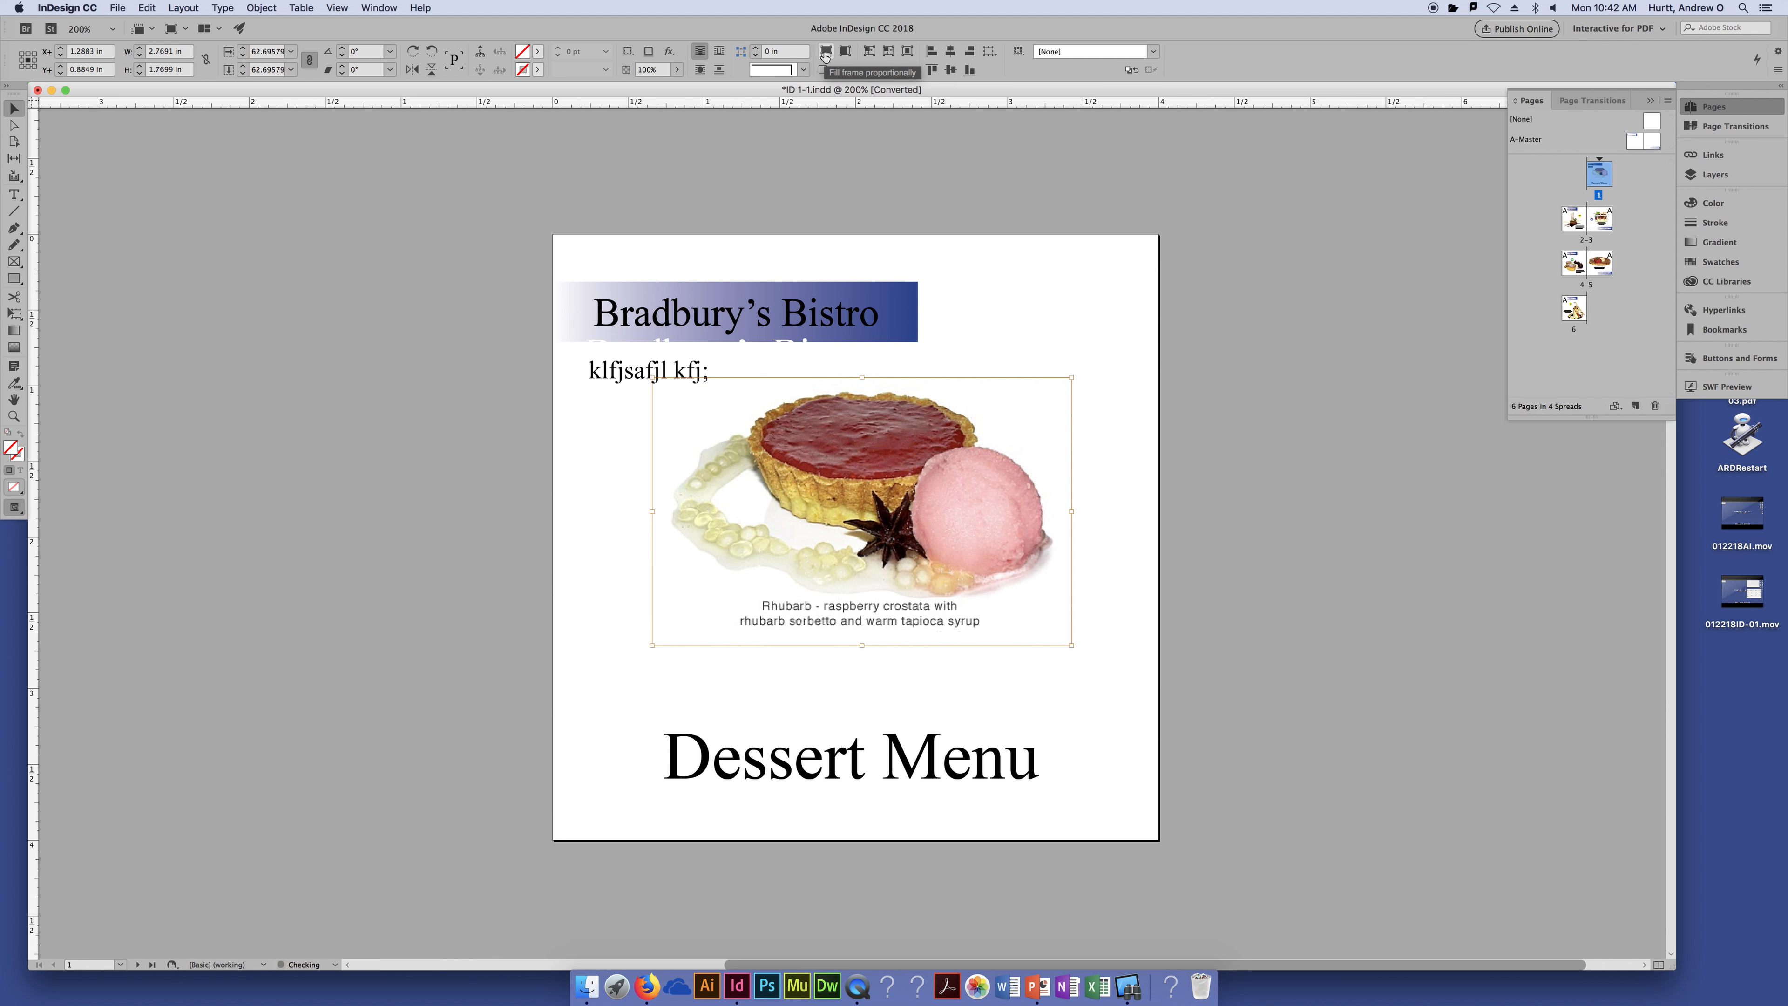
click(847, 53)
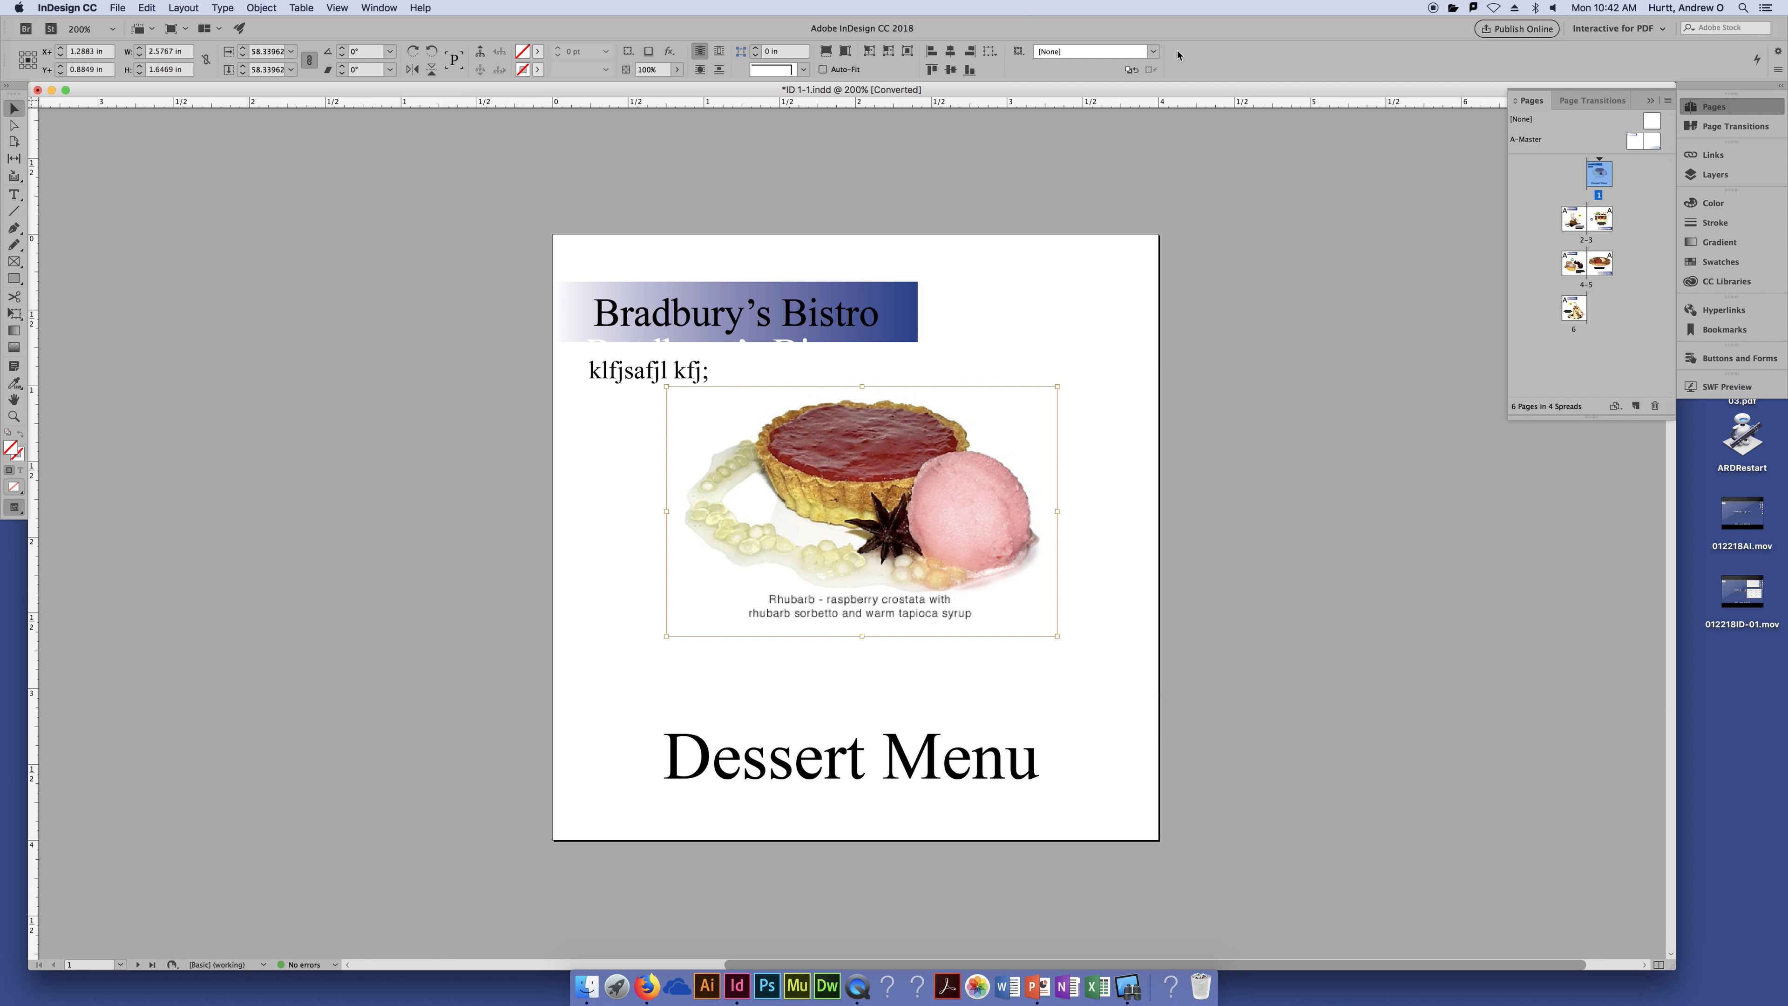
Examine how the control options change between the Selection, Page, Type, Rectangle Frame and Rectangle tools, with and without an object selected.
click(14, 125)
click(14, 142)
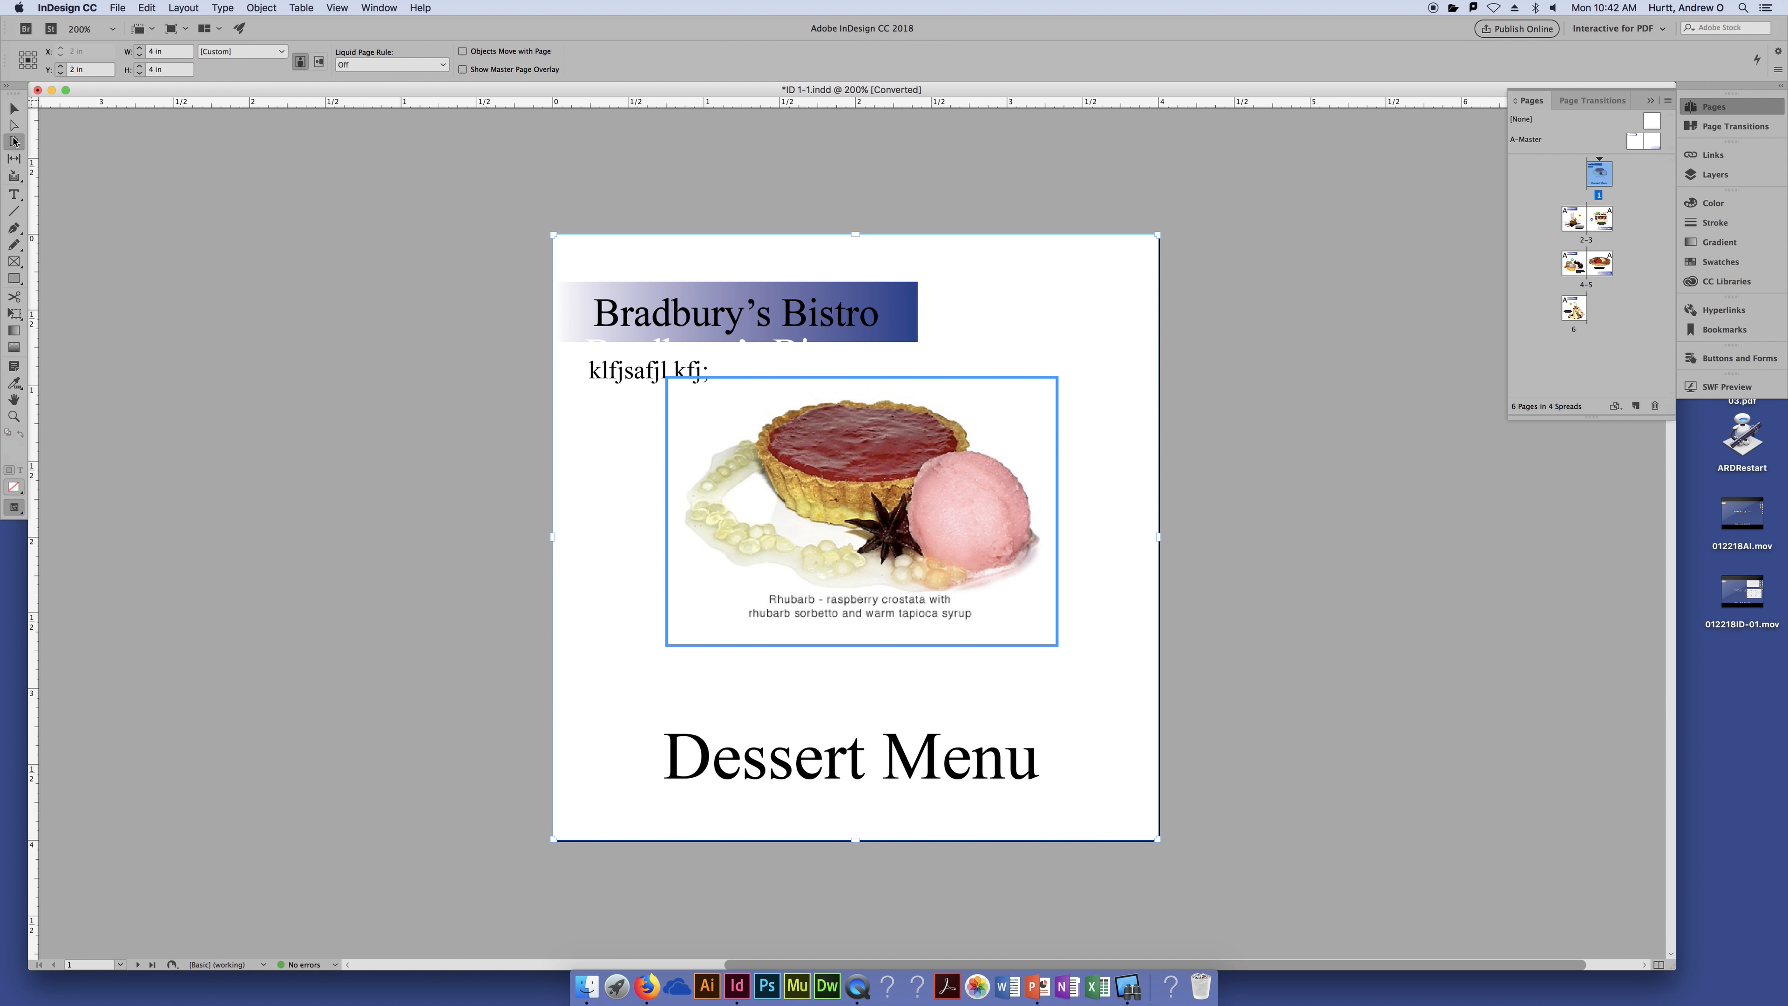
click(14, 195)
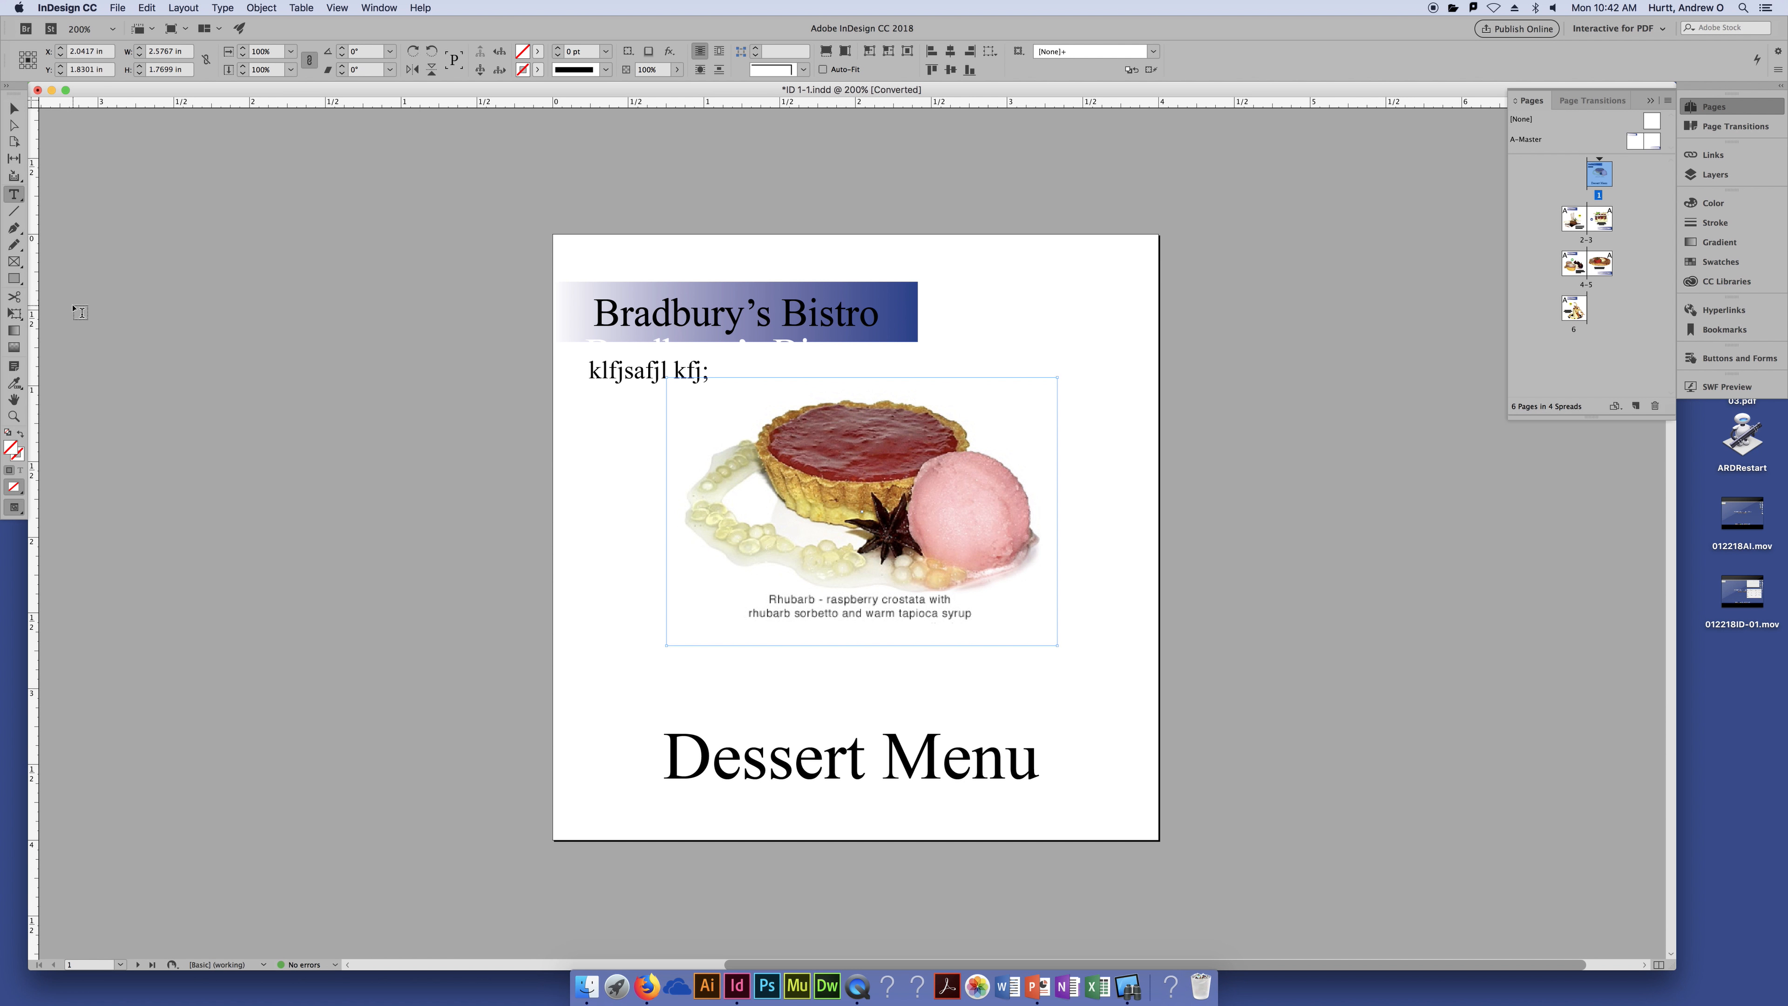
click(15, 262)
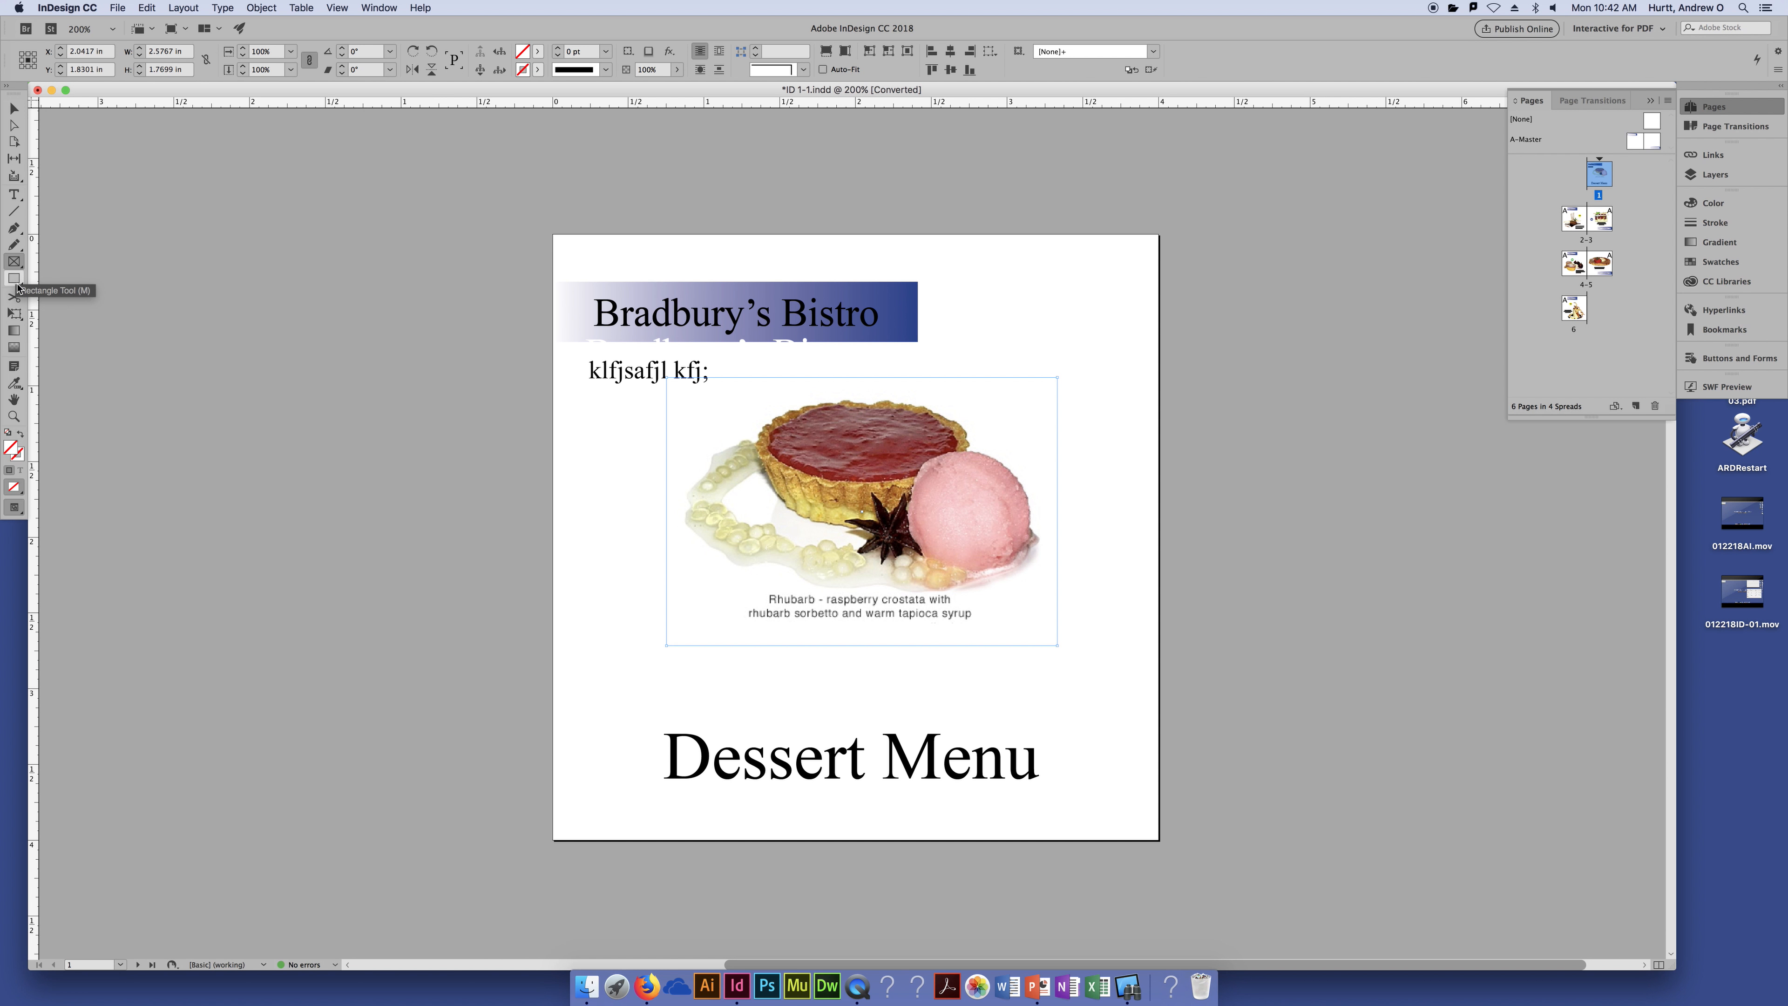
click(16, 280)
click(14, 195)
click(14, 108)
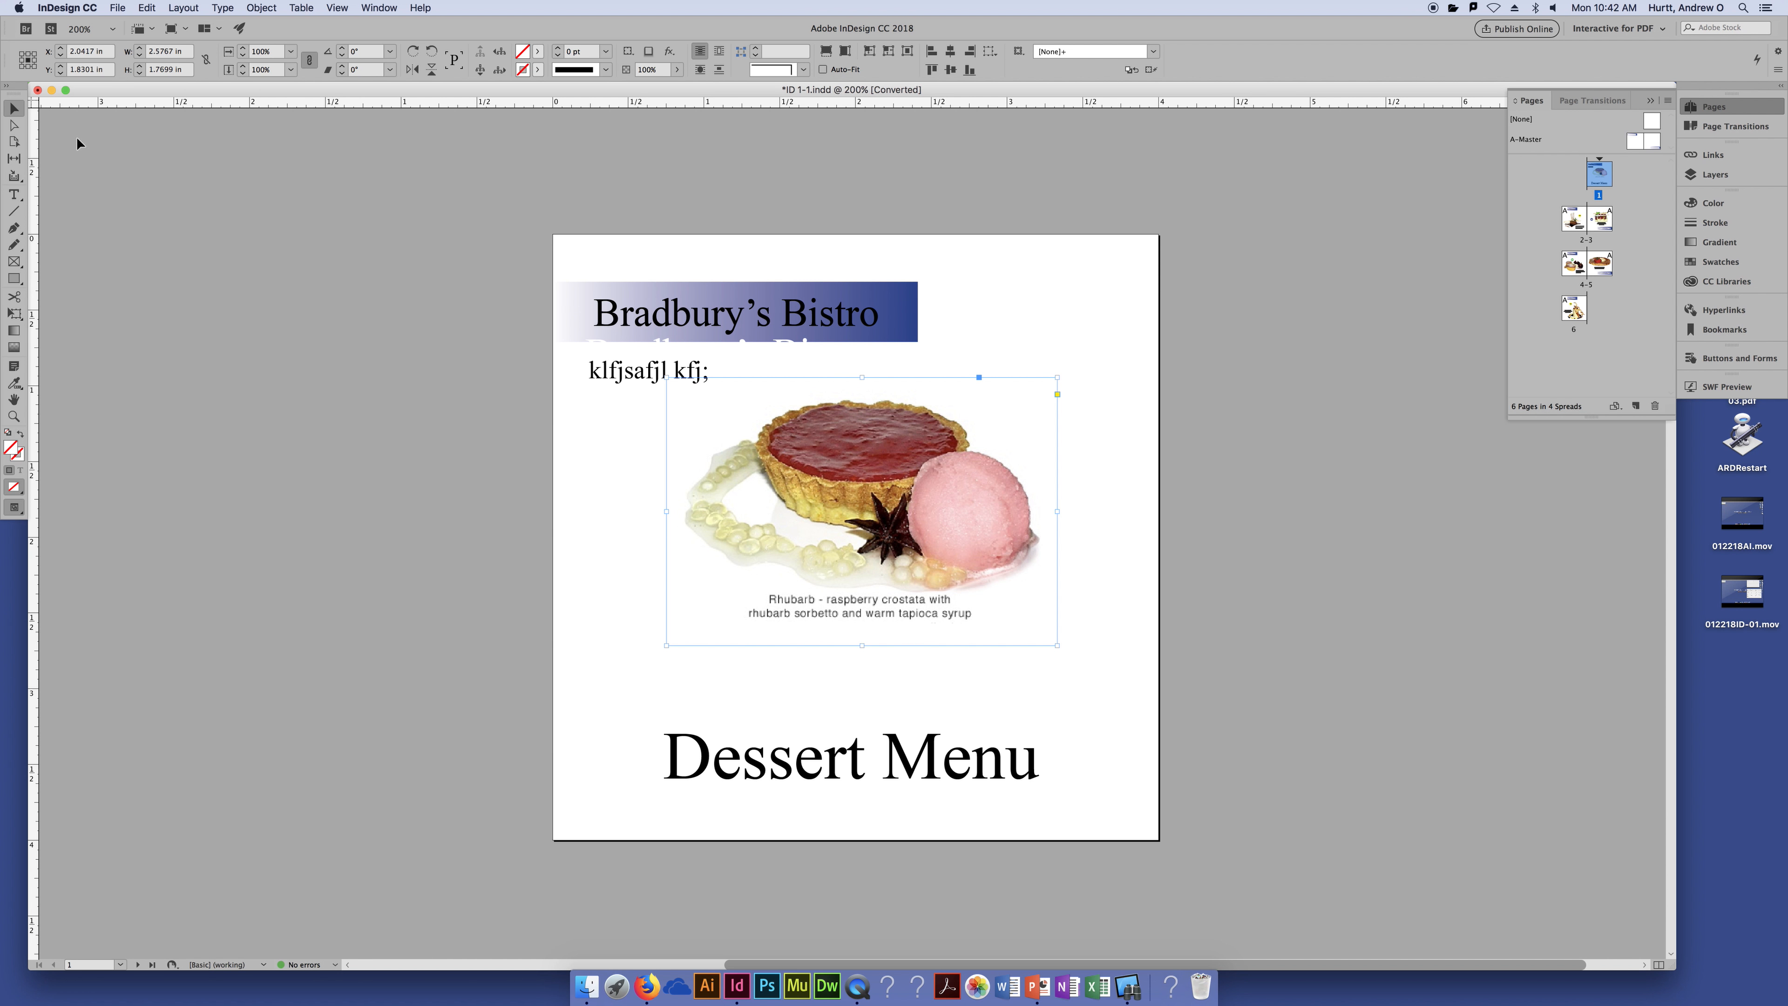
click(340, 226)
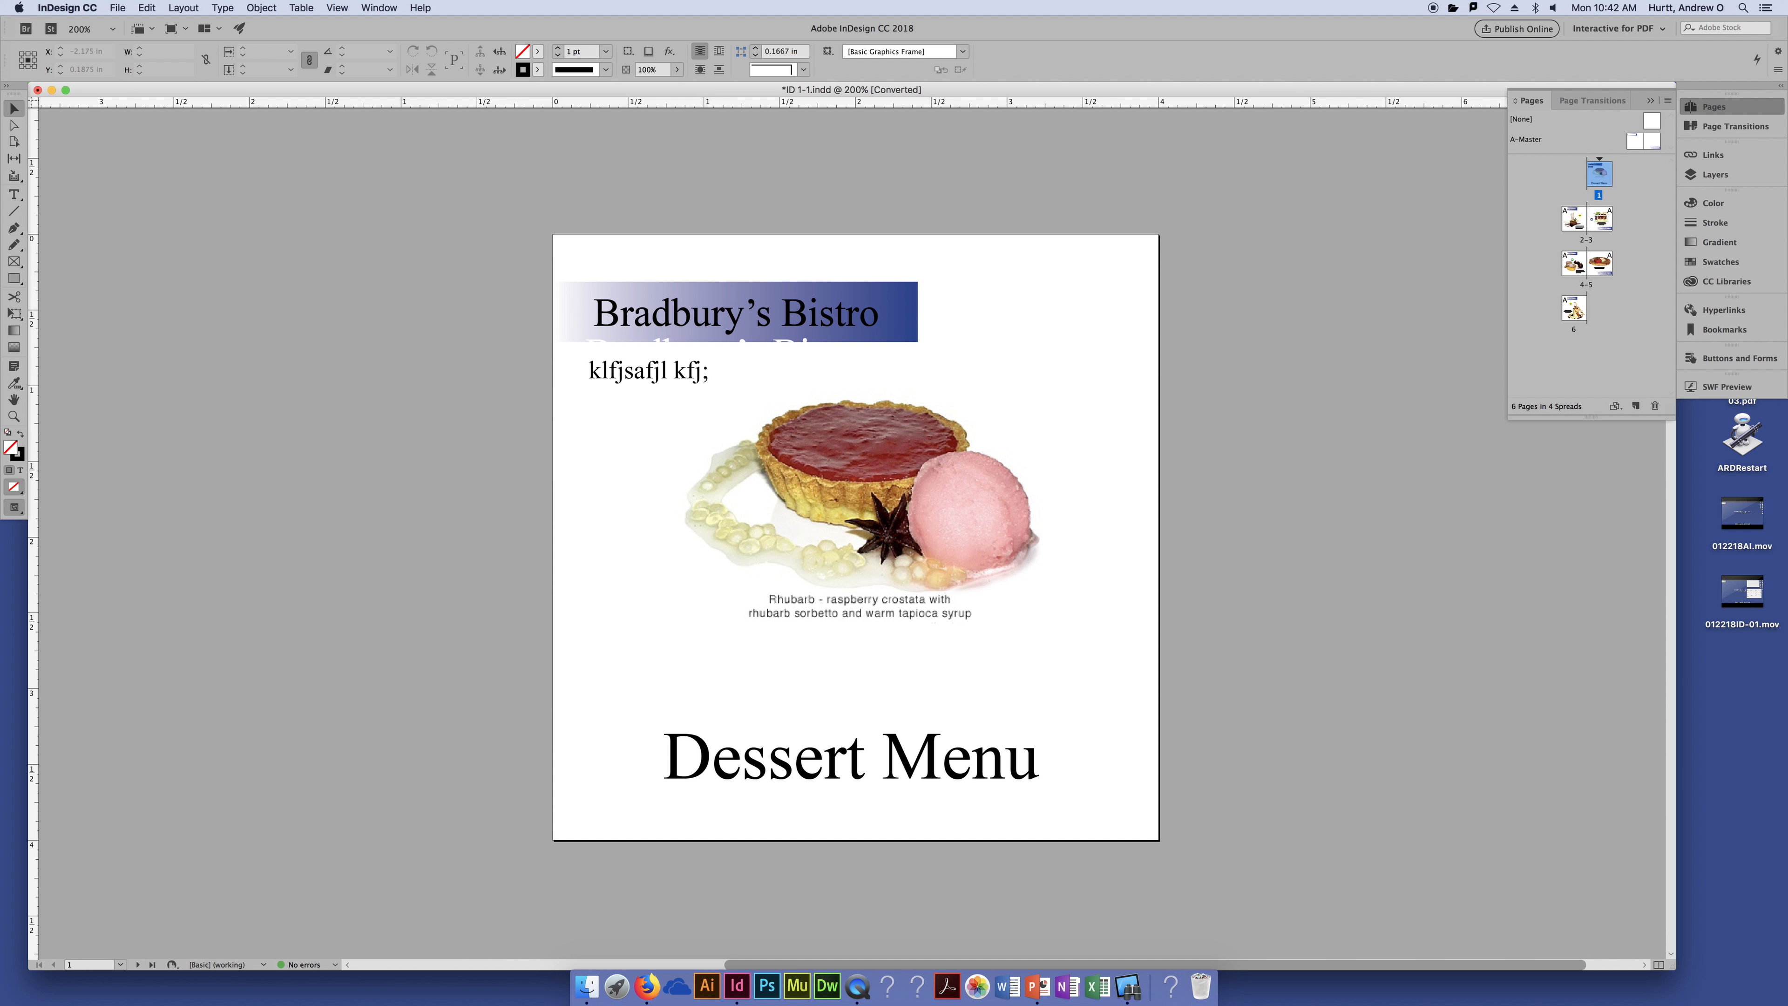
click(15, 195)
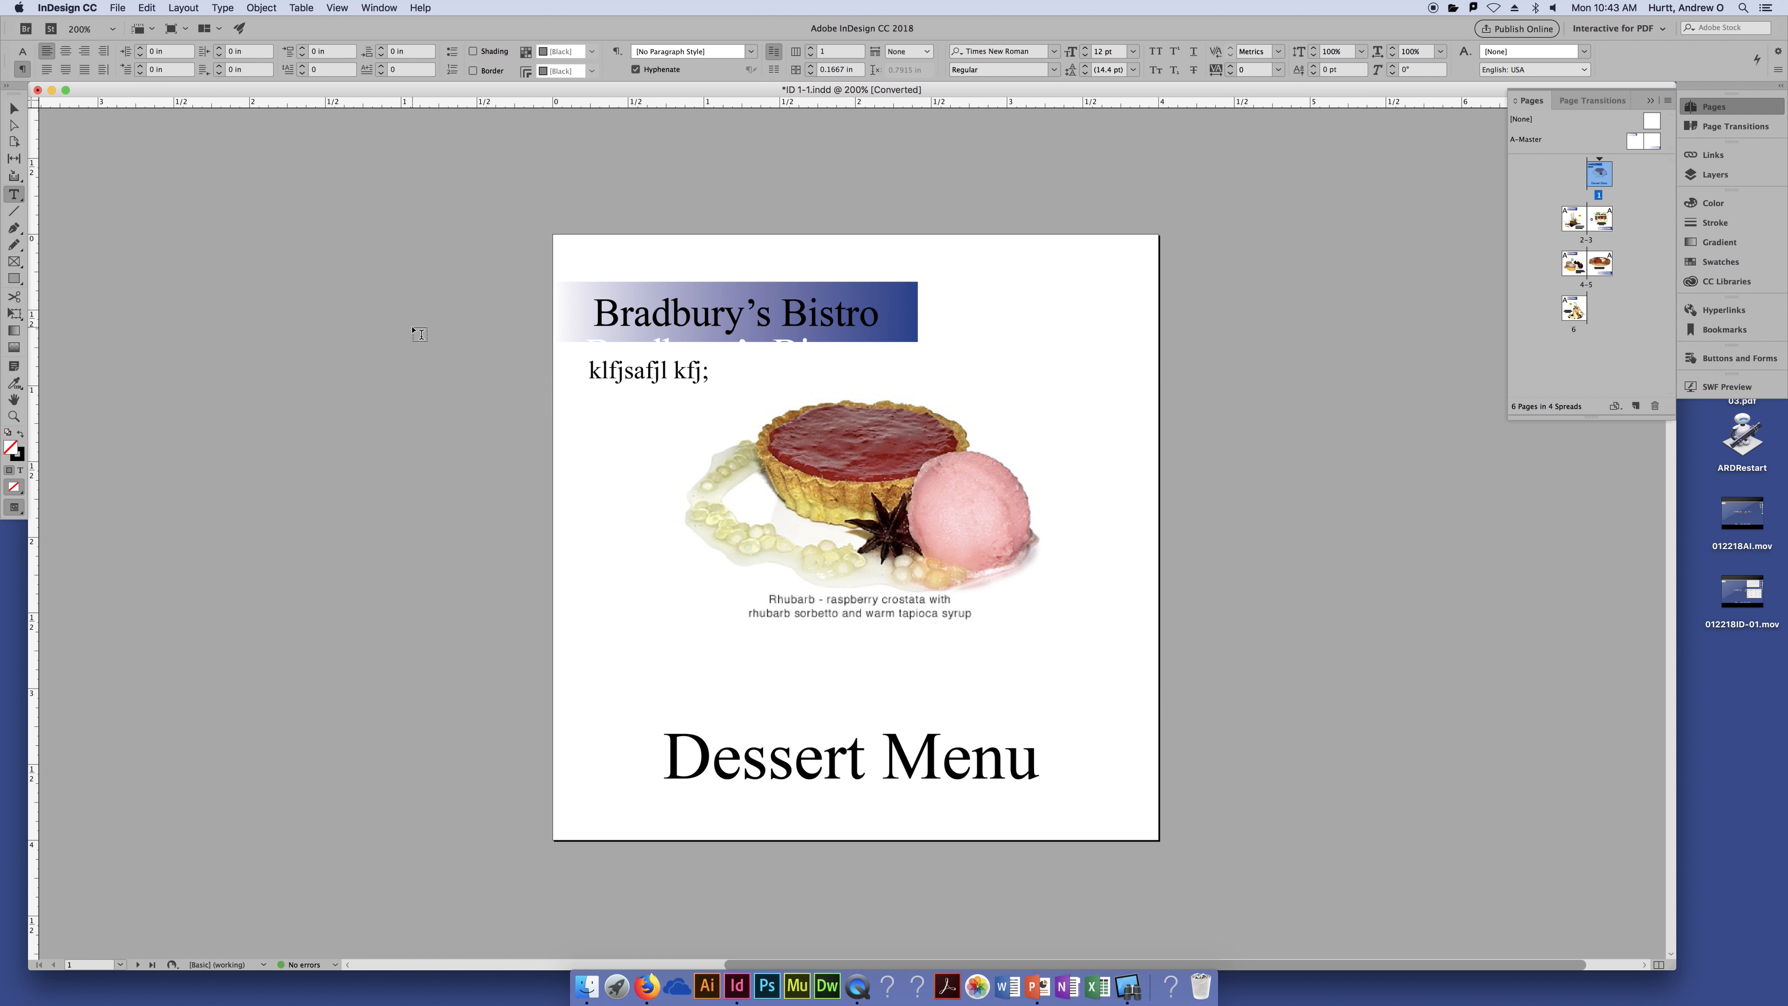
click(14, 107)
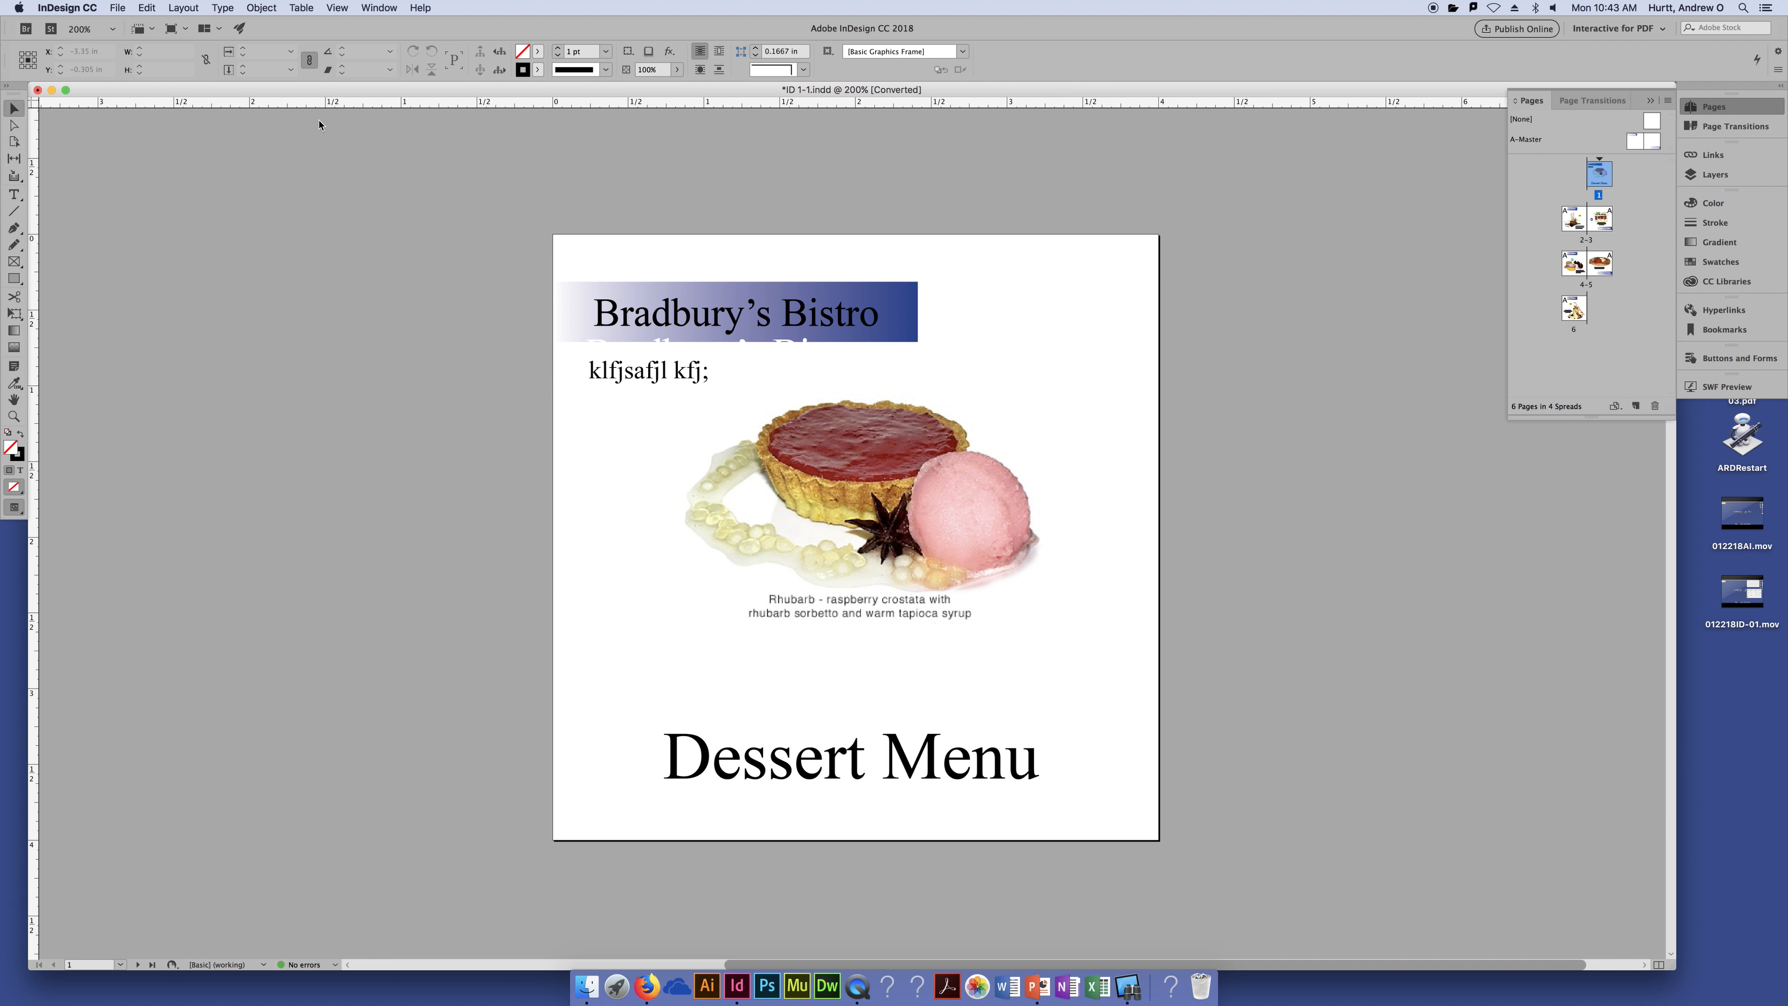
Examine the document's page thumbnails and the available color, stroke and gradient settings.
click(1739, 103)
click(1739, 106)
click(1718, 204)
click(1720, 222)
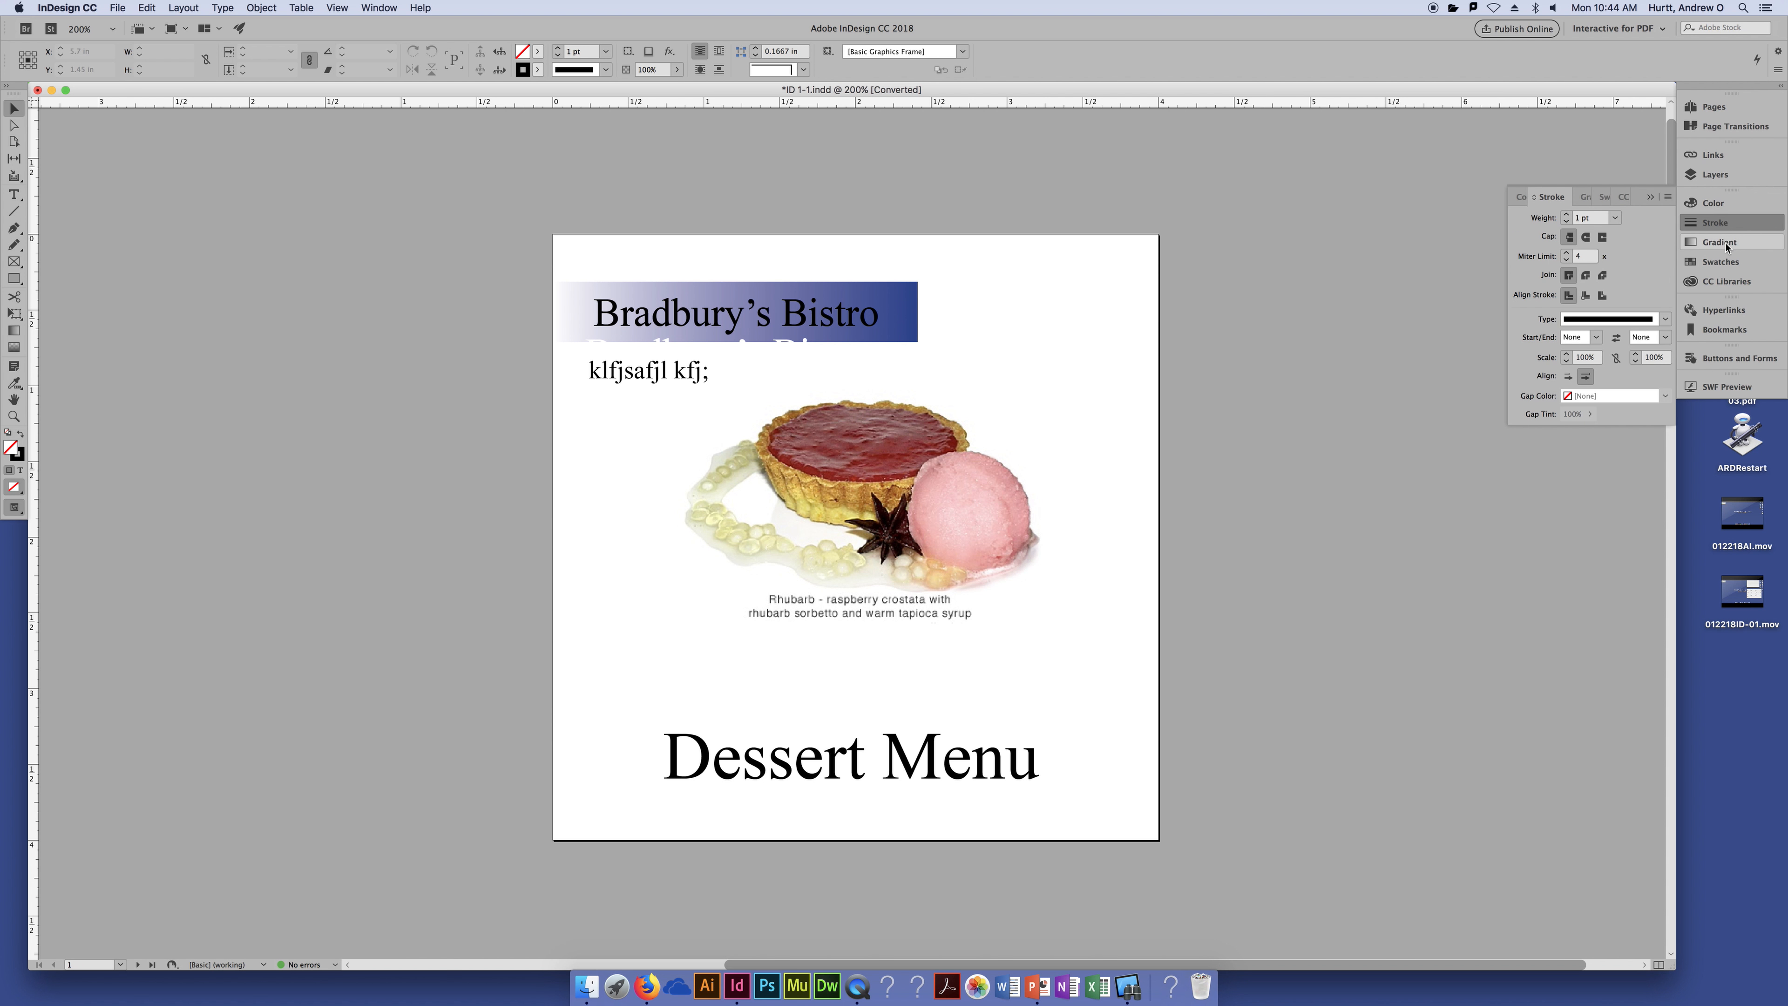
click(1725, 243)
Look through the full list of color swatches available in the document.
click(1727, 262)
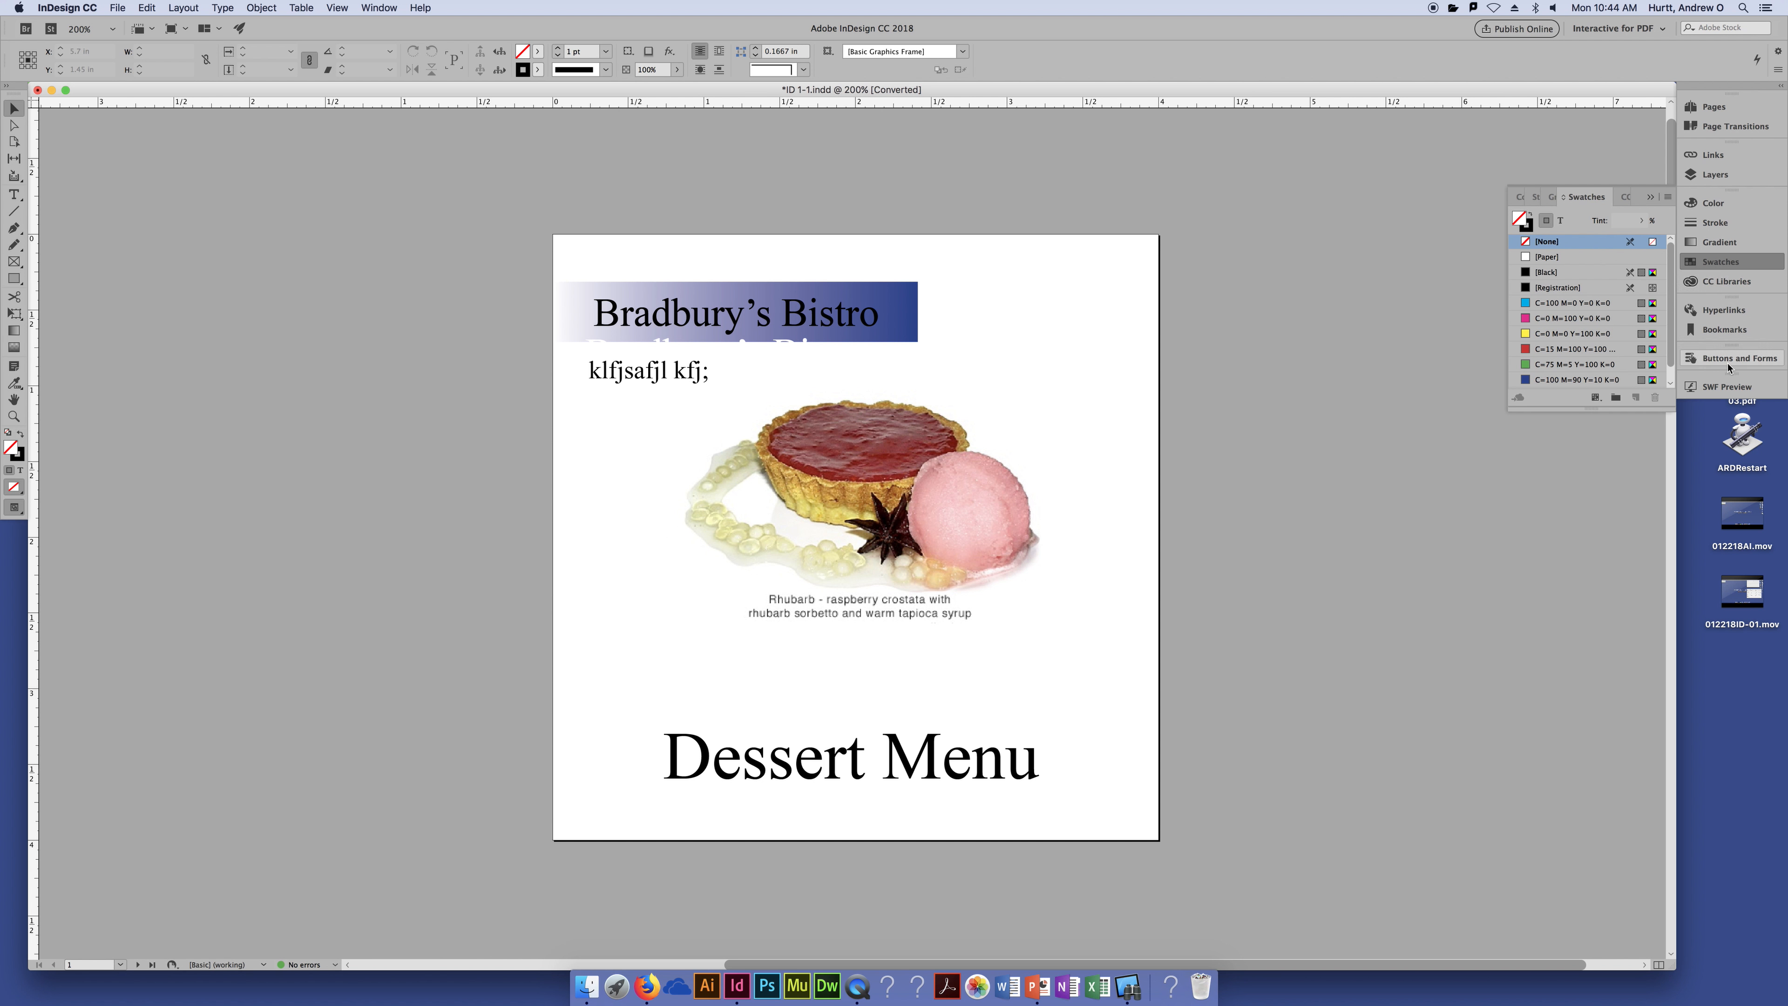
scroll(1530, 368, down, 1)
scroll(1534, 367, up, 1)
click(1713, 265)
click(1718, 262)
drag(1667, 280, 1666, 366)
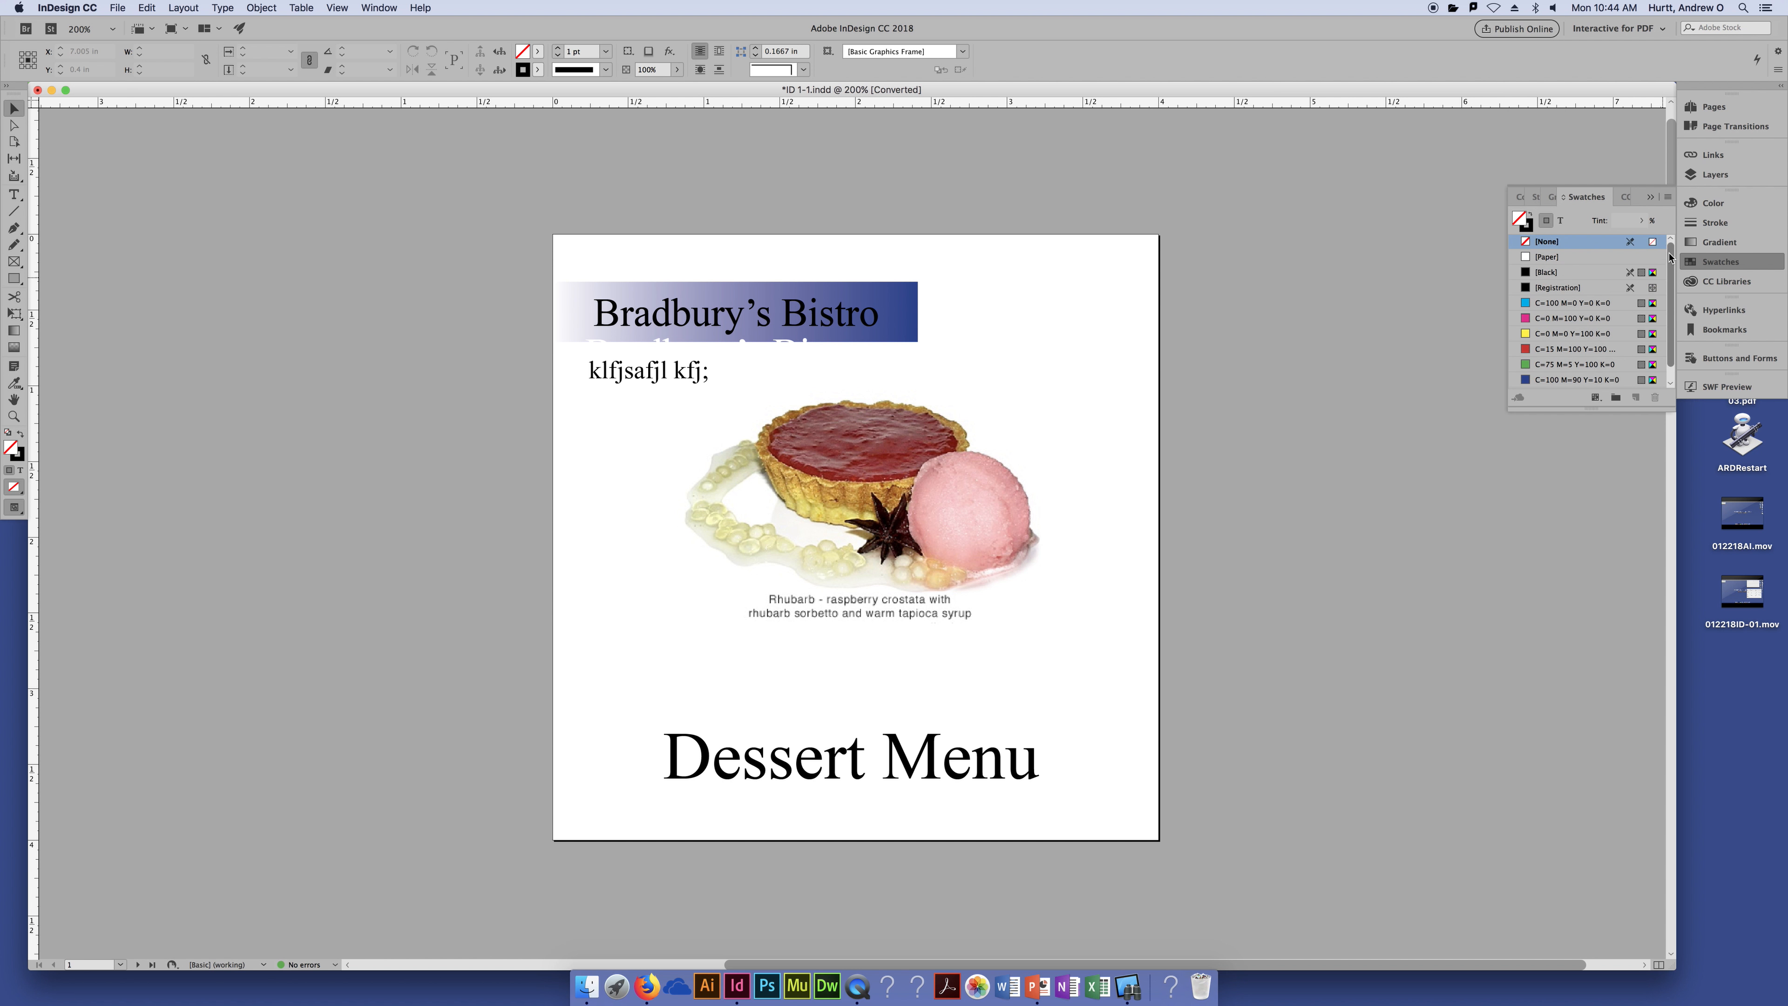
drag(1673, 320, 1672, 305)
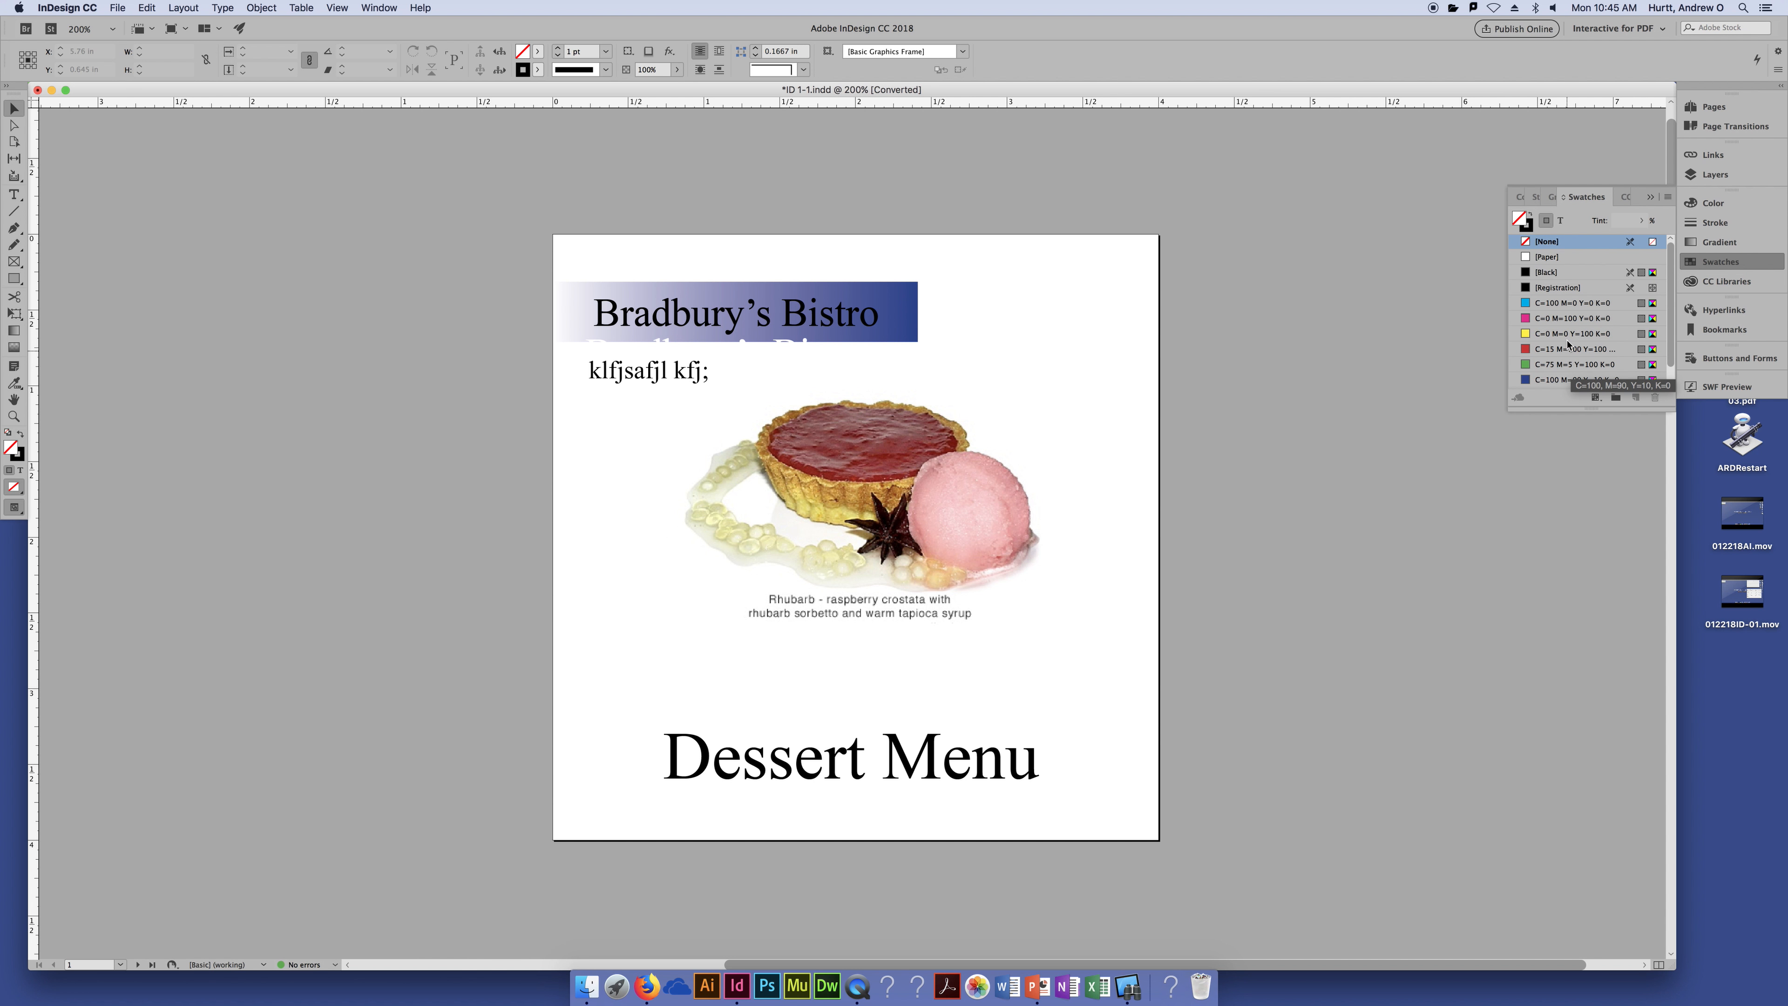
scroll(1572, 338, down, 1)
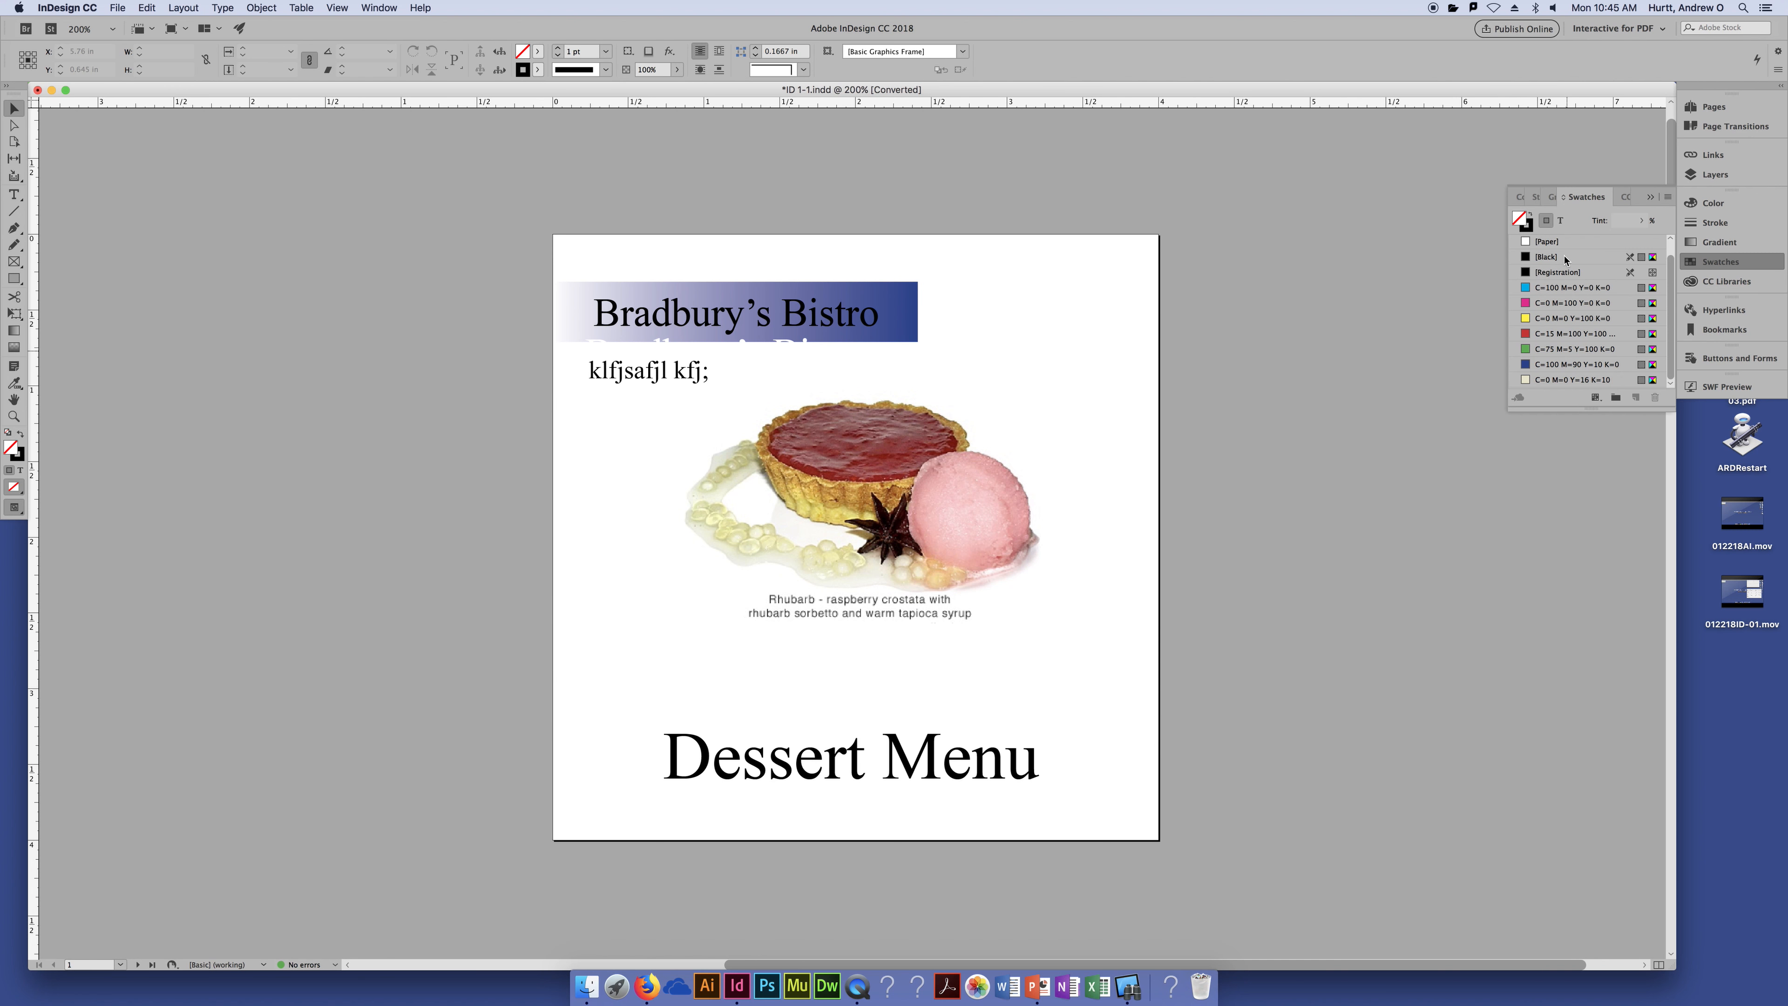
scroll(1569, 264, up, 1)
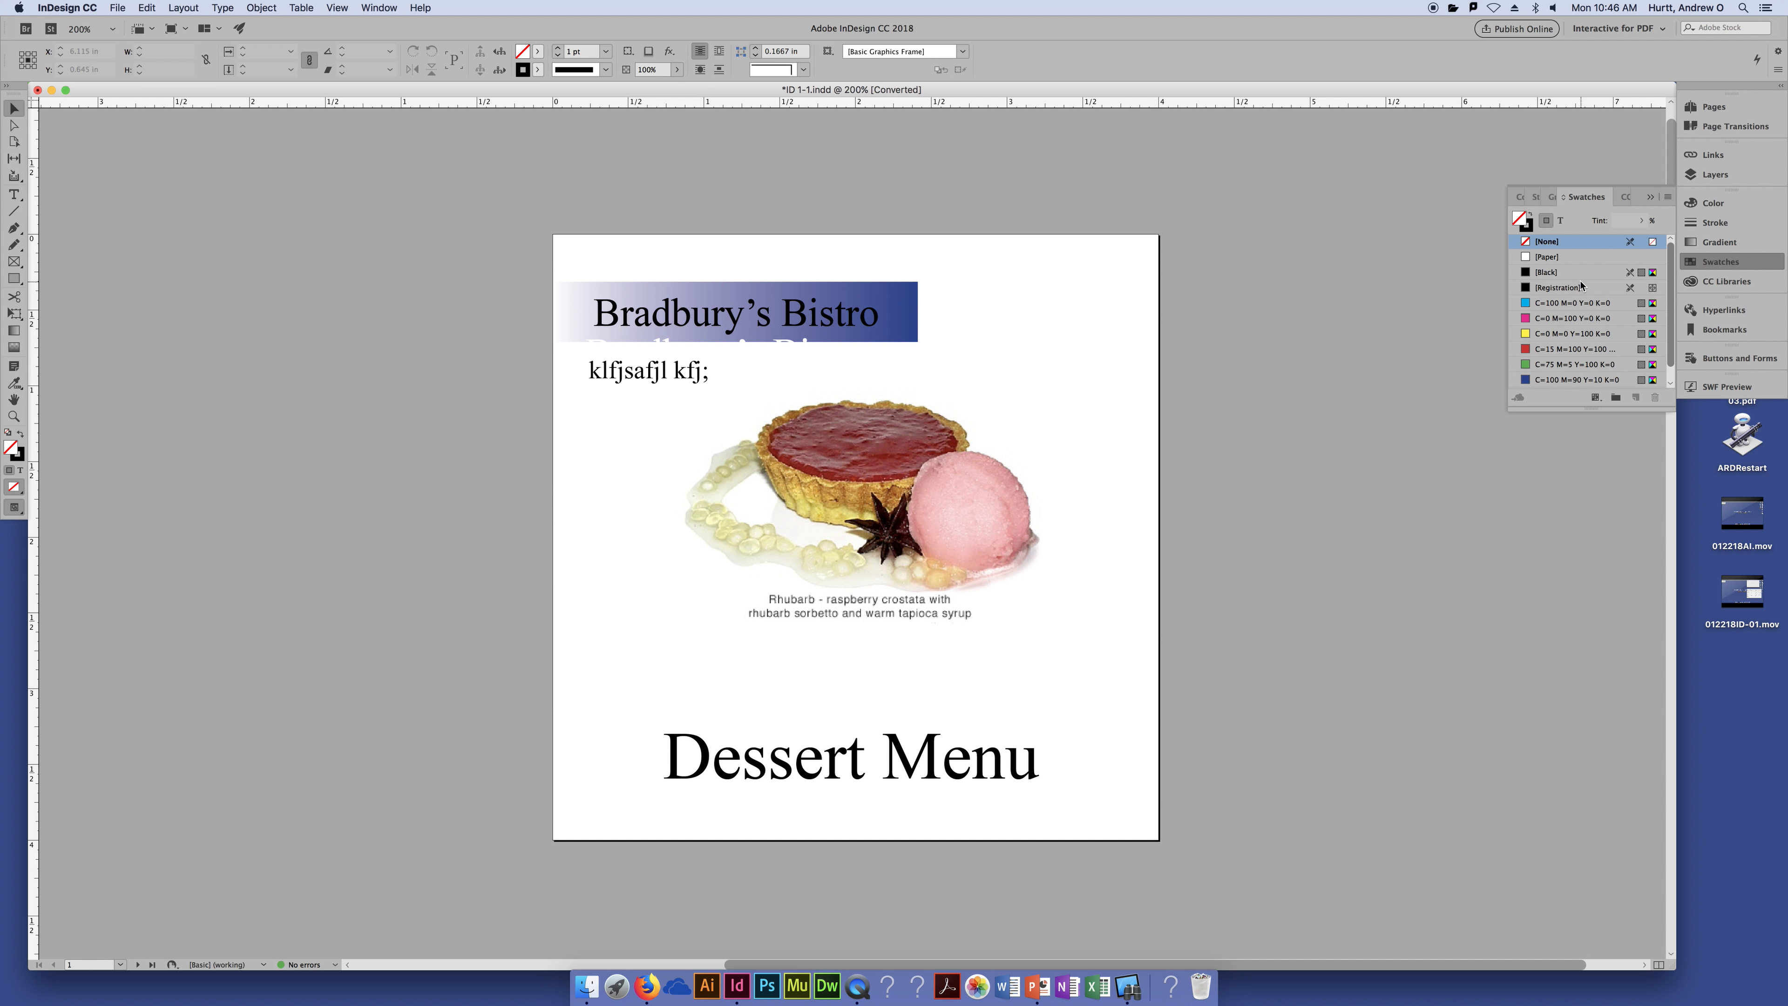
Review the gradient settings again, and inspect the CC Libraries, hyperlinks and bookmarks of the document.
click(1704, 230)
click(1709, 243)
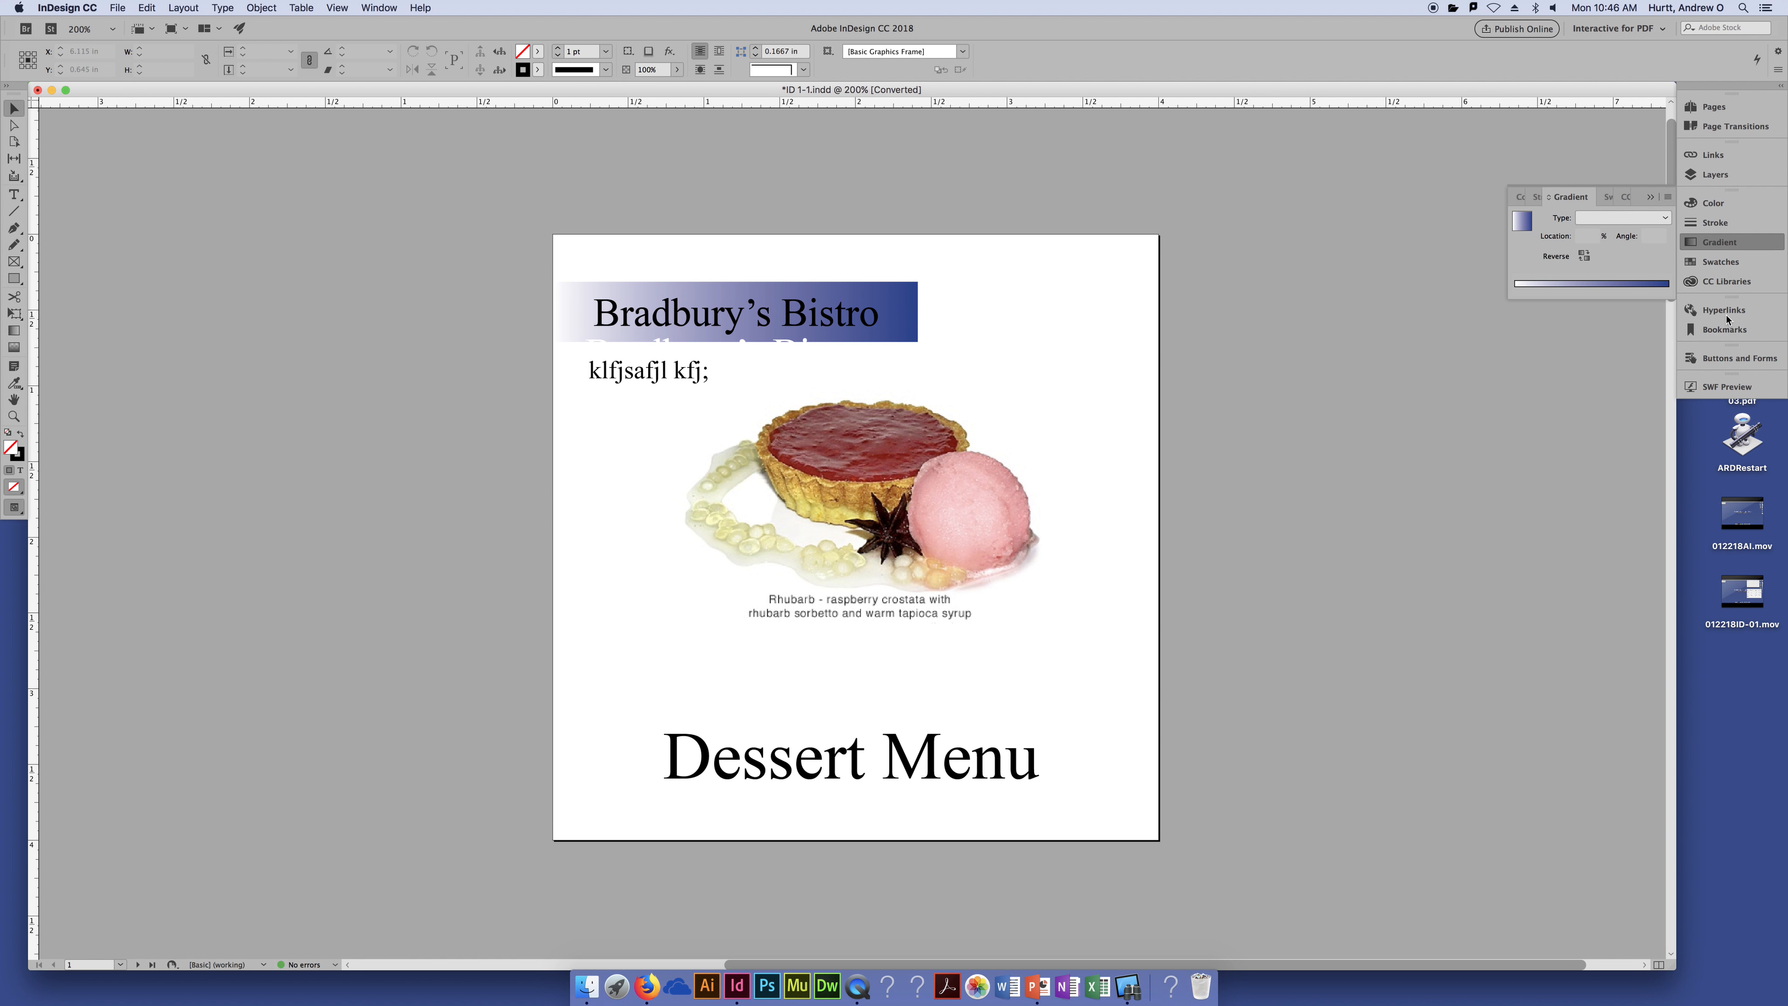
click(1739, 283)
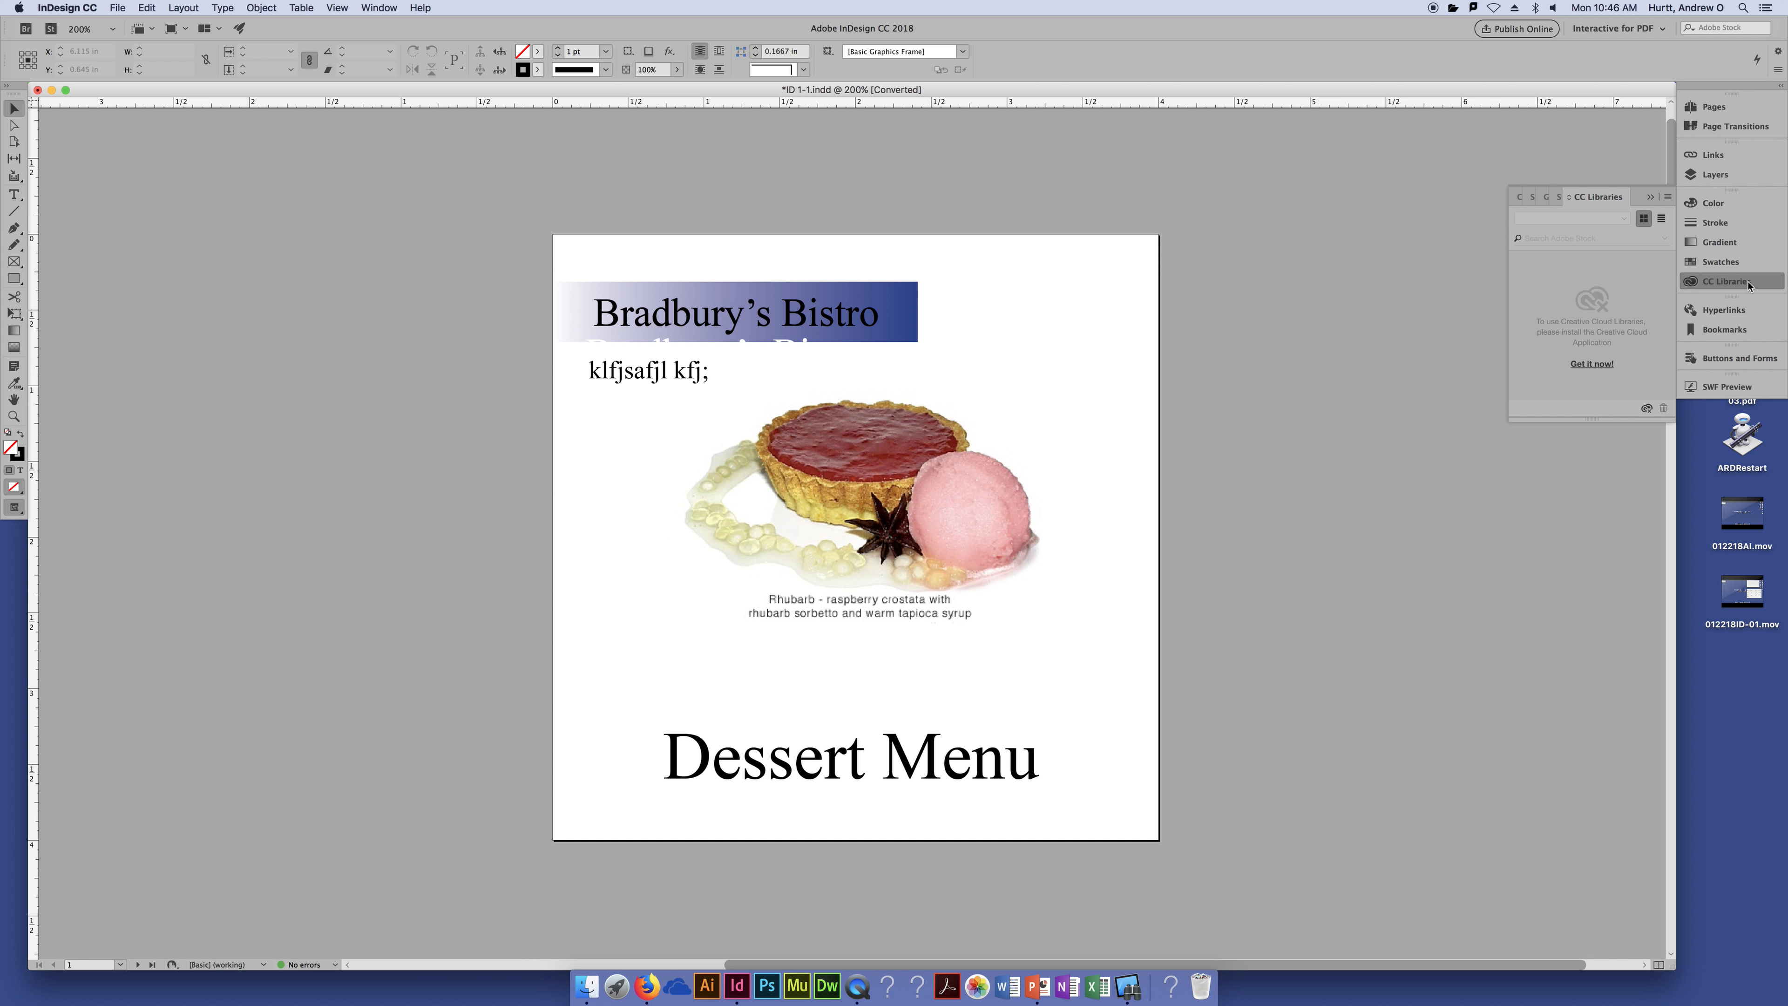
click(1748, 283)
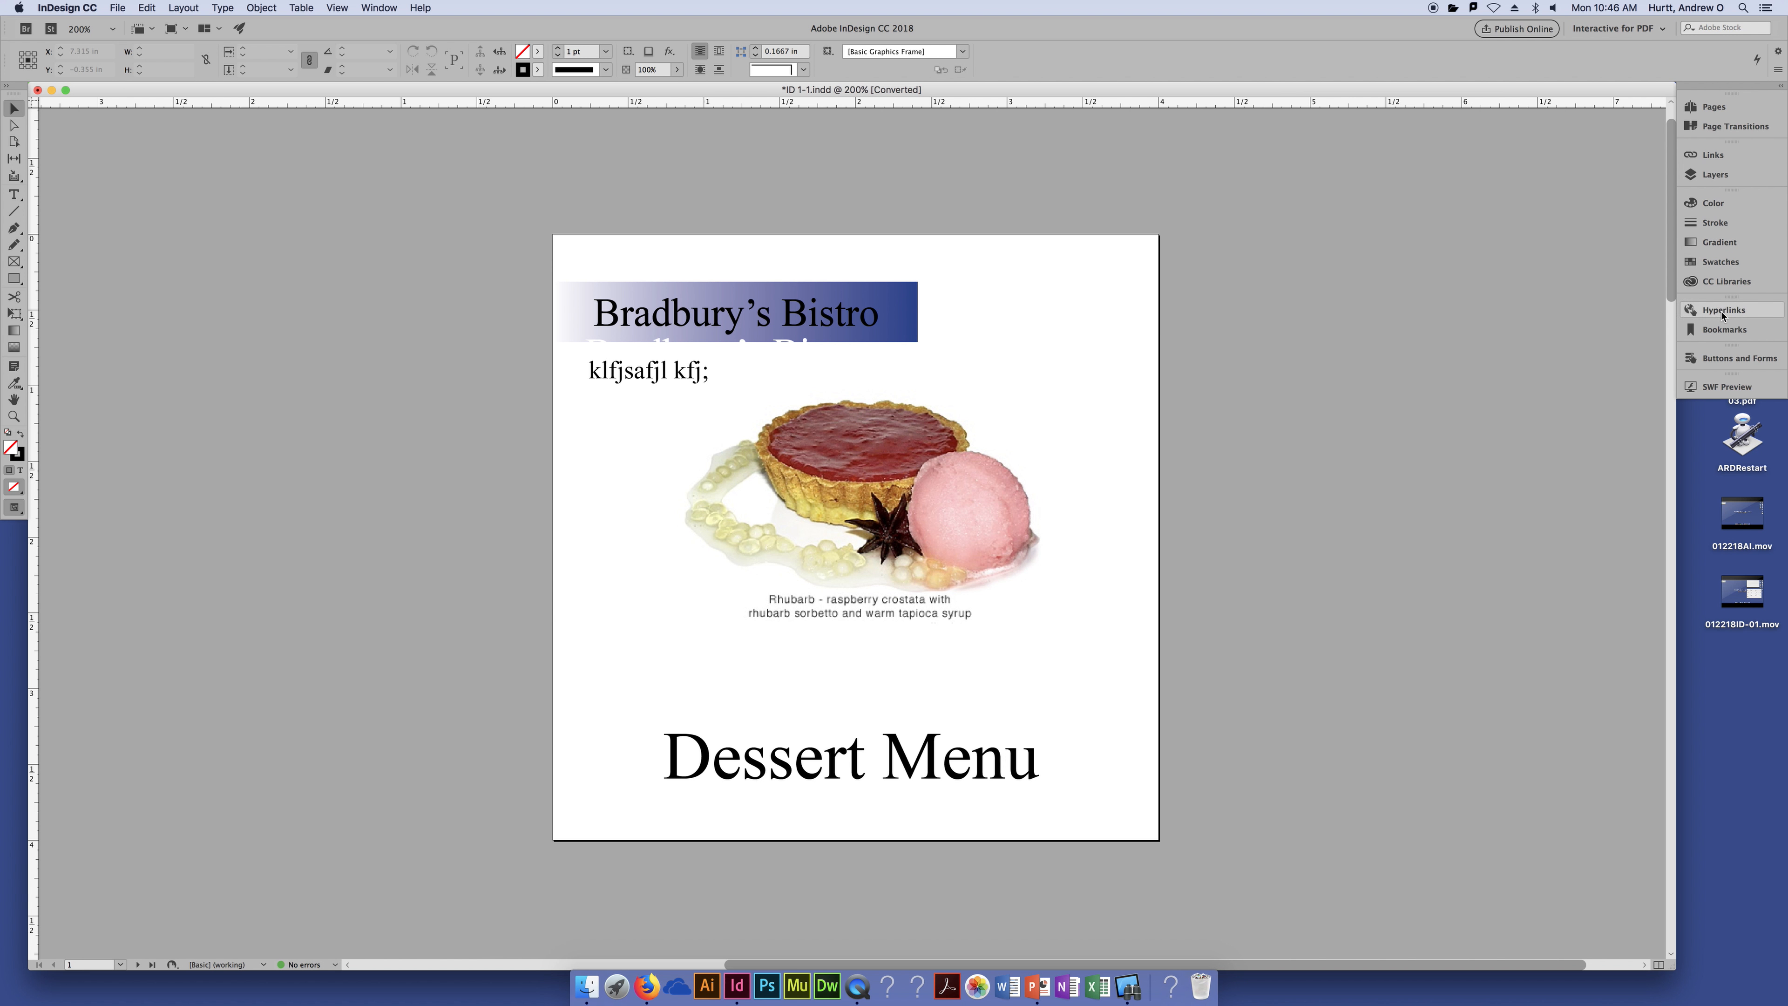
click(1724, 313)
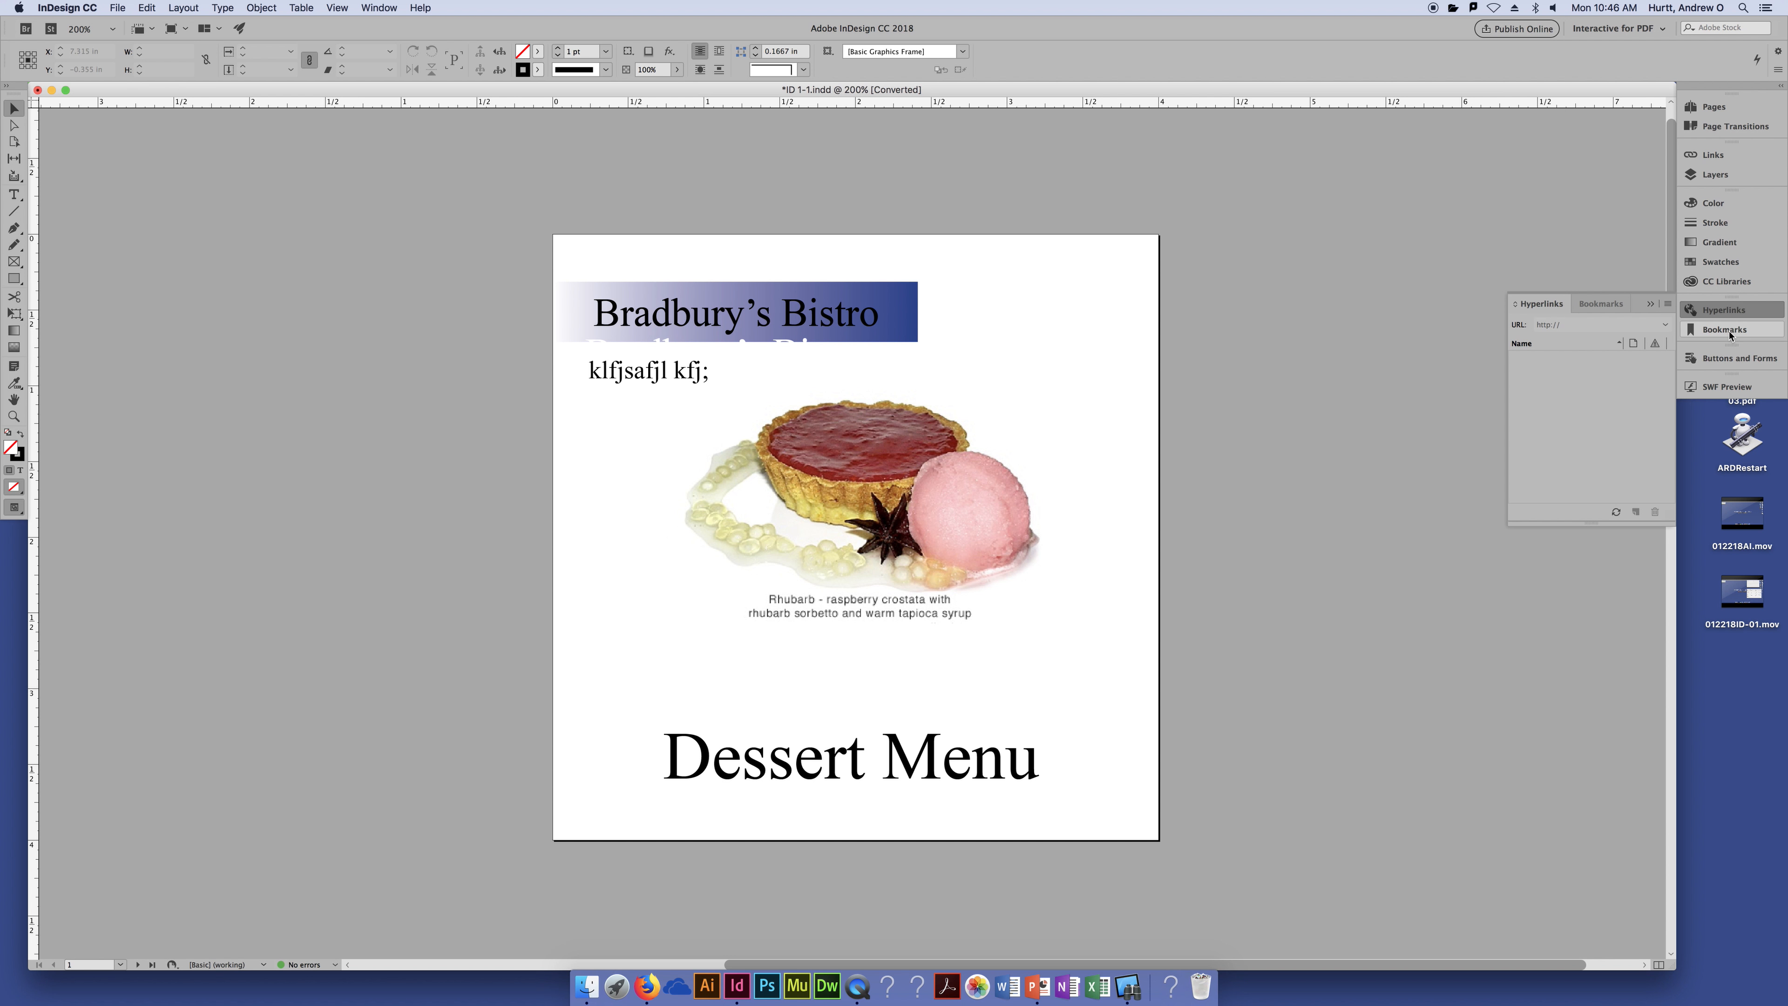
click(1731, 334)
click(1736, 313)
click(1732, 334)
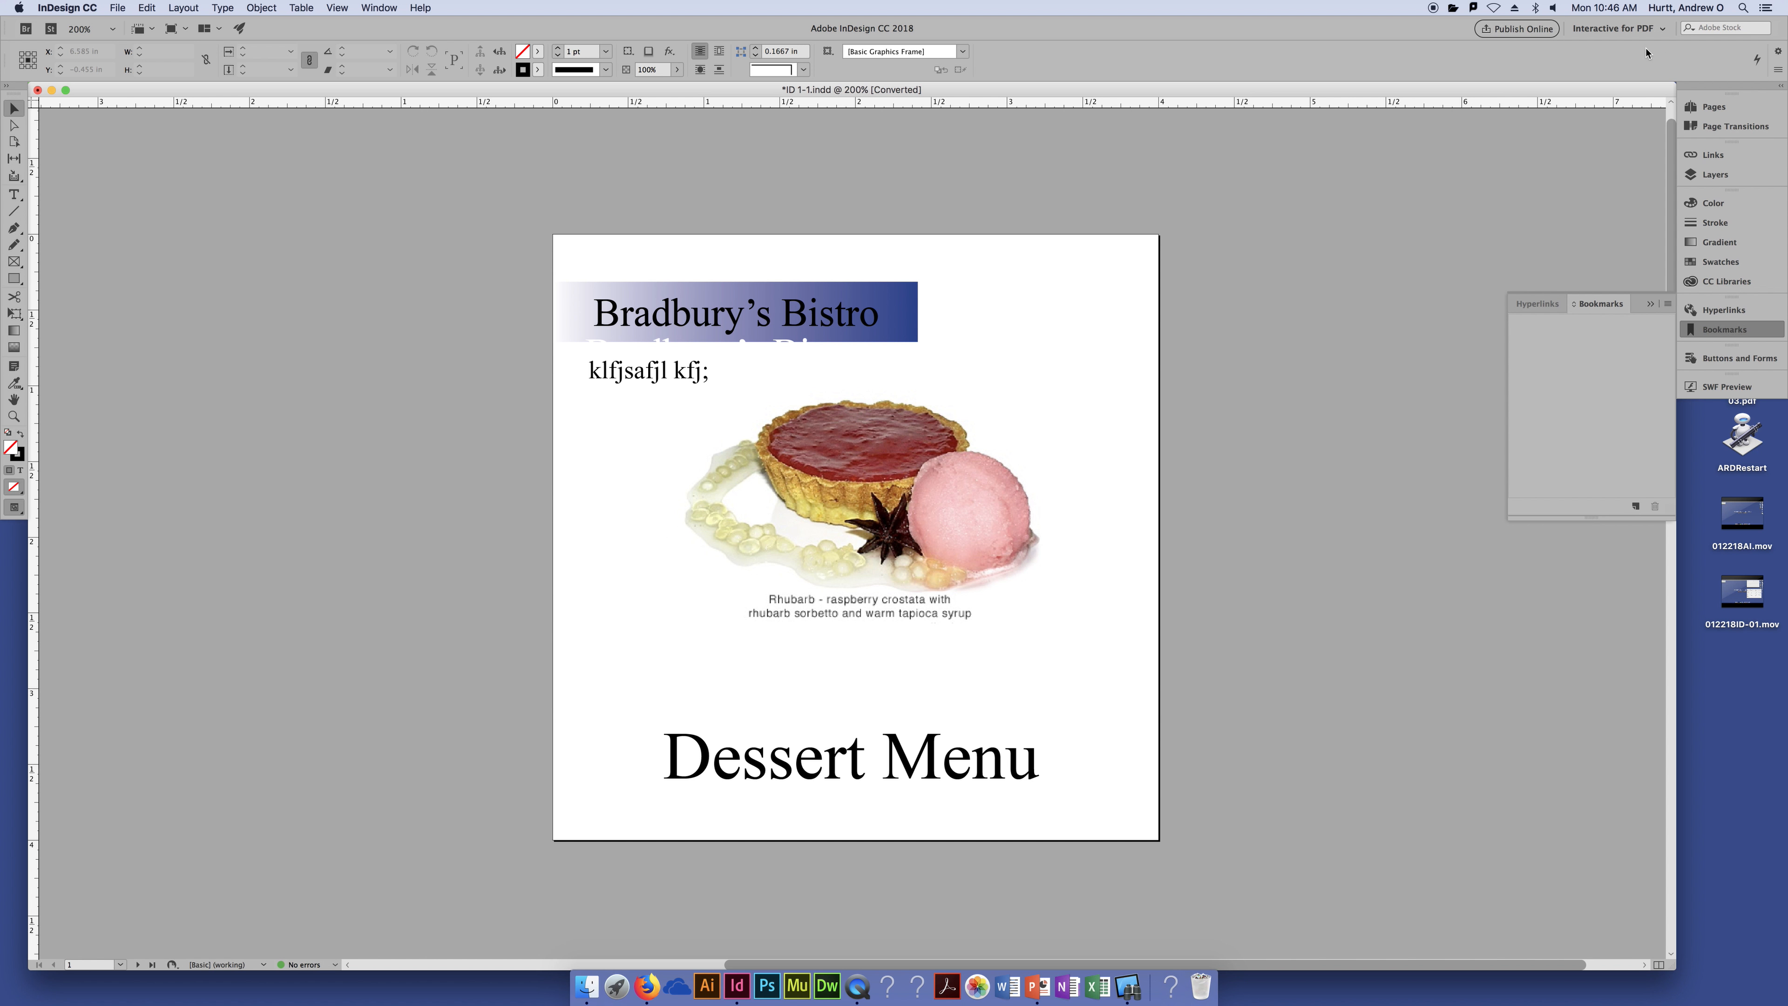
Switch through the Advanced, Book and Typography workspaces to compare which panels each one offers.
click(1647, 30)
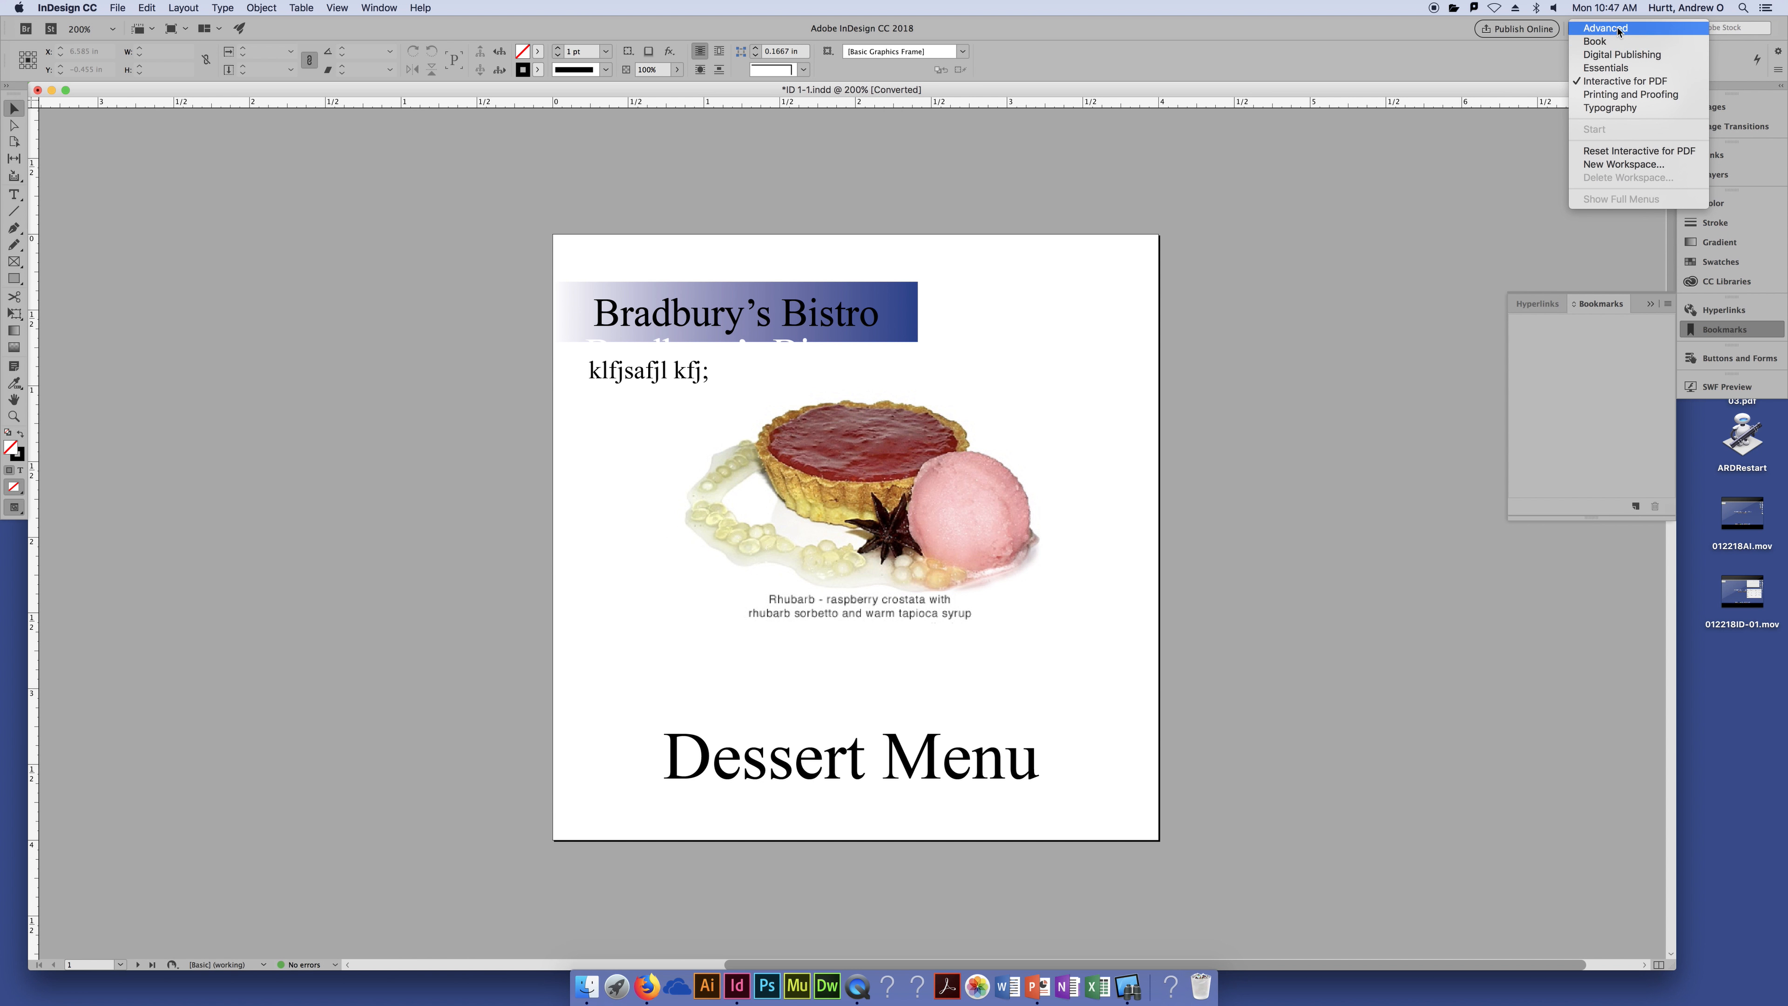
click(1579, 81)
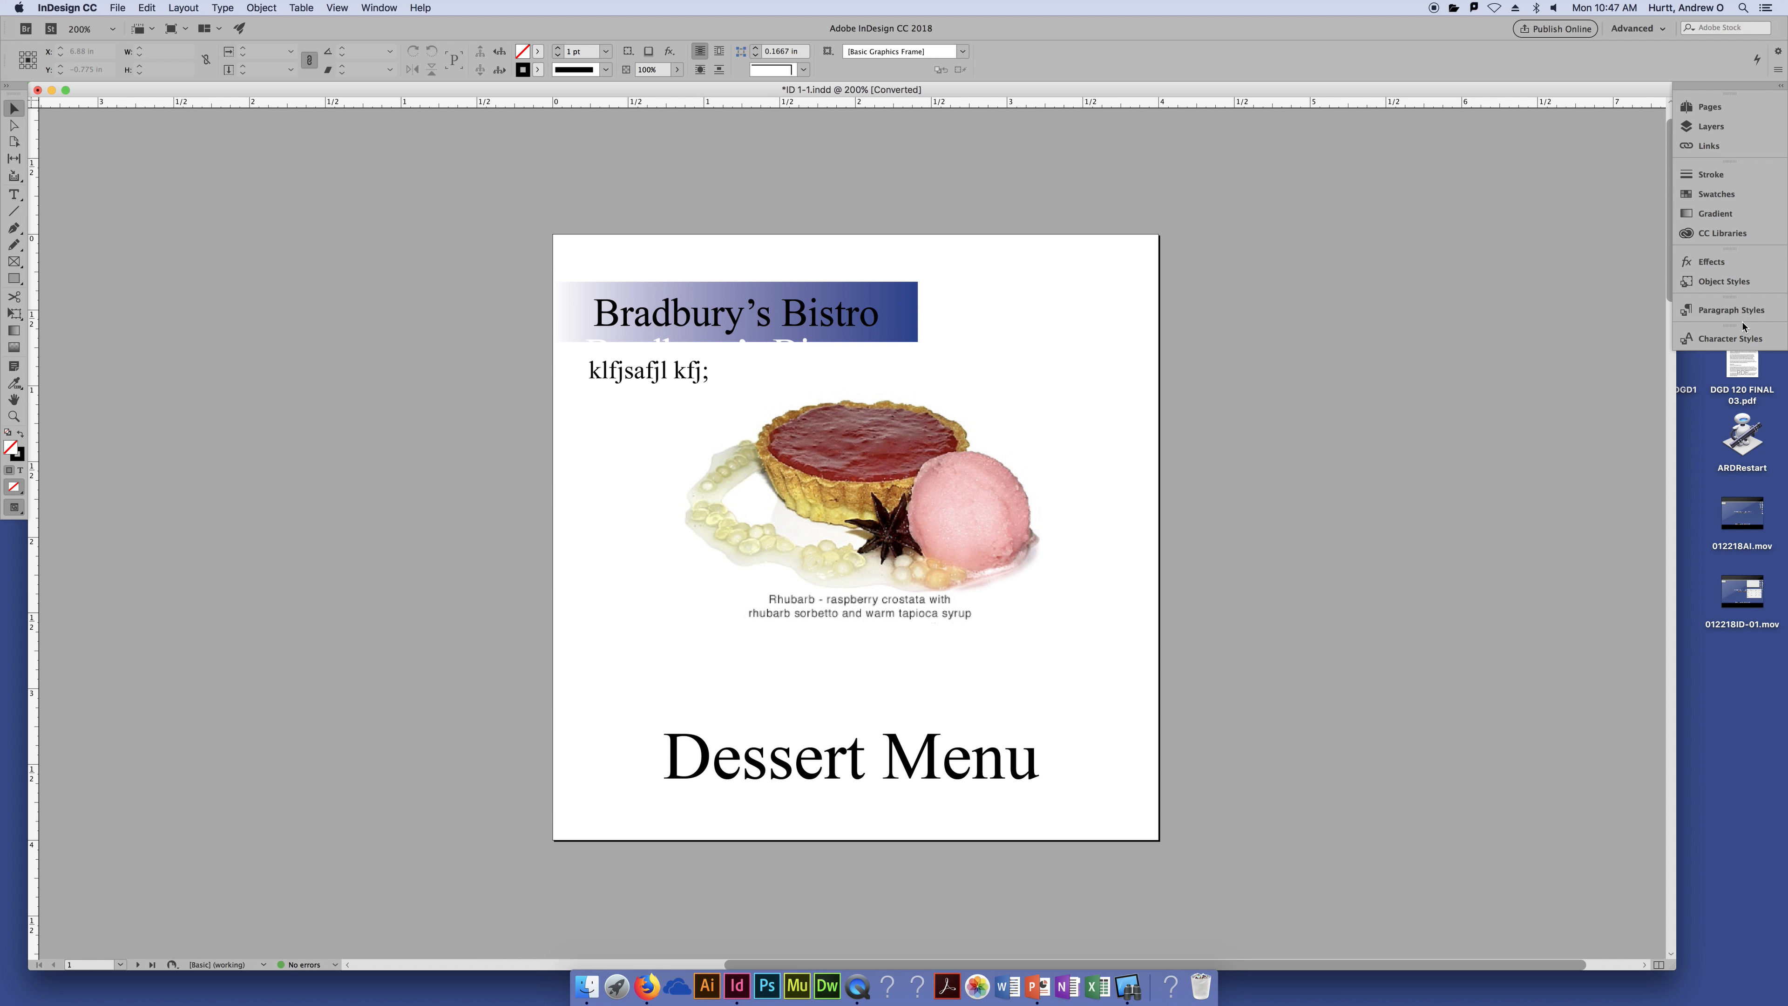
click(1637, 29)
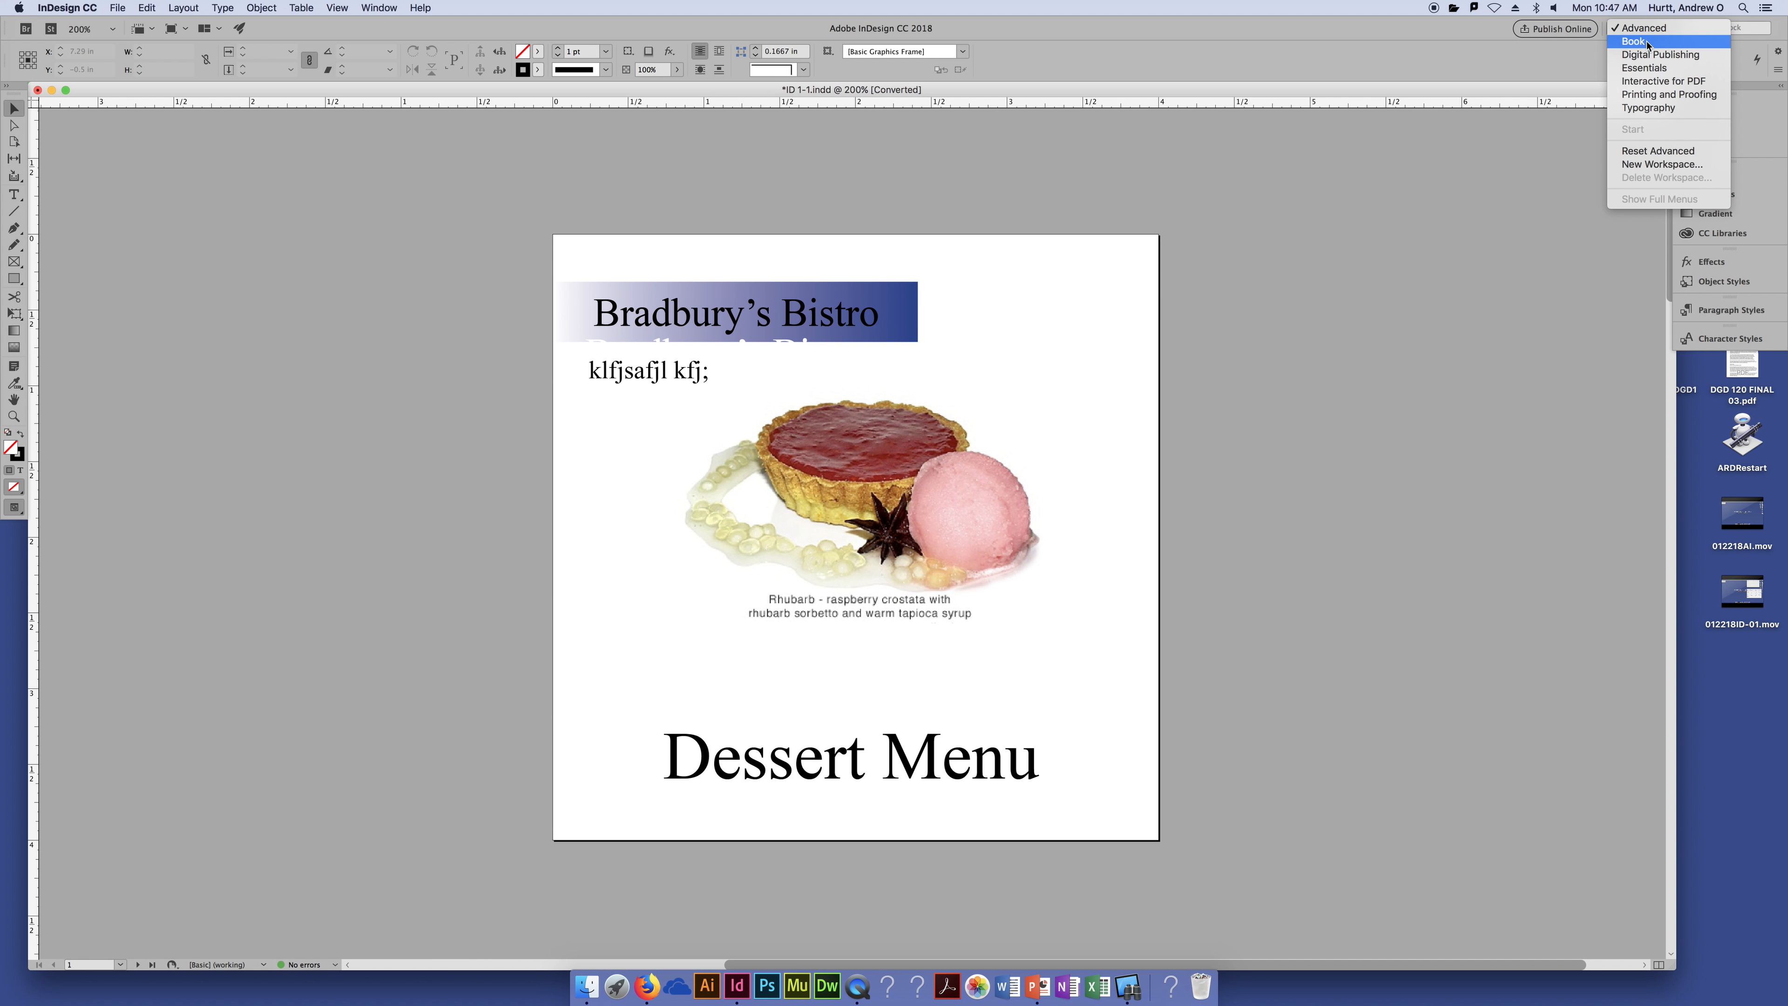
click(1339, 85)
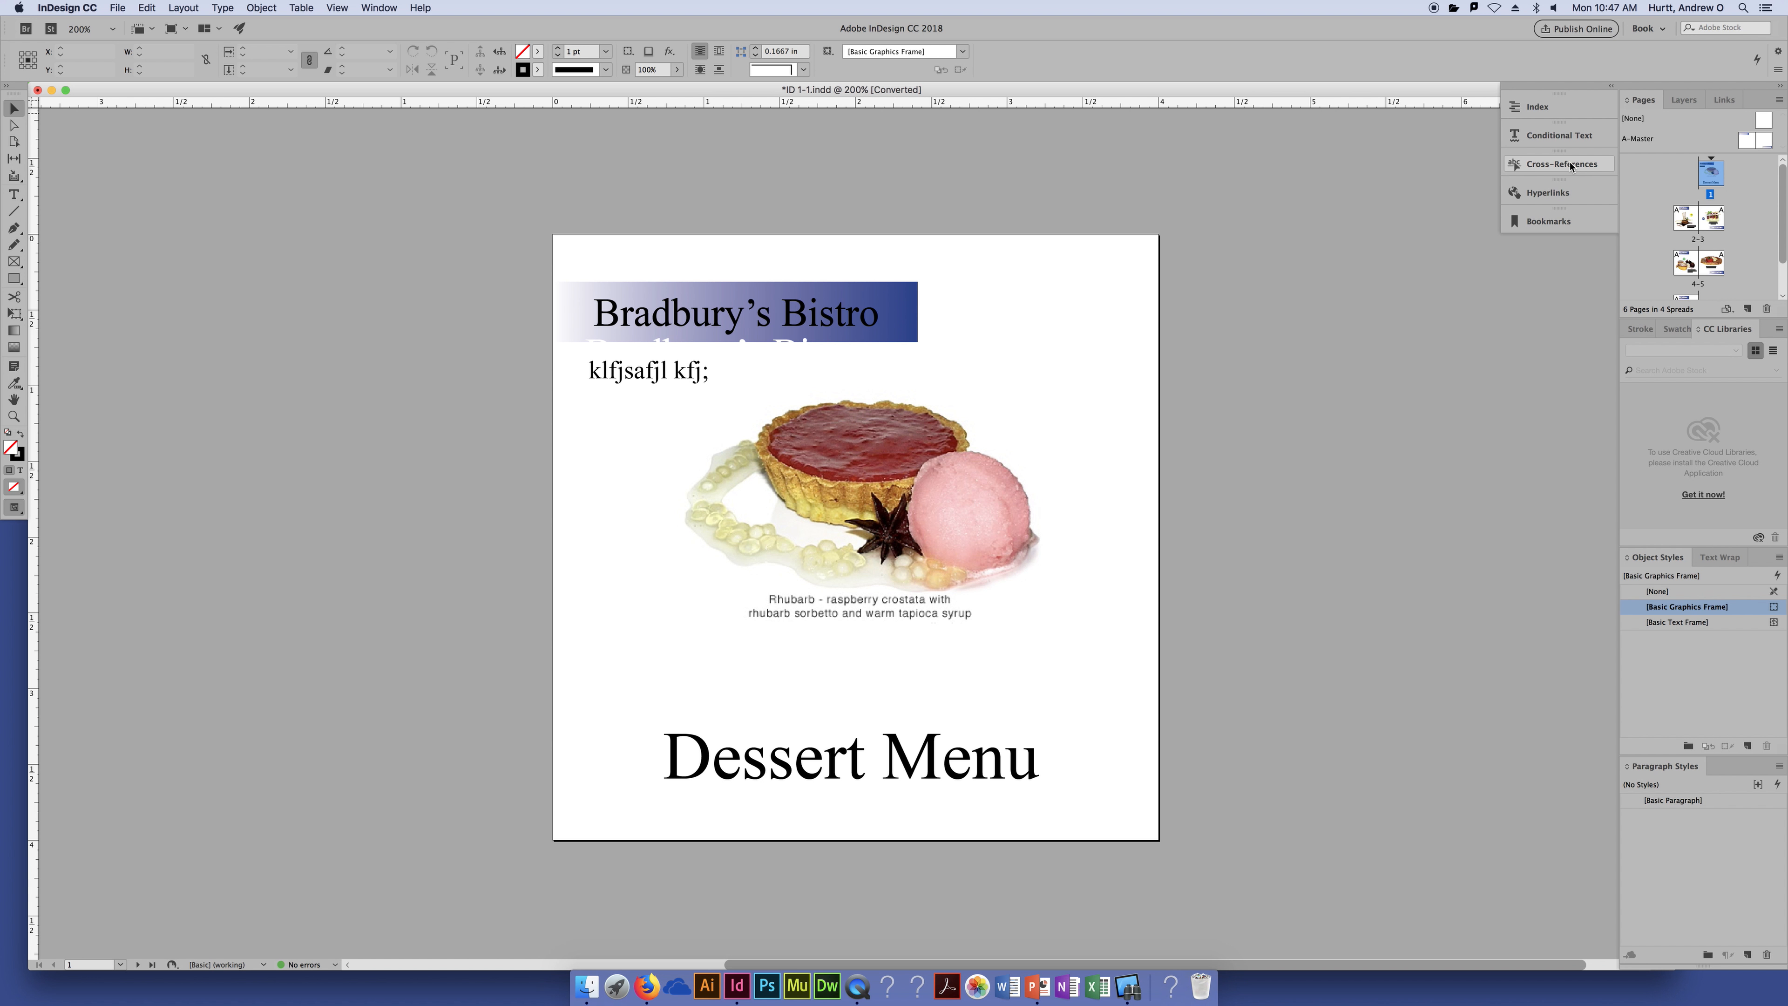
click(1654, 30)
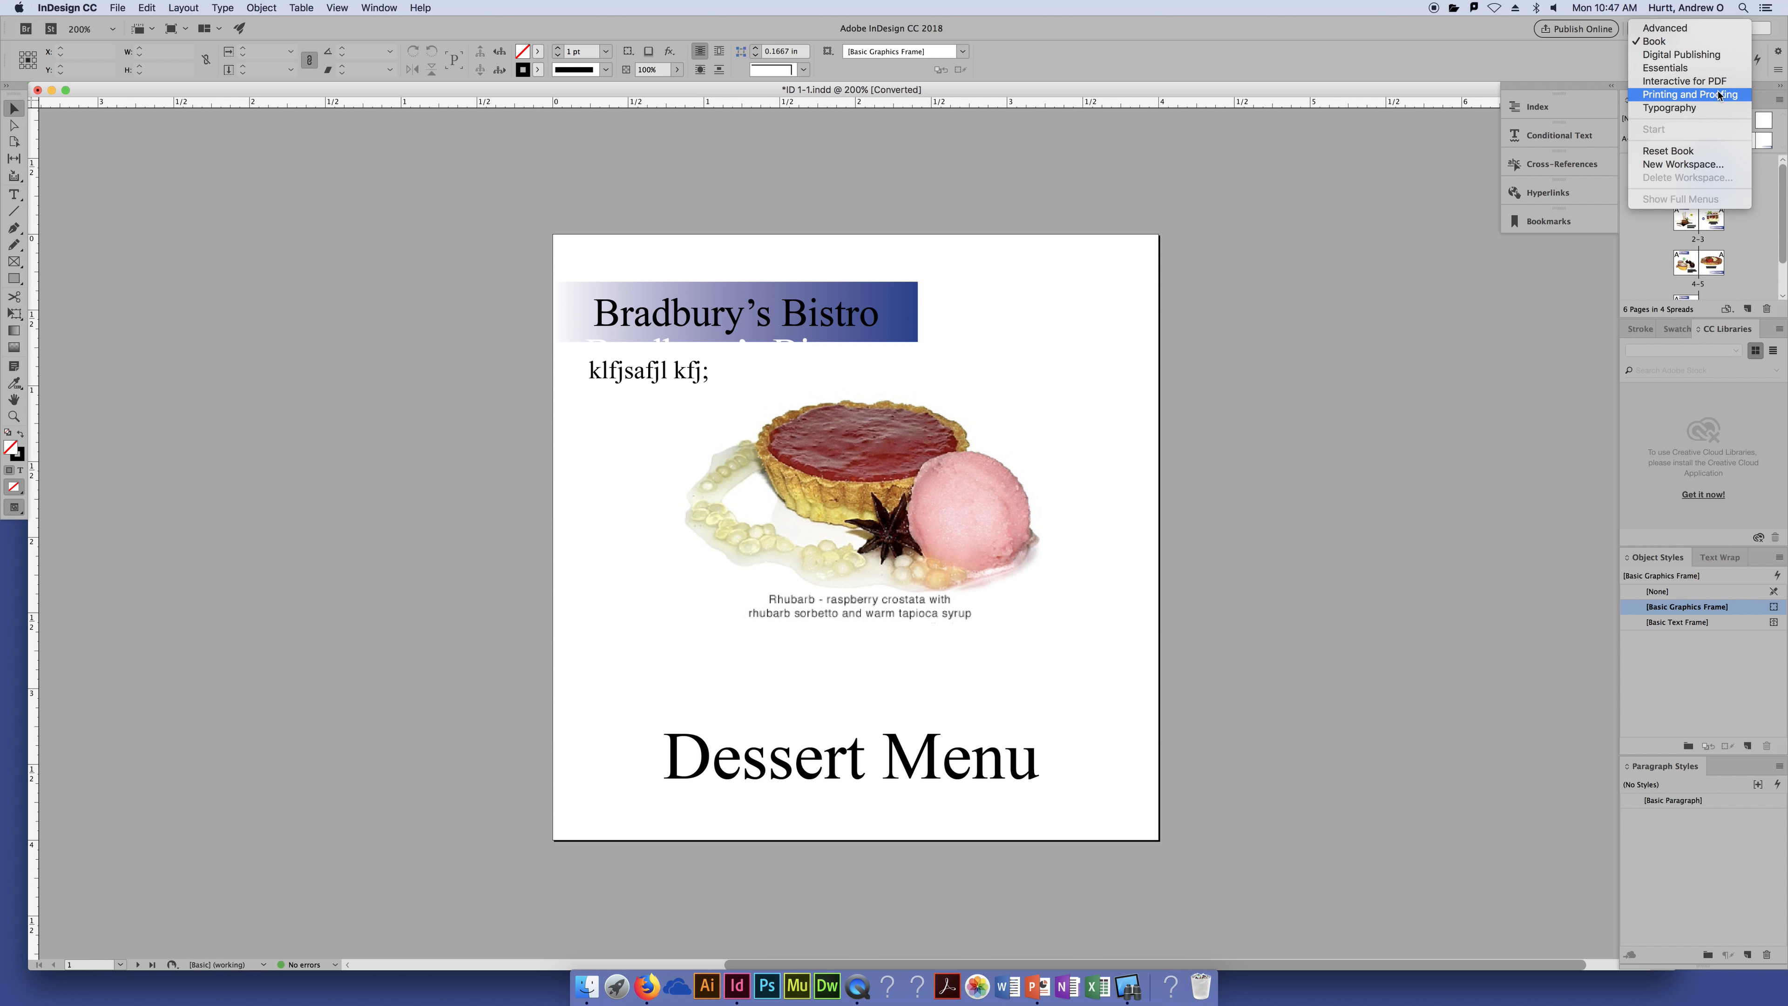
click(1711, 107)
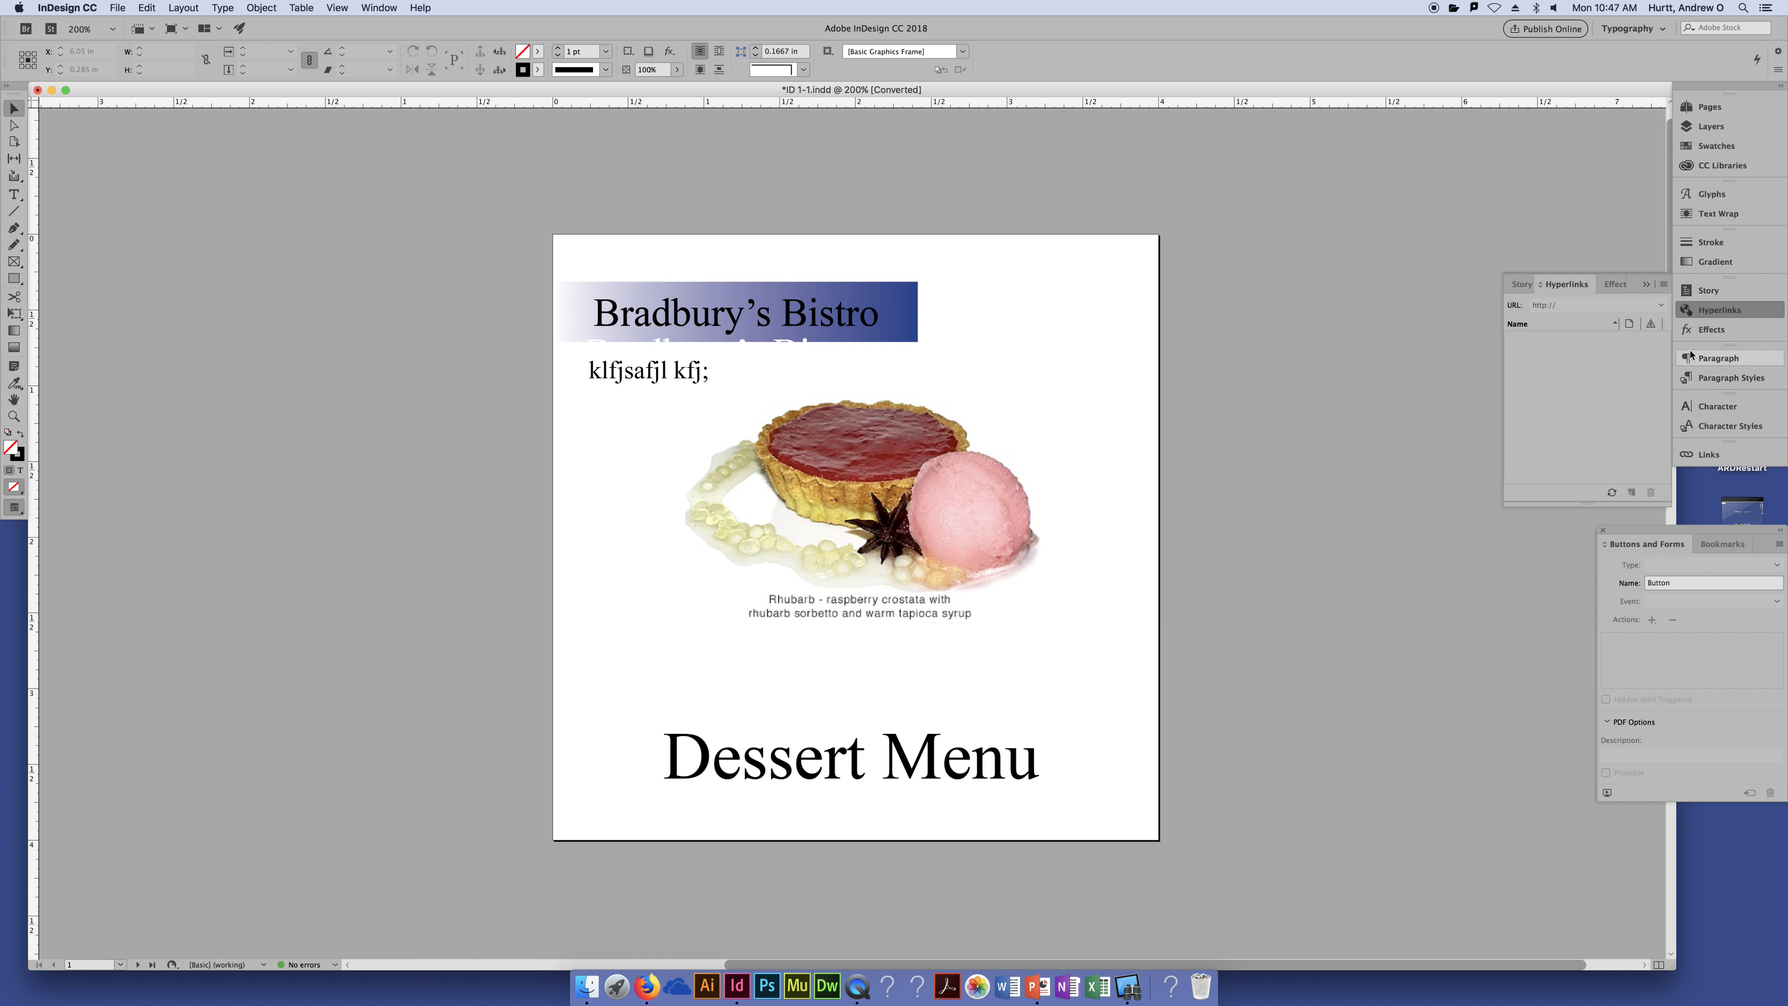
click(1718, 317)
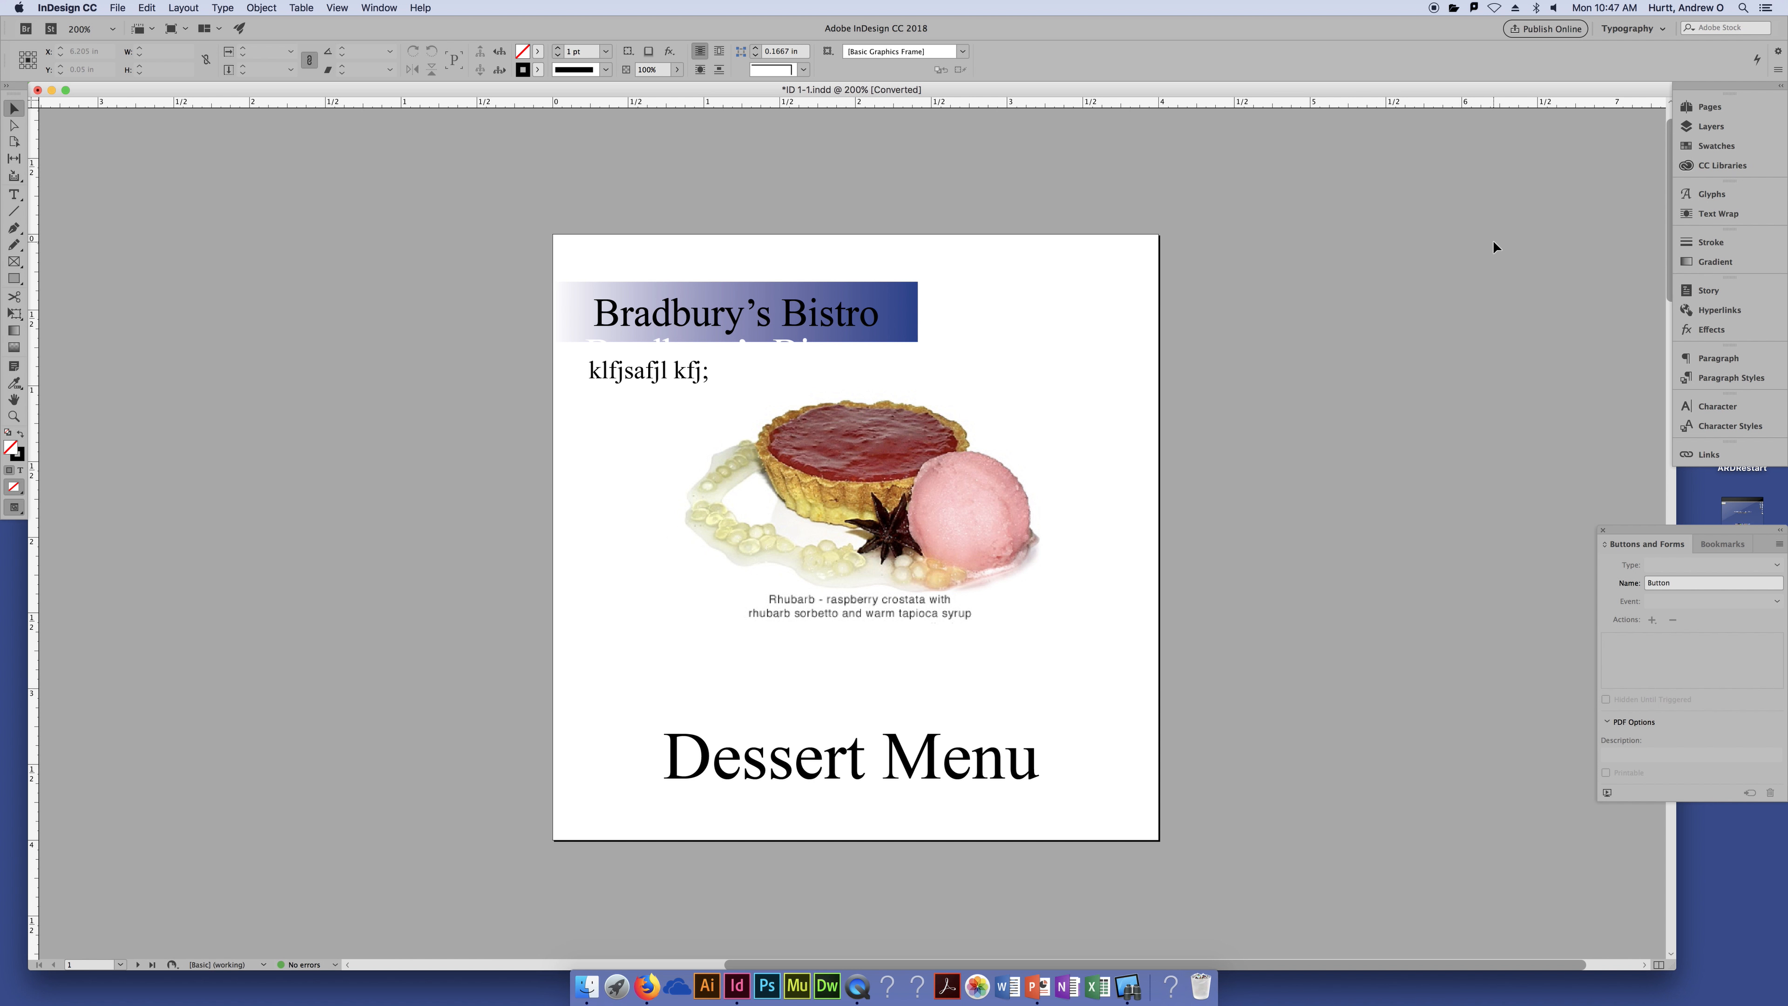
Set the workspace to Essentials.
click(1632, 28)
click(1645, 80)
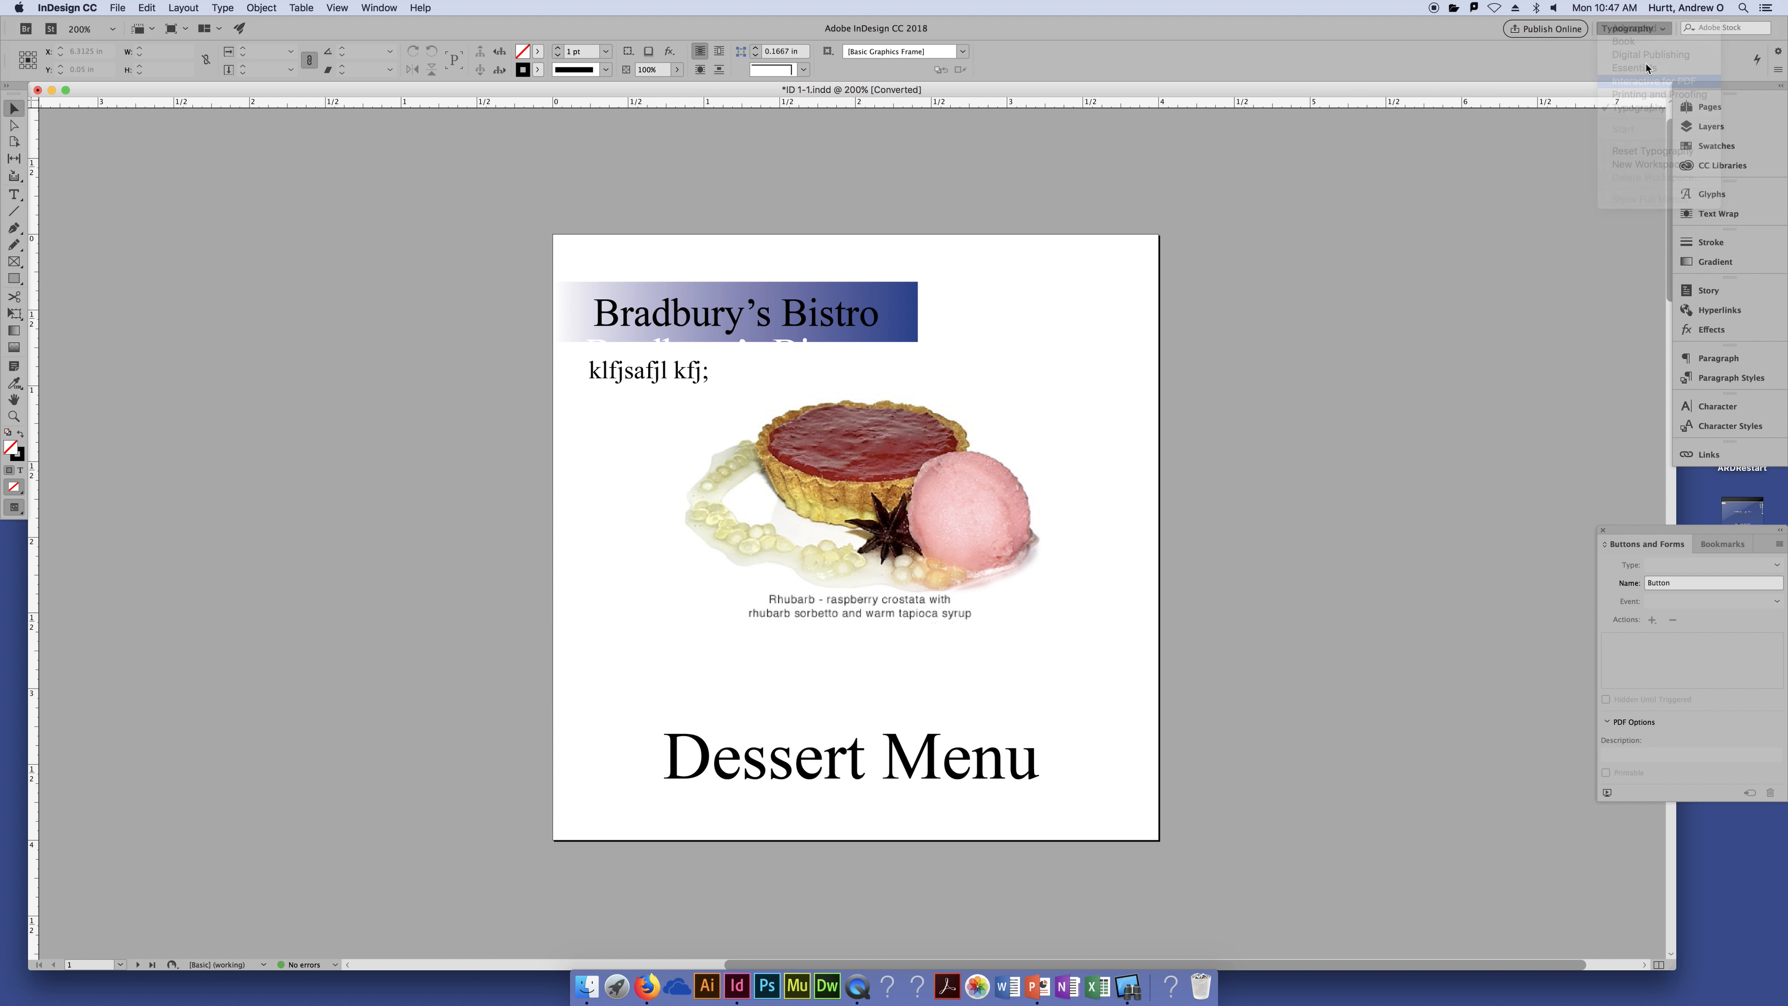
click(1641, 29)
click(1641, 67)
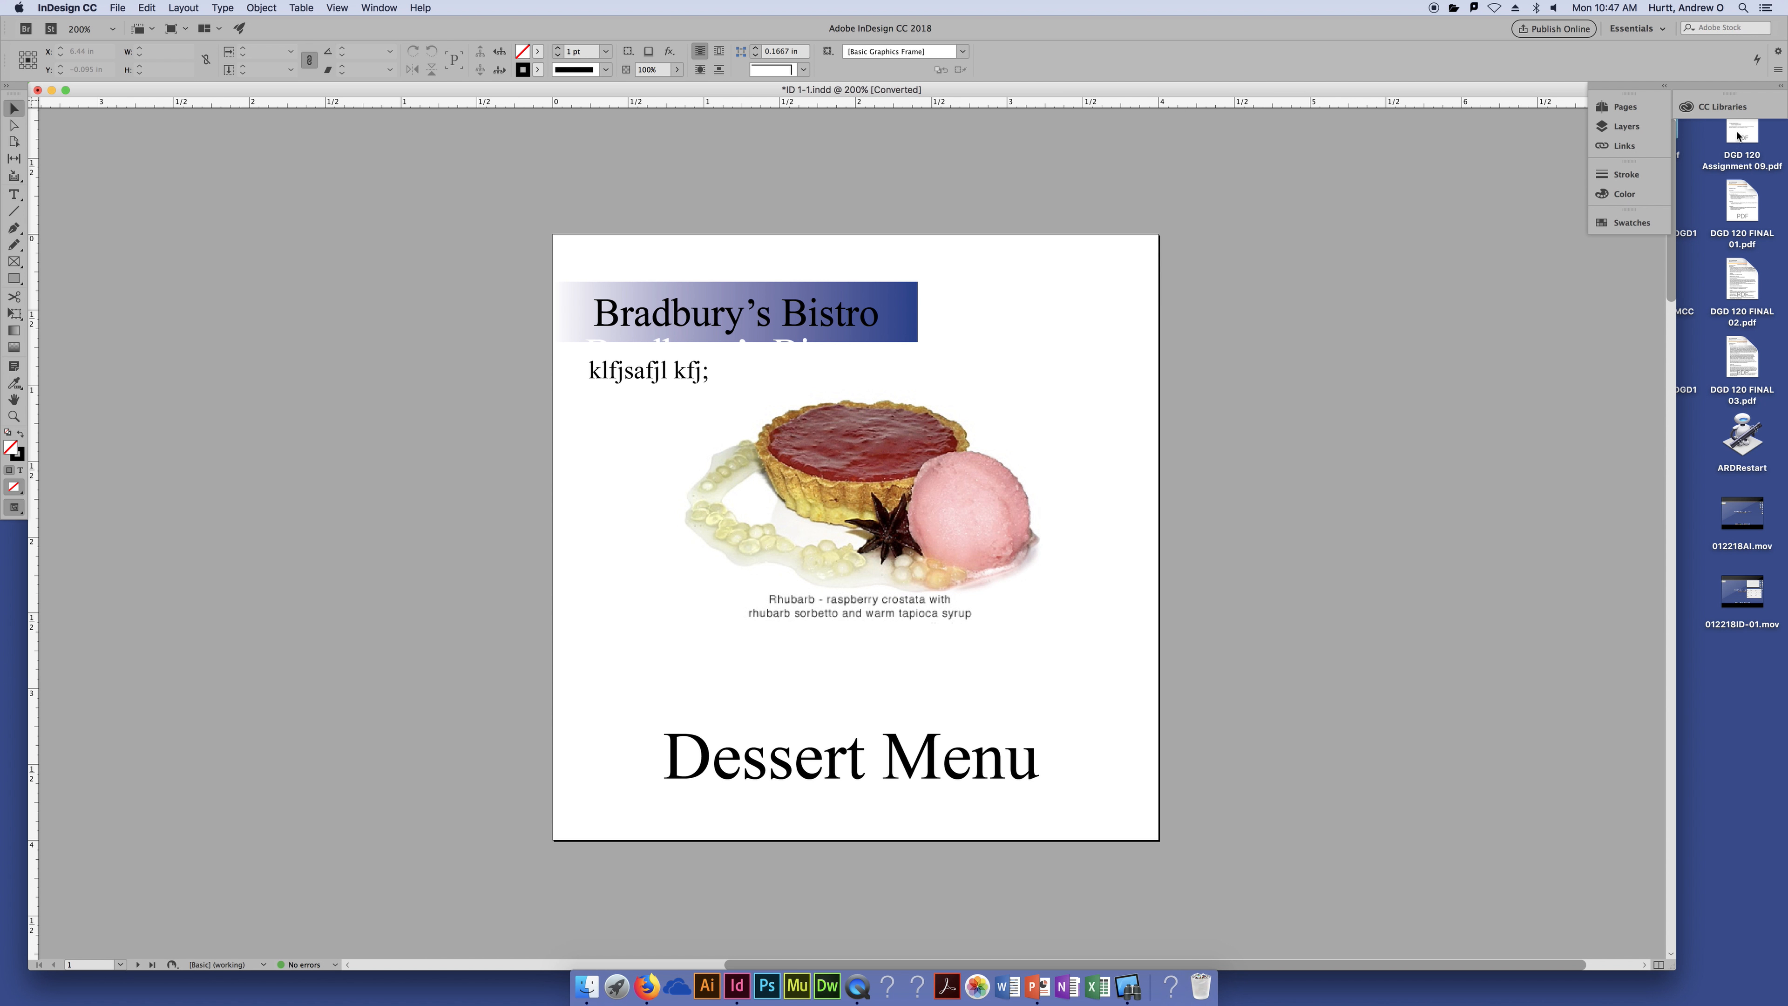
Expand the Essentials panel dock, review the document's layers, links and pages, and collapse the dock again.
click(1663, 86)
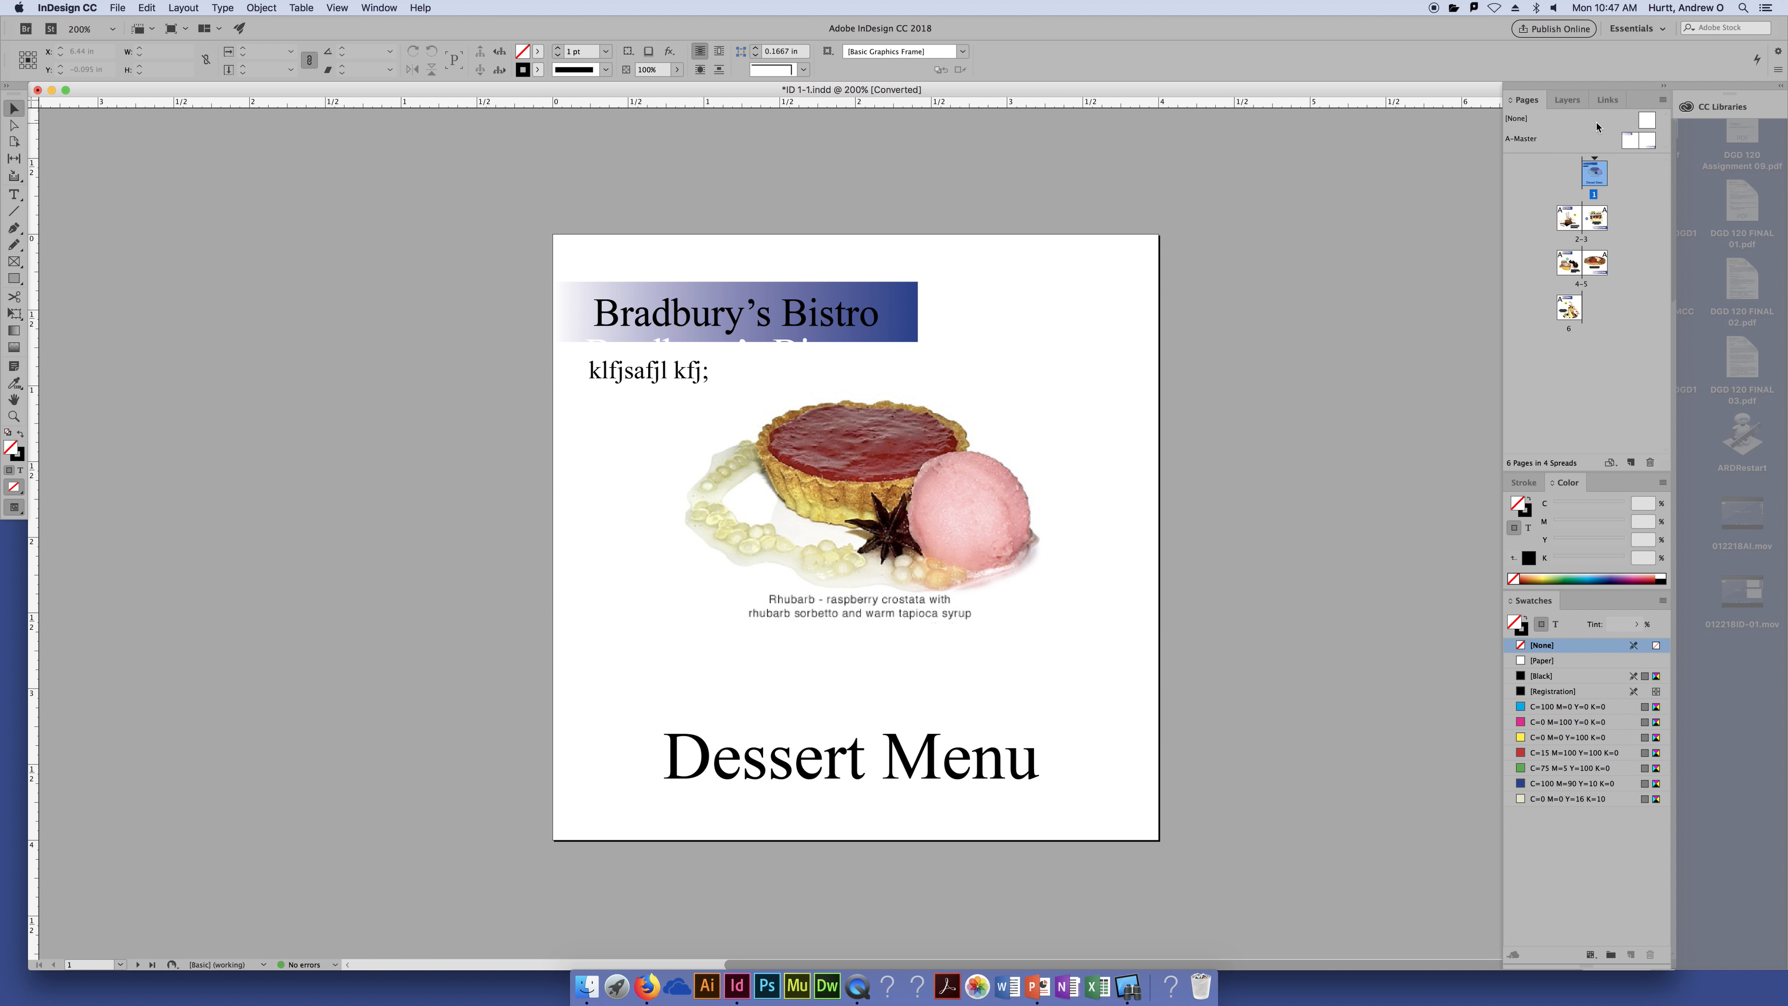
click(1564, 100)
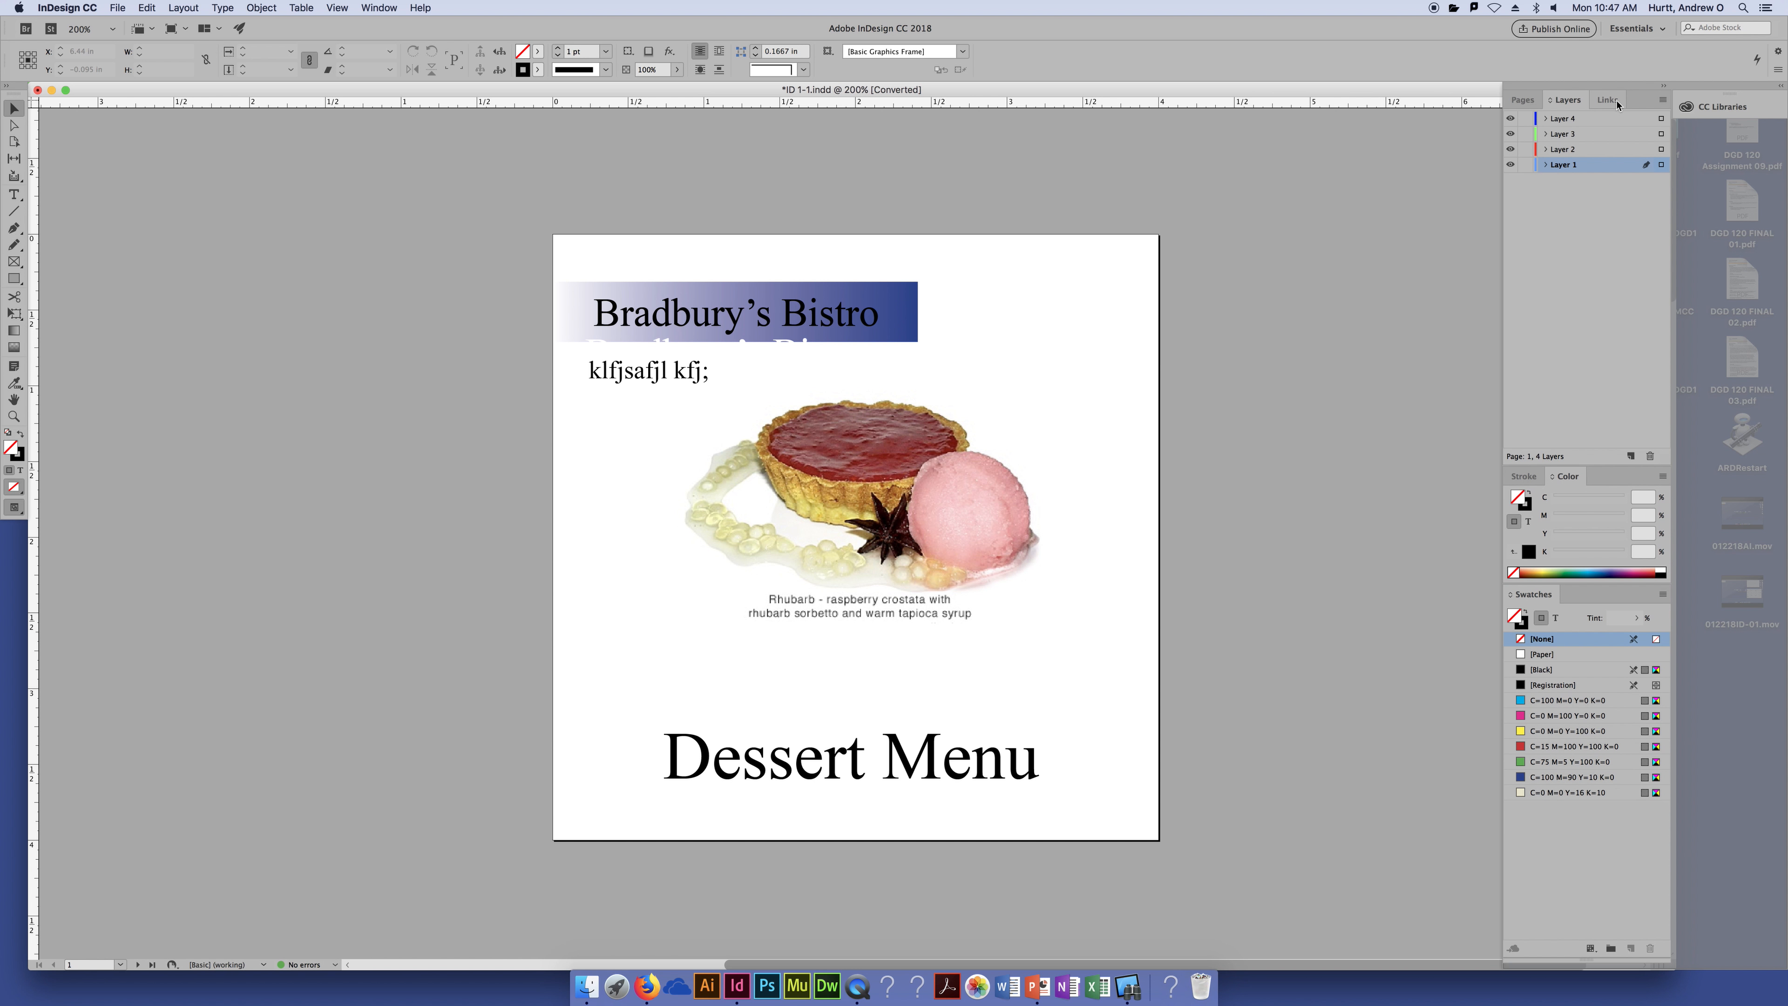
click(1606, 100)
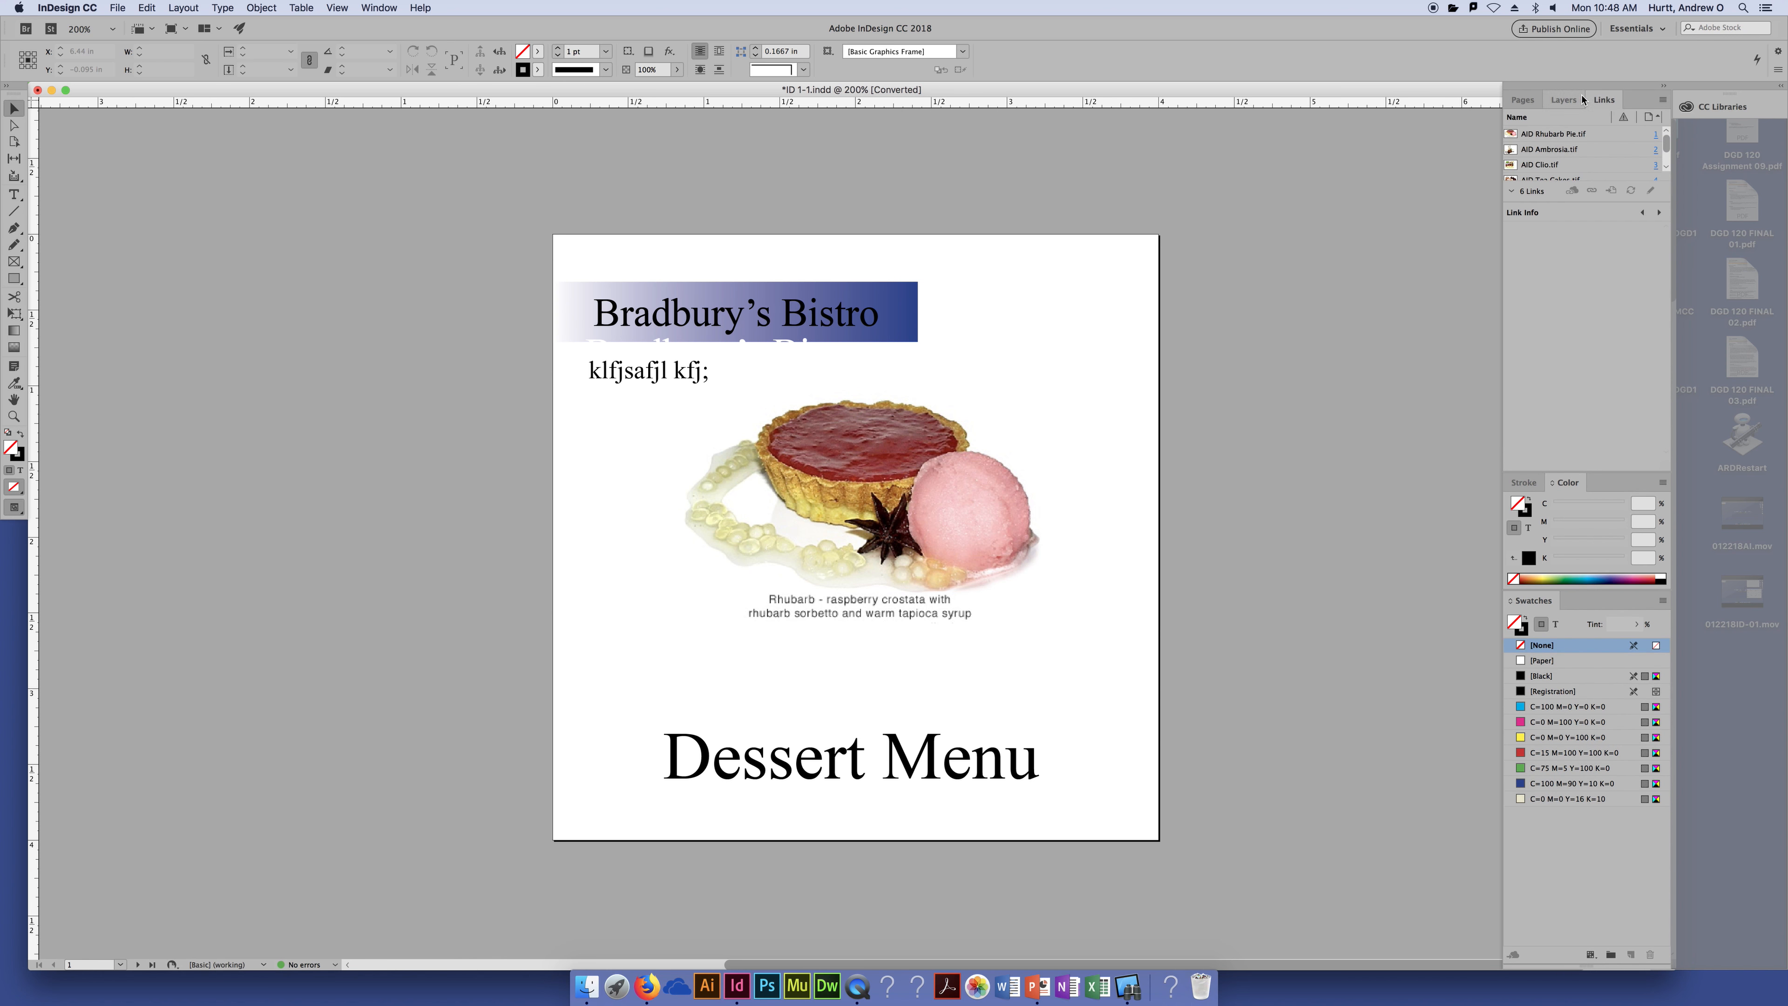
click(1524, 101)
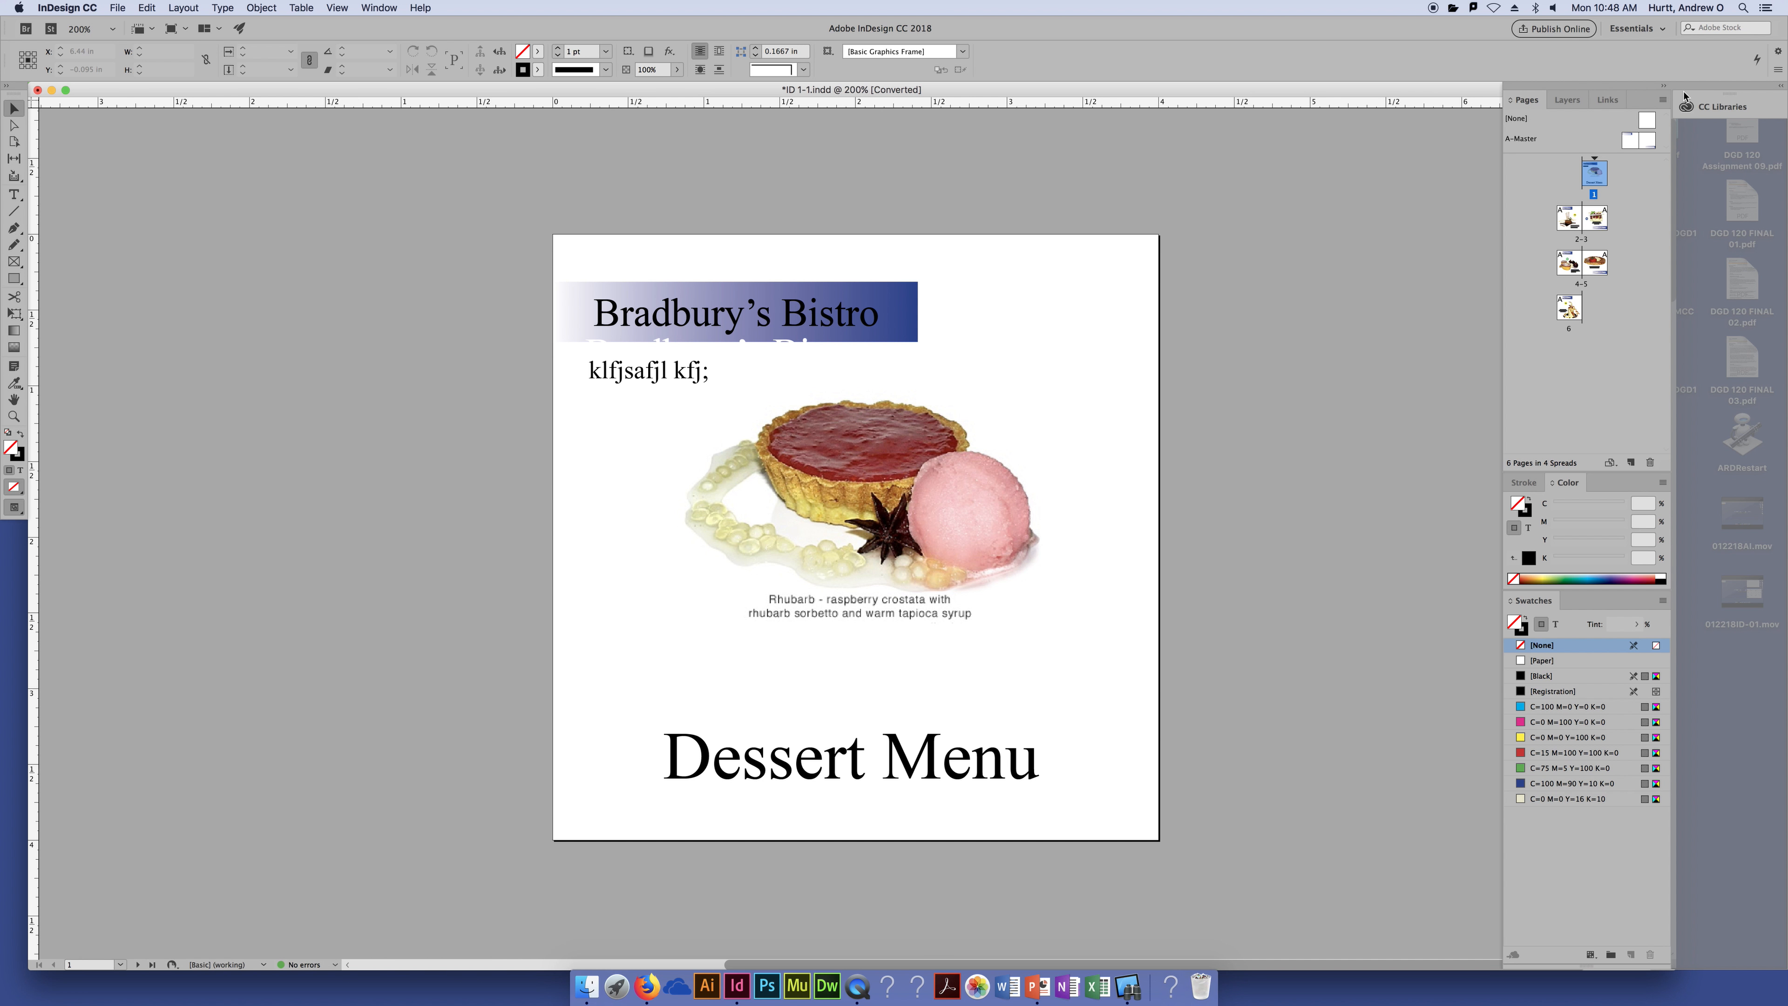
click(1663, 86)
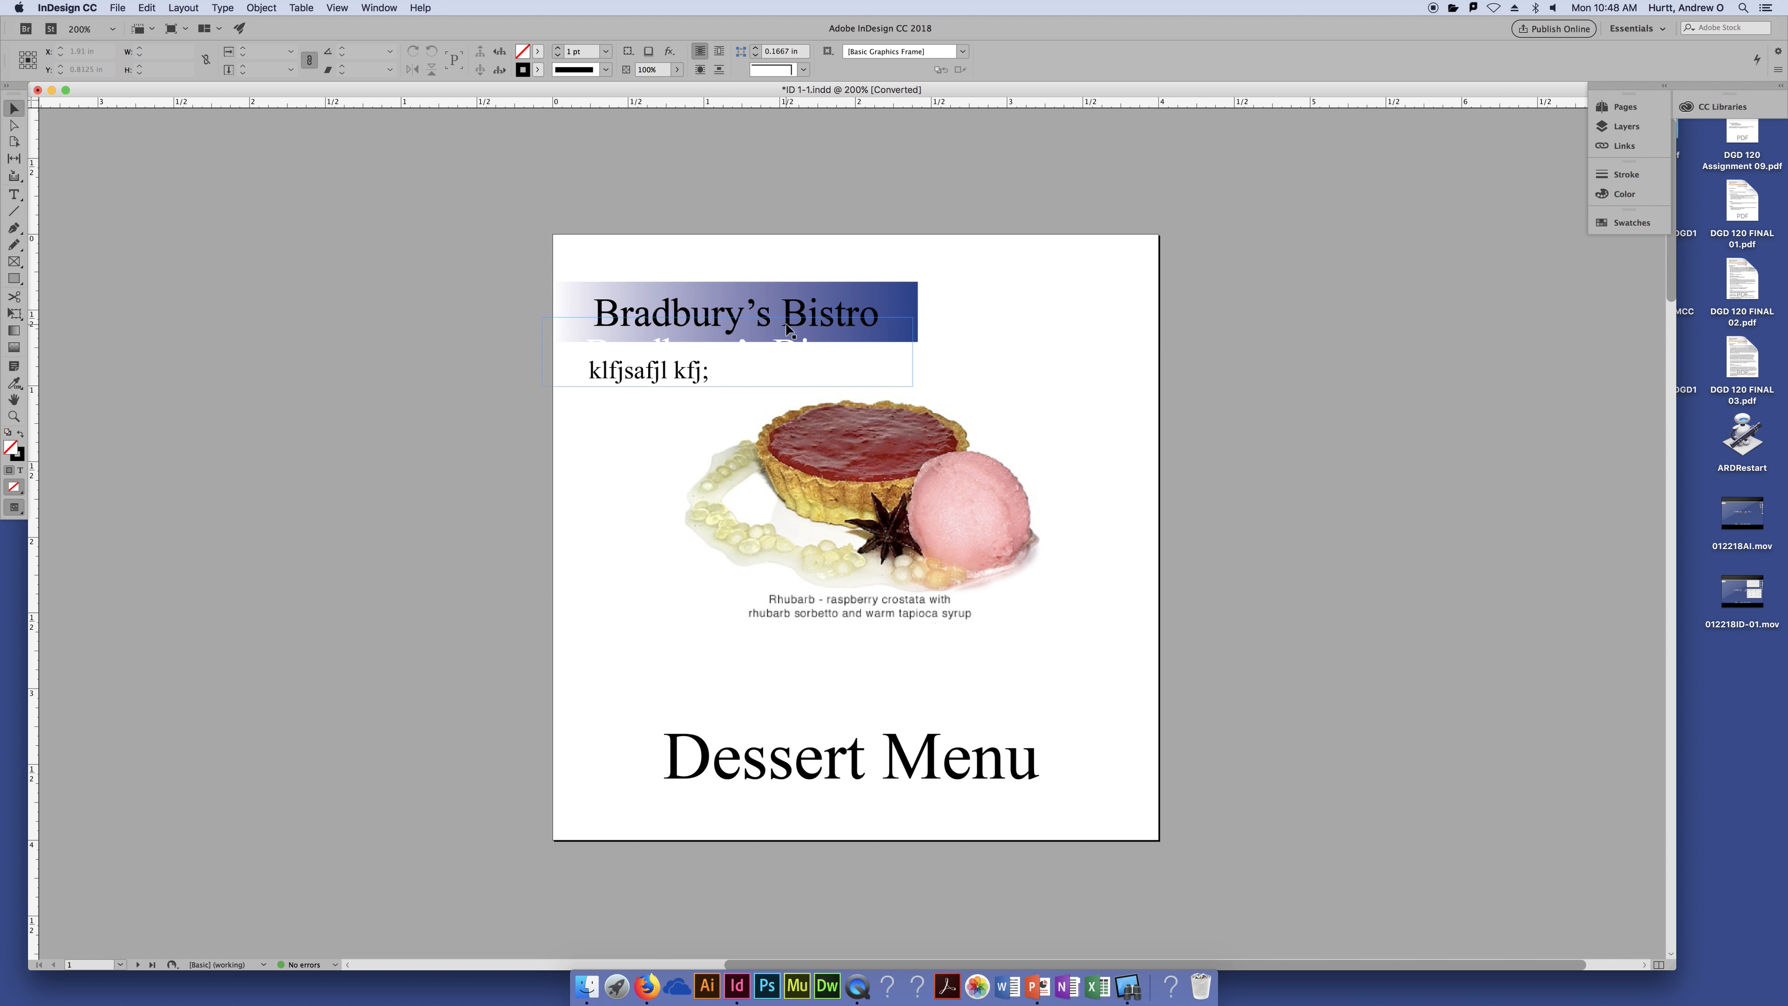
Show the page thumbnails, enlarge the master pages section above them, and go to pages 2, 3 and 5 in turn.
click(1624, 107)
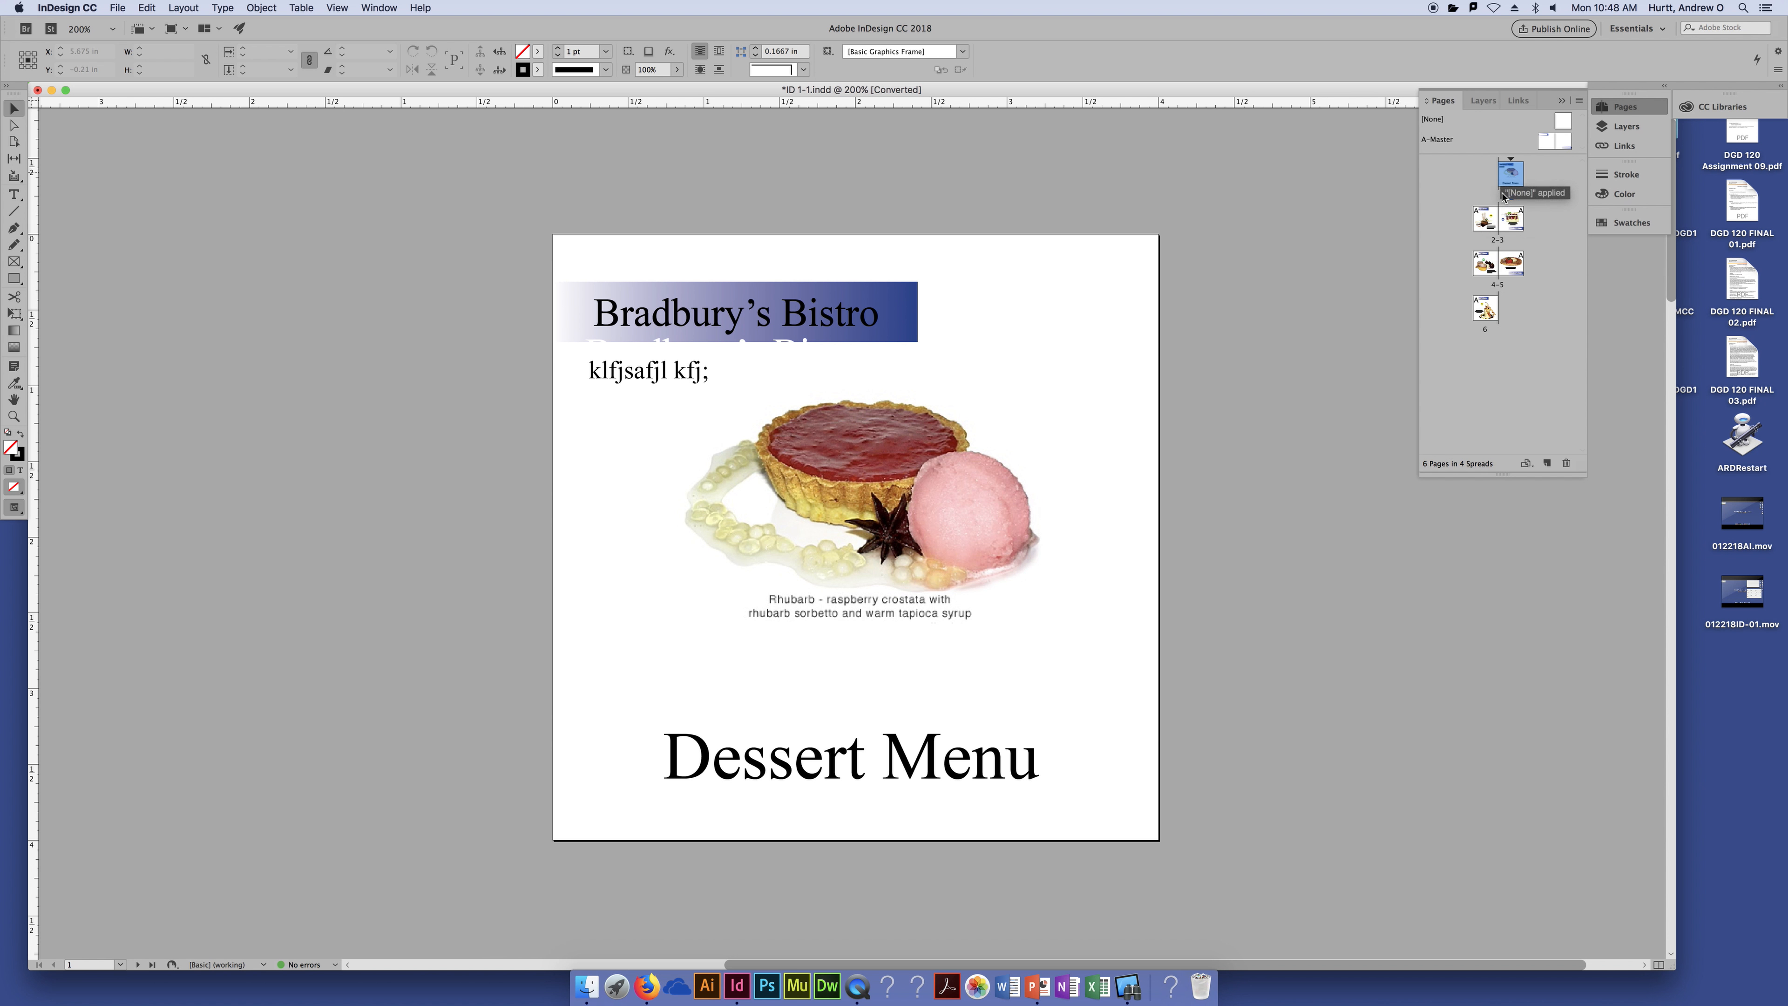
drag(1483, 156, 1482, 188)
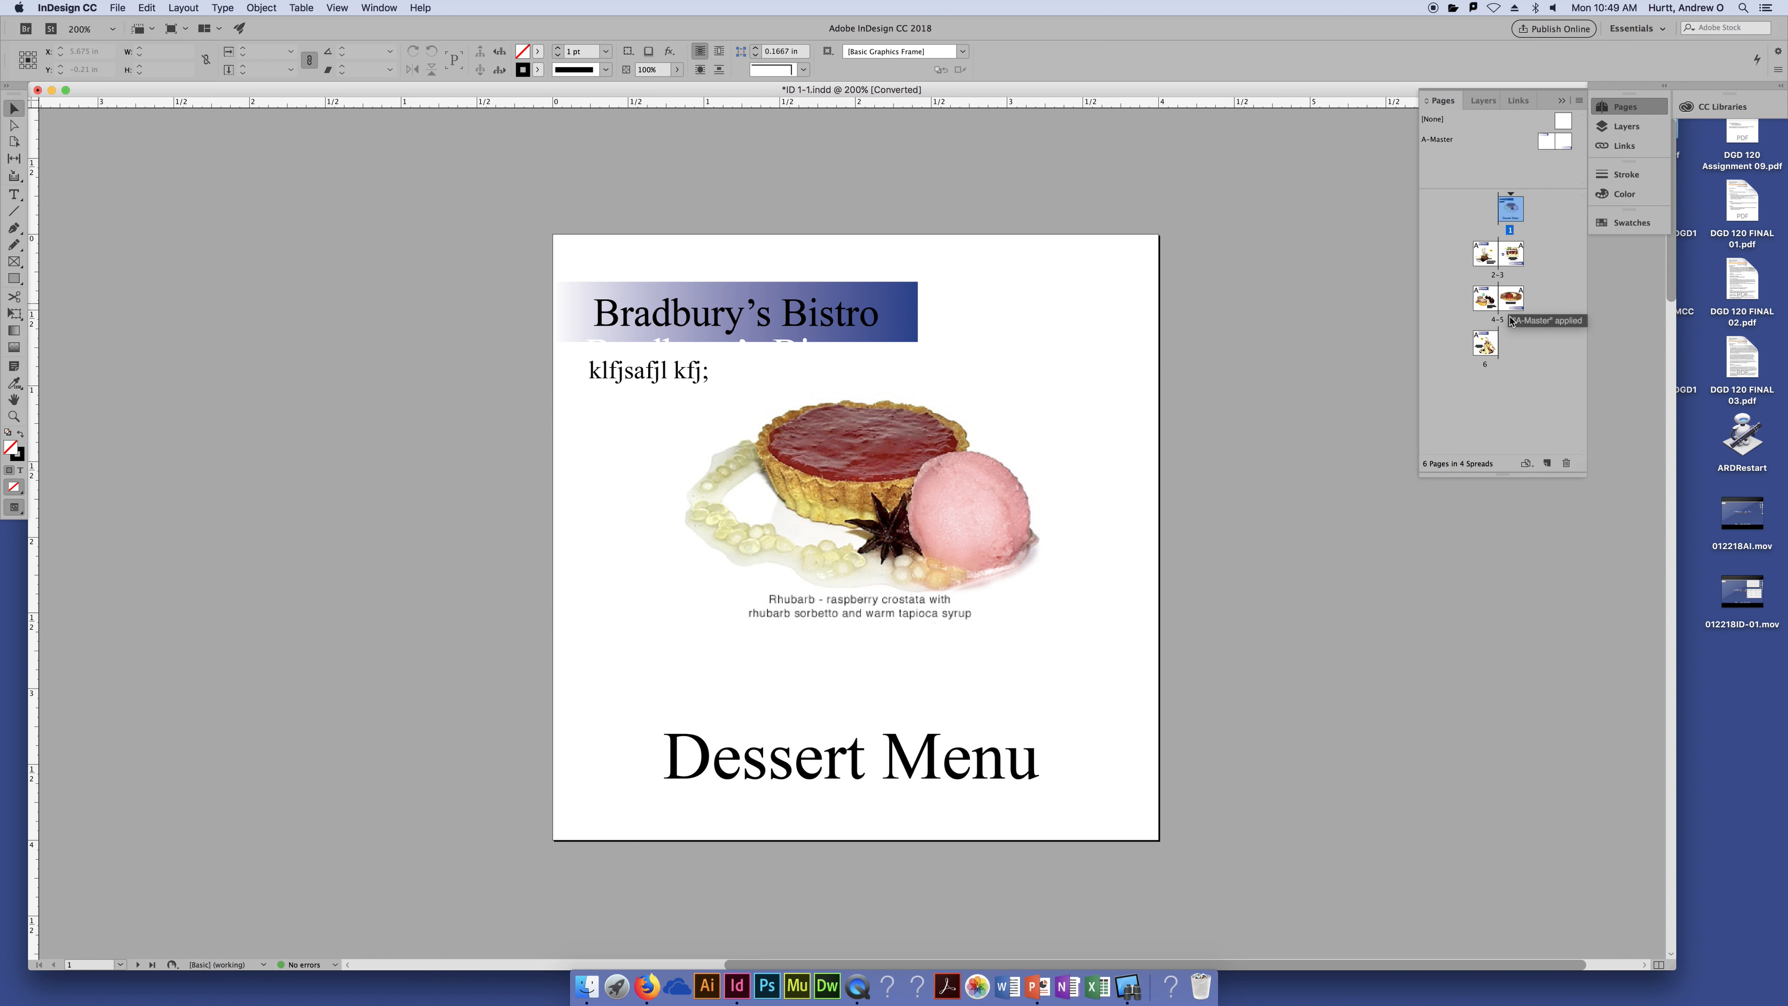
double_click(1485, 256)
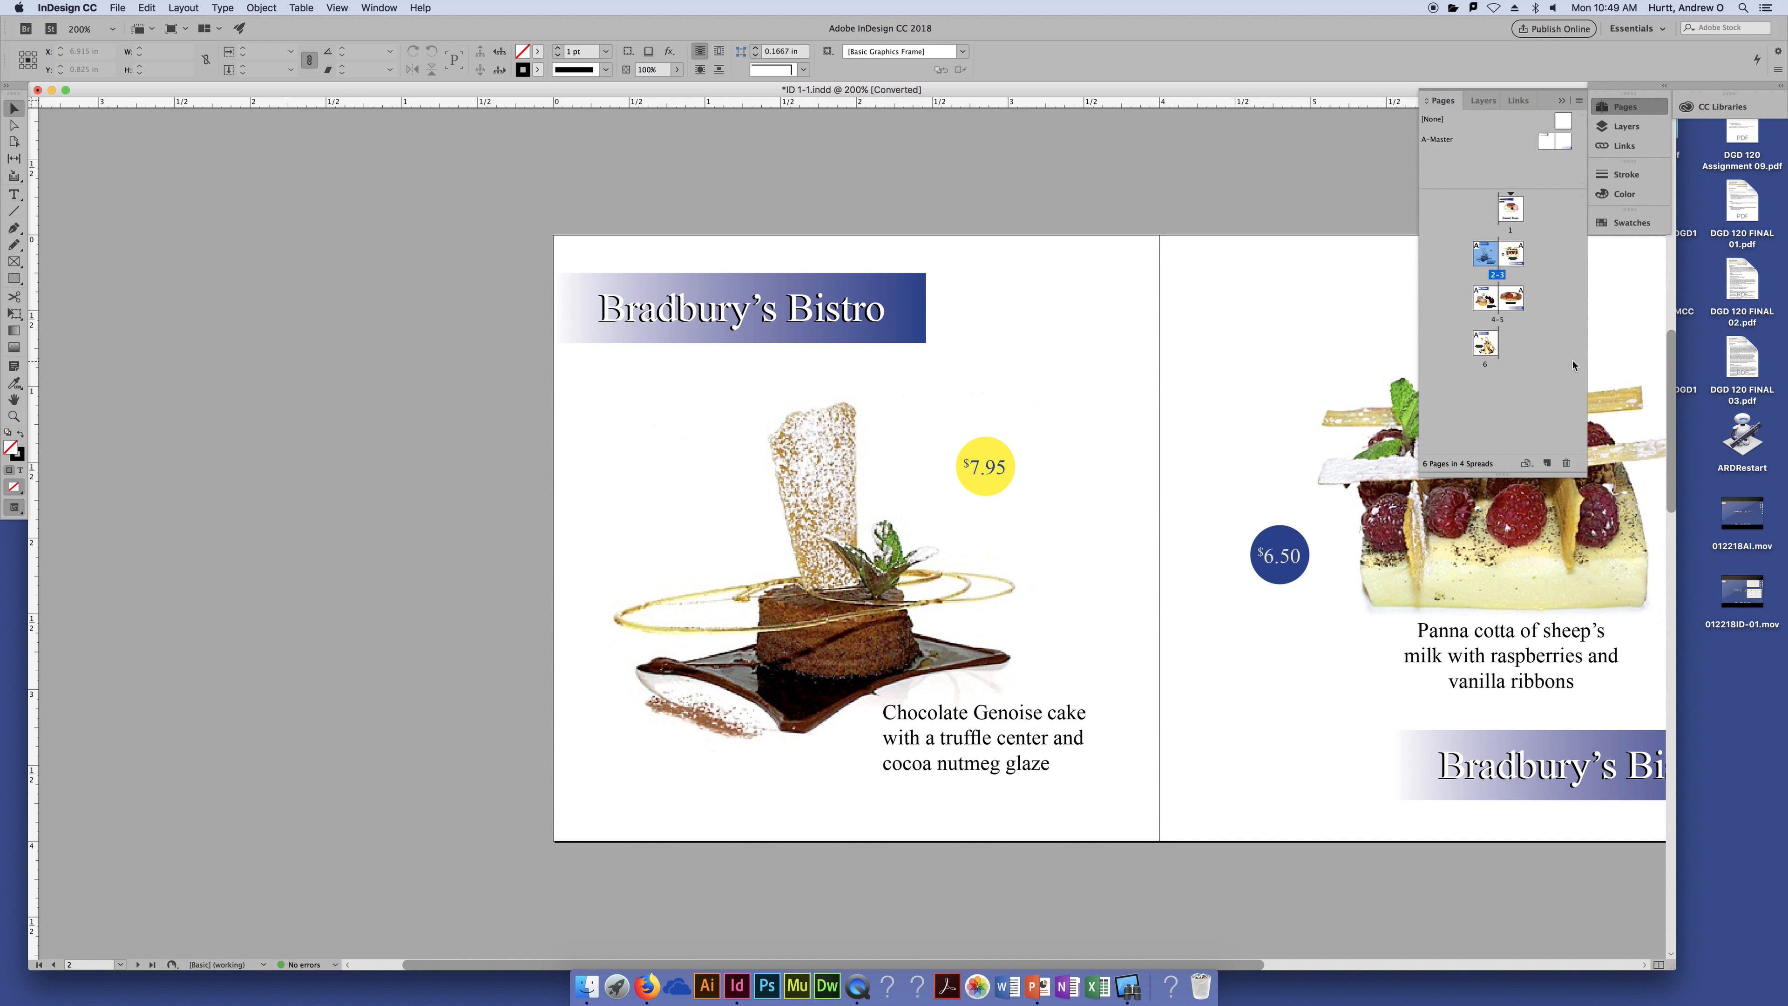
double_click(1513, 255)
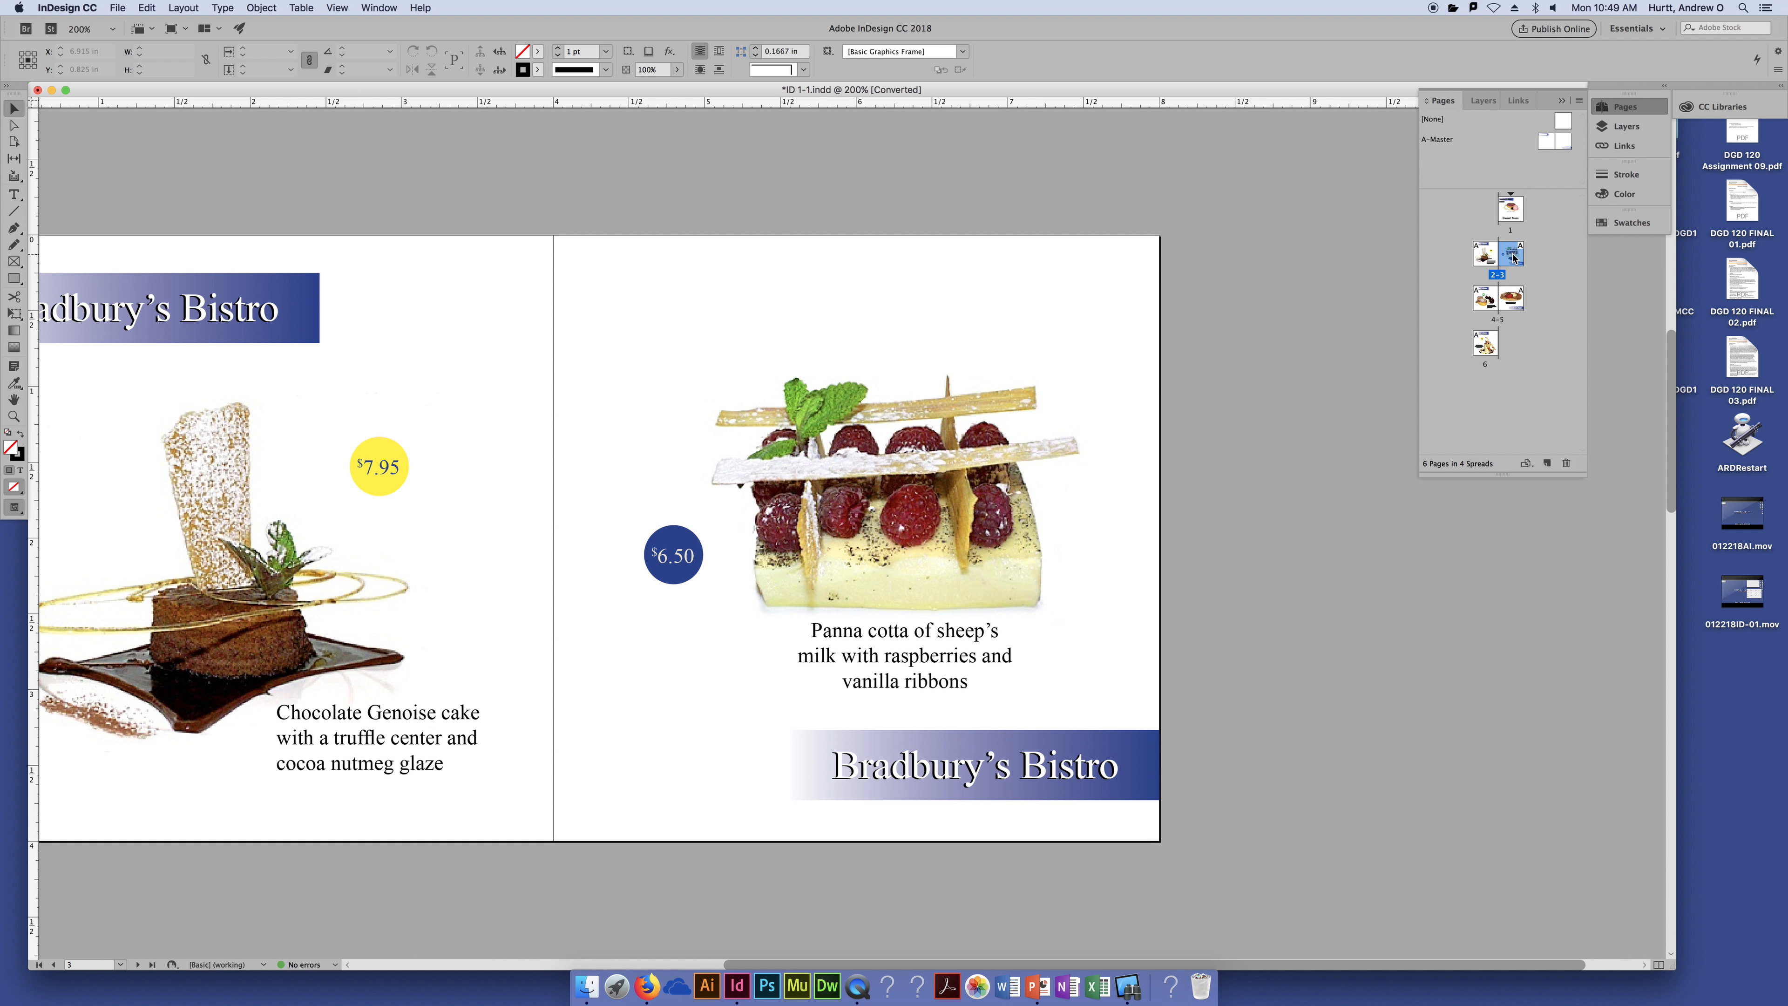
double_click(1511, 299)
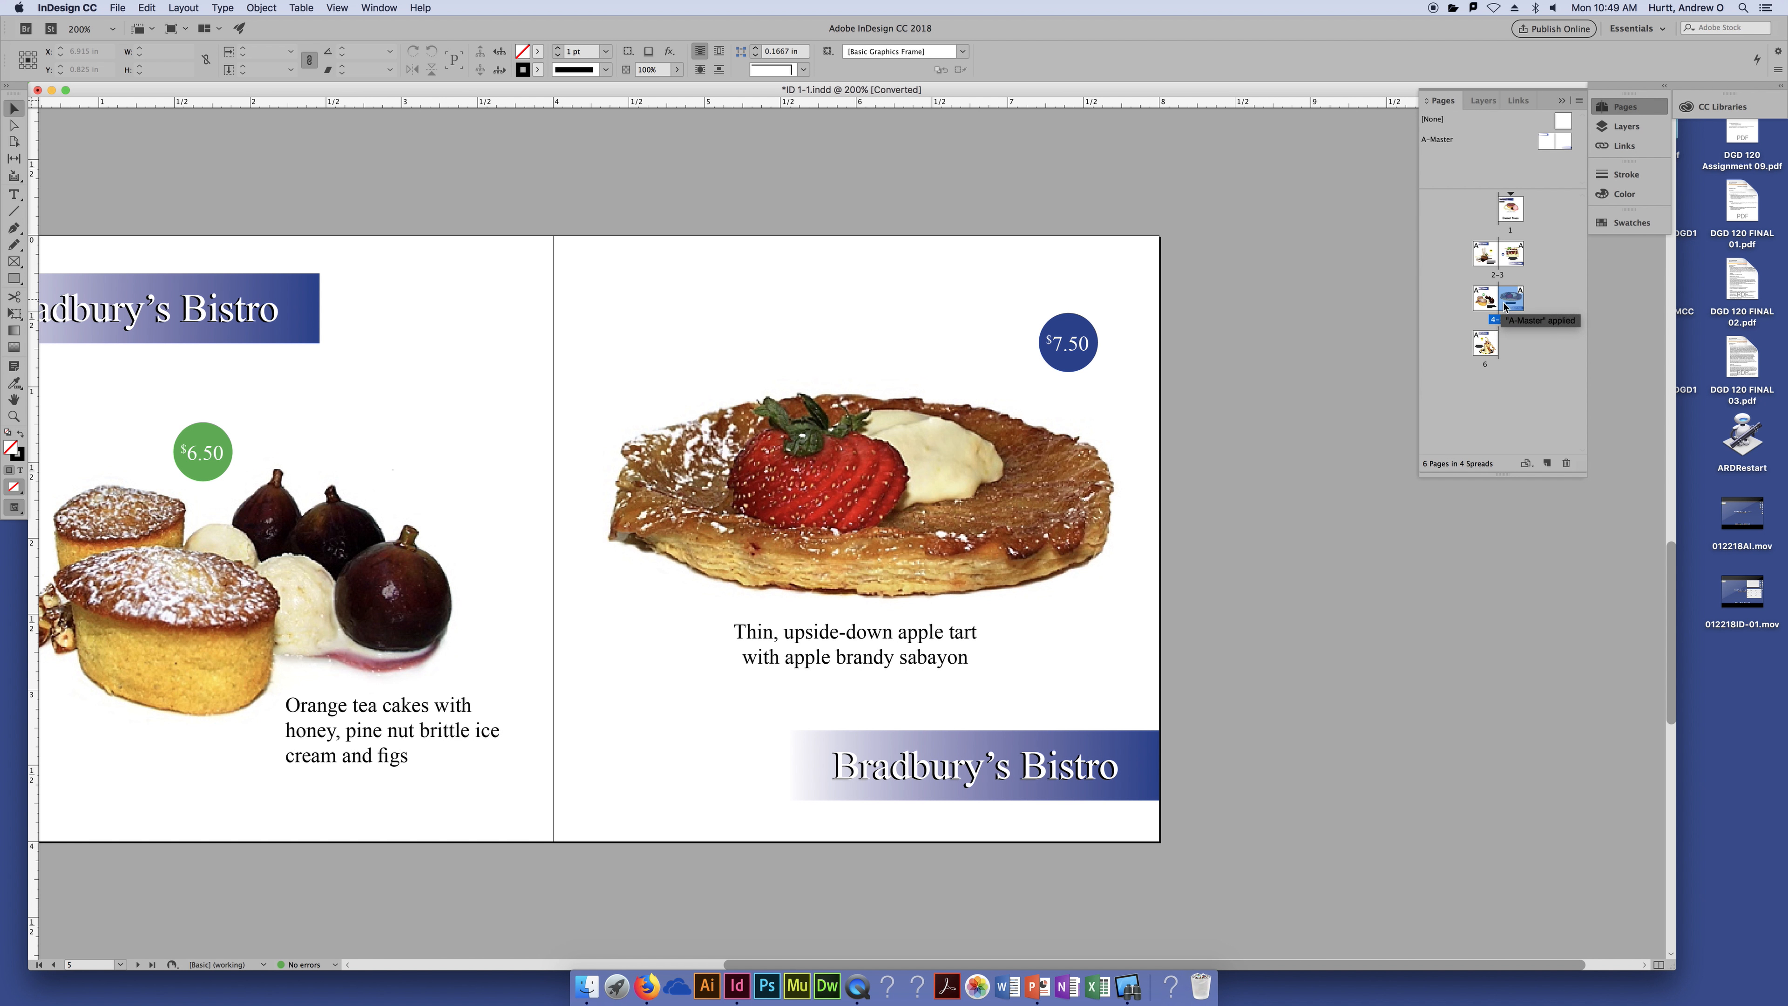
Go to the page 2-3 spread and bring both of its pages fully into view.
click(1498, 321)
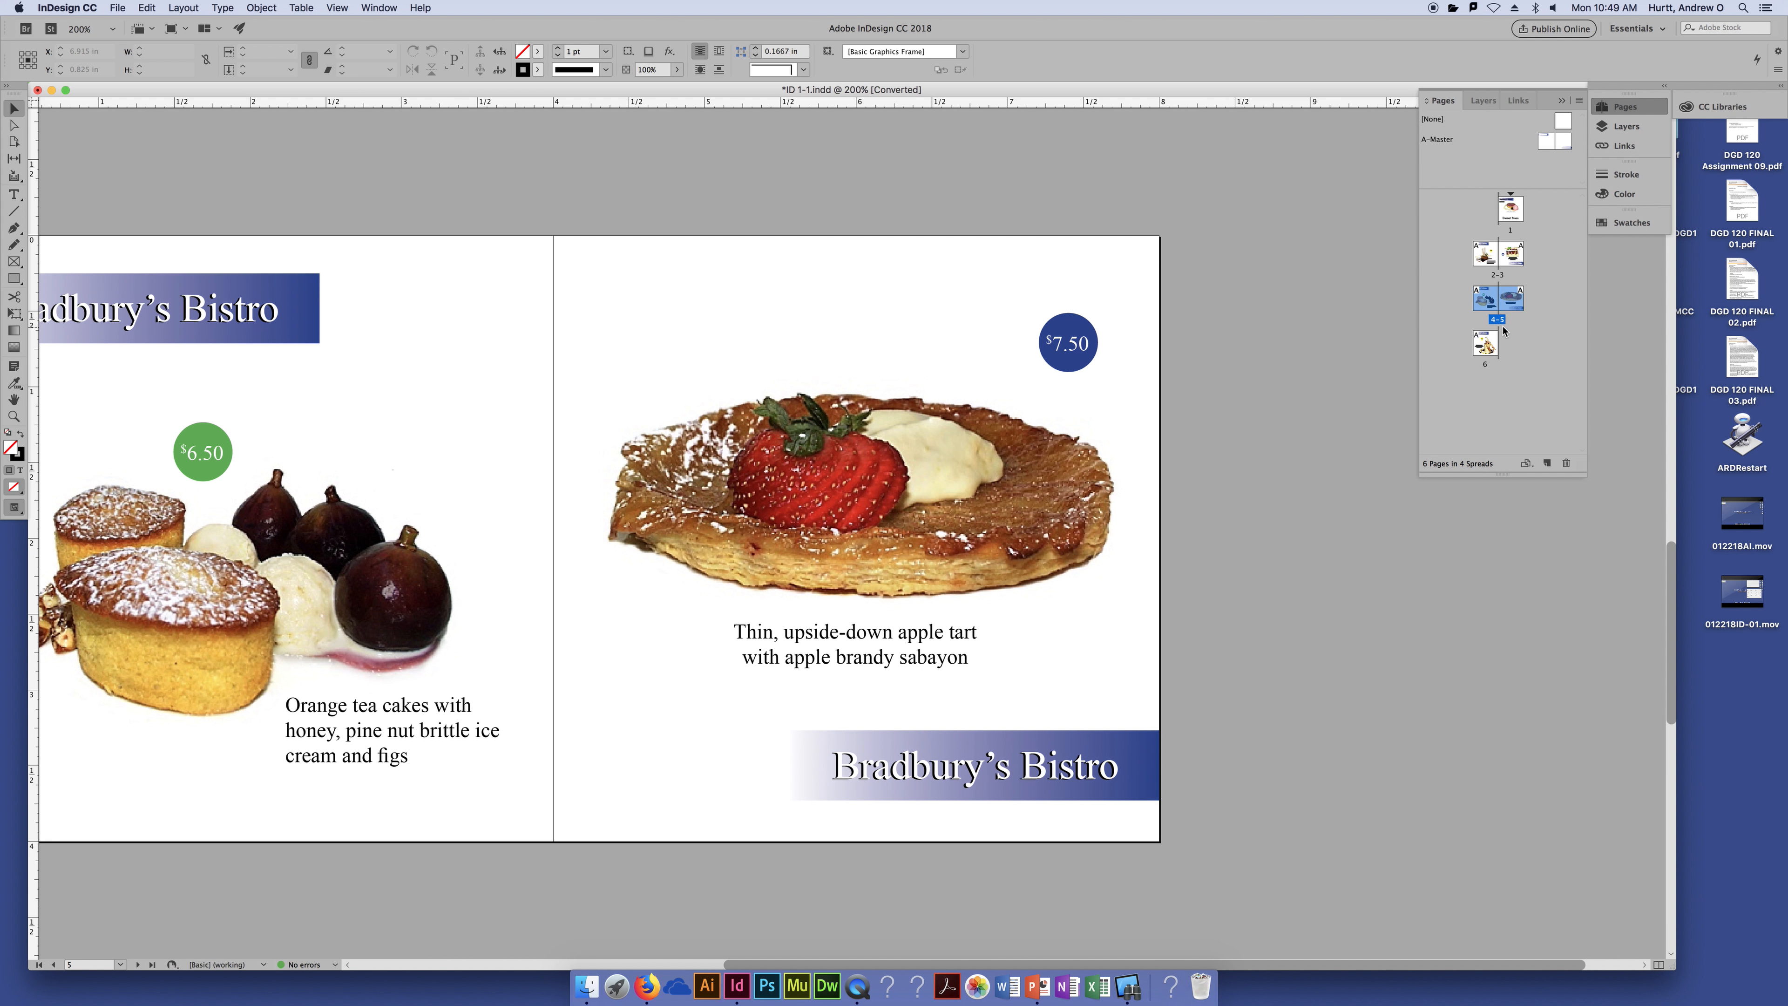
double_click(1496, 275)
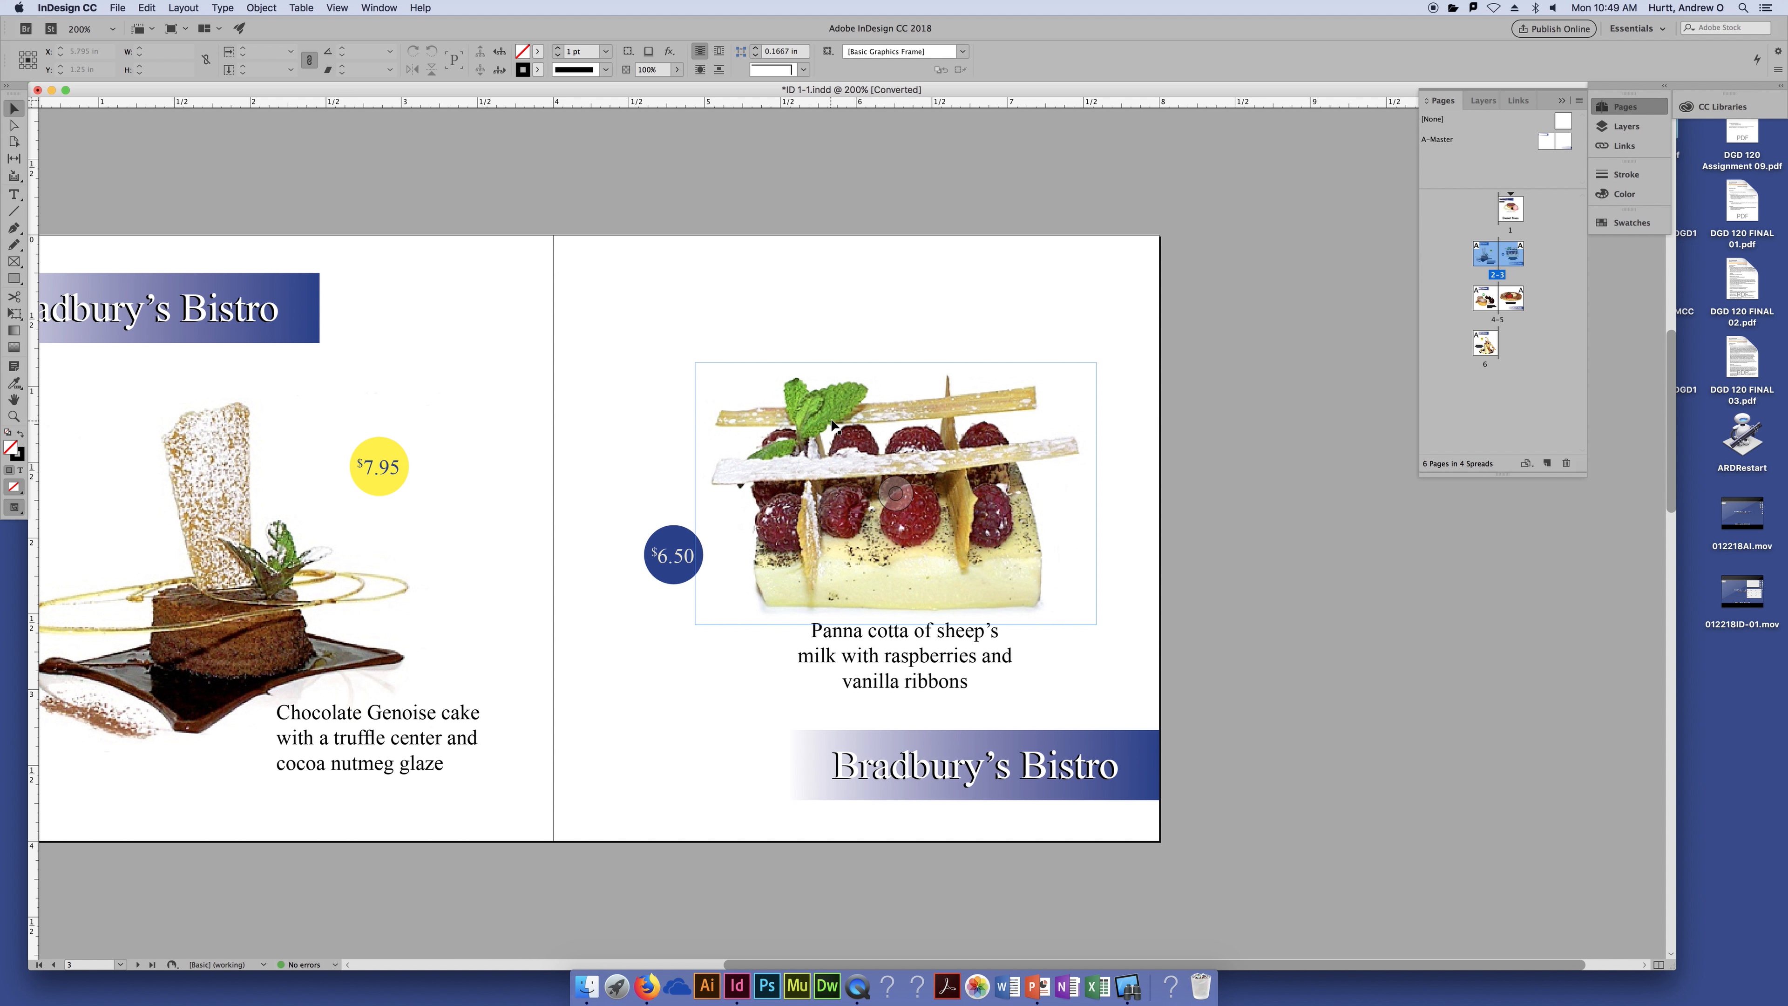
drag(553, 333, 800, 321)
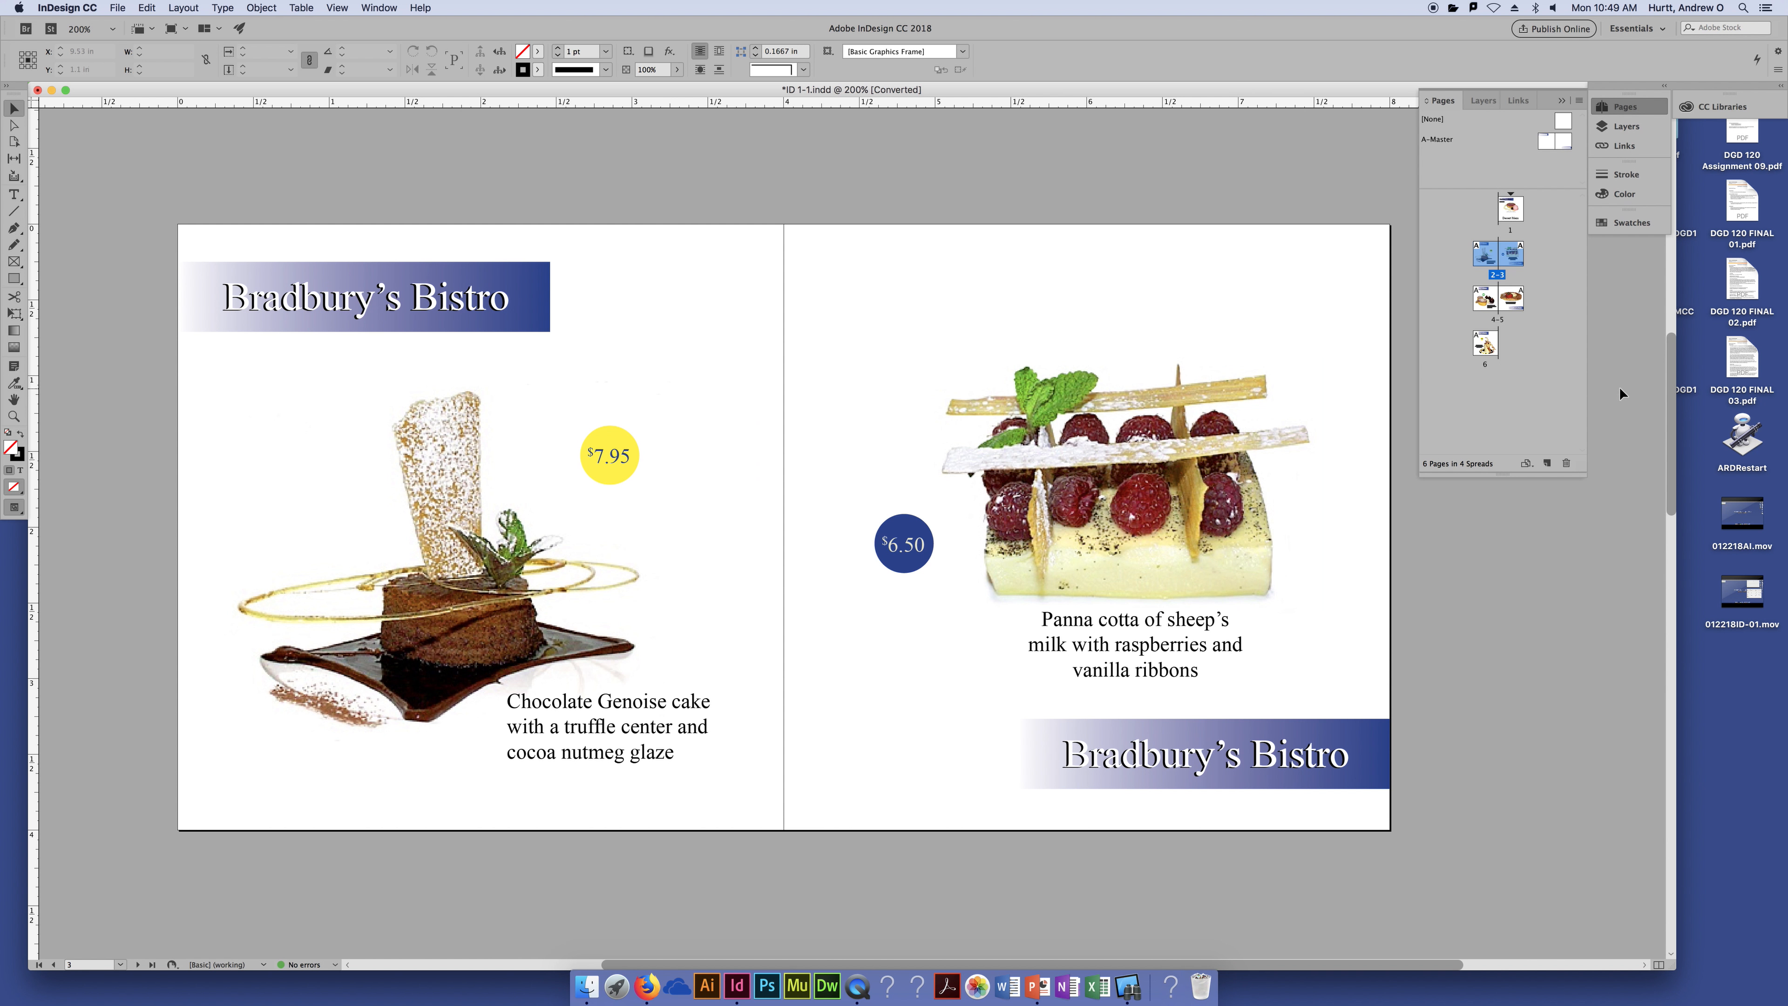
View the whole page 4-5 spread, and return to the cover on page 1, centered in the window.
double_click(1500, 322)
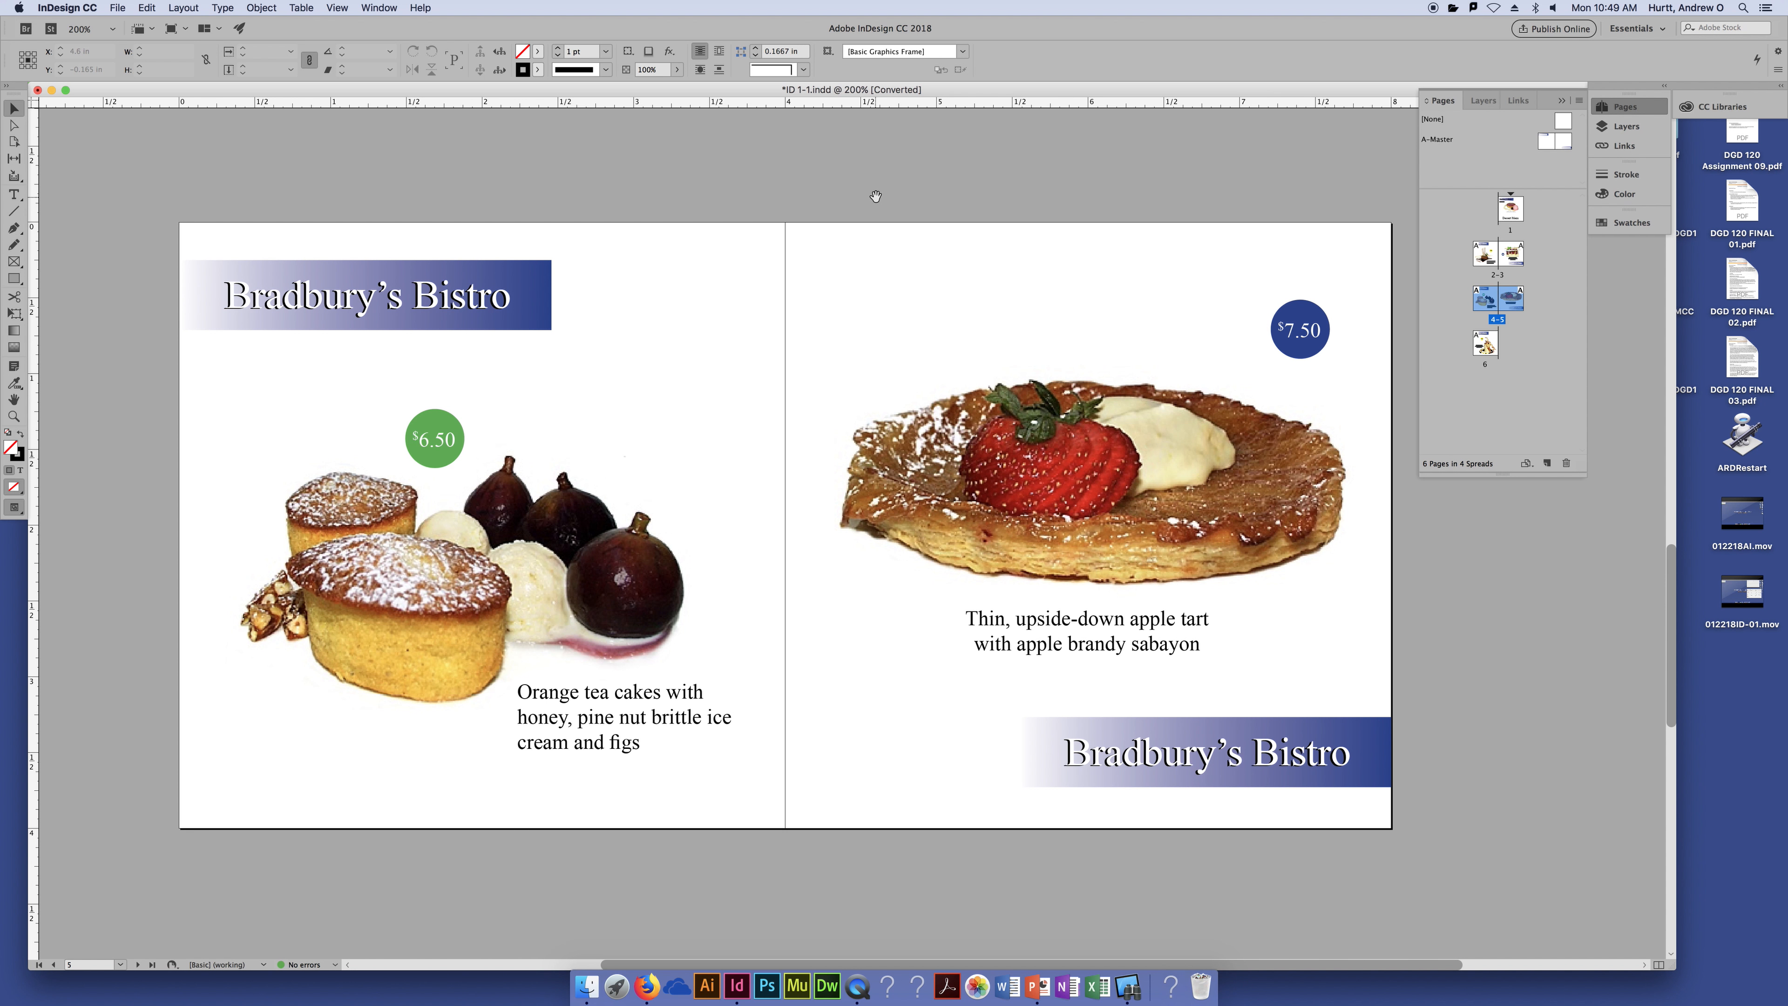
drag(631, 375, 651, 273)
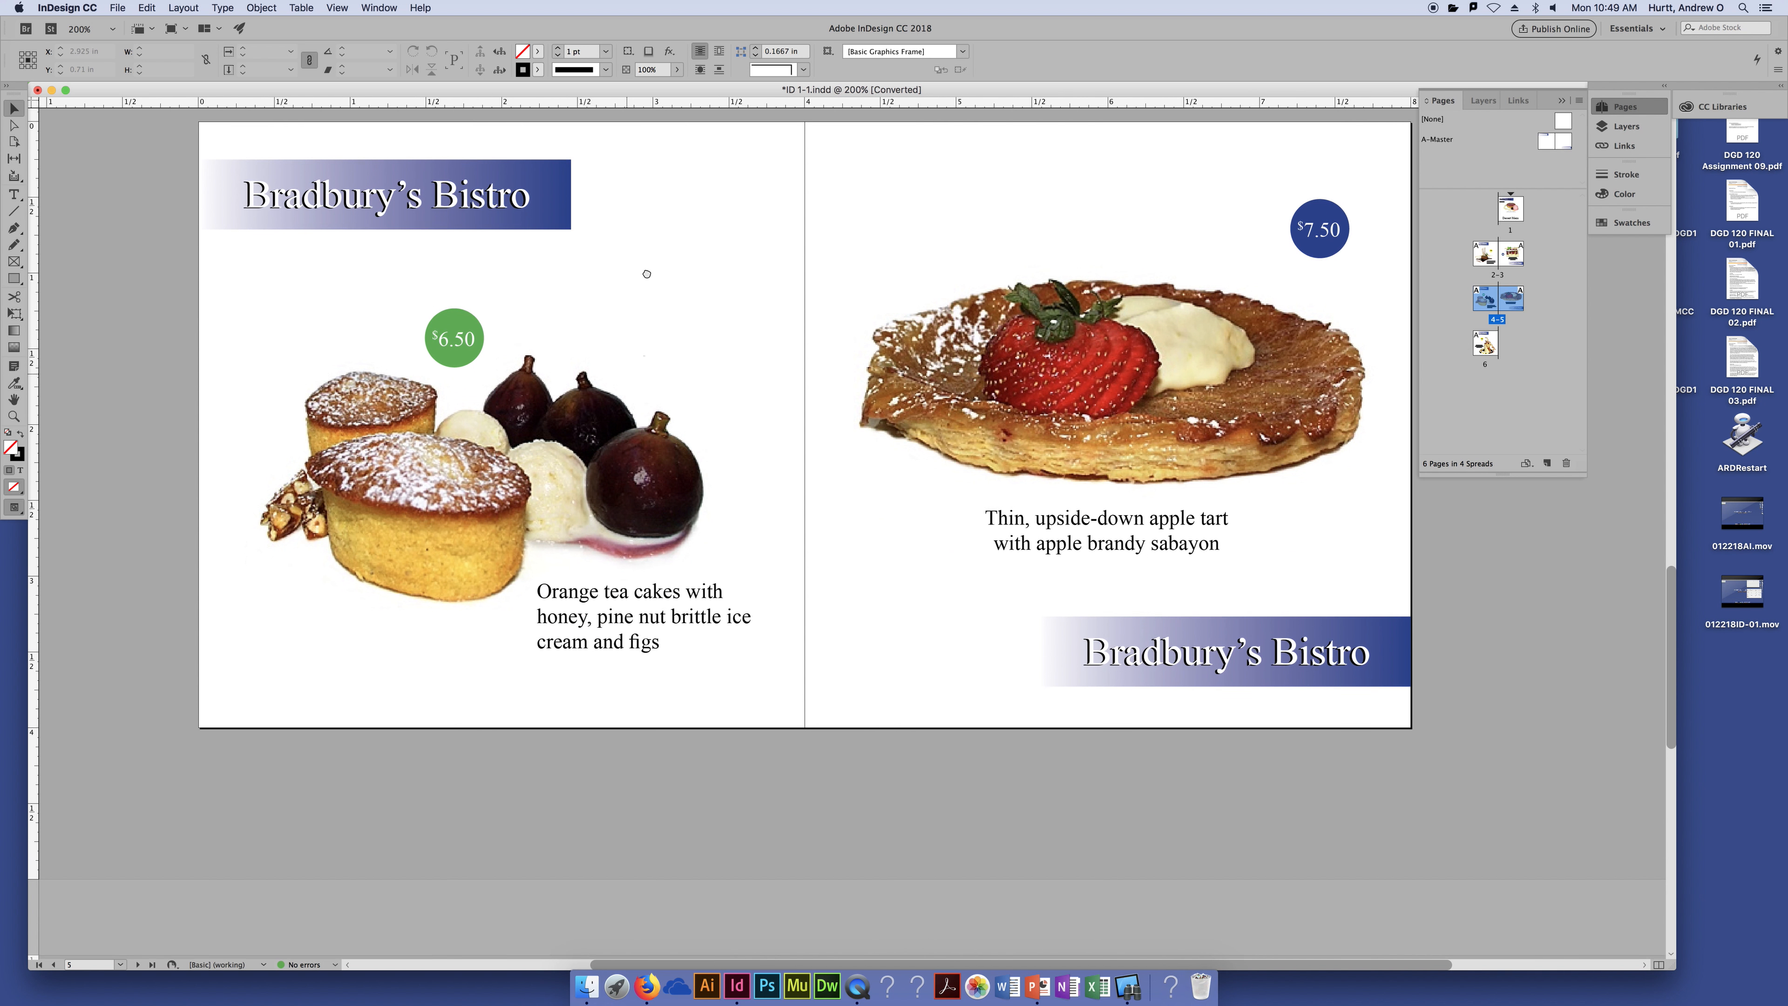
drag(854, 256, 622, 363)
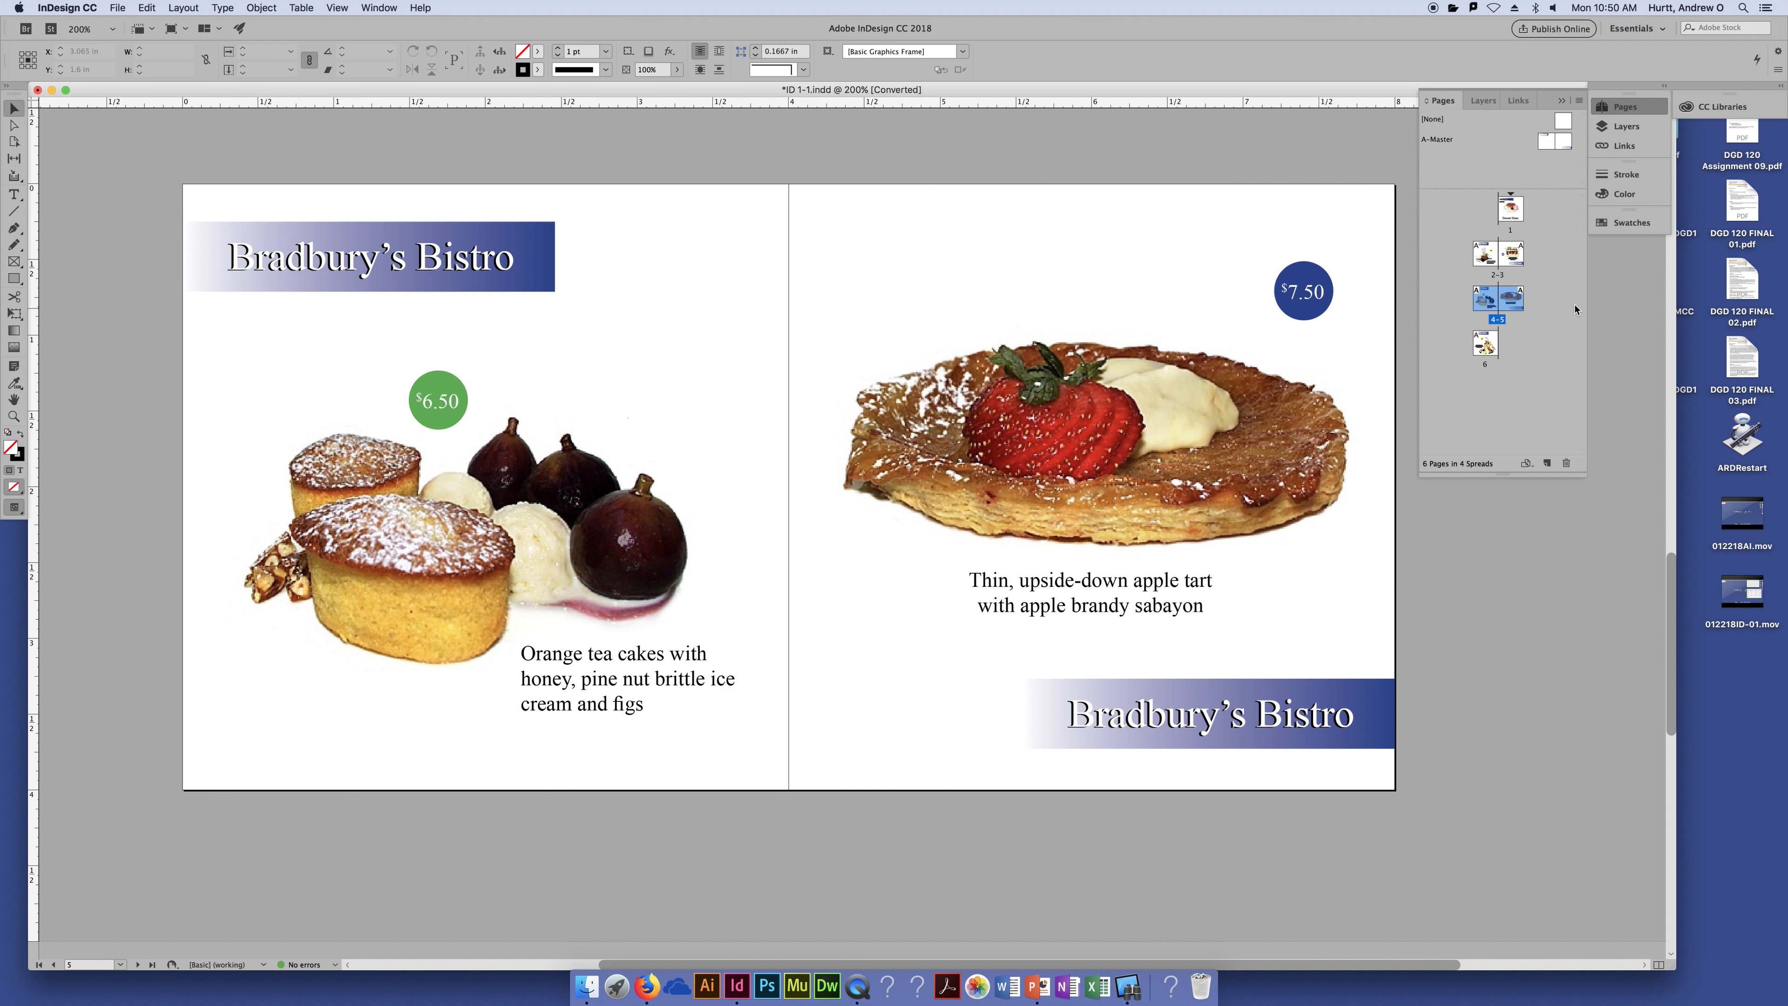
double_click(1510, 210)
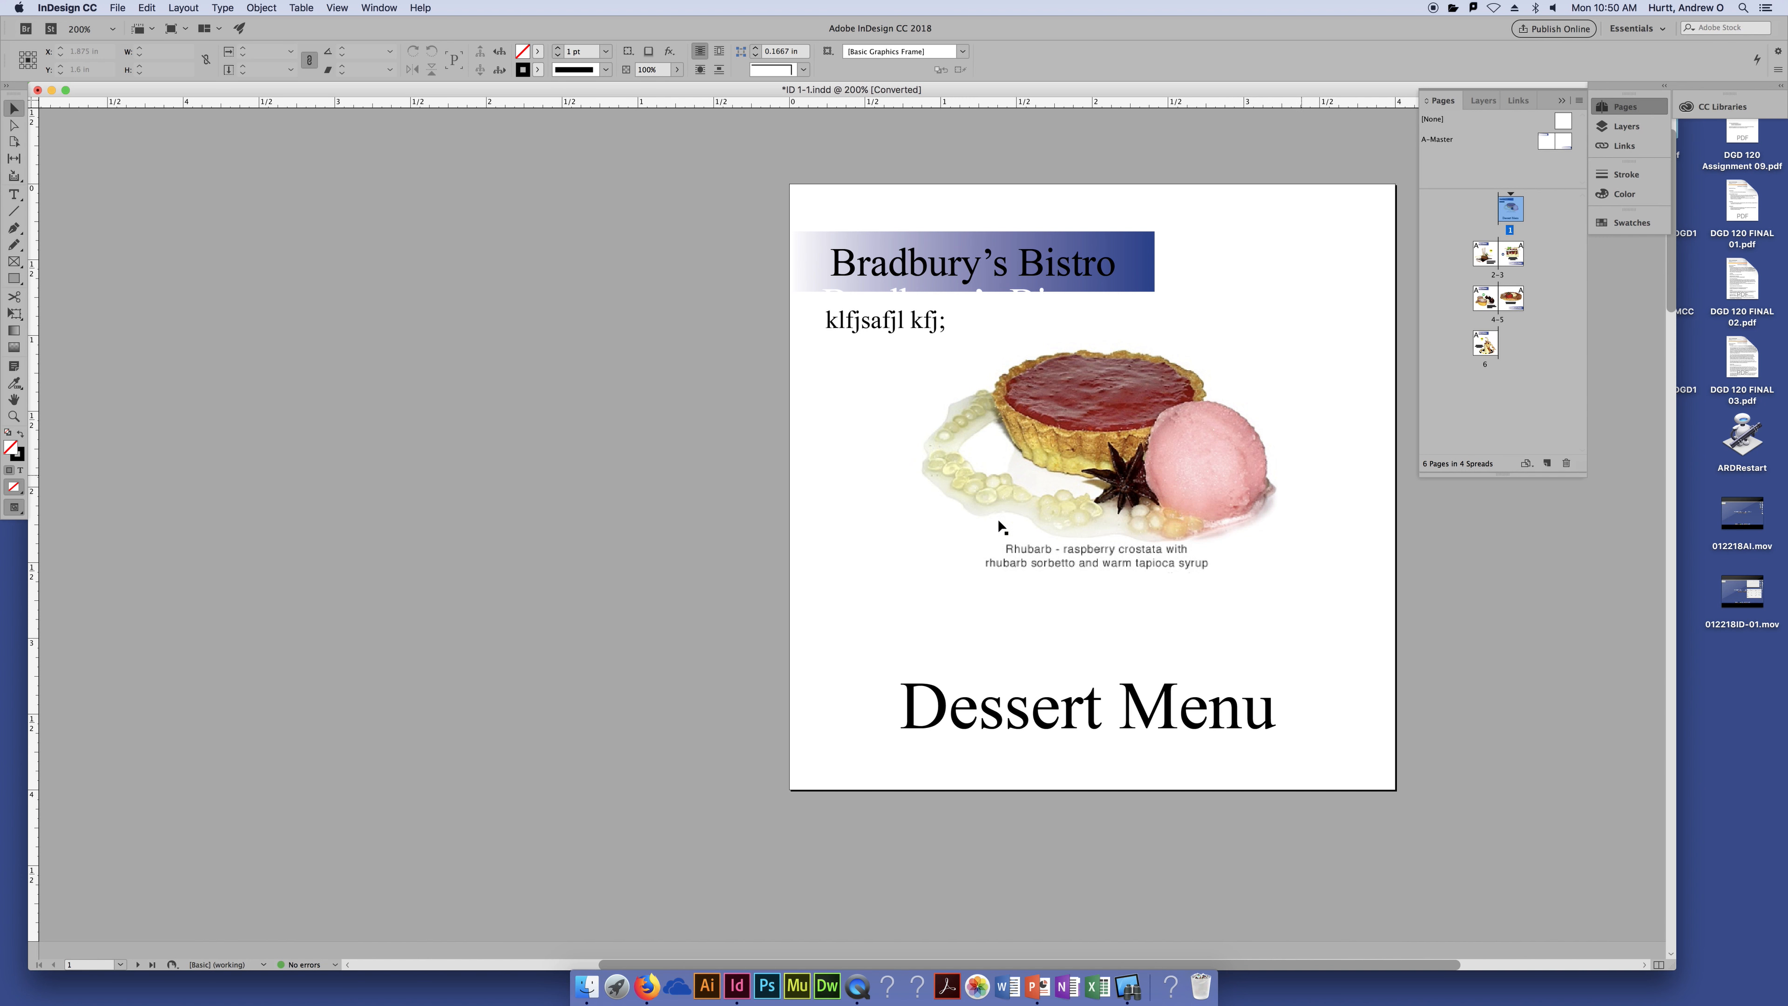
drag(1289, 450, 993, 451)
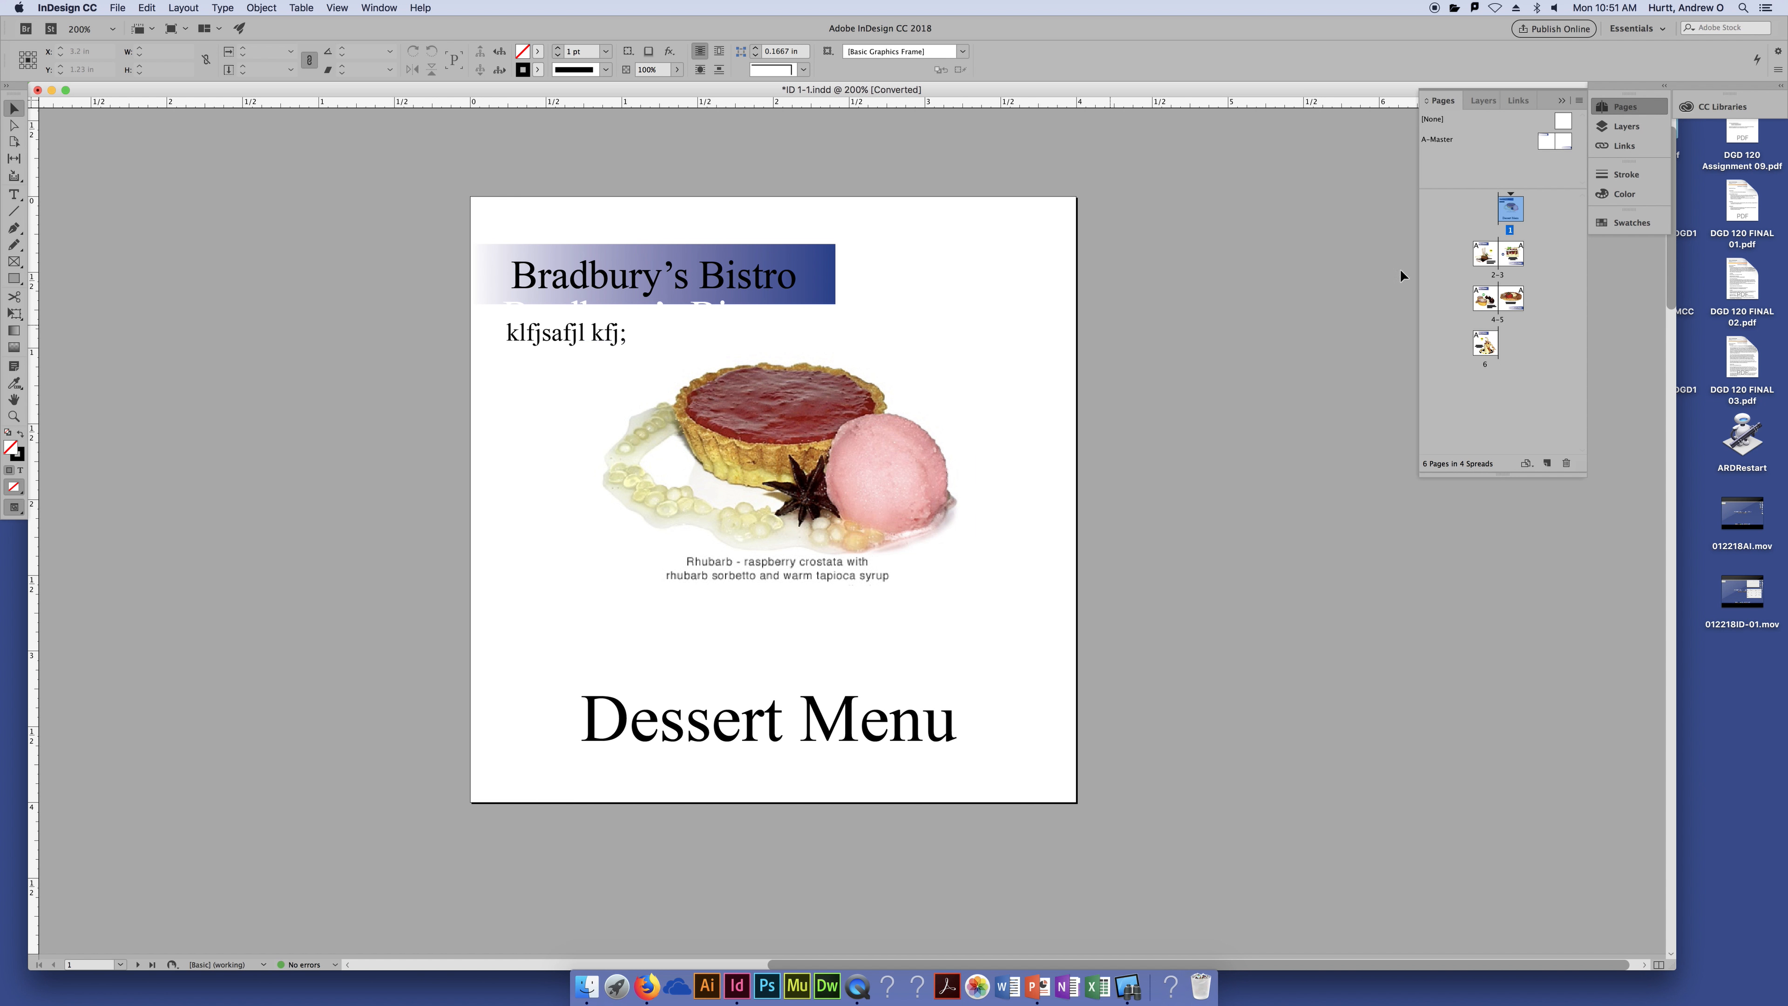
Activate the Type tool and compare its character formatting controls with its paragraph formatting controls.
click(14, 195)
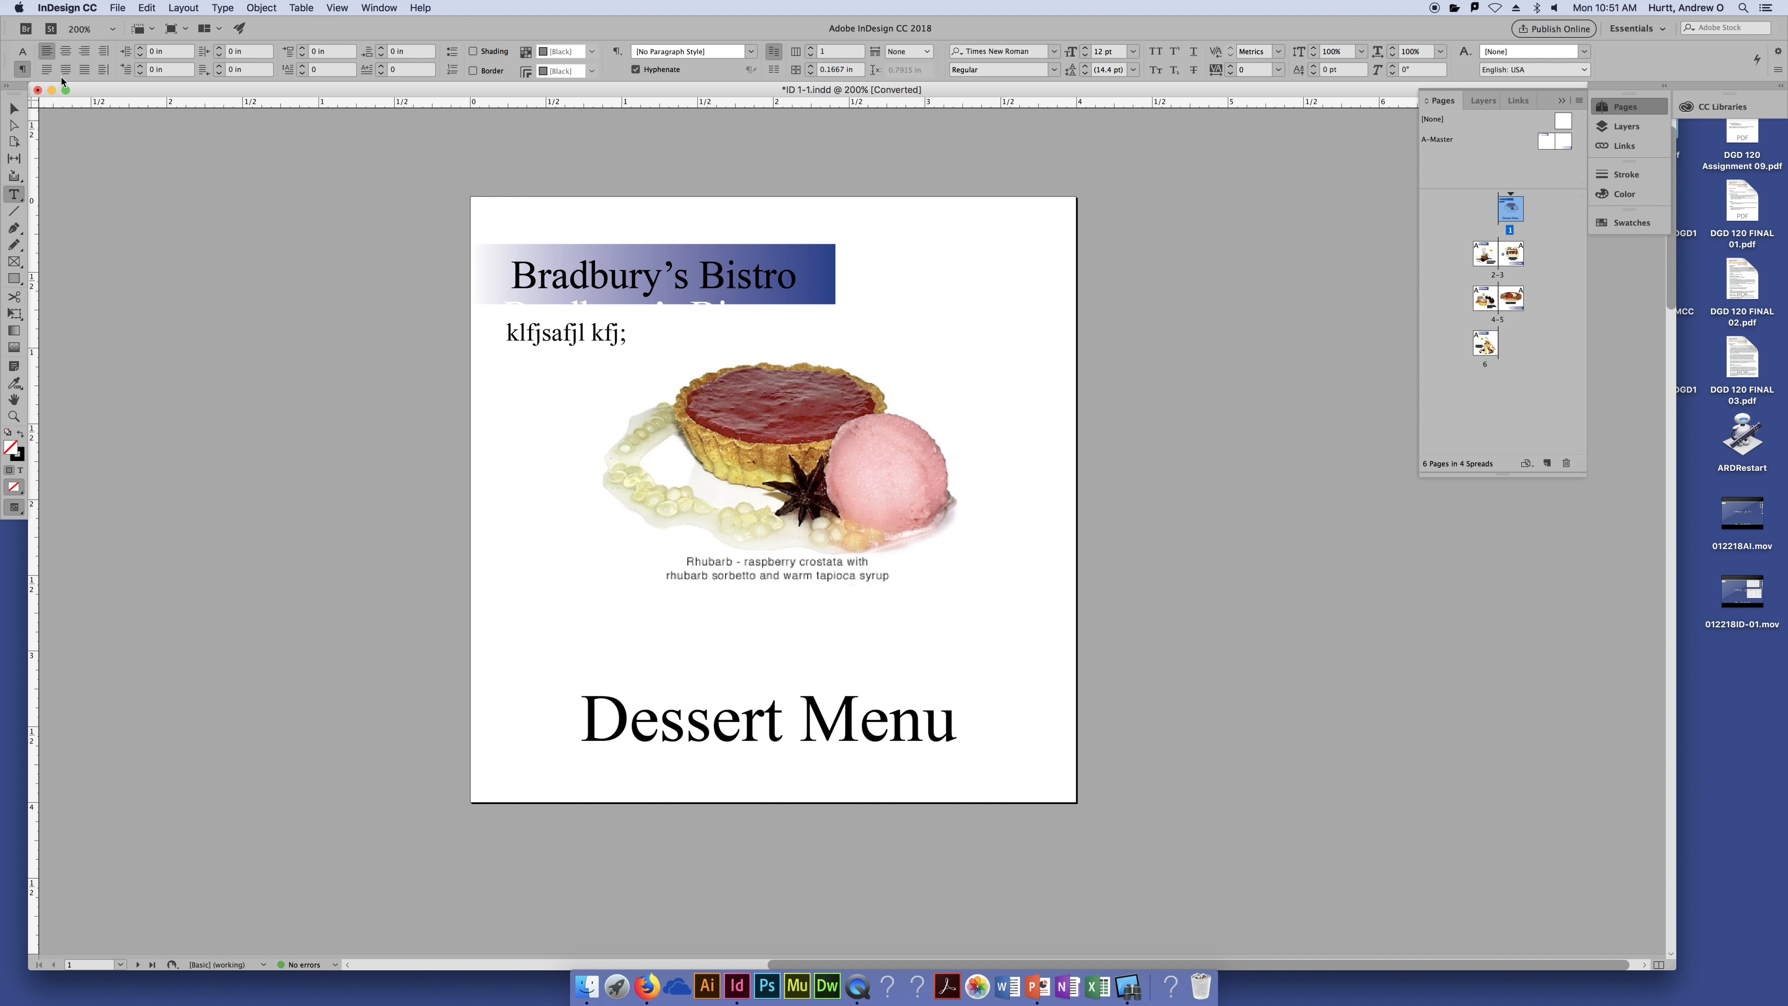
click(21, 70)
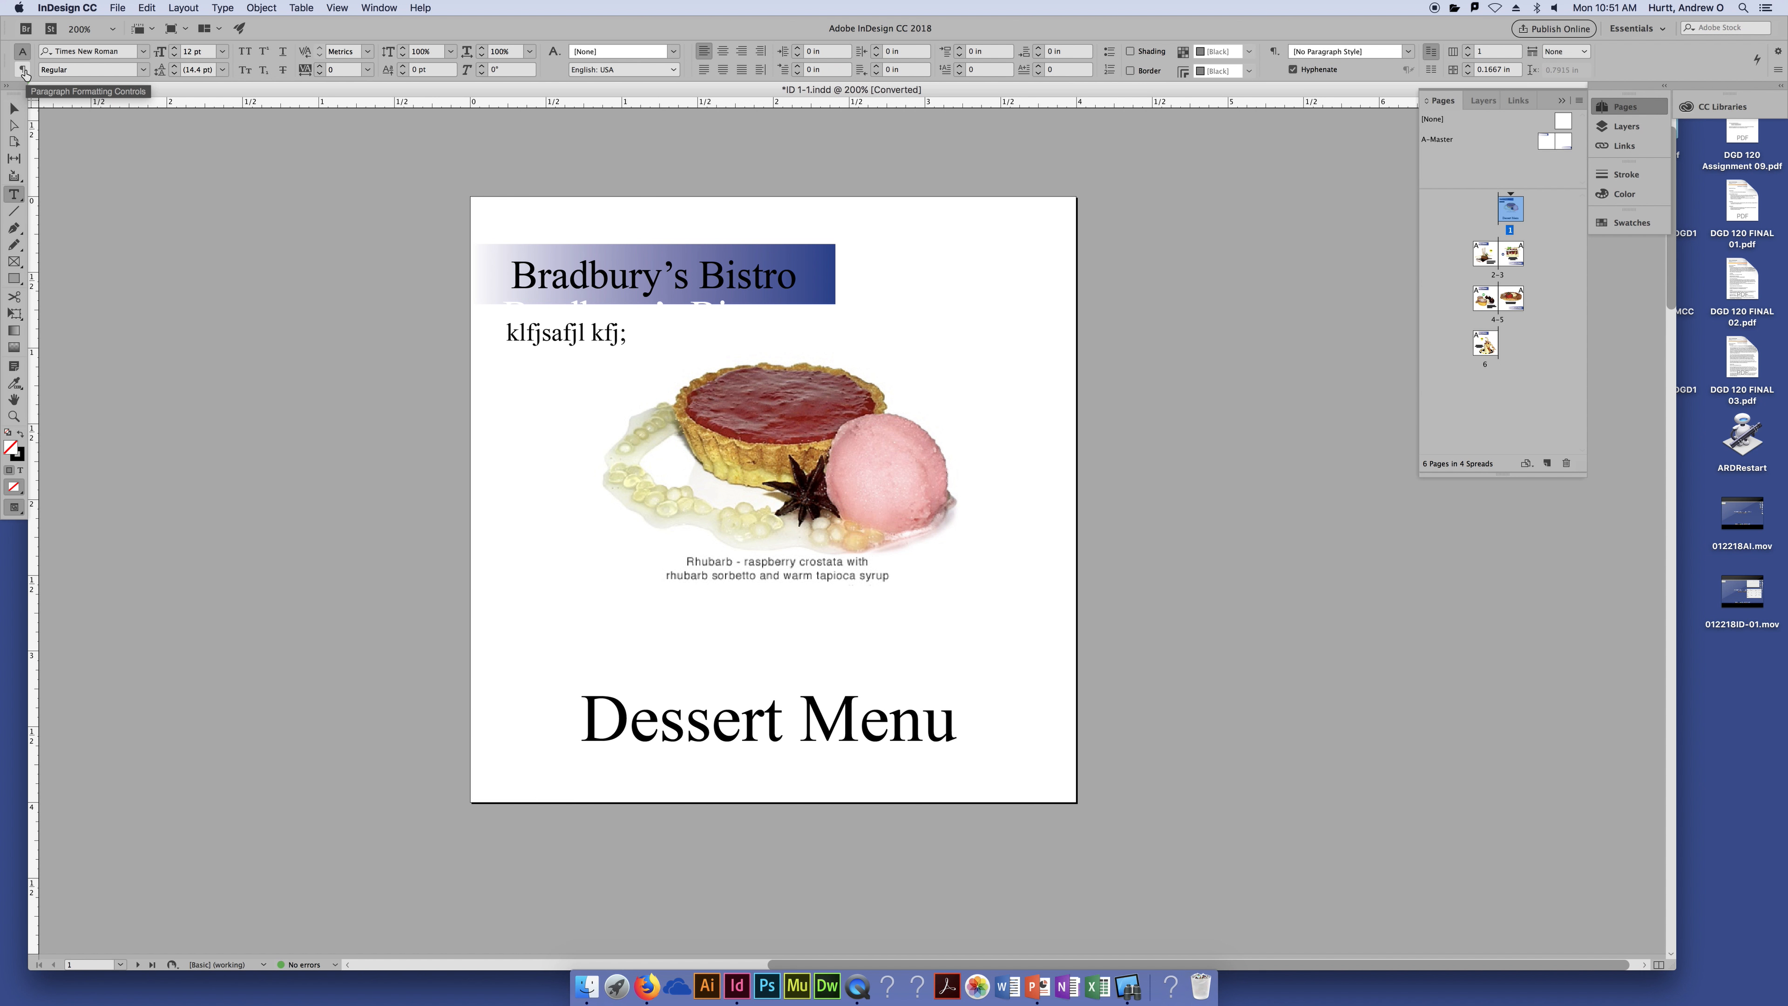
click(23, 71)
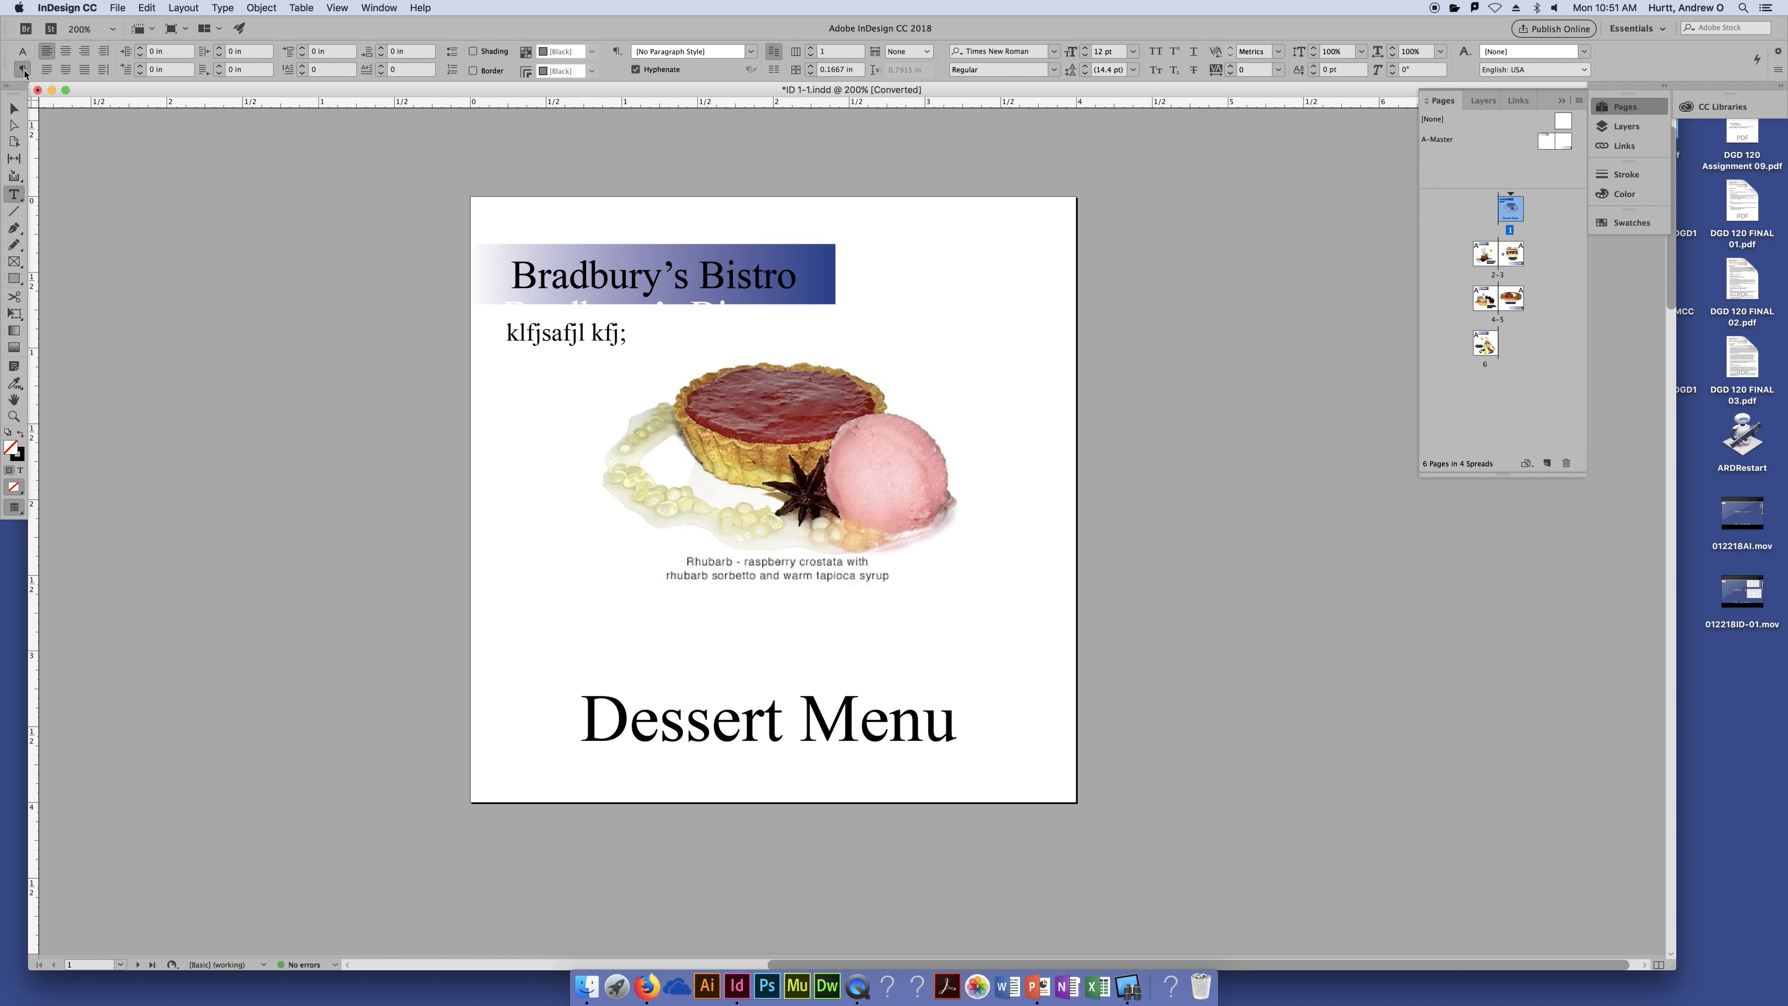
click(22, 50)
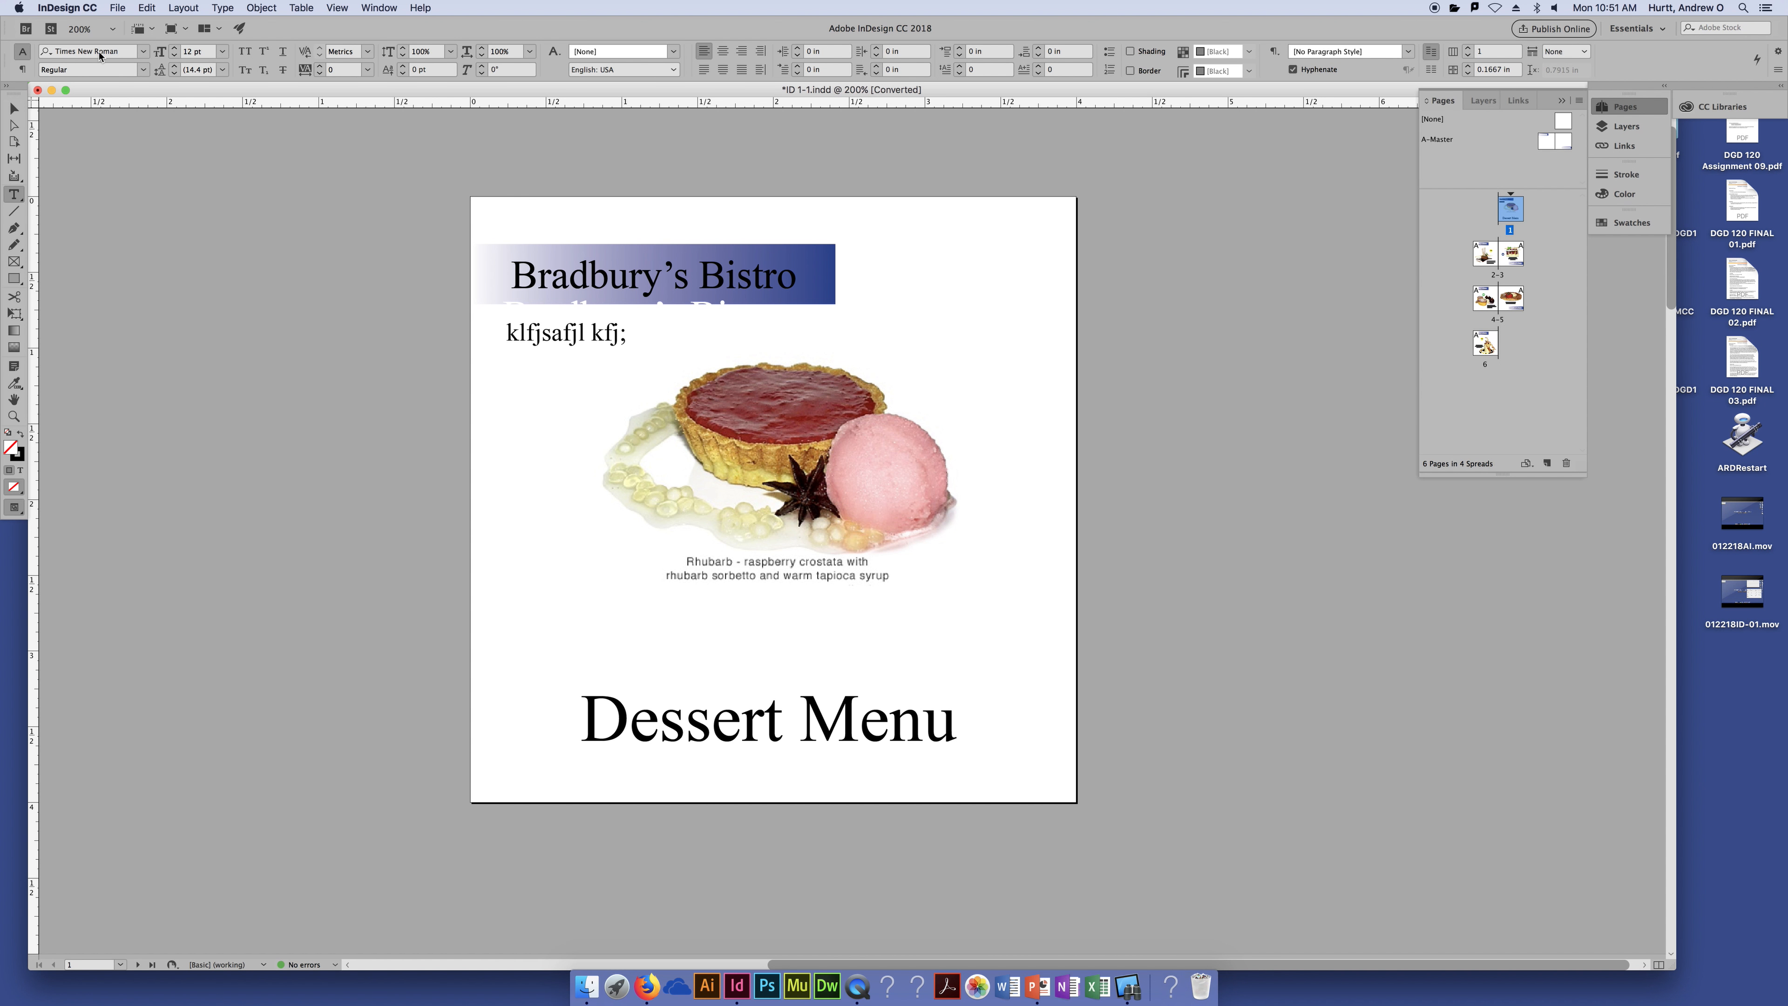
click(22, 69)
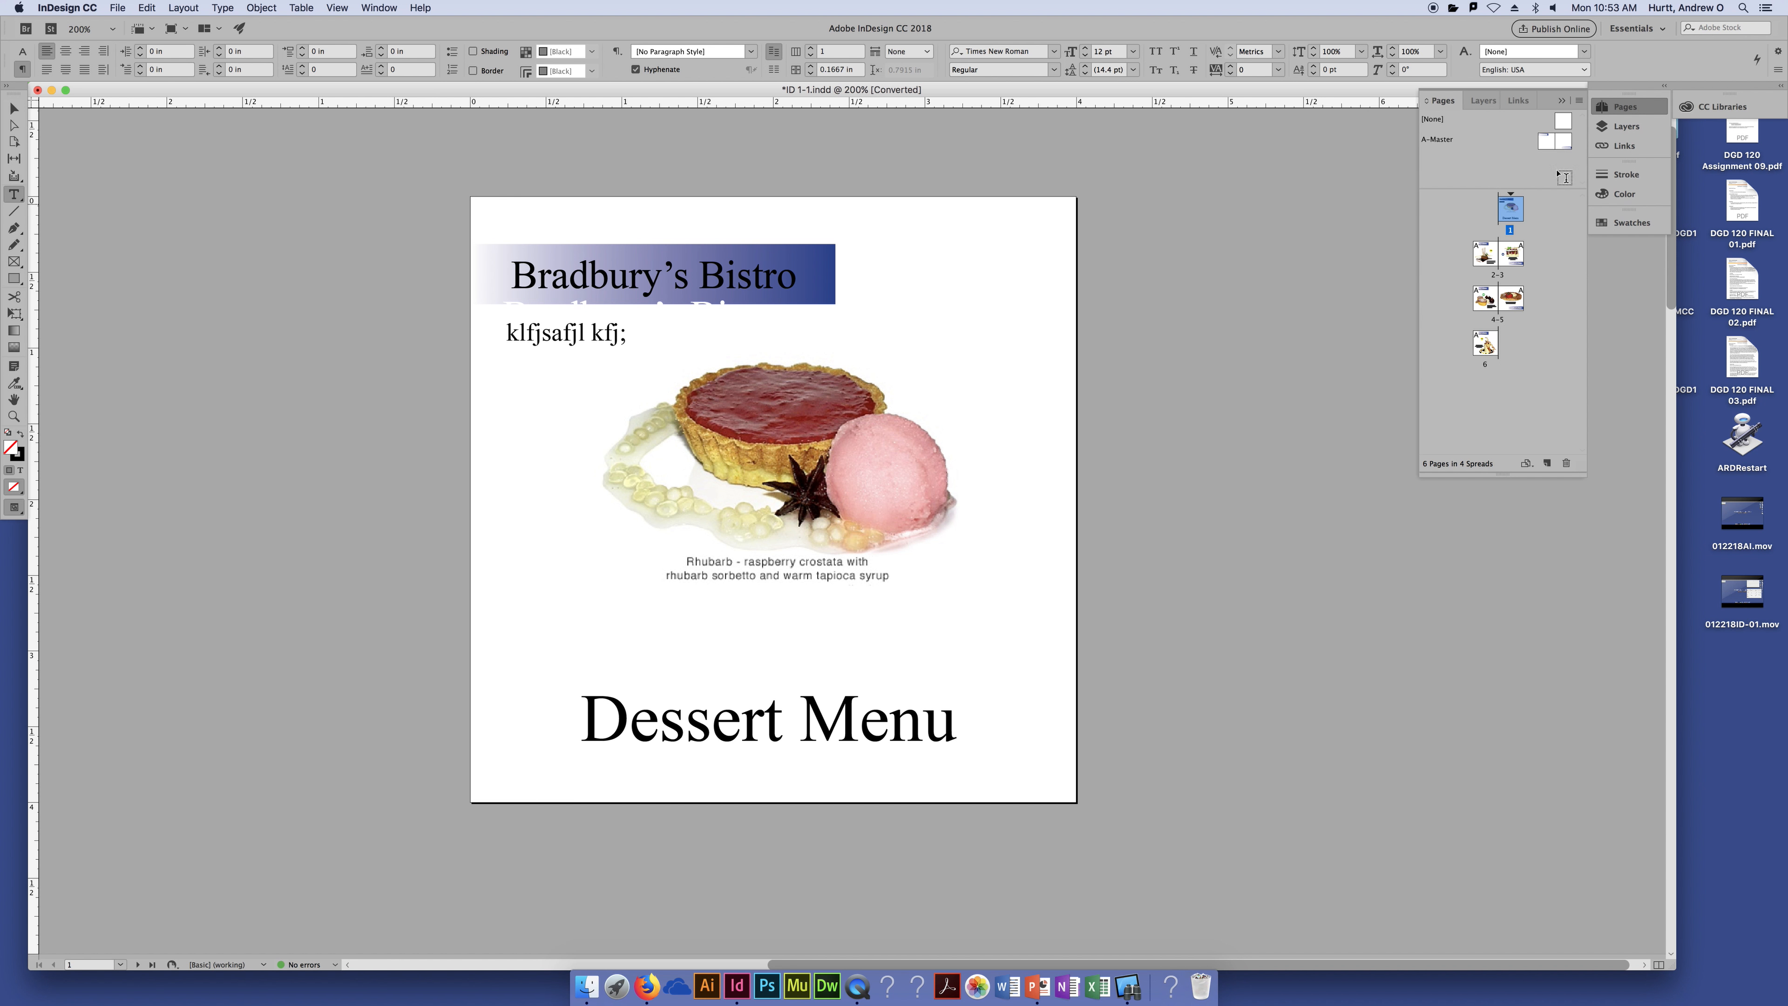
Detach Links from the group with Pages and Layers, and dock it in the same group as Swatches.
click(1518, 101)
drag(1340, 158, 1191, 170)
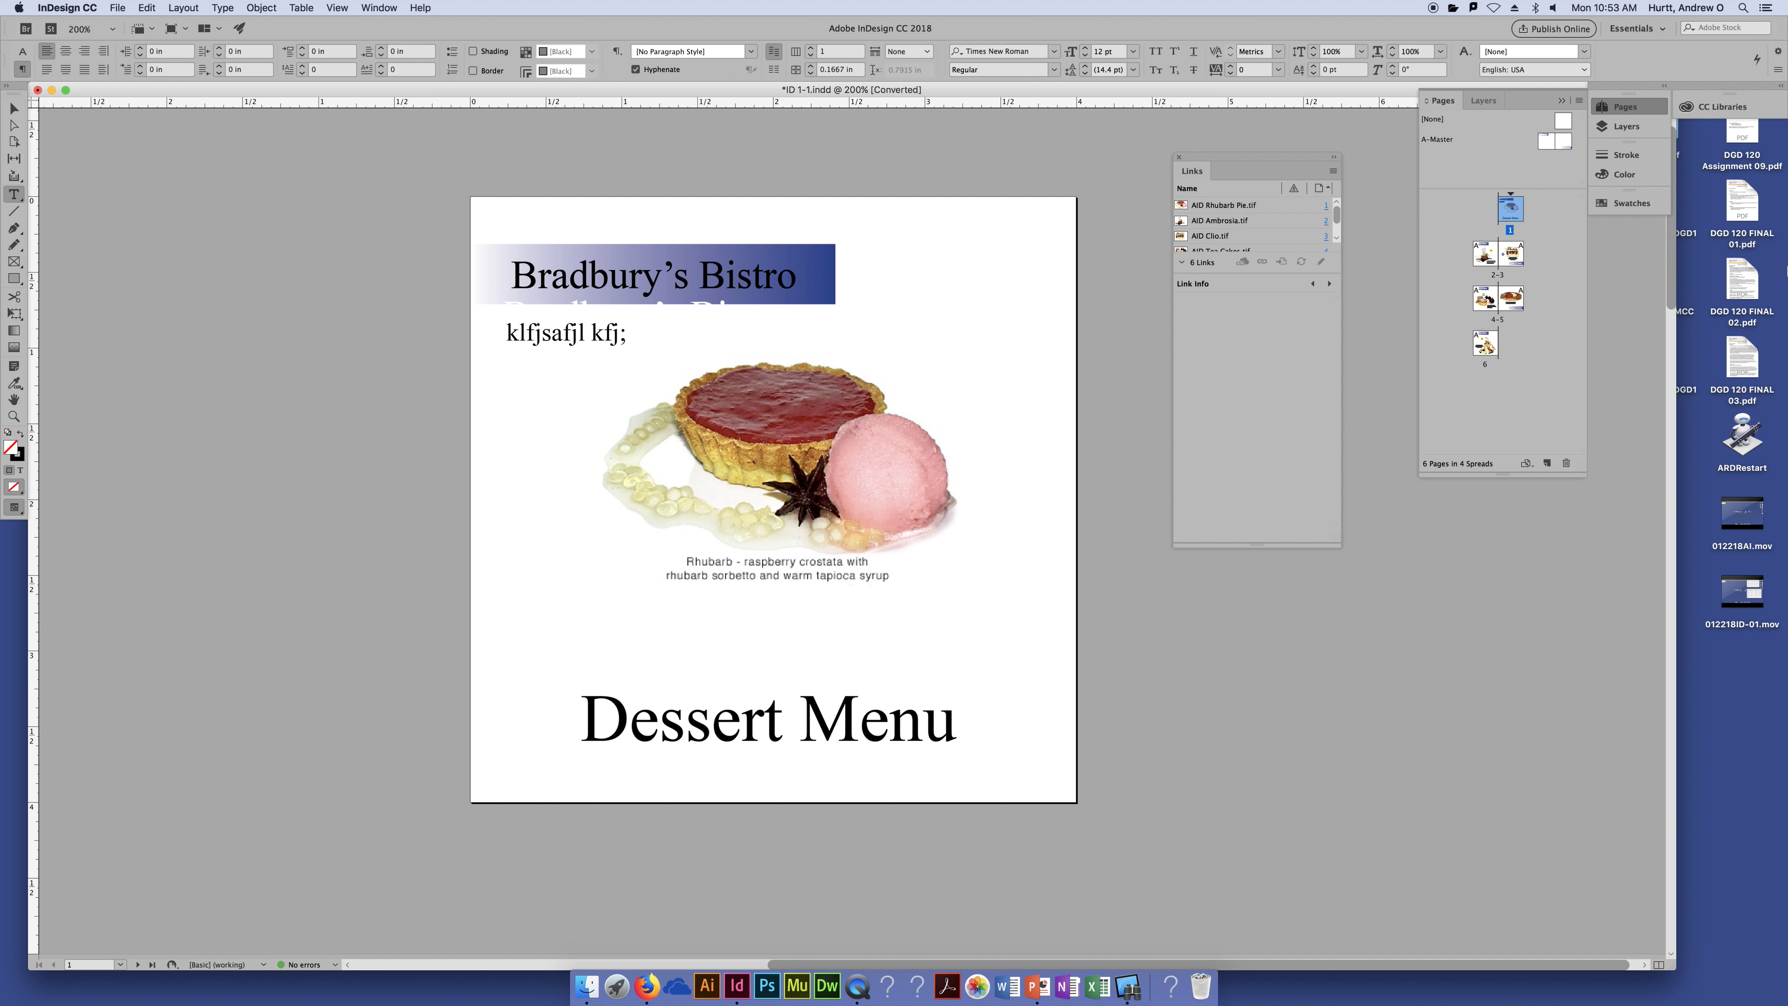
click(1630, 203)
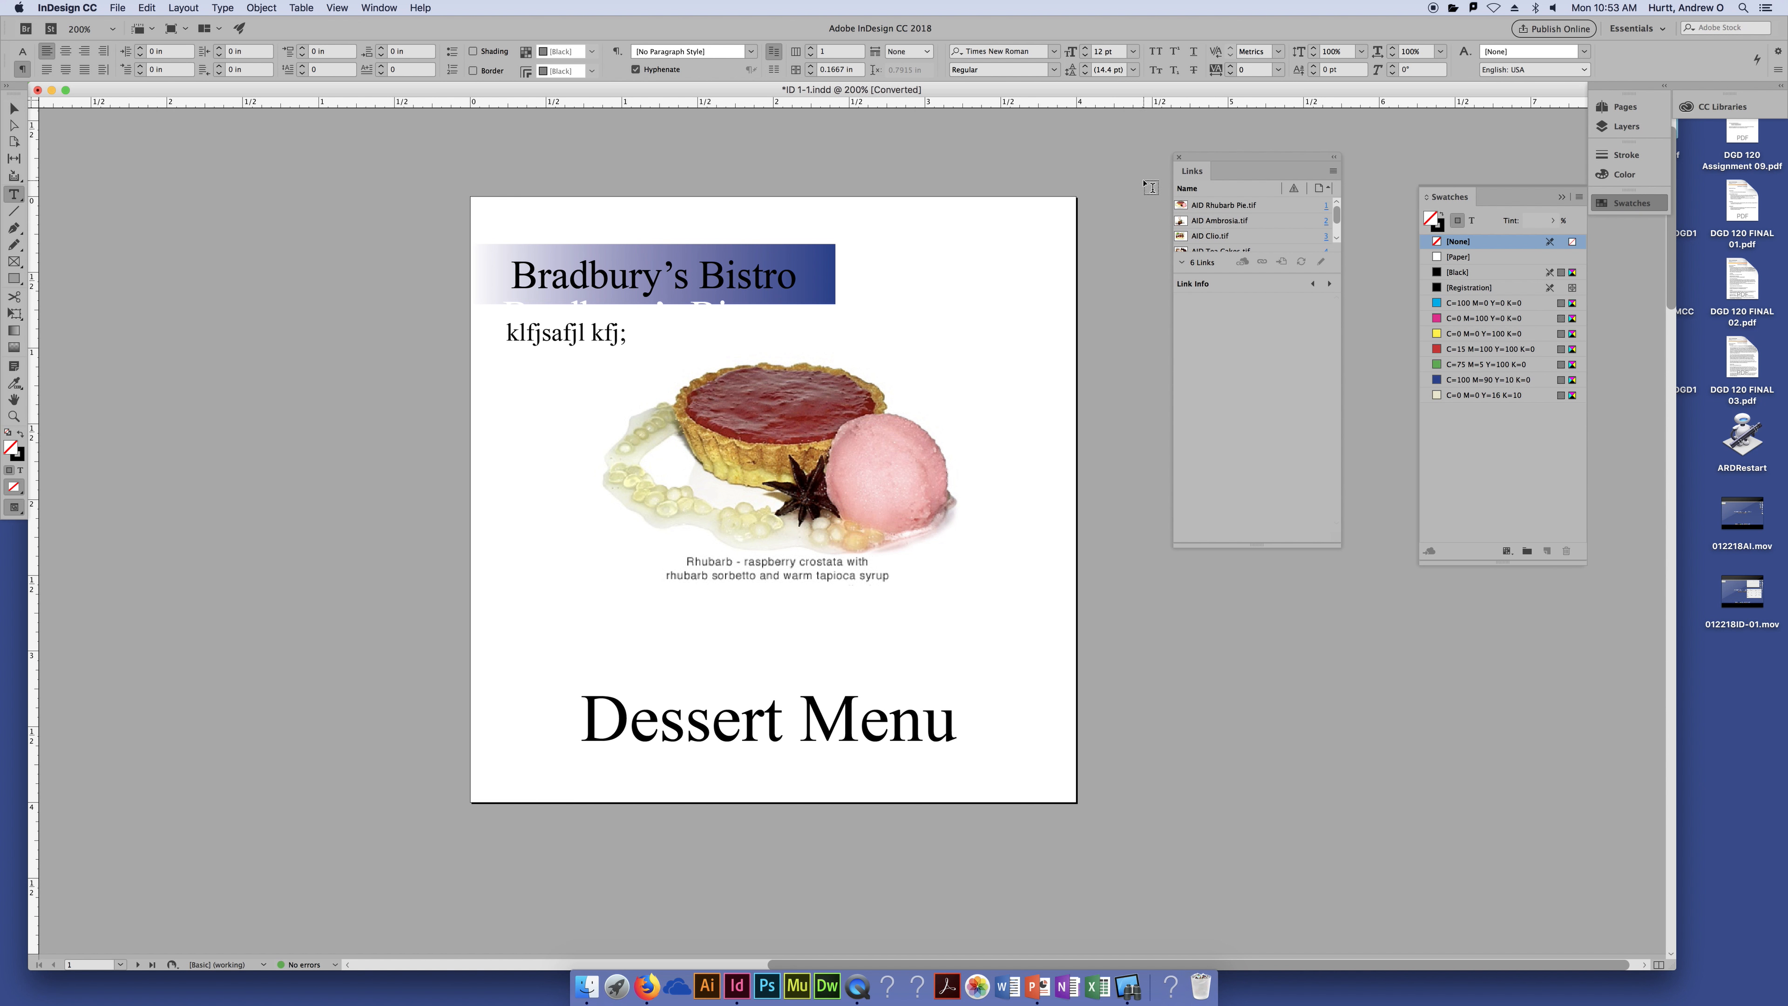
drag(1184, 173, 1505, 207)
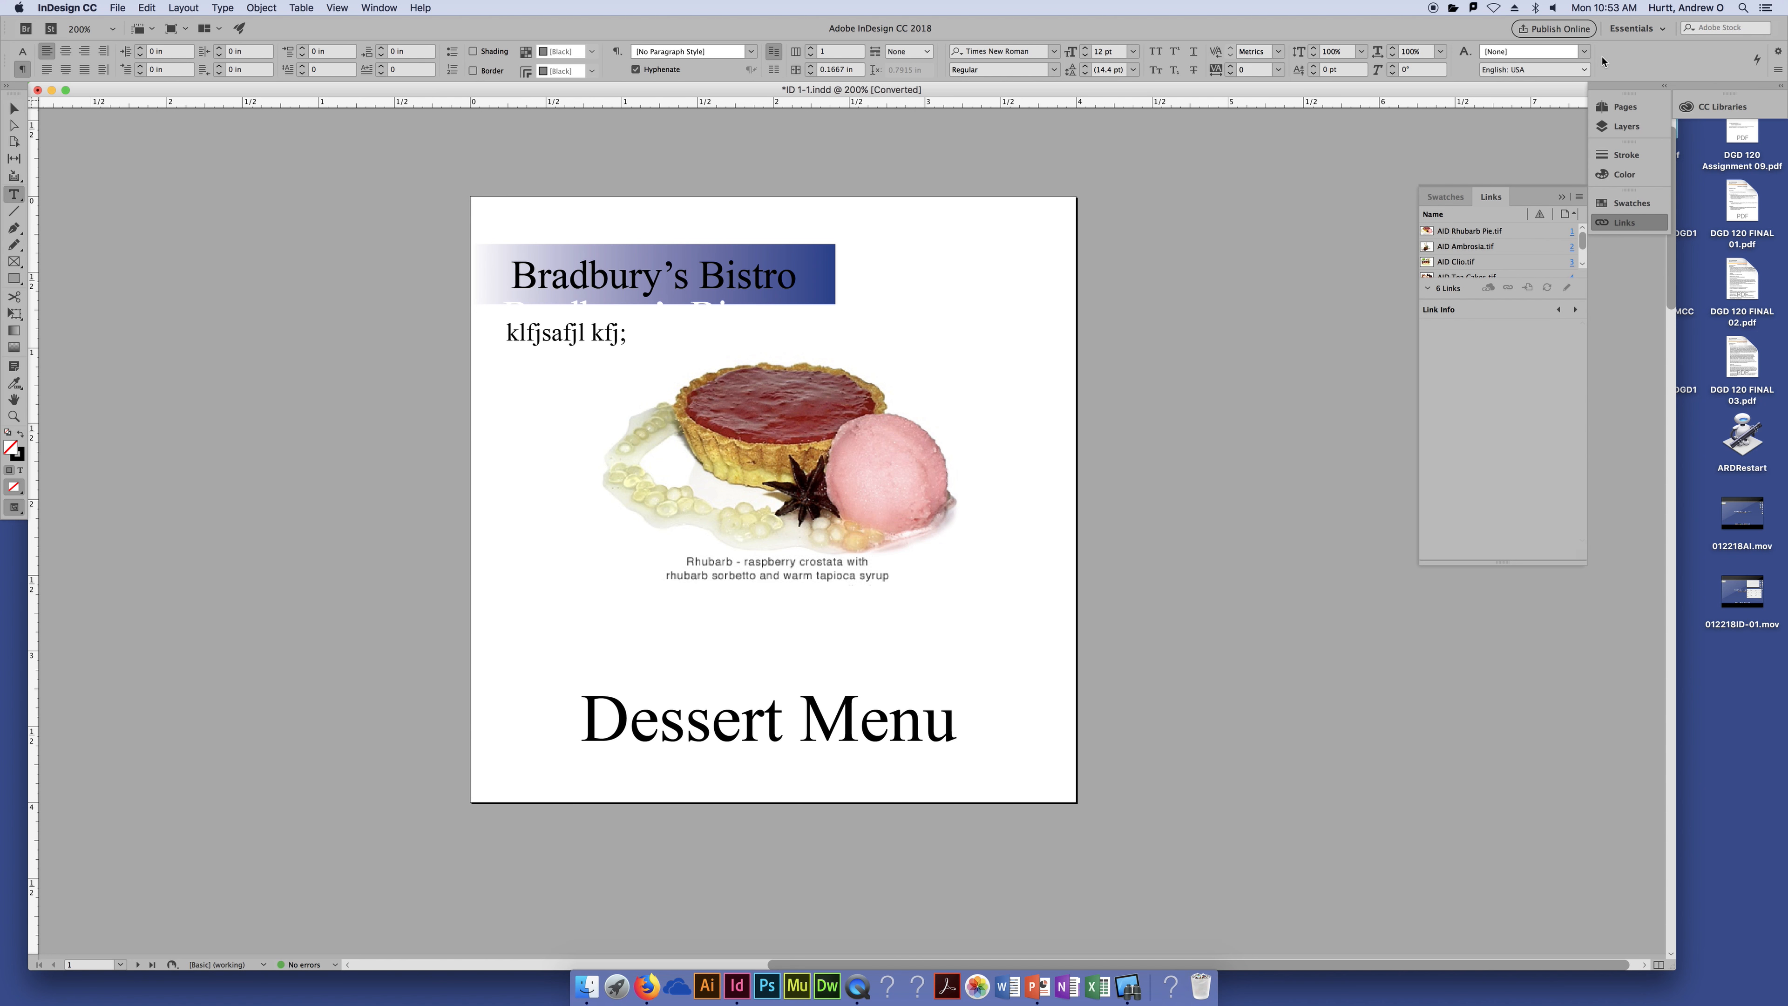
Detach Links from the Swatches group as a floating panel, and reset the Essentials workspace to its default layout.
drag(1489, 198, 1280, 175)
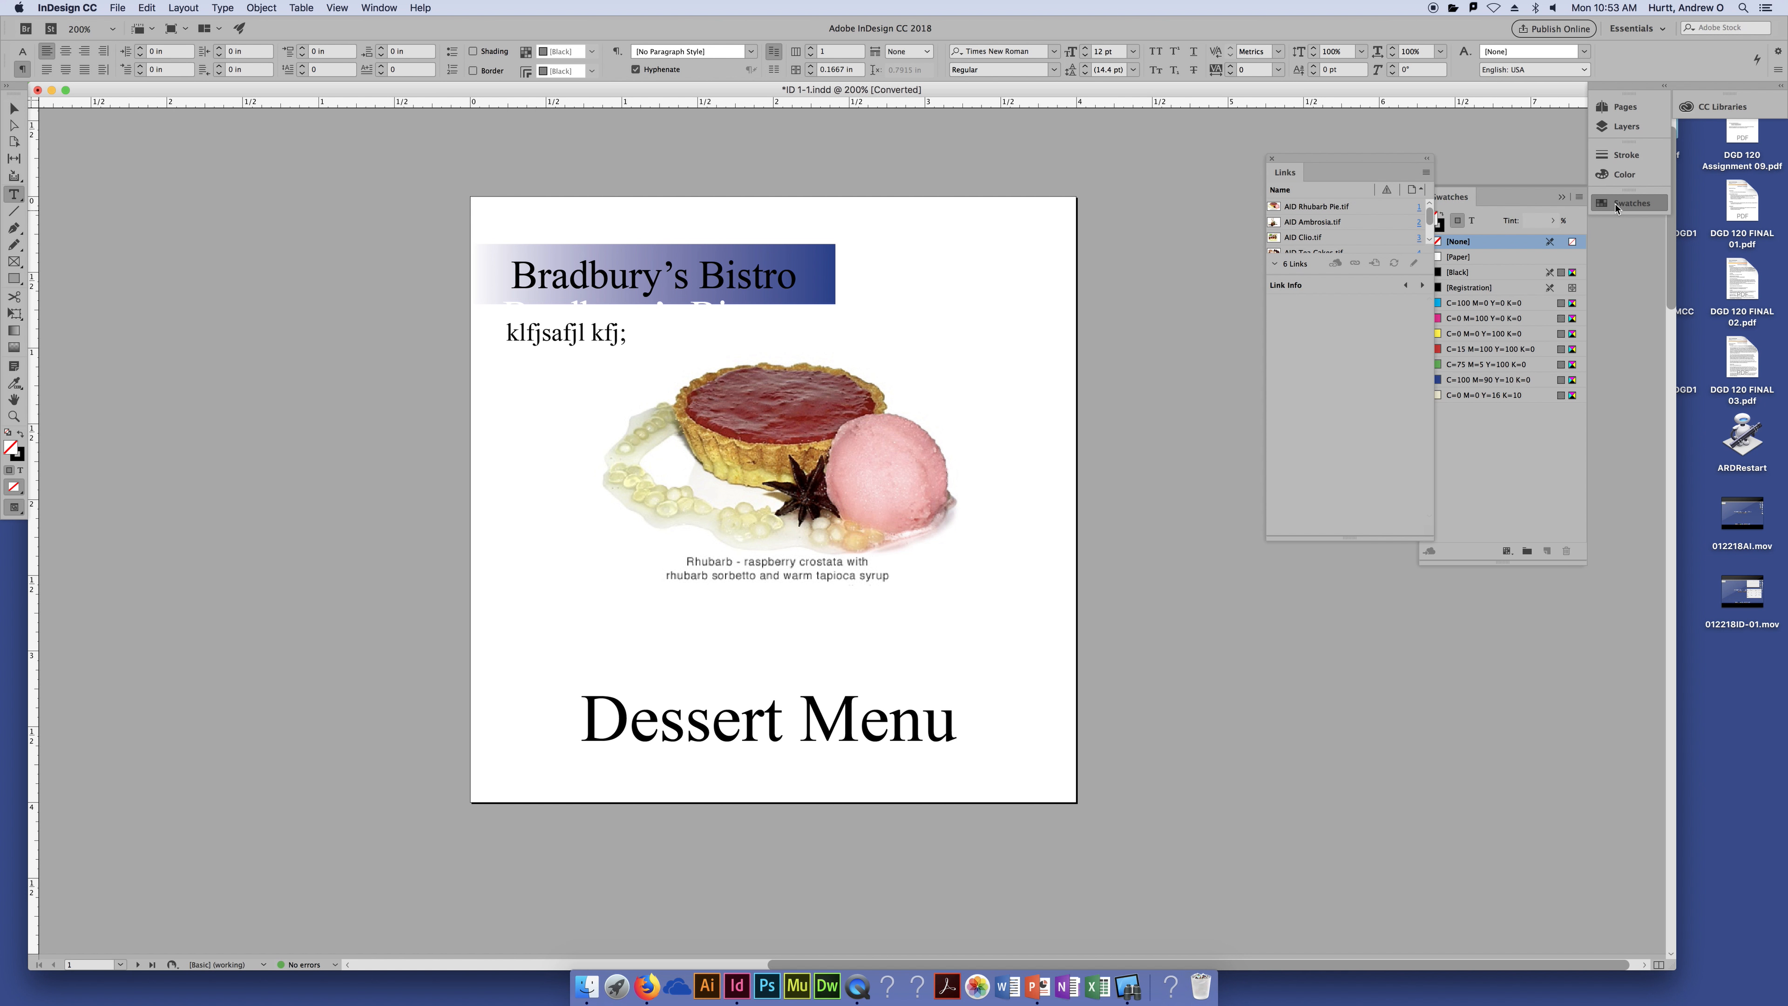
click(1619, 204)
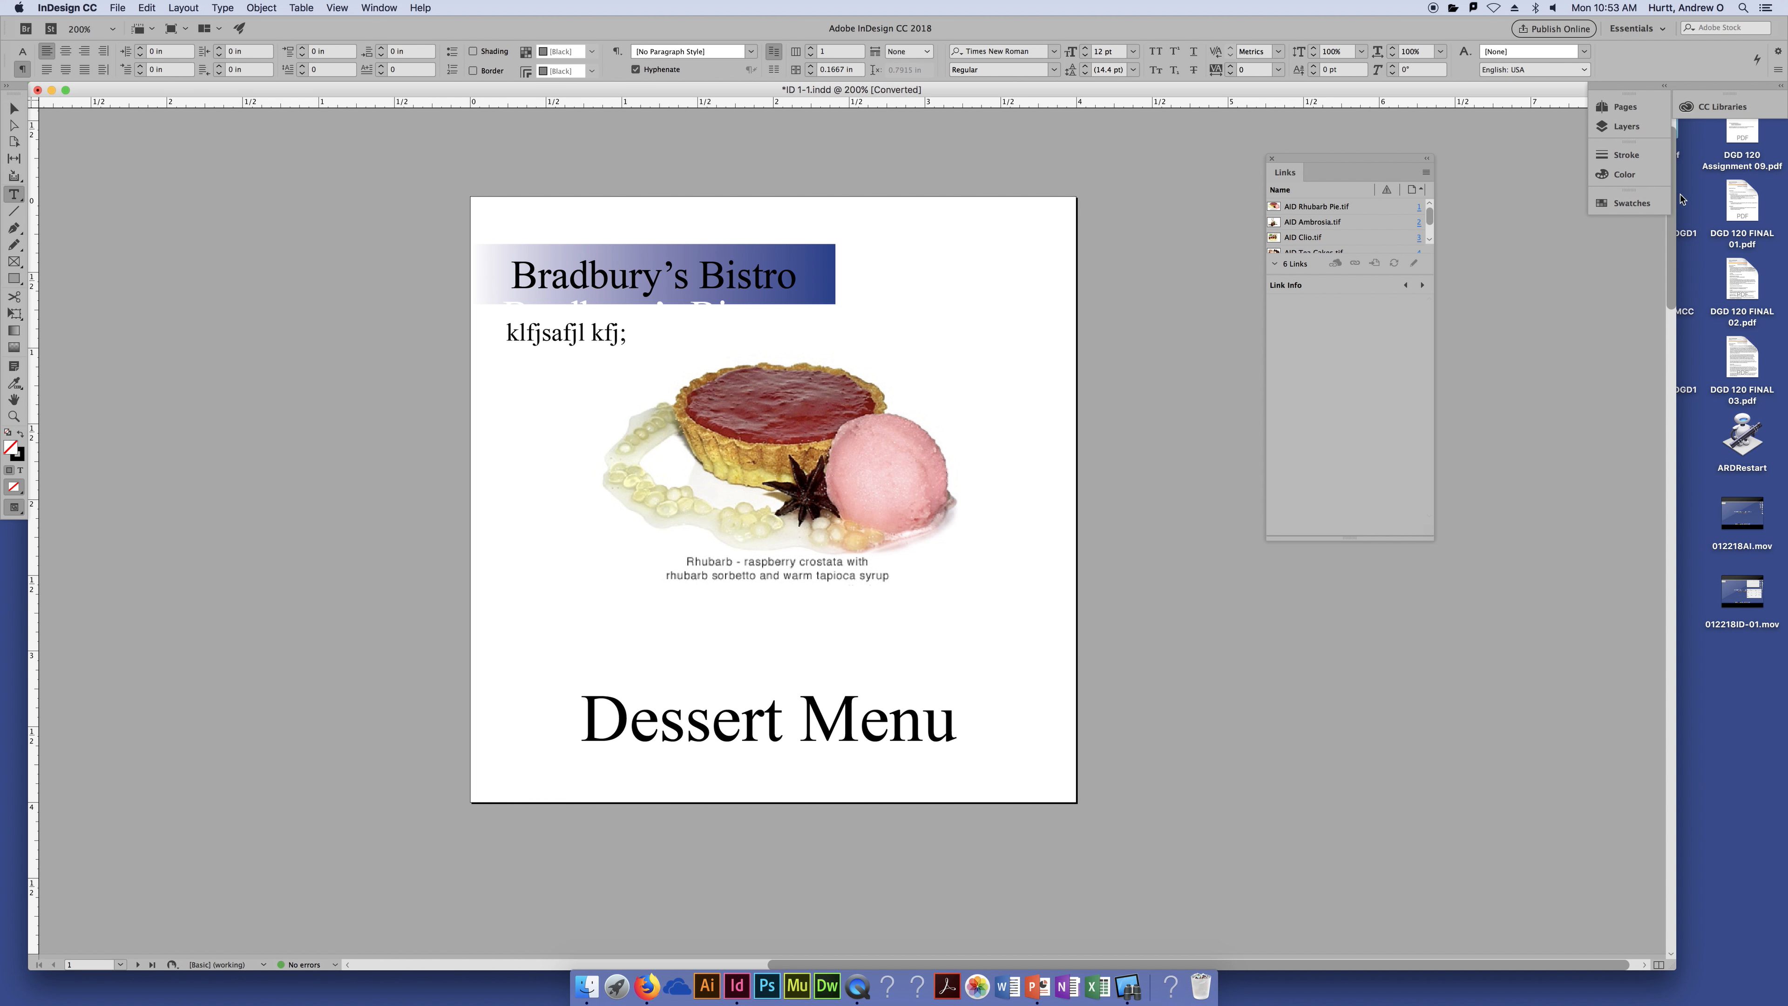
click(1635, 30)
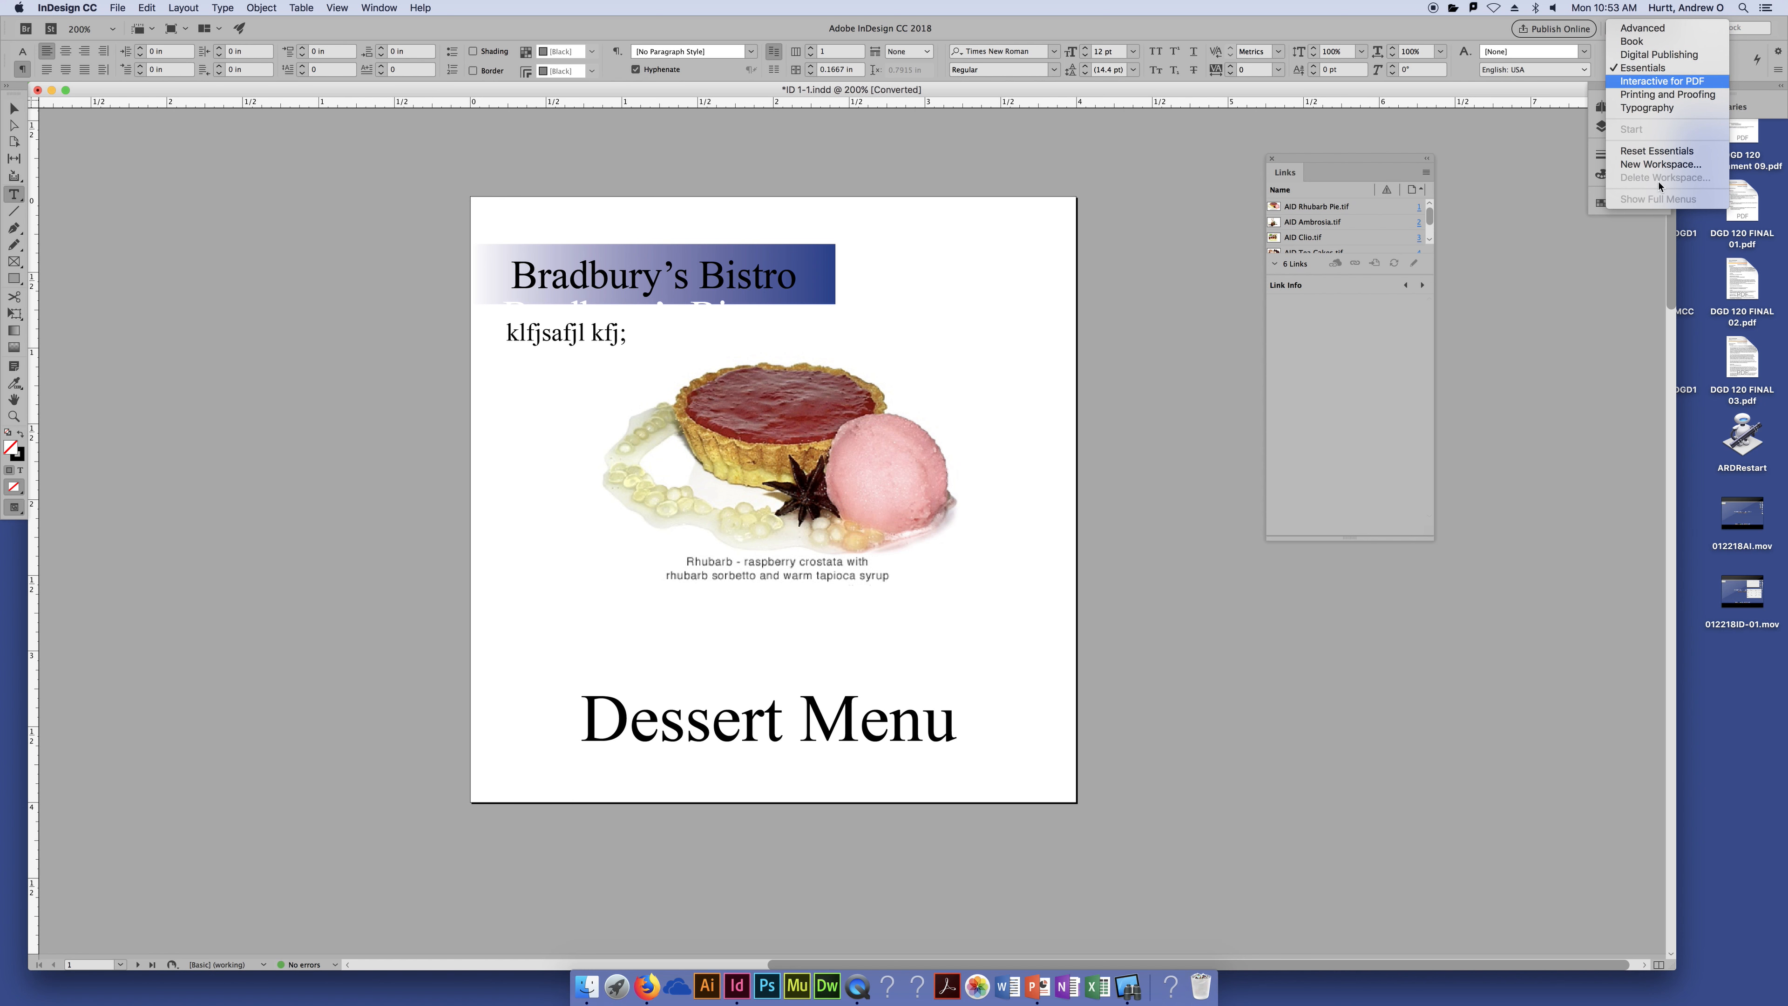
click(1665, 152)
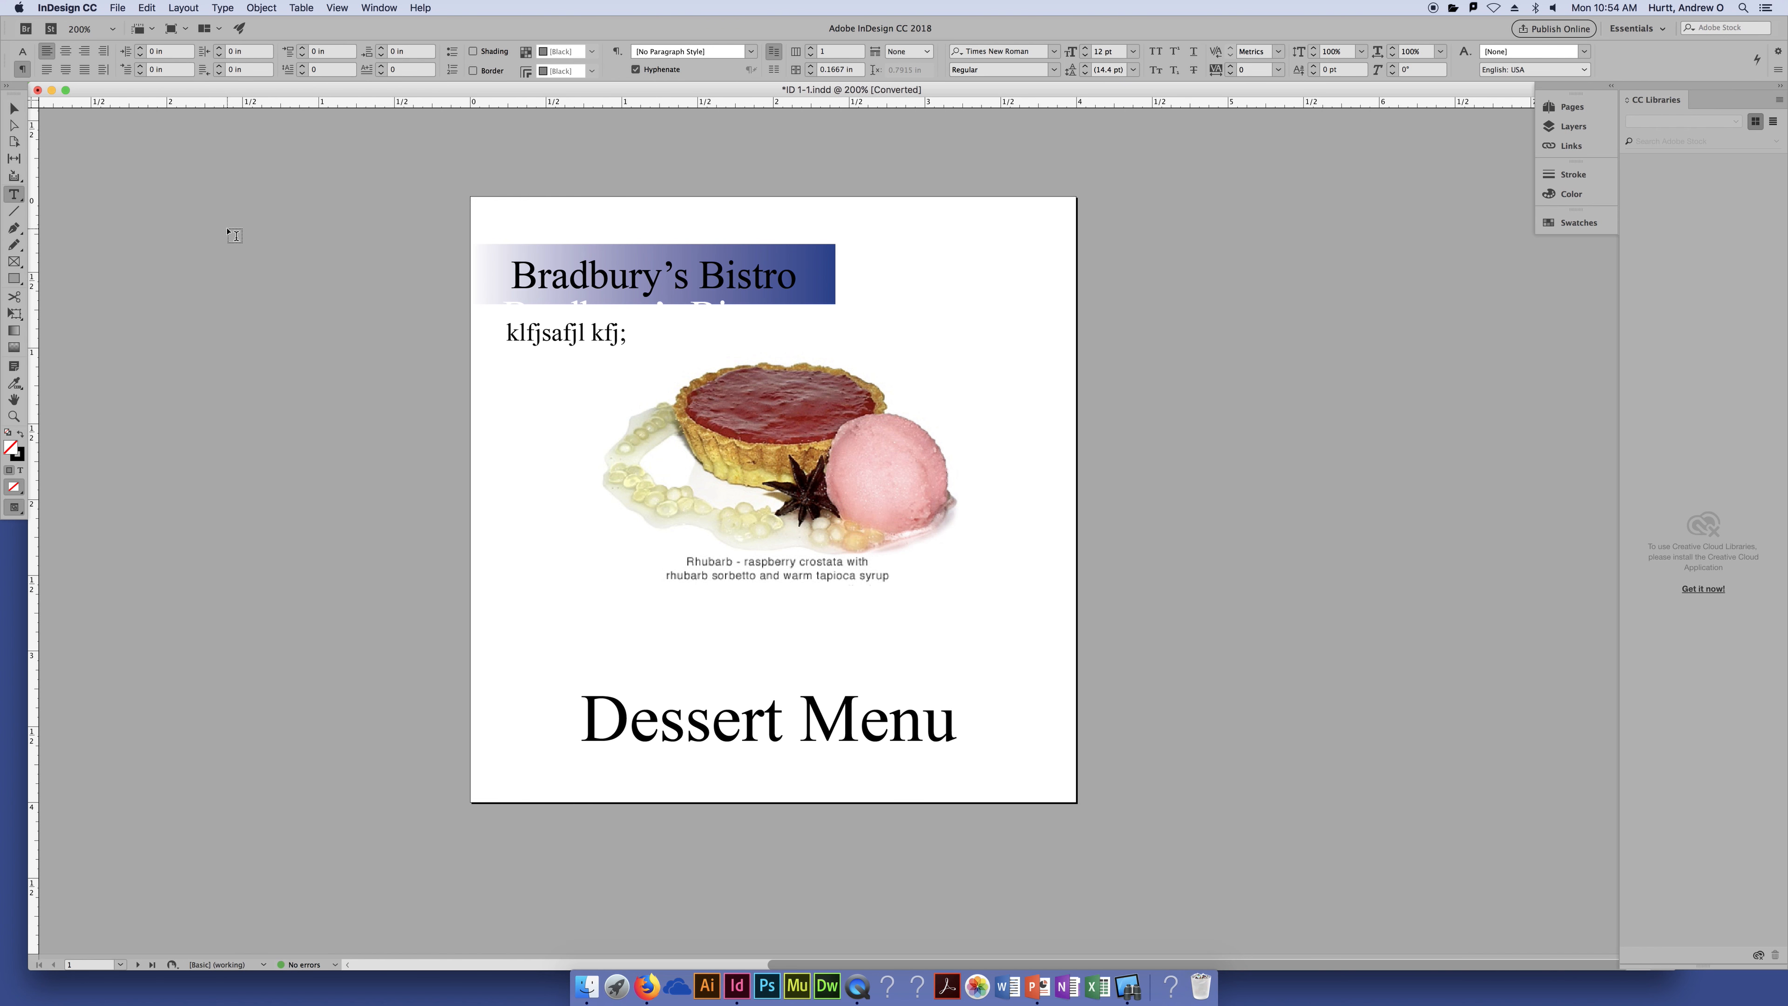
Zoom in and out around the cover's title and tart image with the Zoom tool.
click(13, 418)
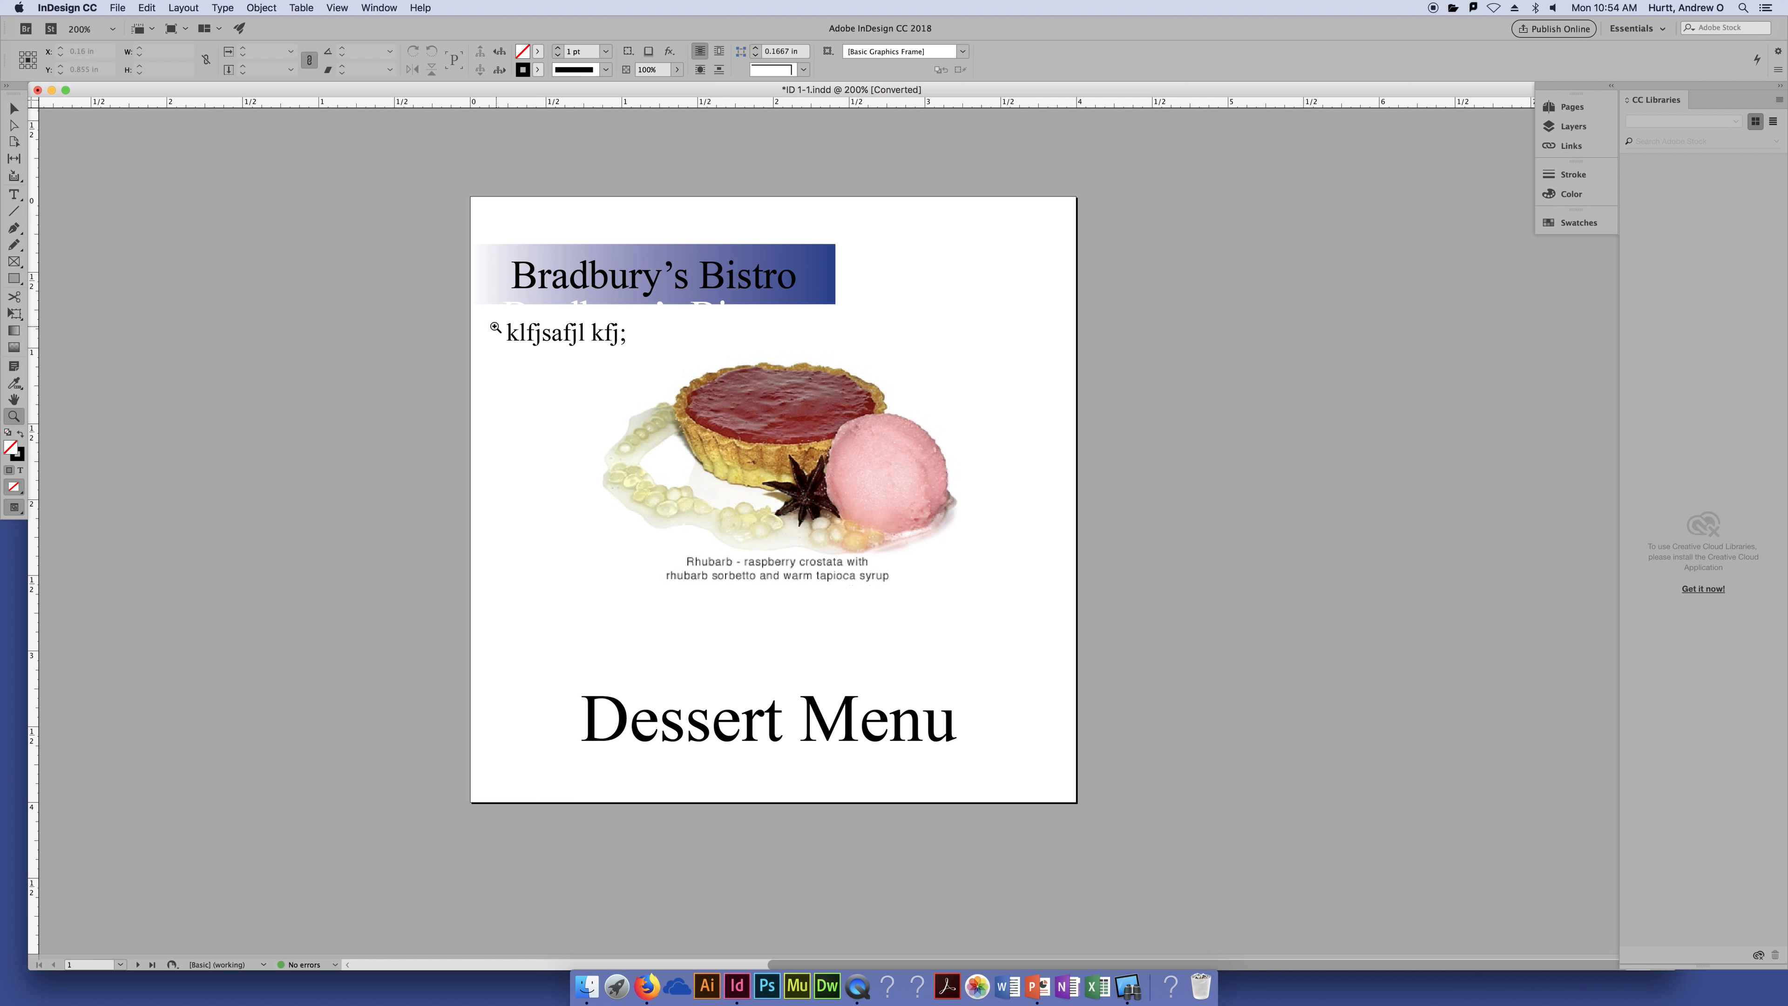
click(466, 241)
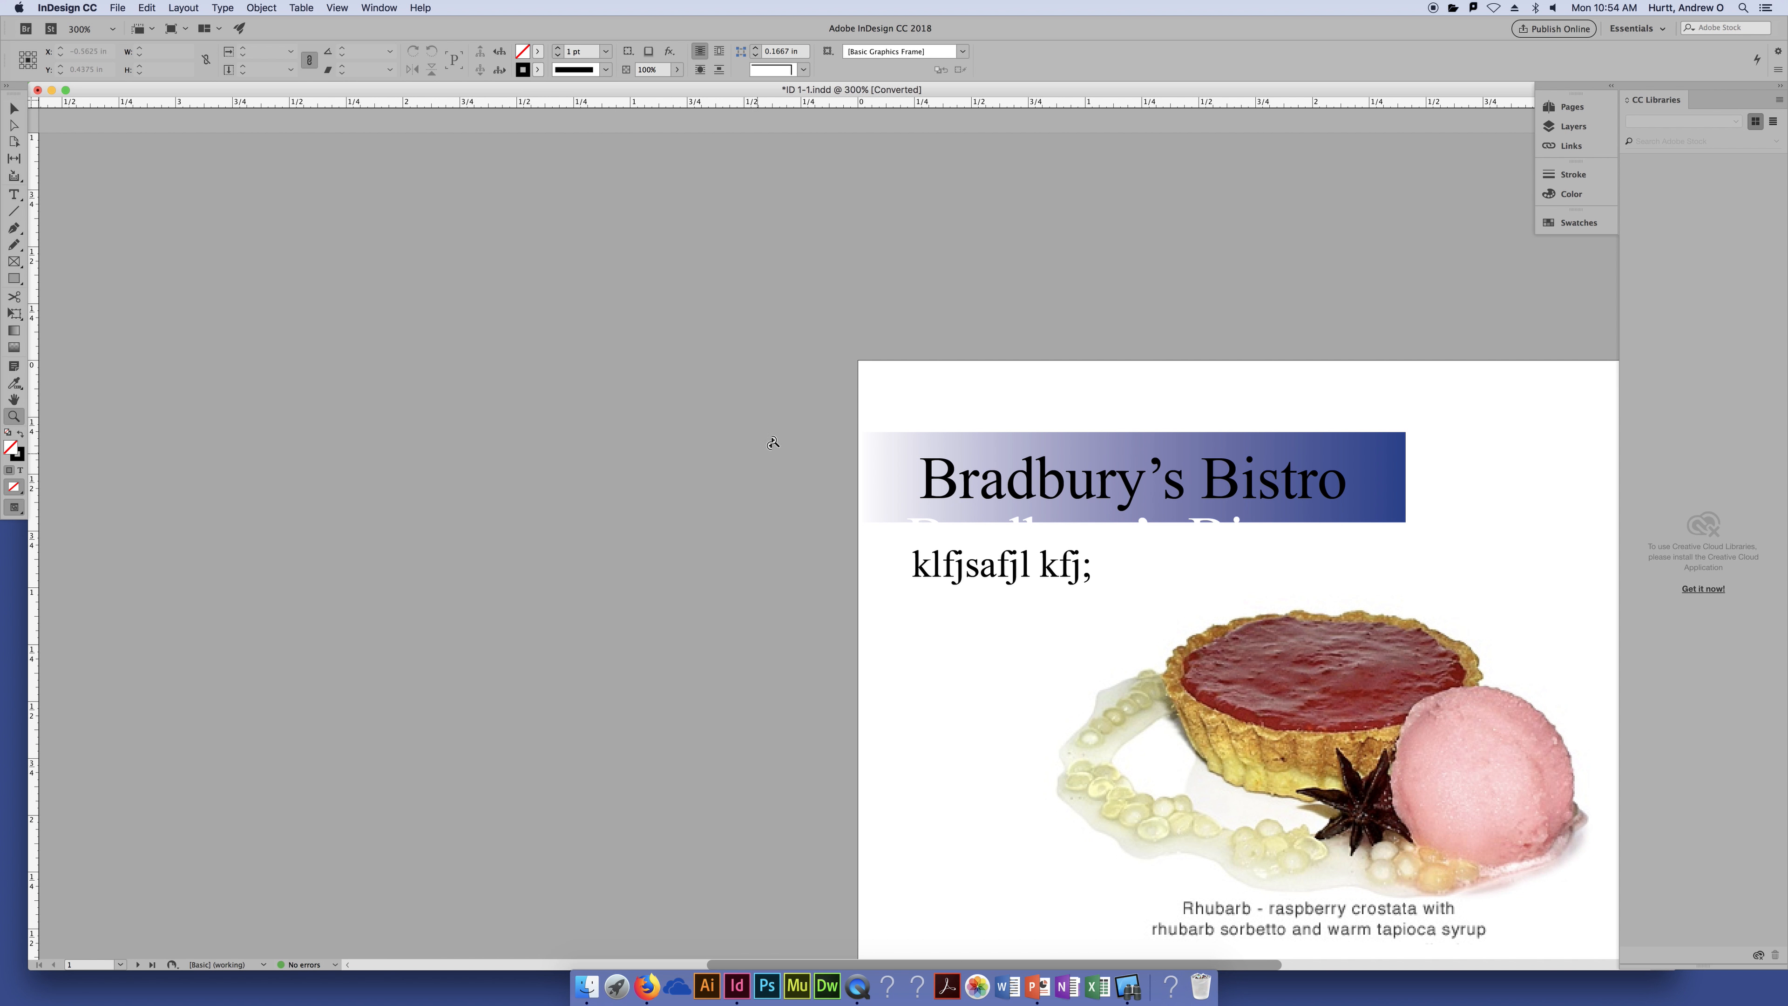
drag(1445, 778, 1477, 798)
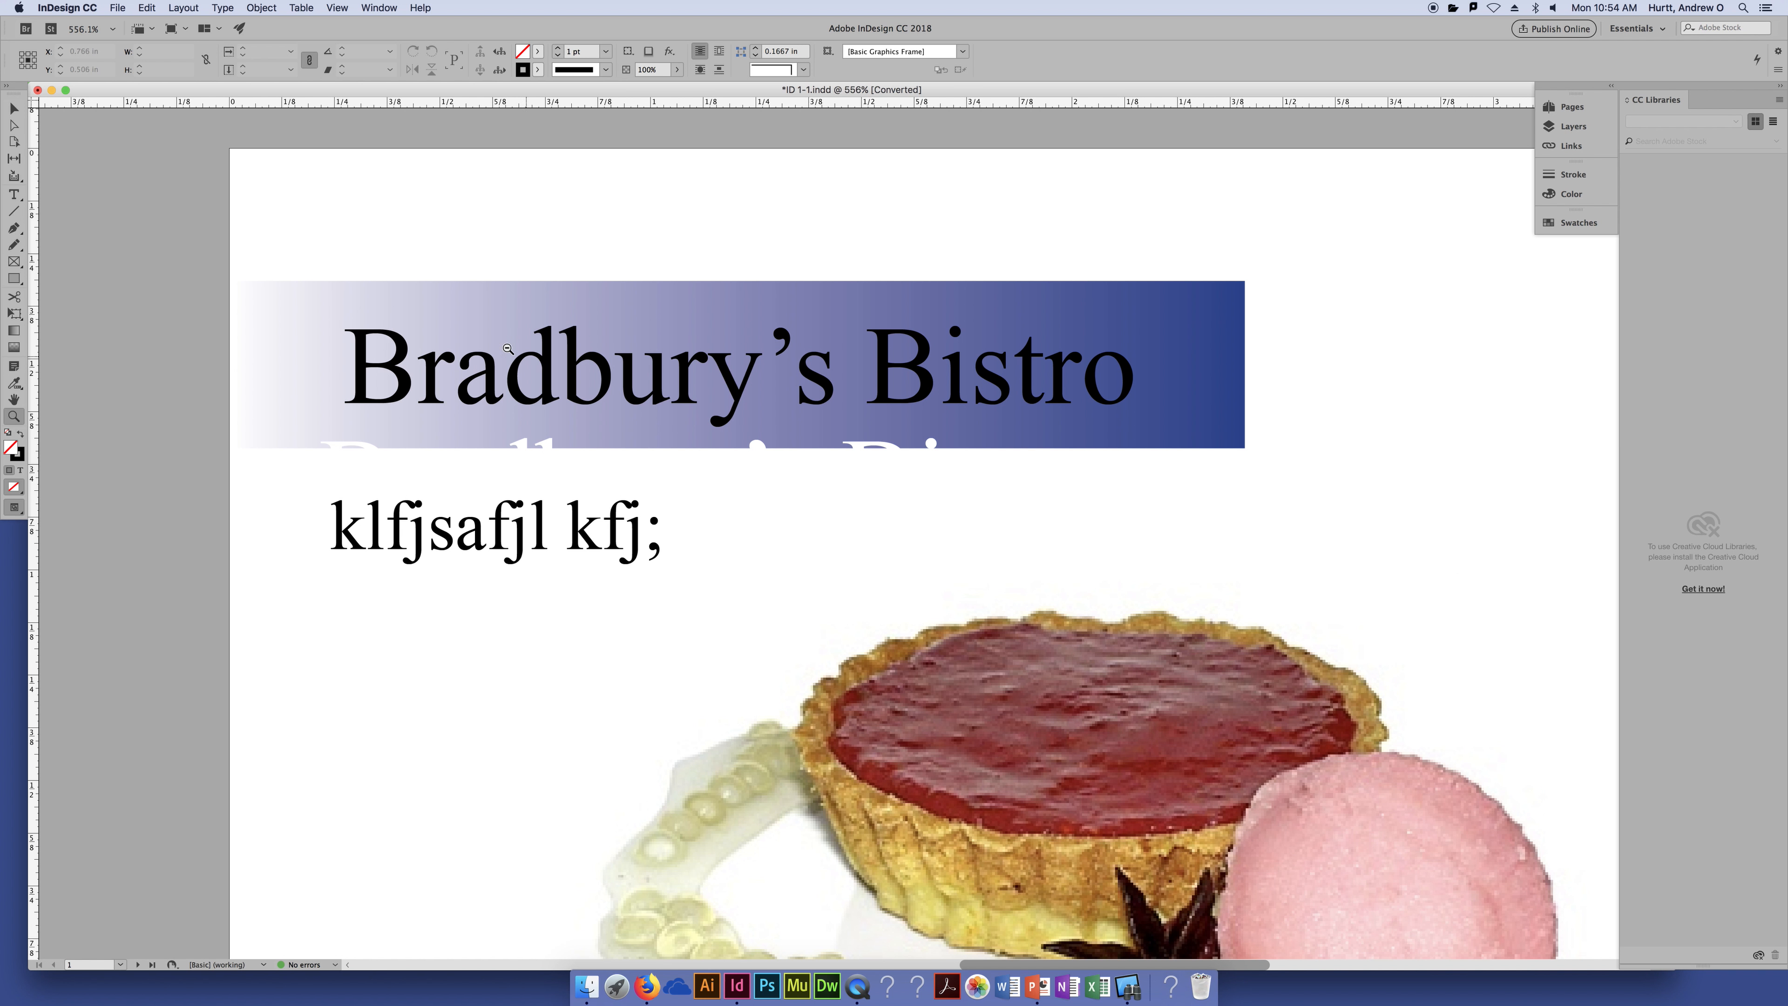
alt+click(476, 335)
alt+click(476, 337)
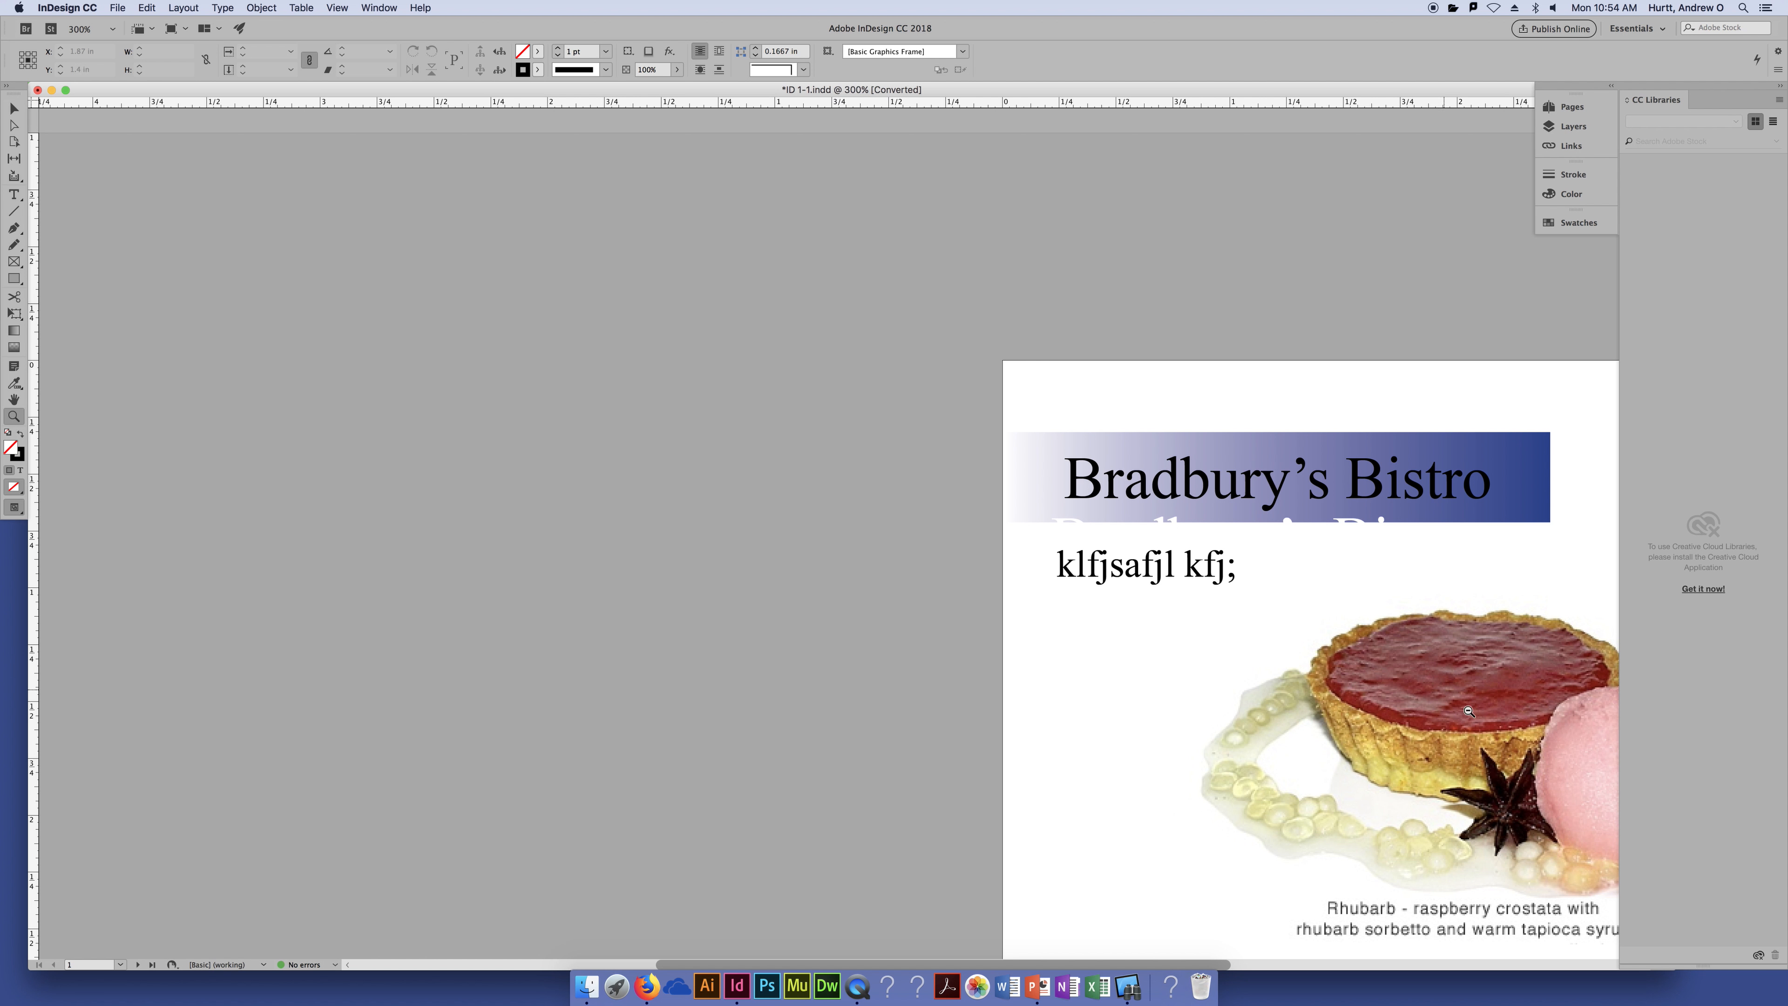
drag(1474, 716, 946, 273)
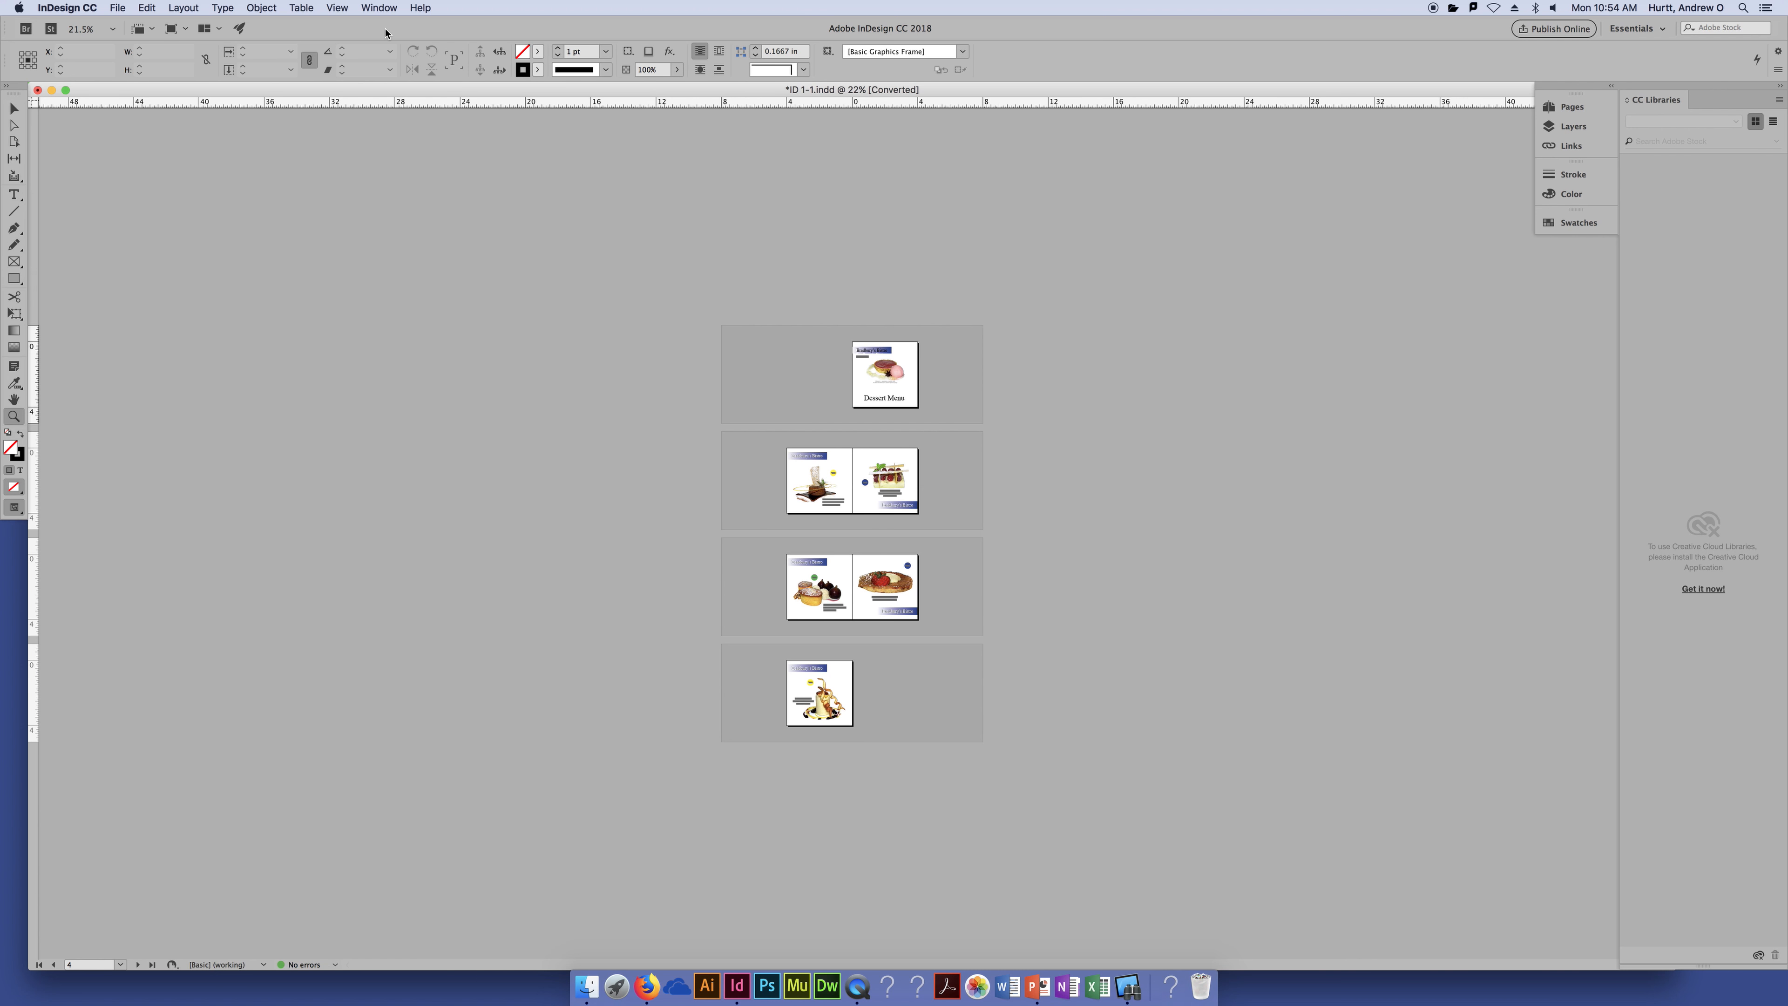
Fit the cover page in the window, review the view-fitting commands, and show the document at actual size.
key(super+0)
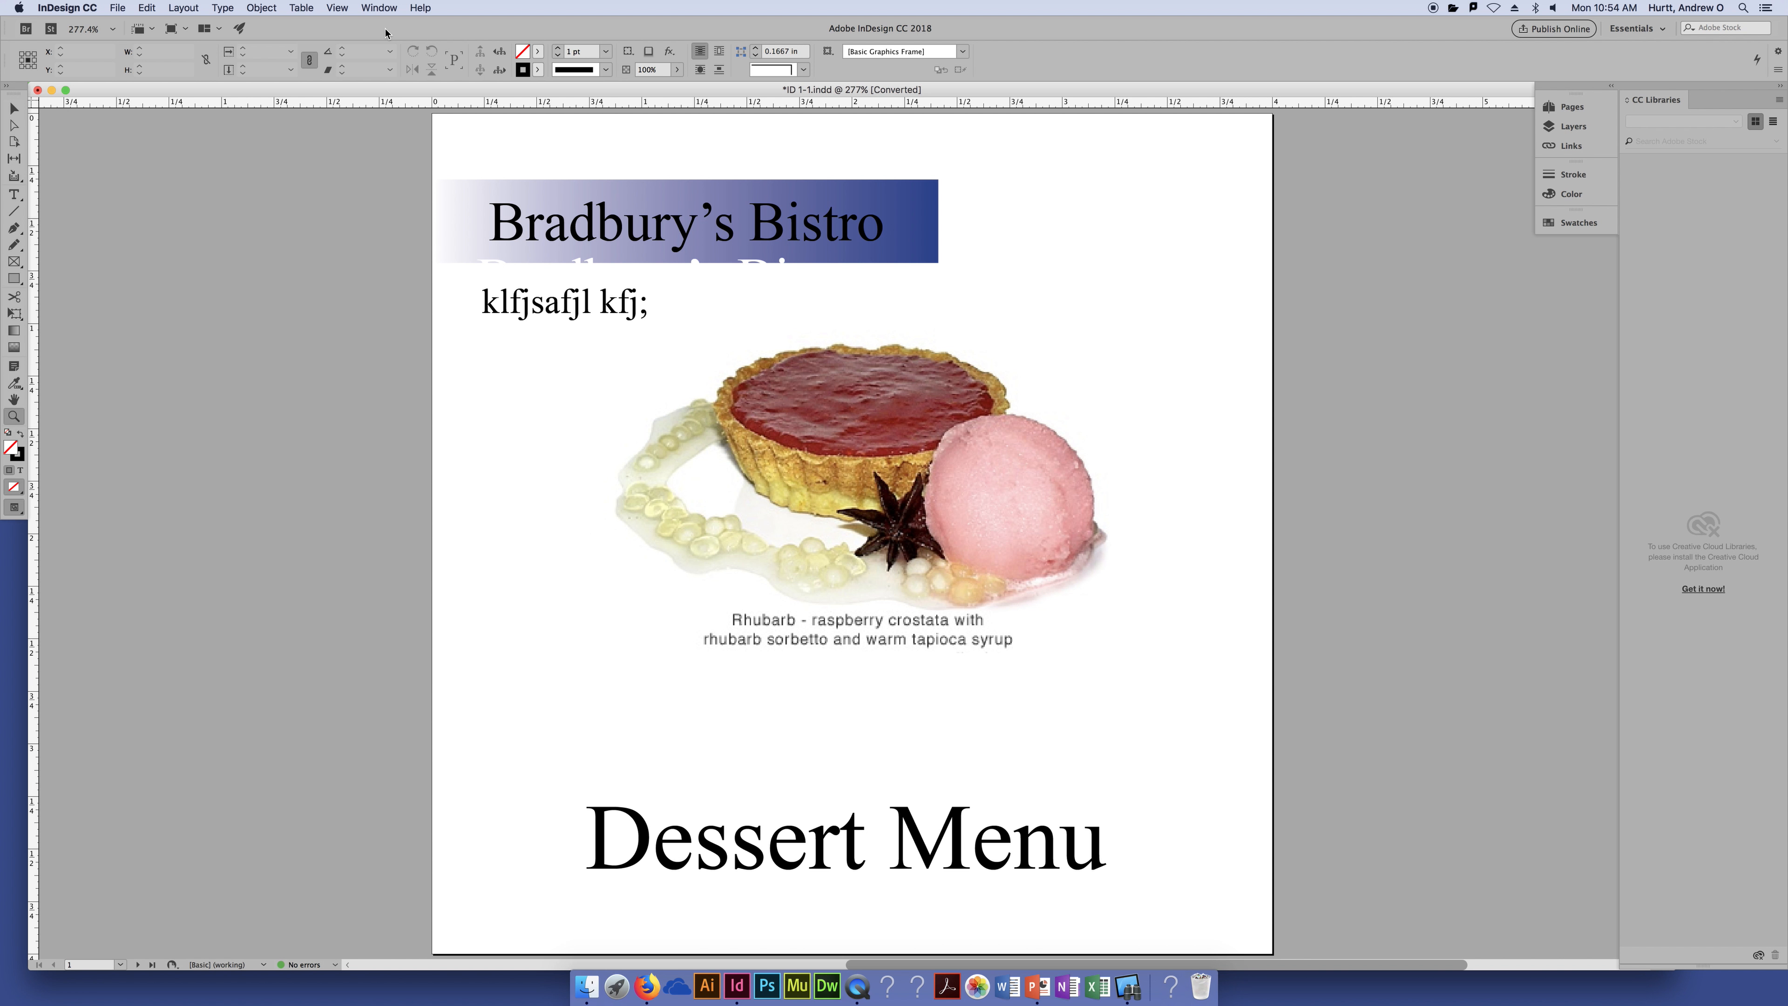
click(386, 8)
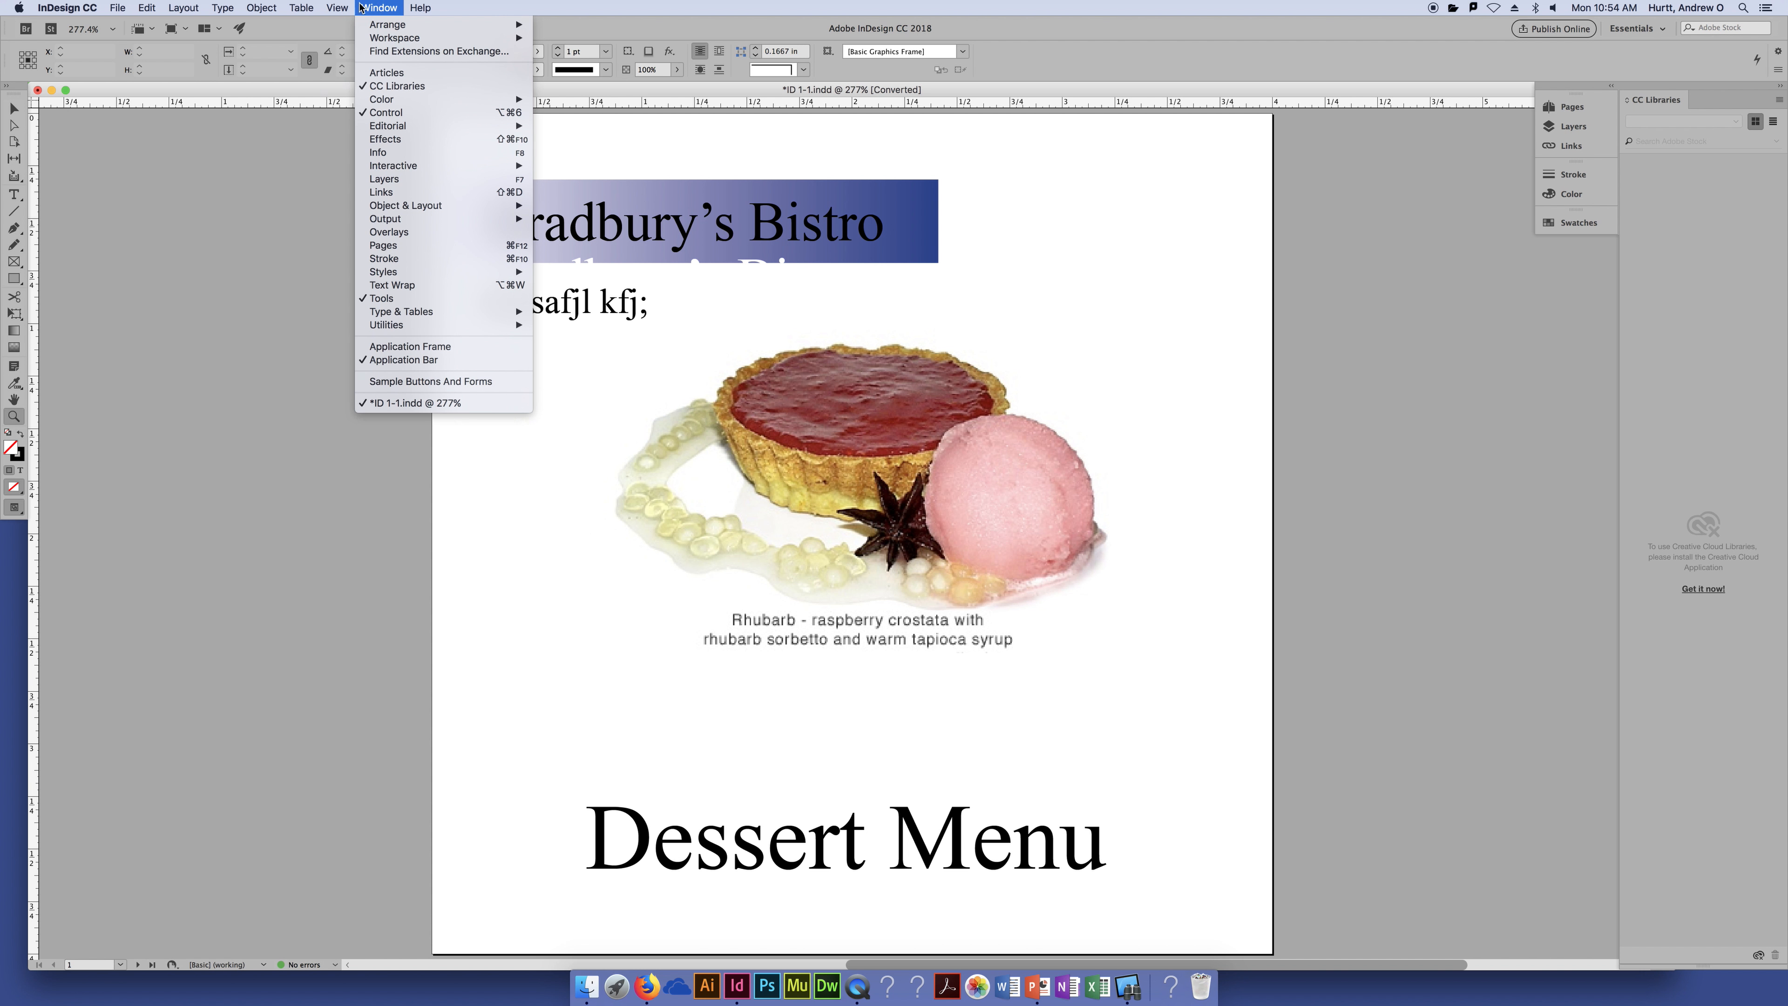
mouse_move(338, 8)
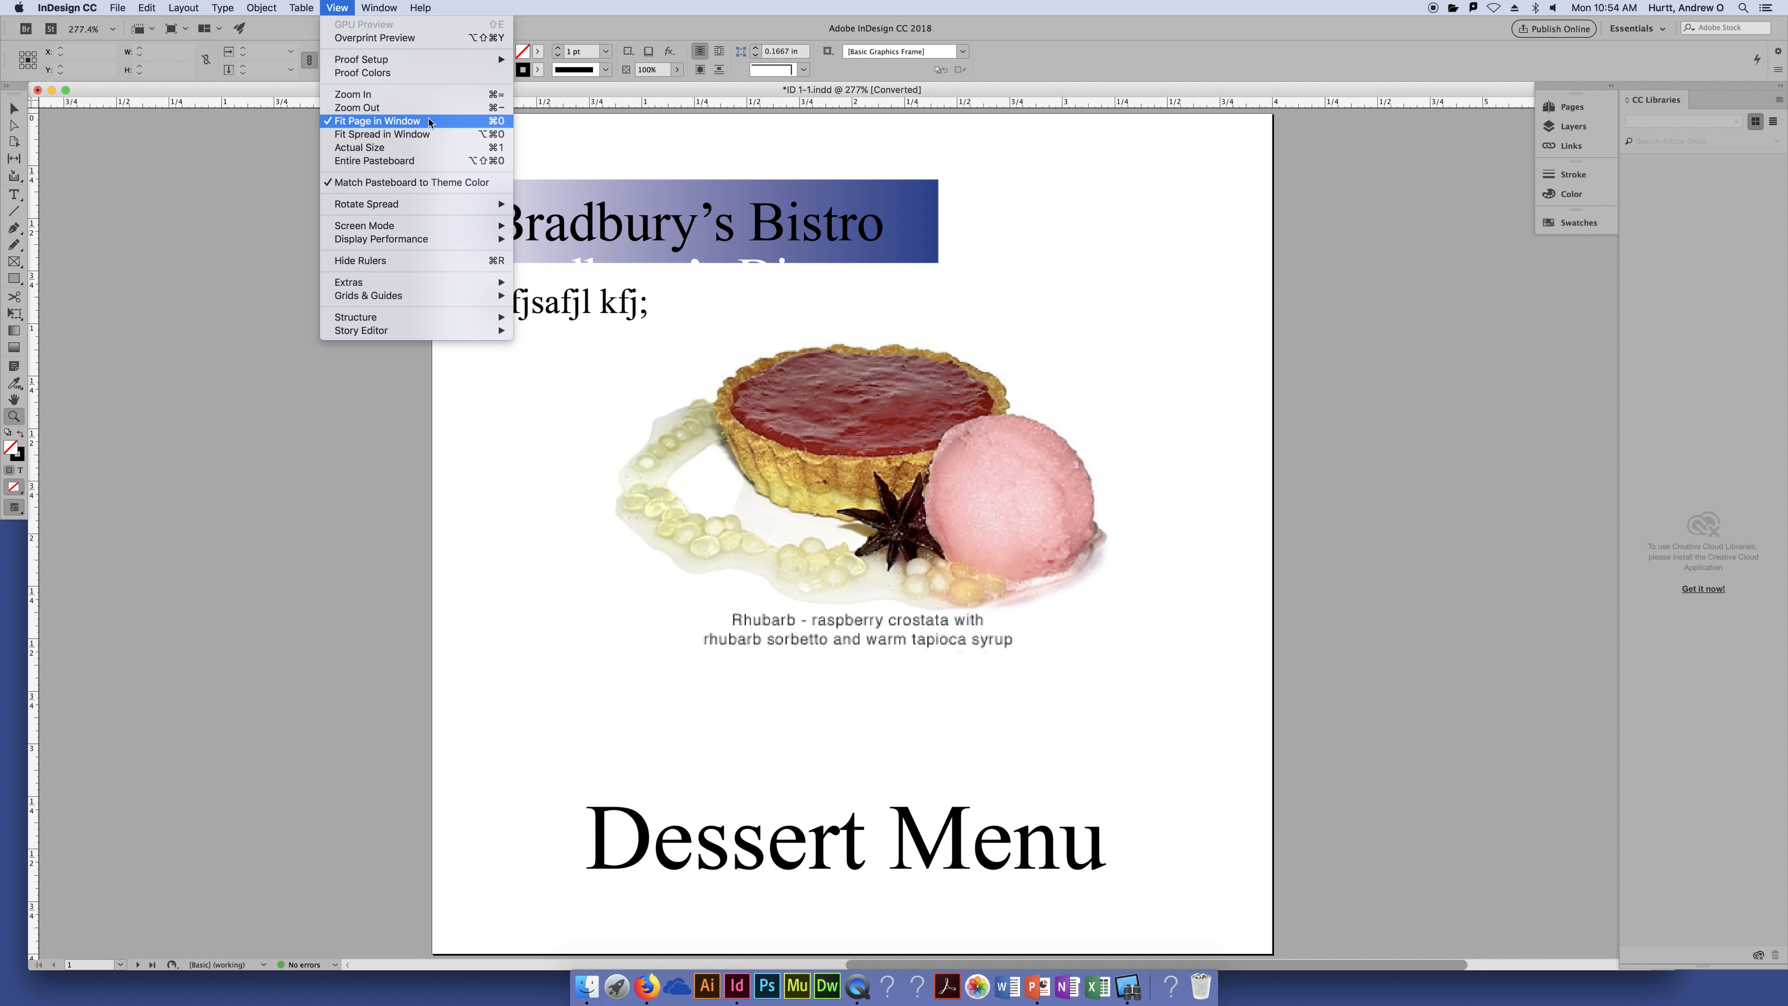
click(287, 182)
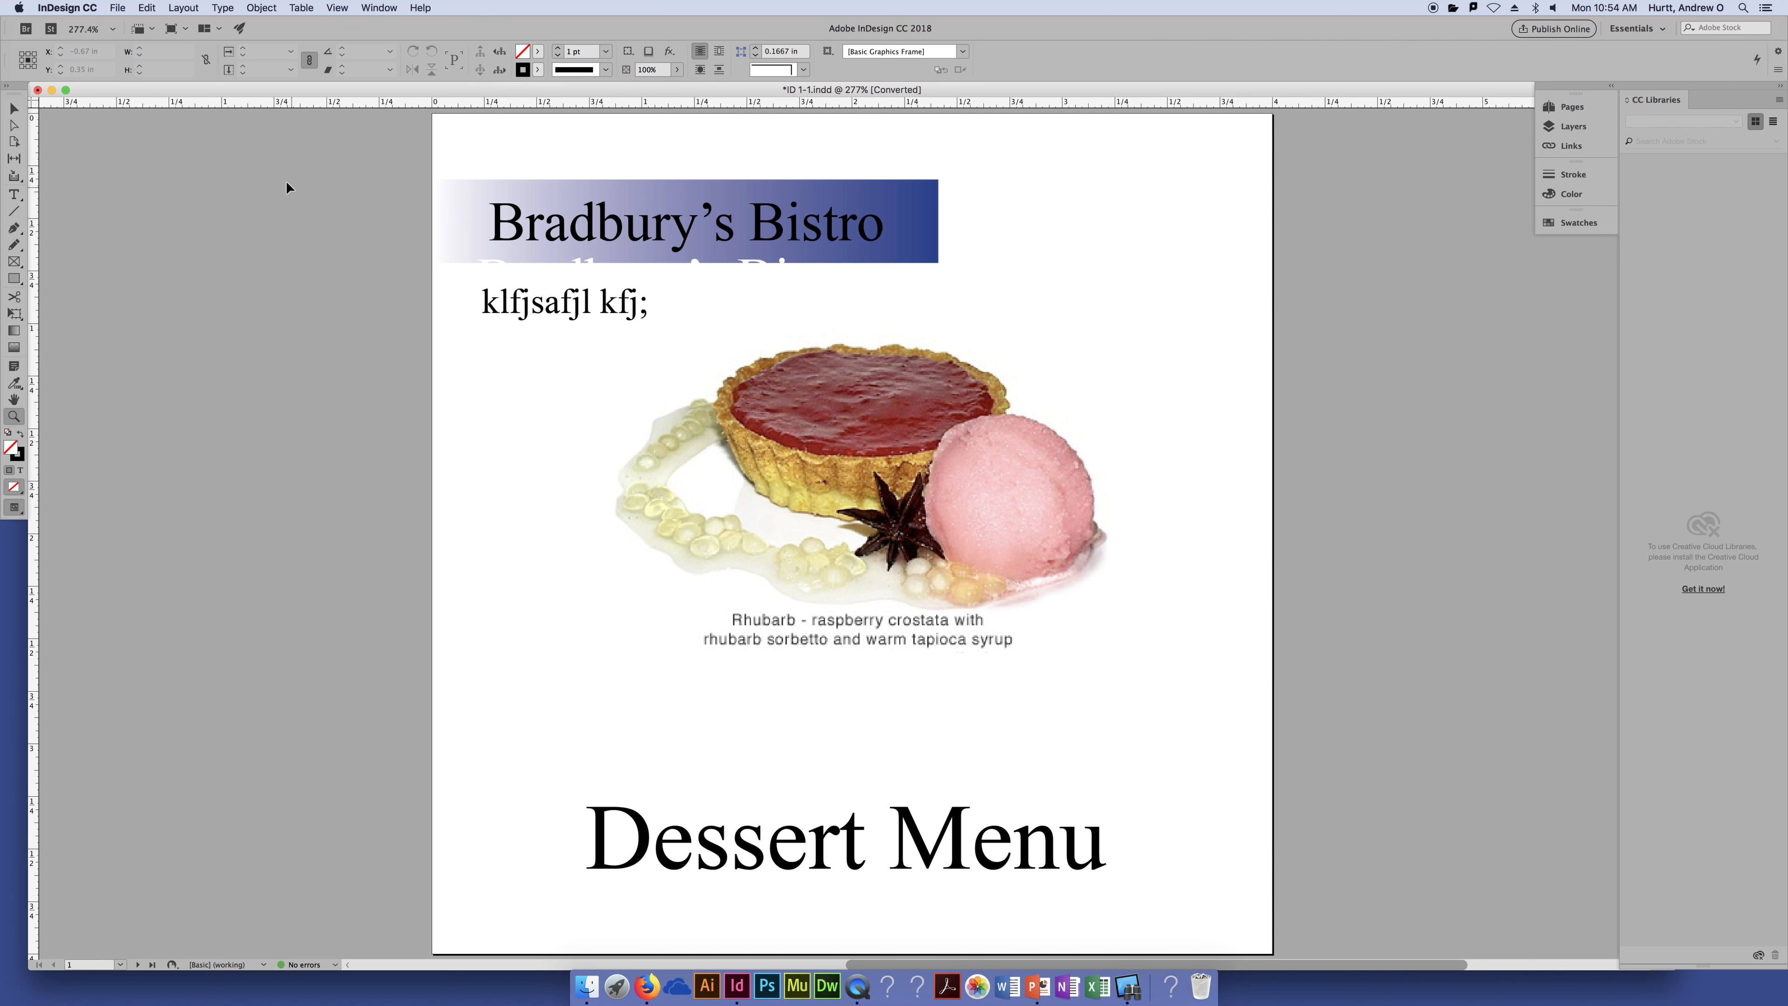
key(super+1)
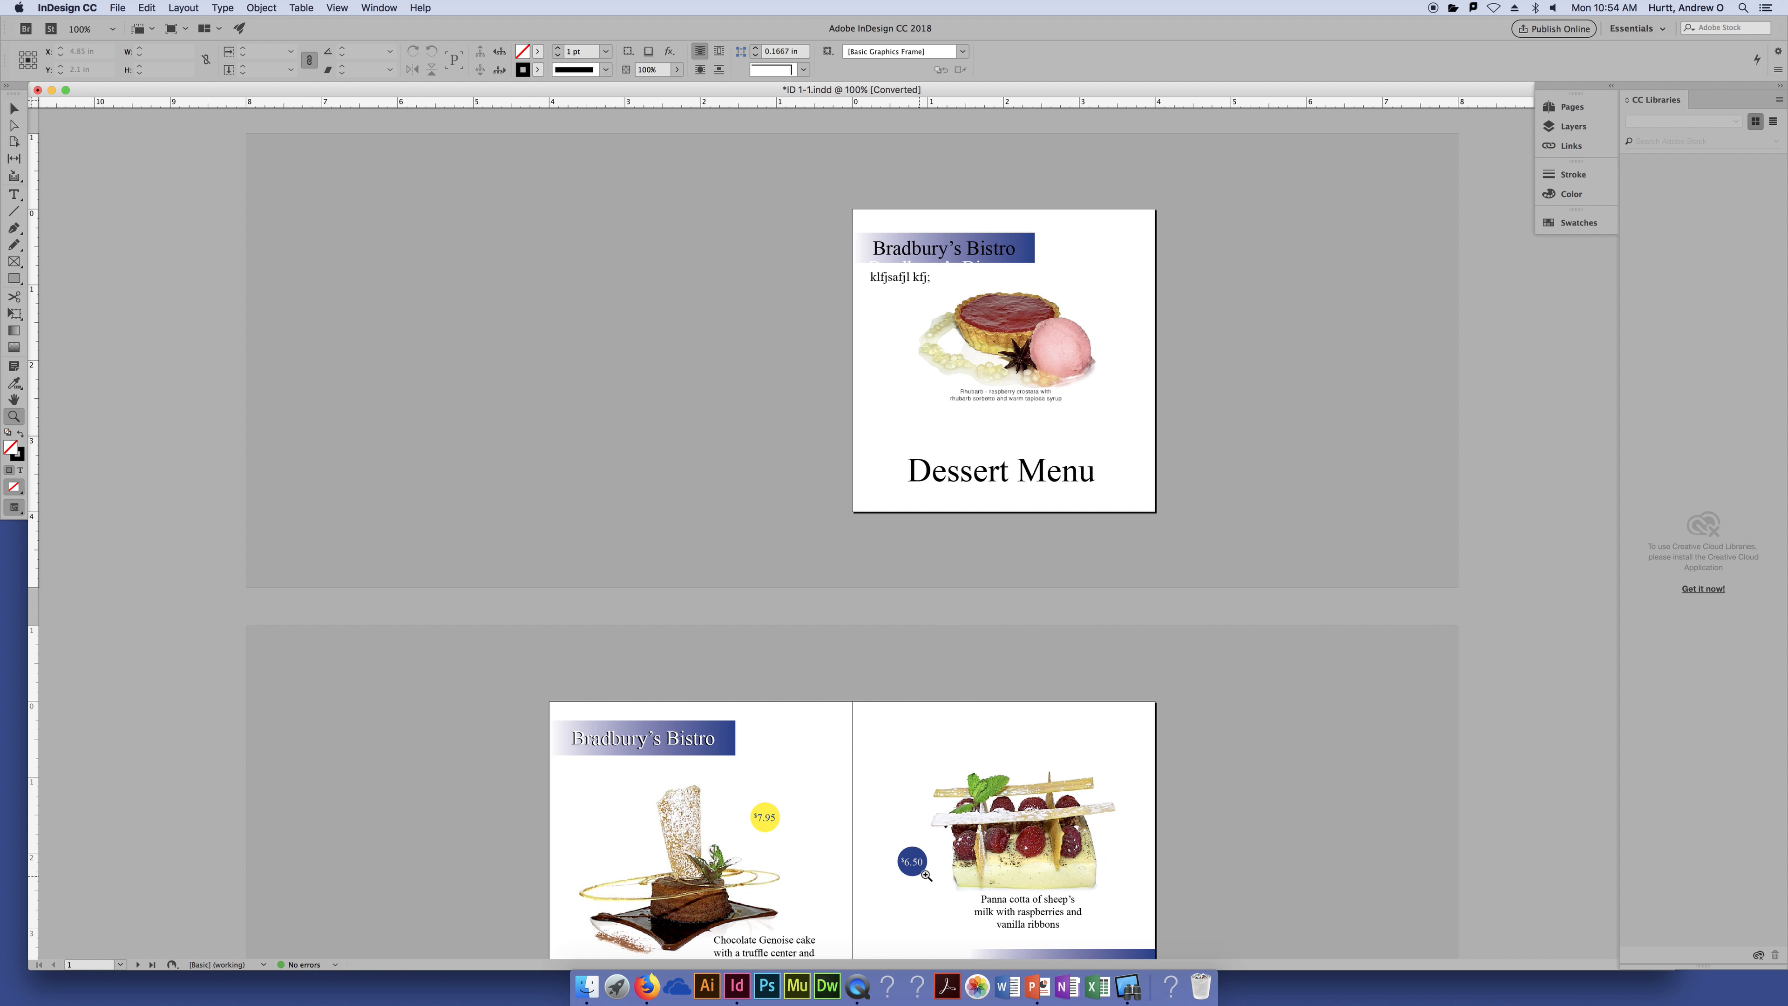
Move to page 2 and magnify its yellow $7.95 price circle to 1600%.
scroll(1010, 815, down, 5)
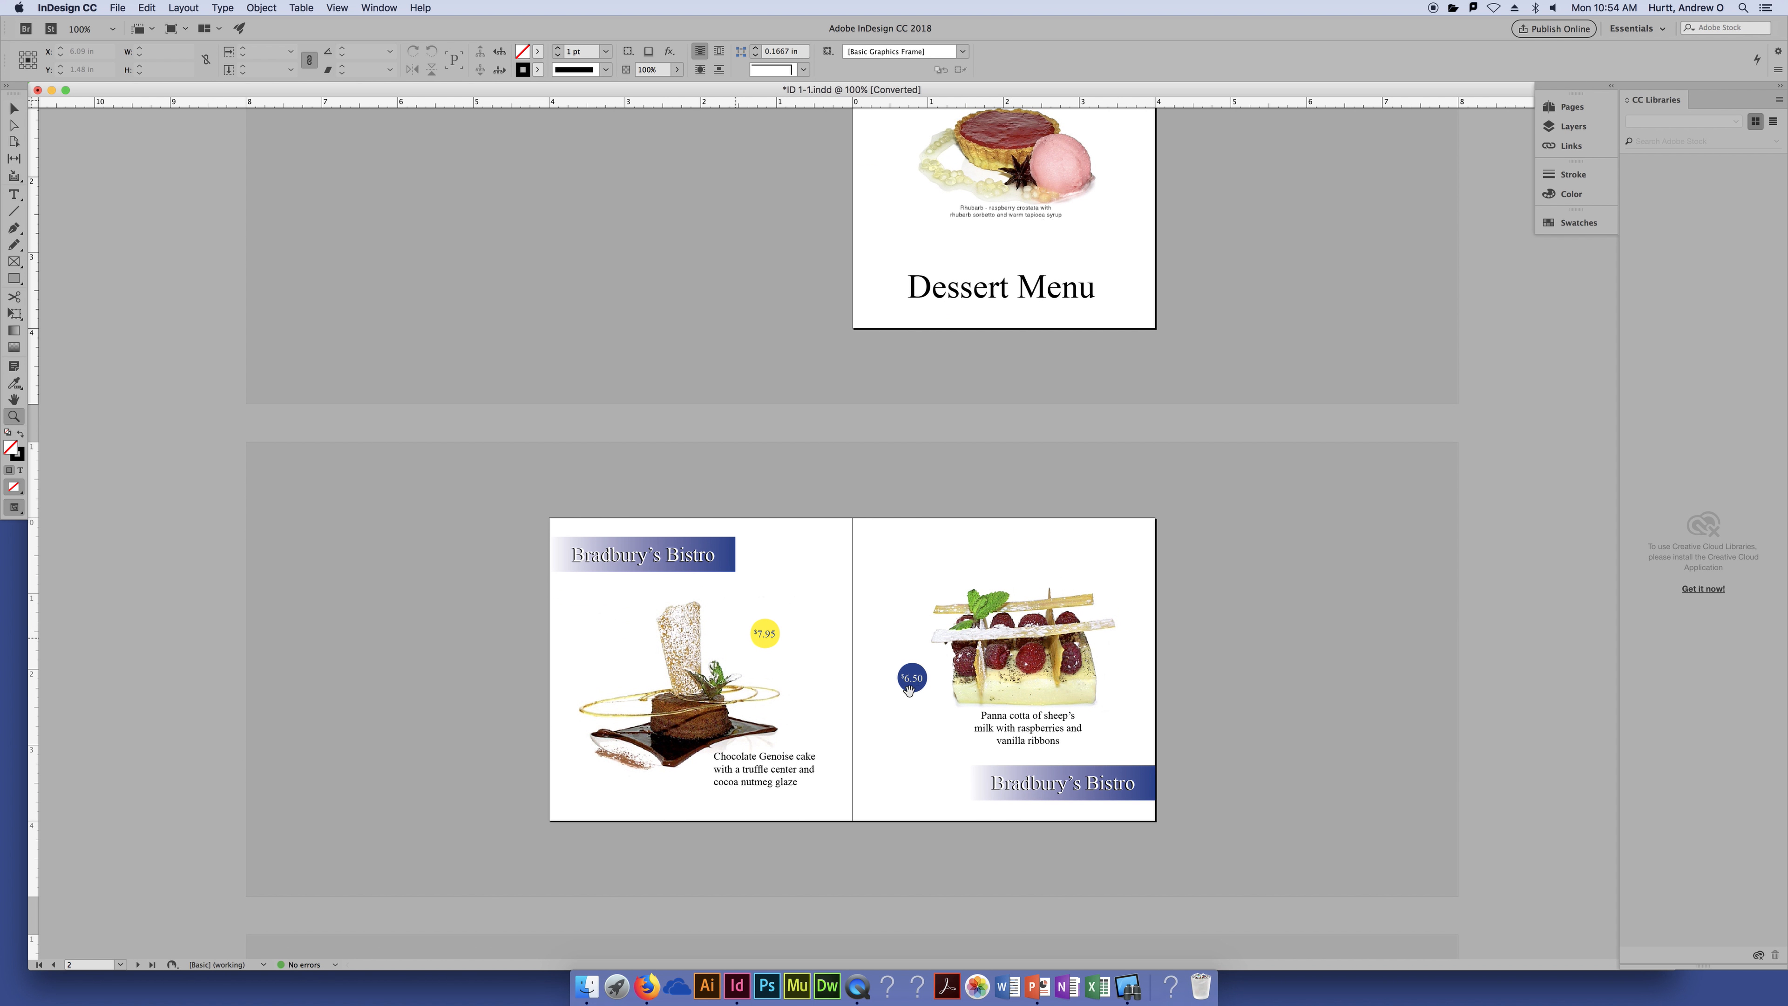
click(924, 692)
click(924, 692)
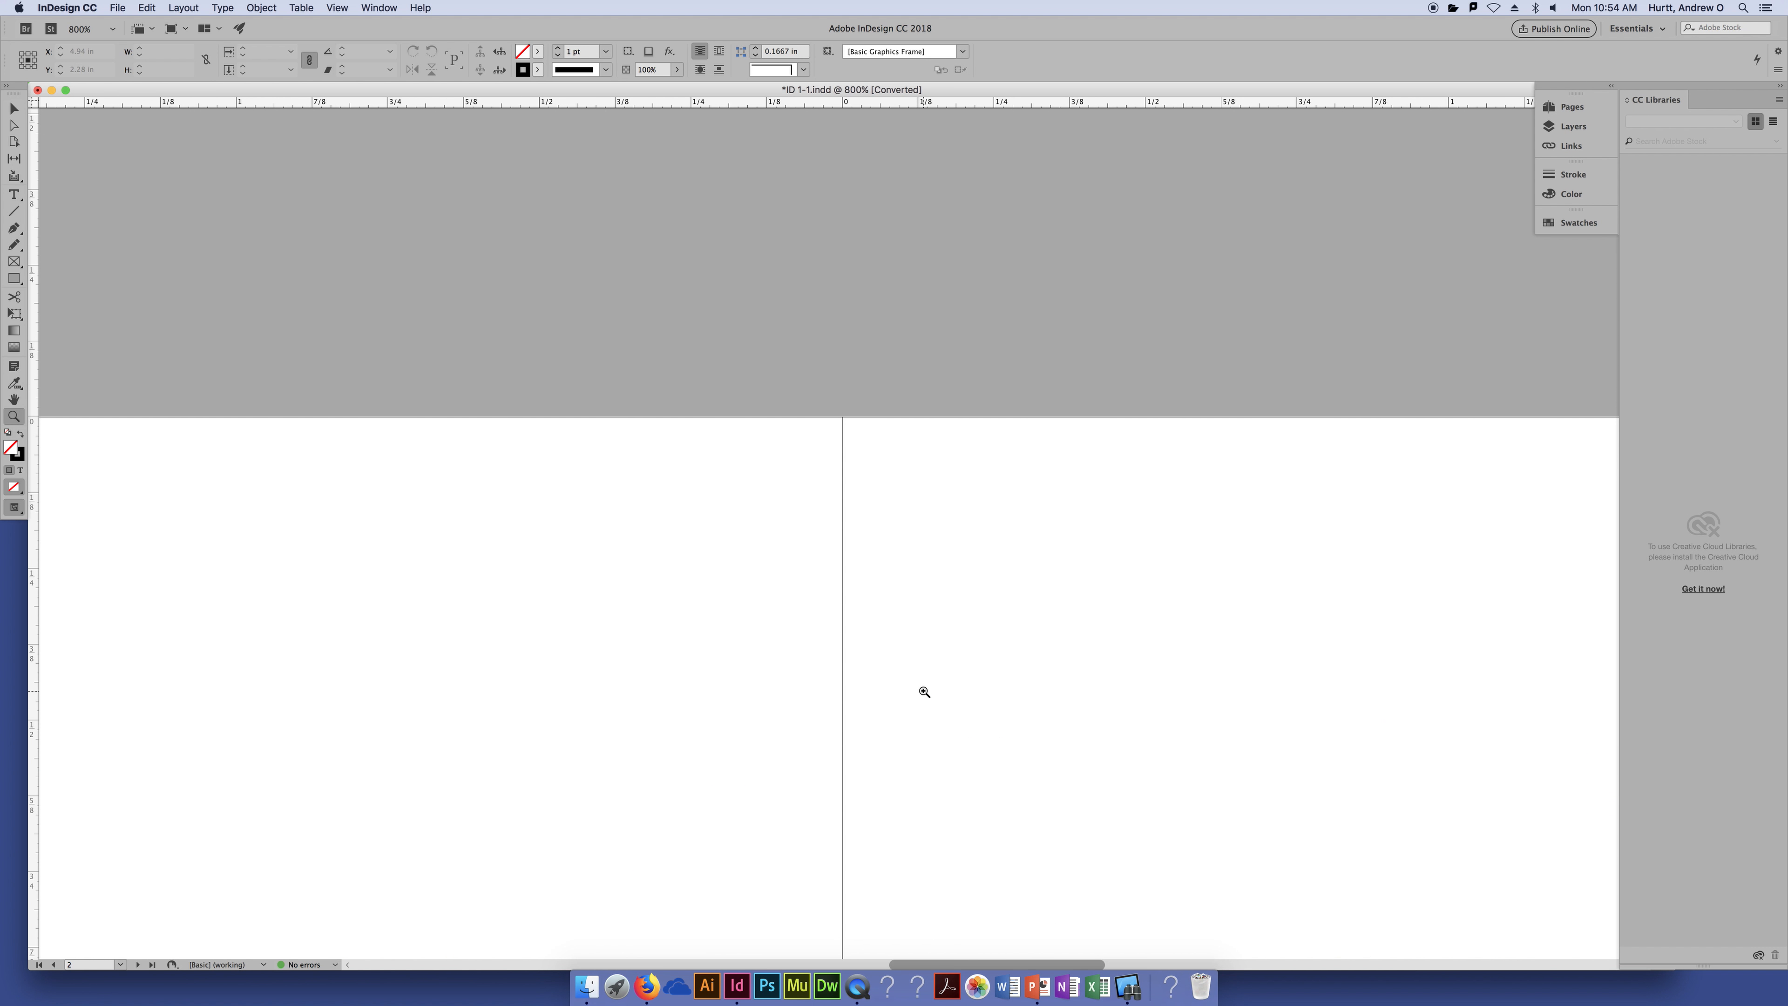
key(v)
drag(294, 716, 533, 624)
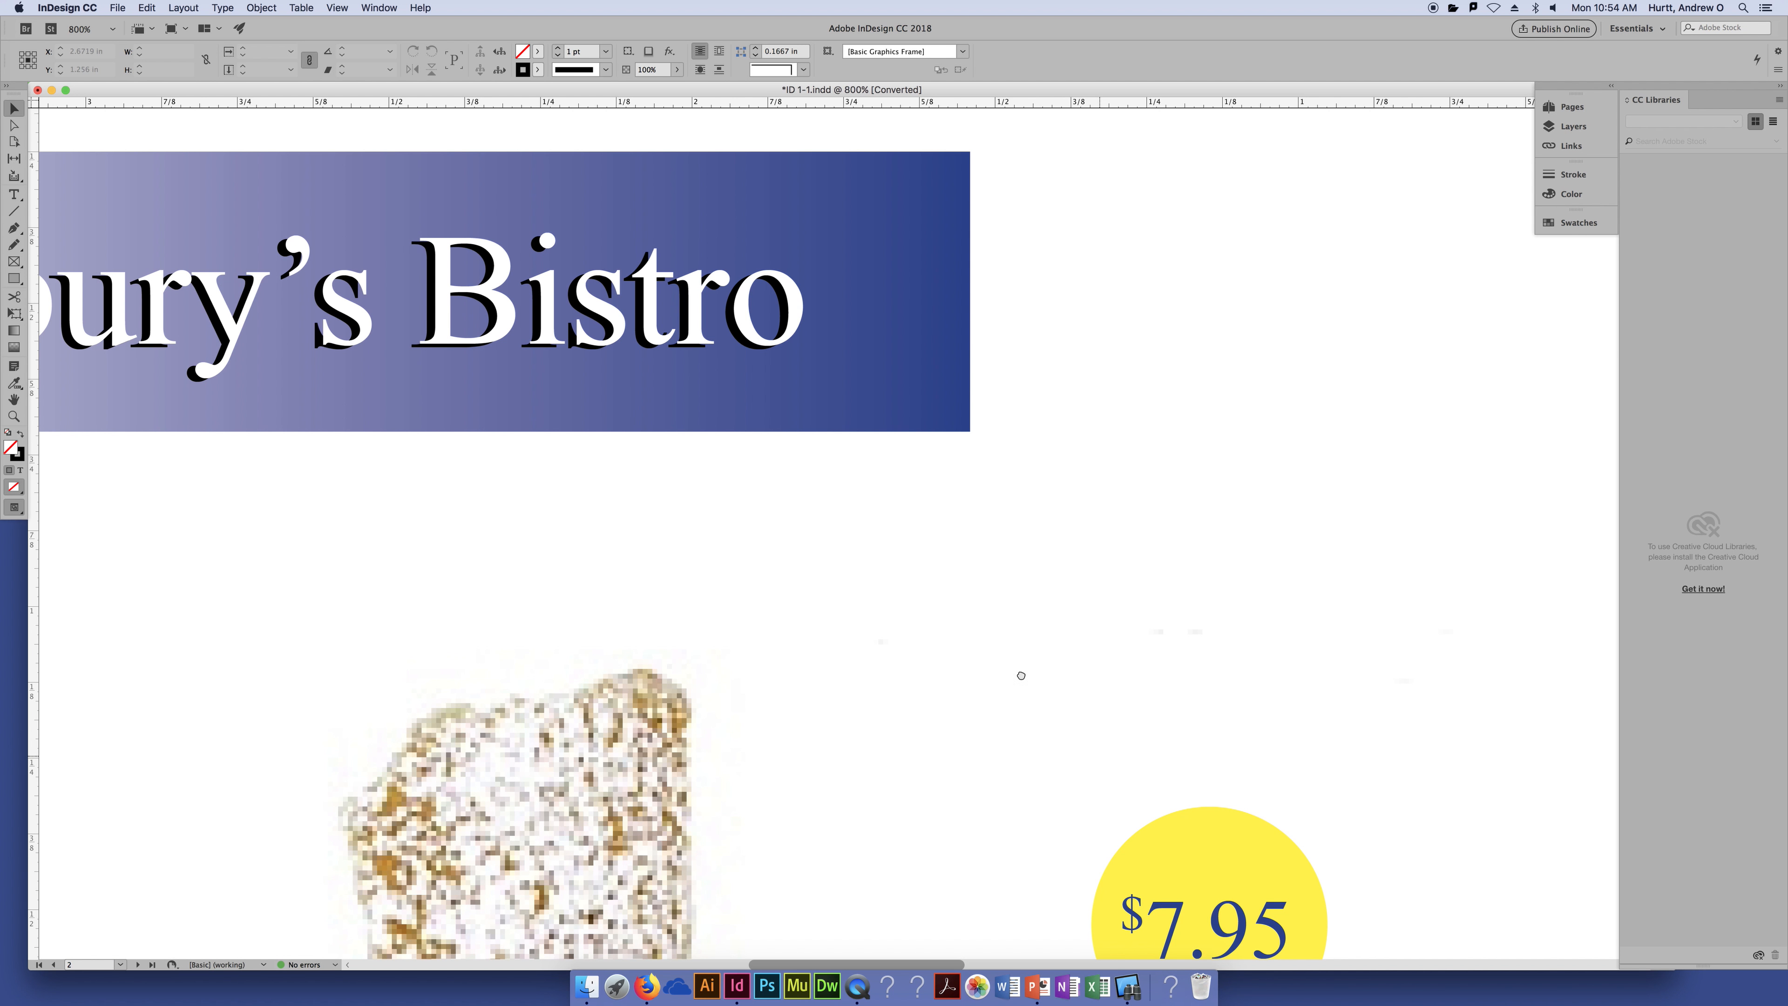
drag(1021, 675, 714, 407)
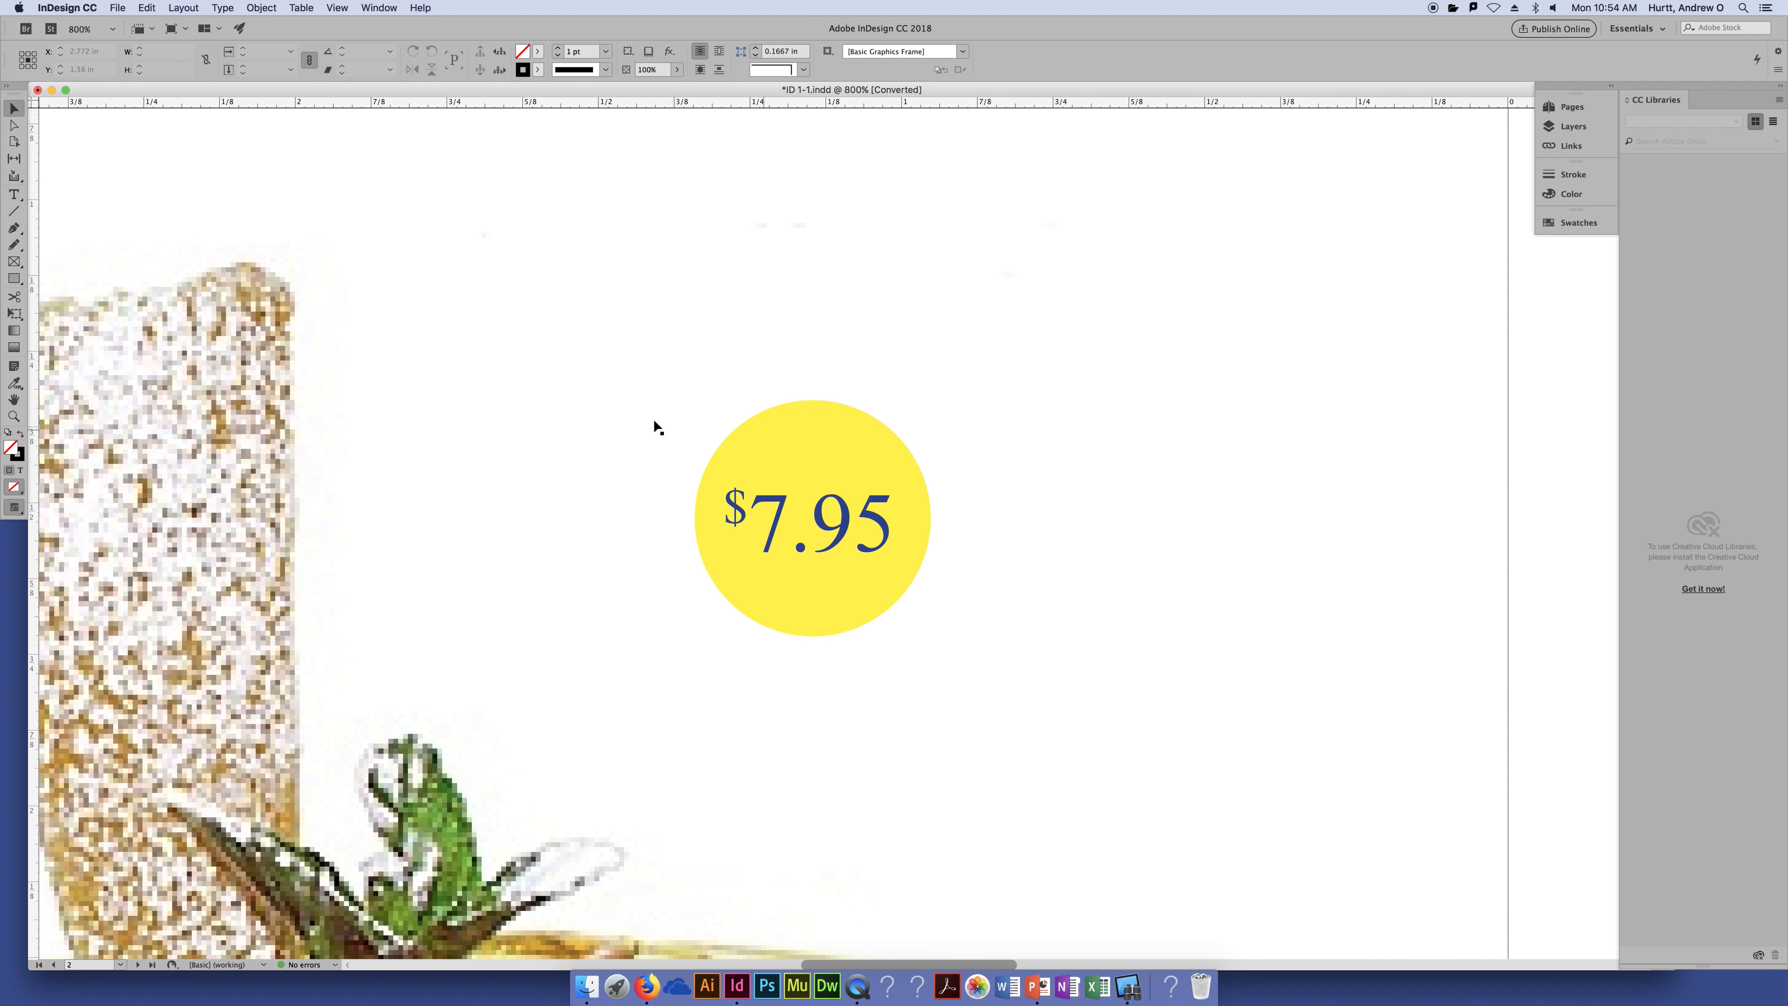
click(821, 569)
click(646, 271)
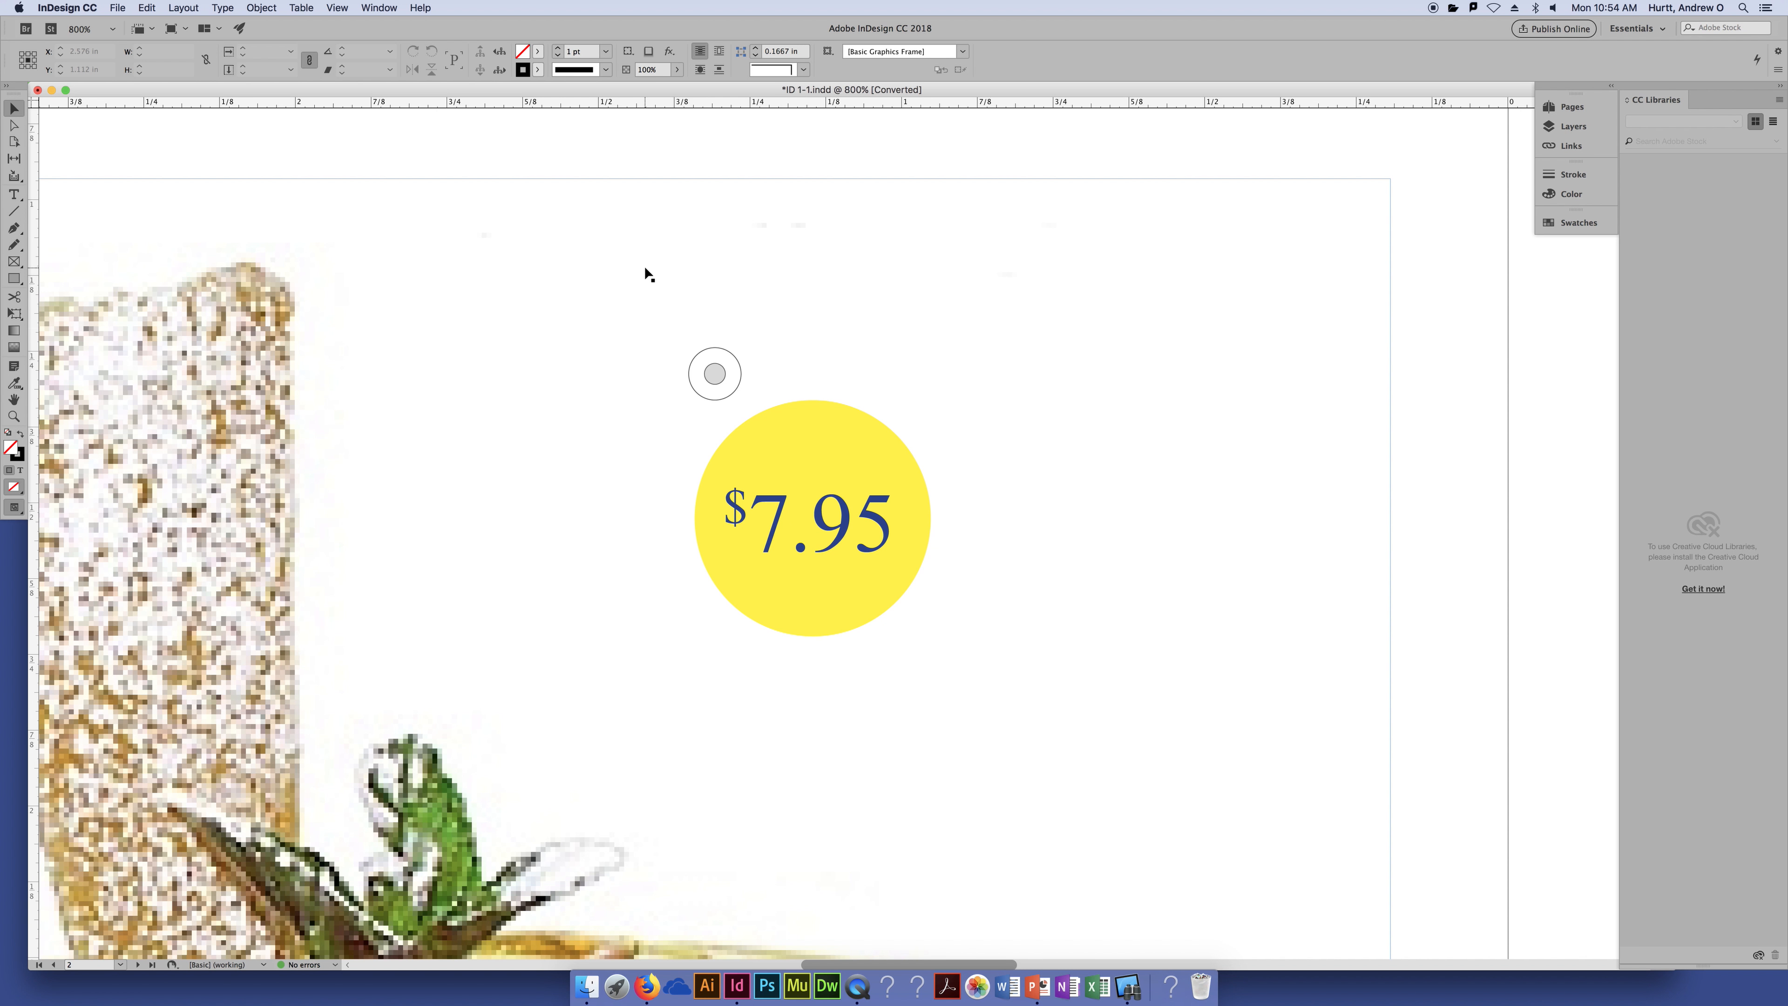
key(super+equal)
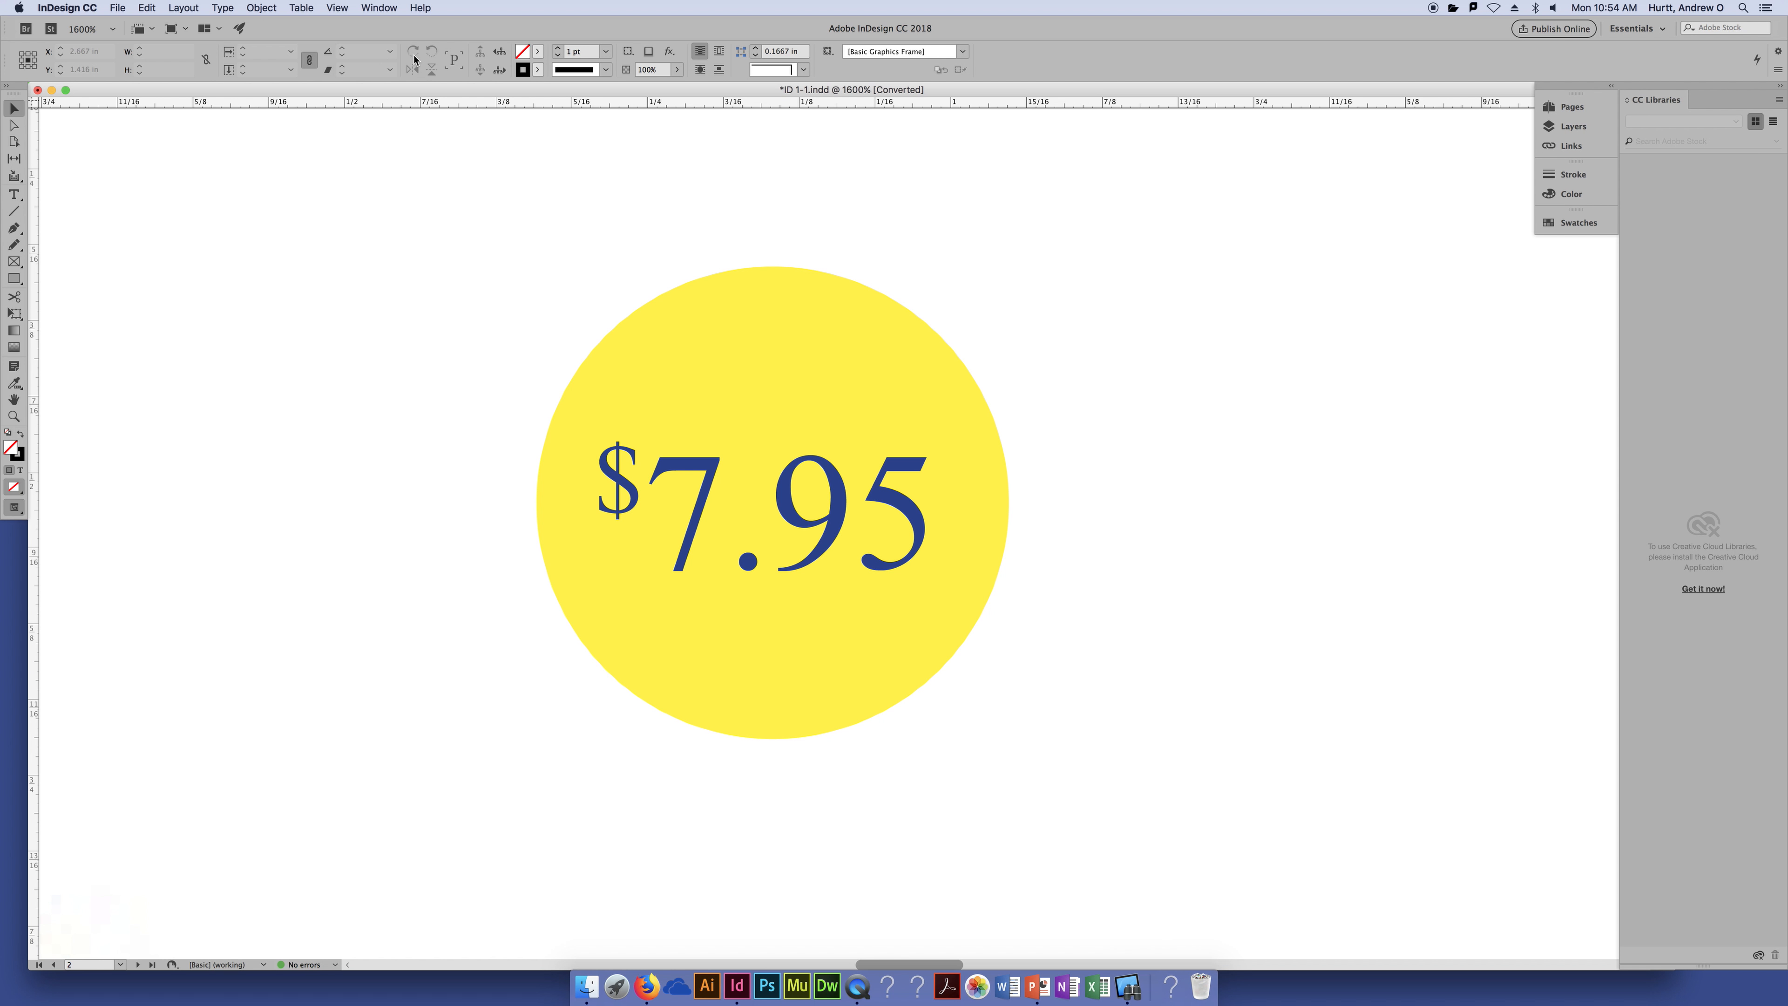
Fit the page 2-3 spread in the window and place a horizontal guide at about 0.71 in, along the lower edge of page 2's banner.
key(super+2)
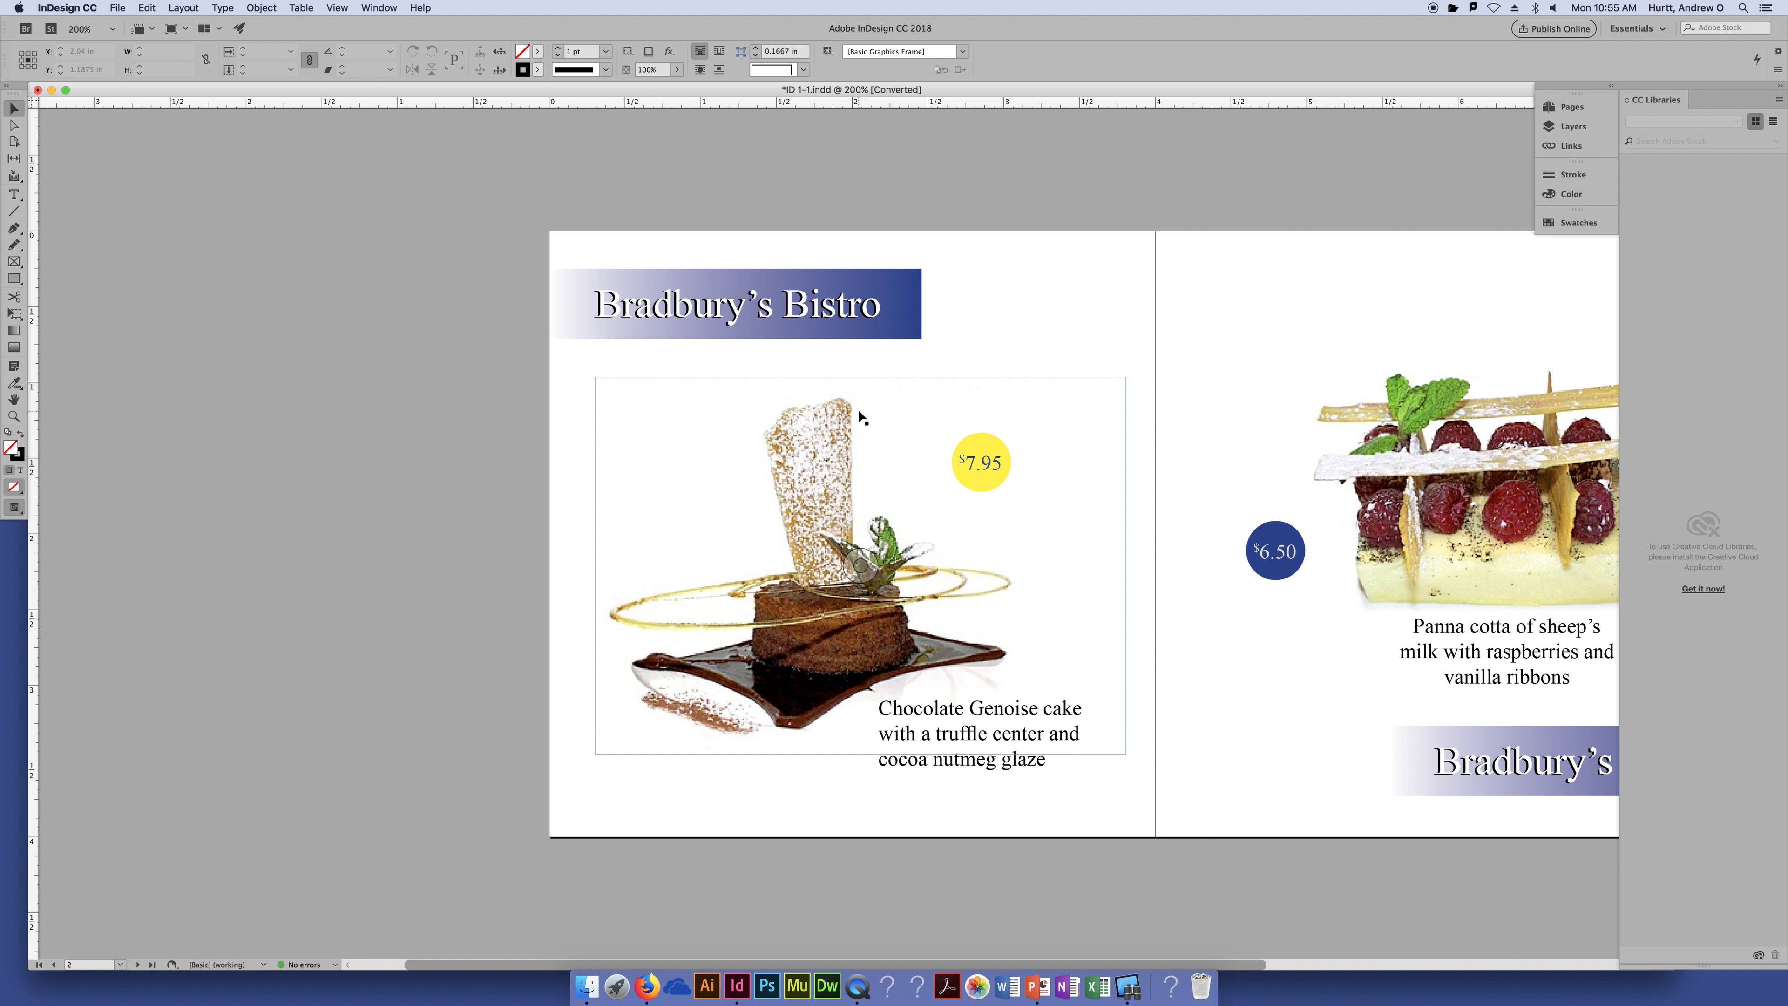
key(super+alt+0)
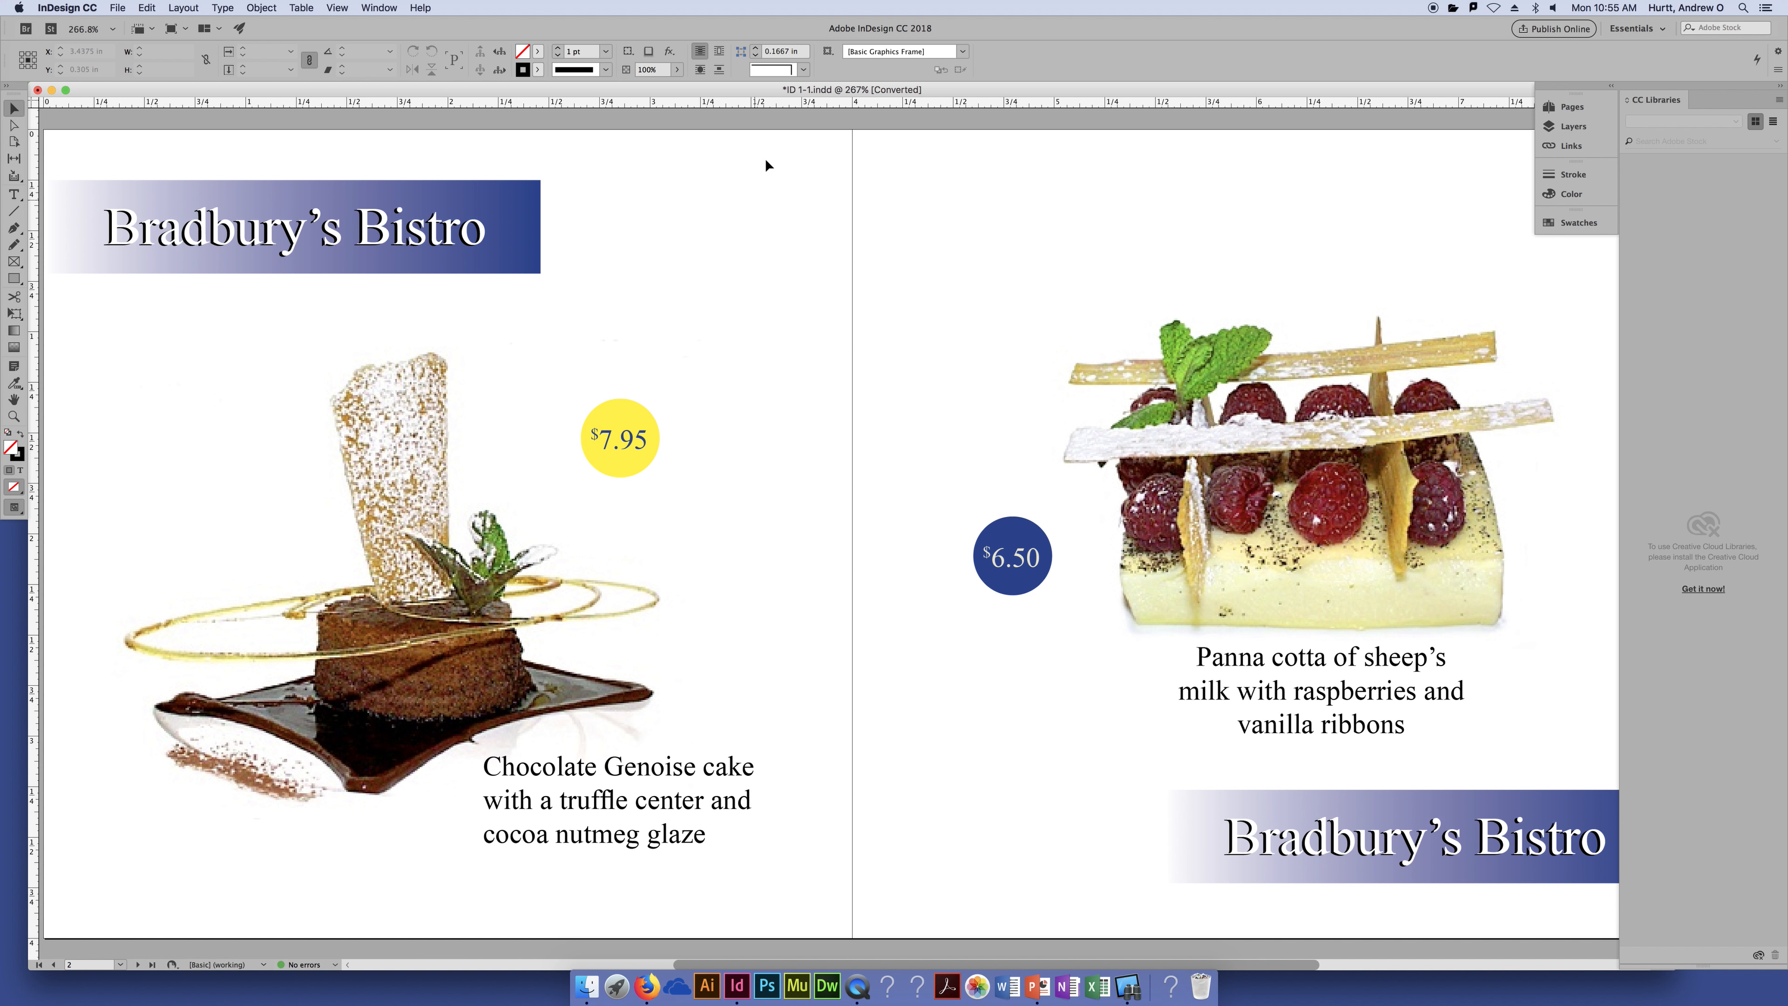
drag(736, 108, 744, 274)
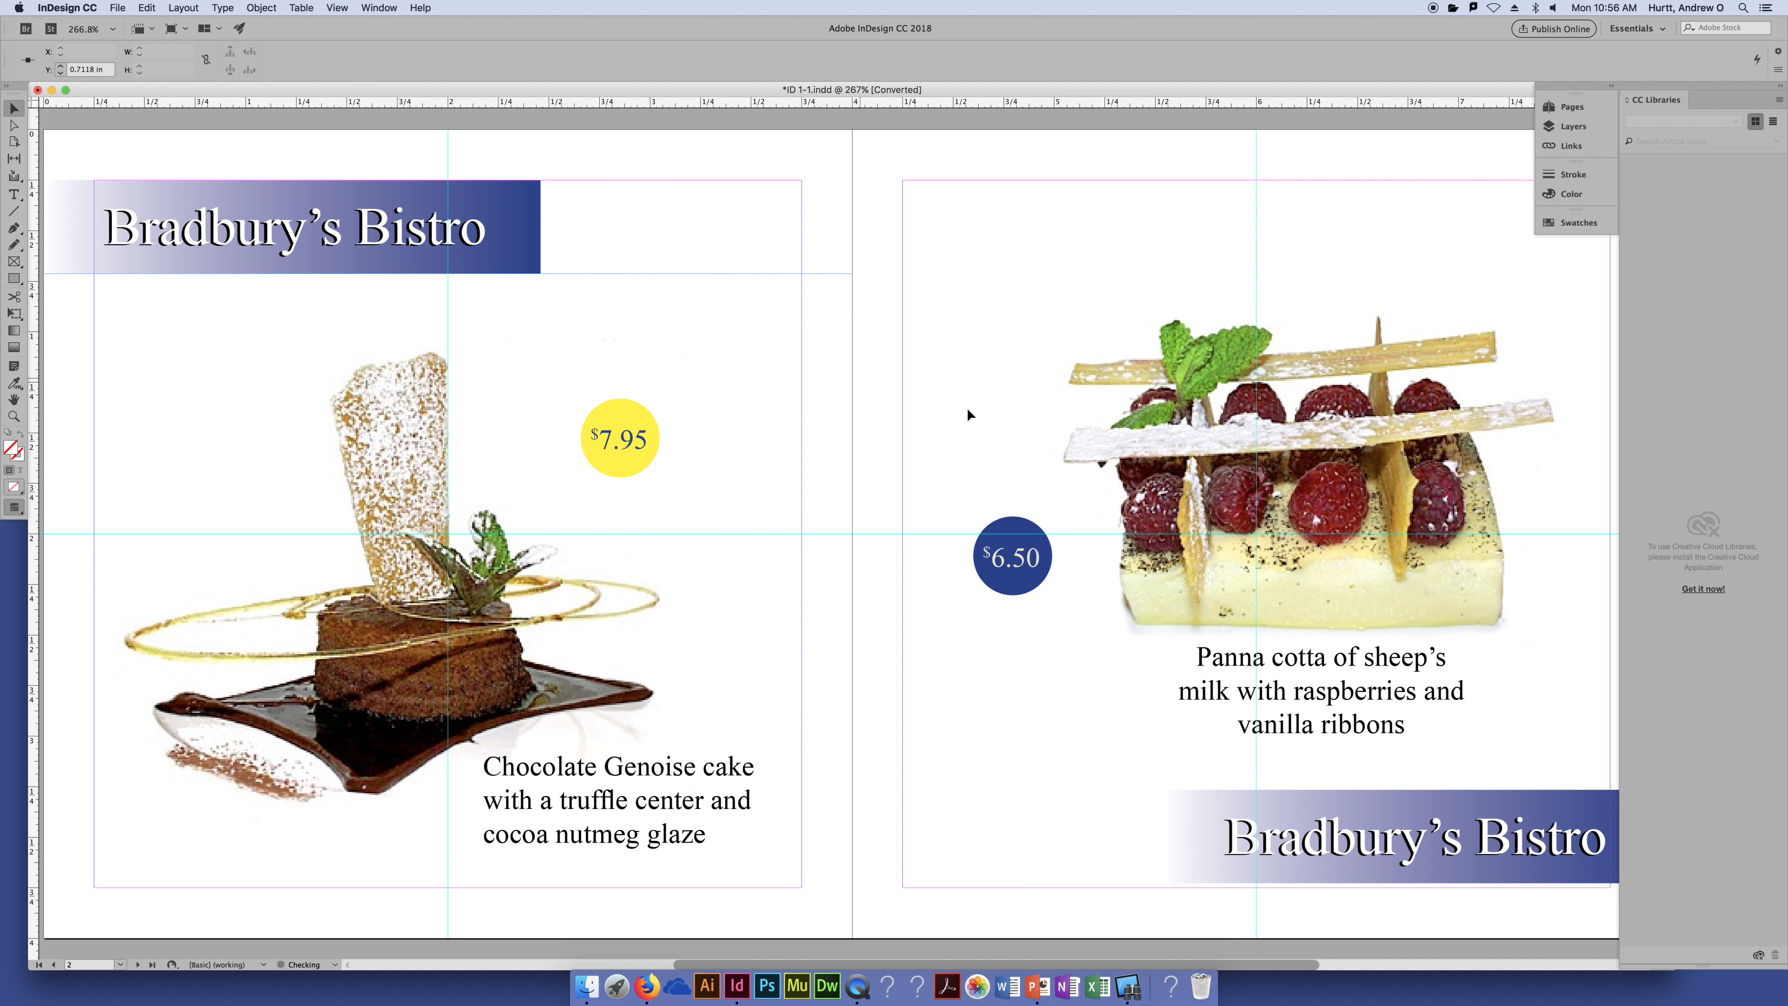
click(824, 118)
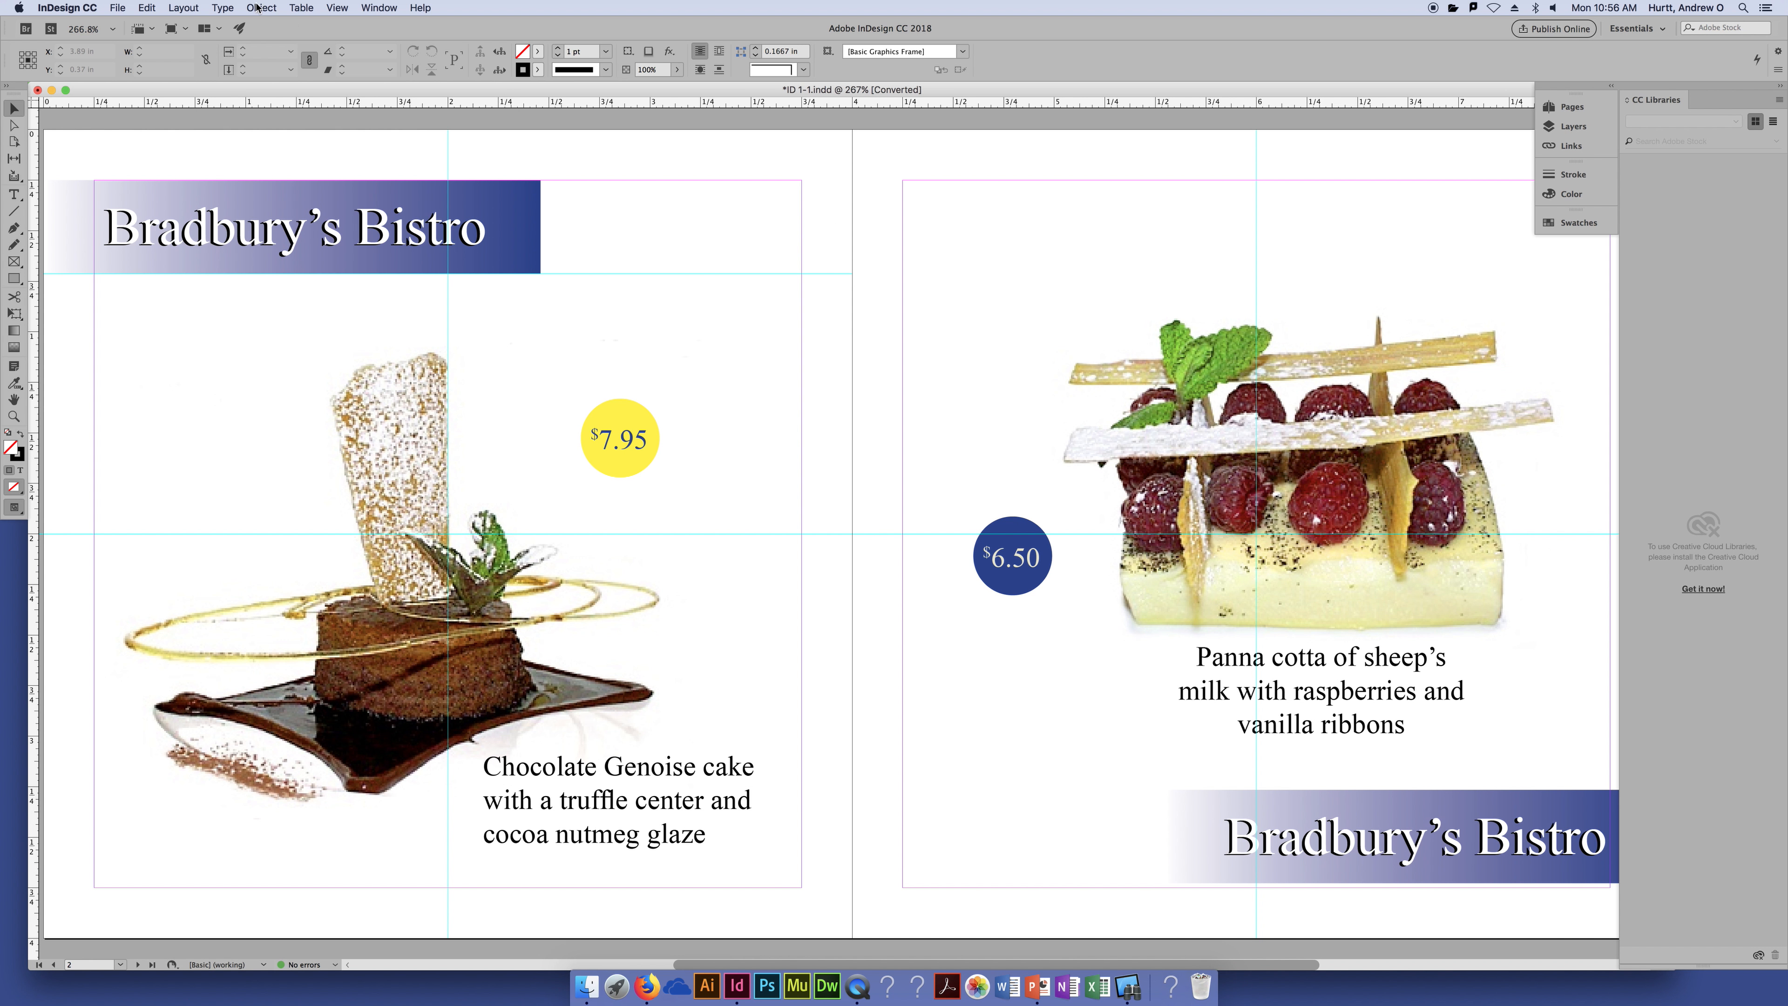
Hide the guides on the page 2-3 spread and show them again.
click(337, 8)
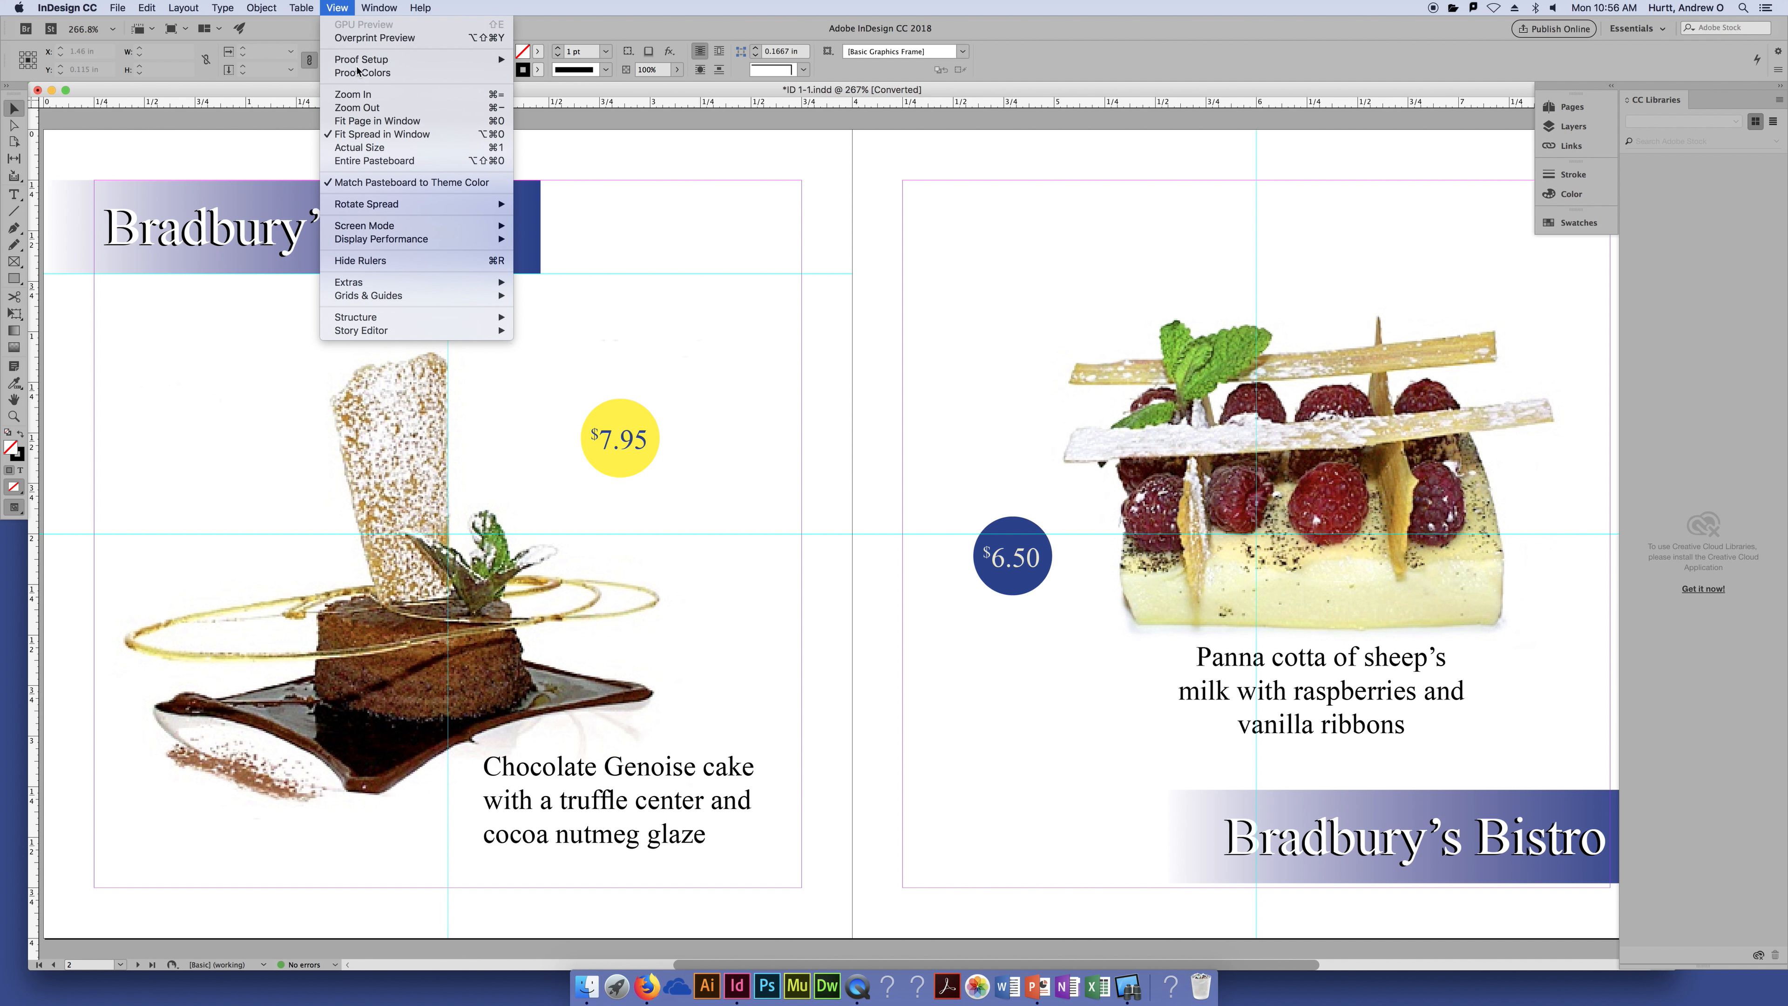
mouse_move(439, 298)
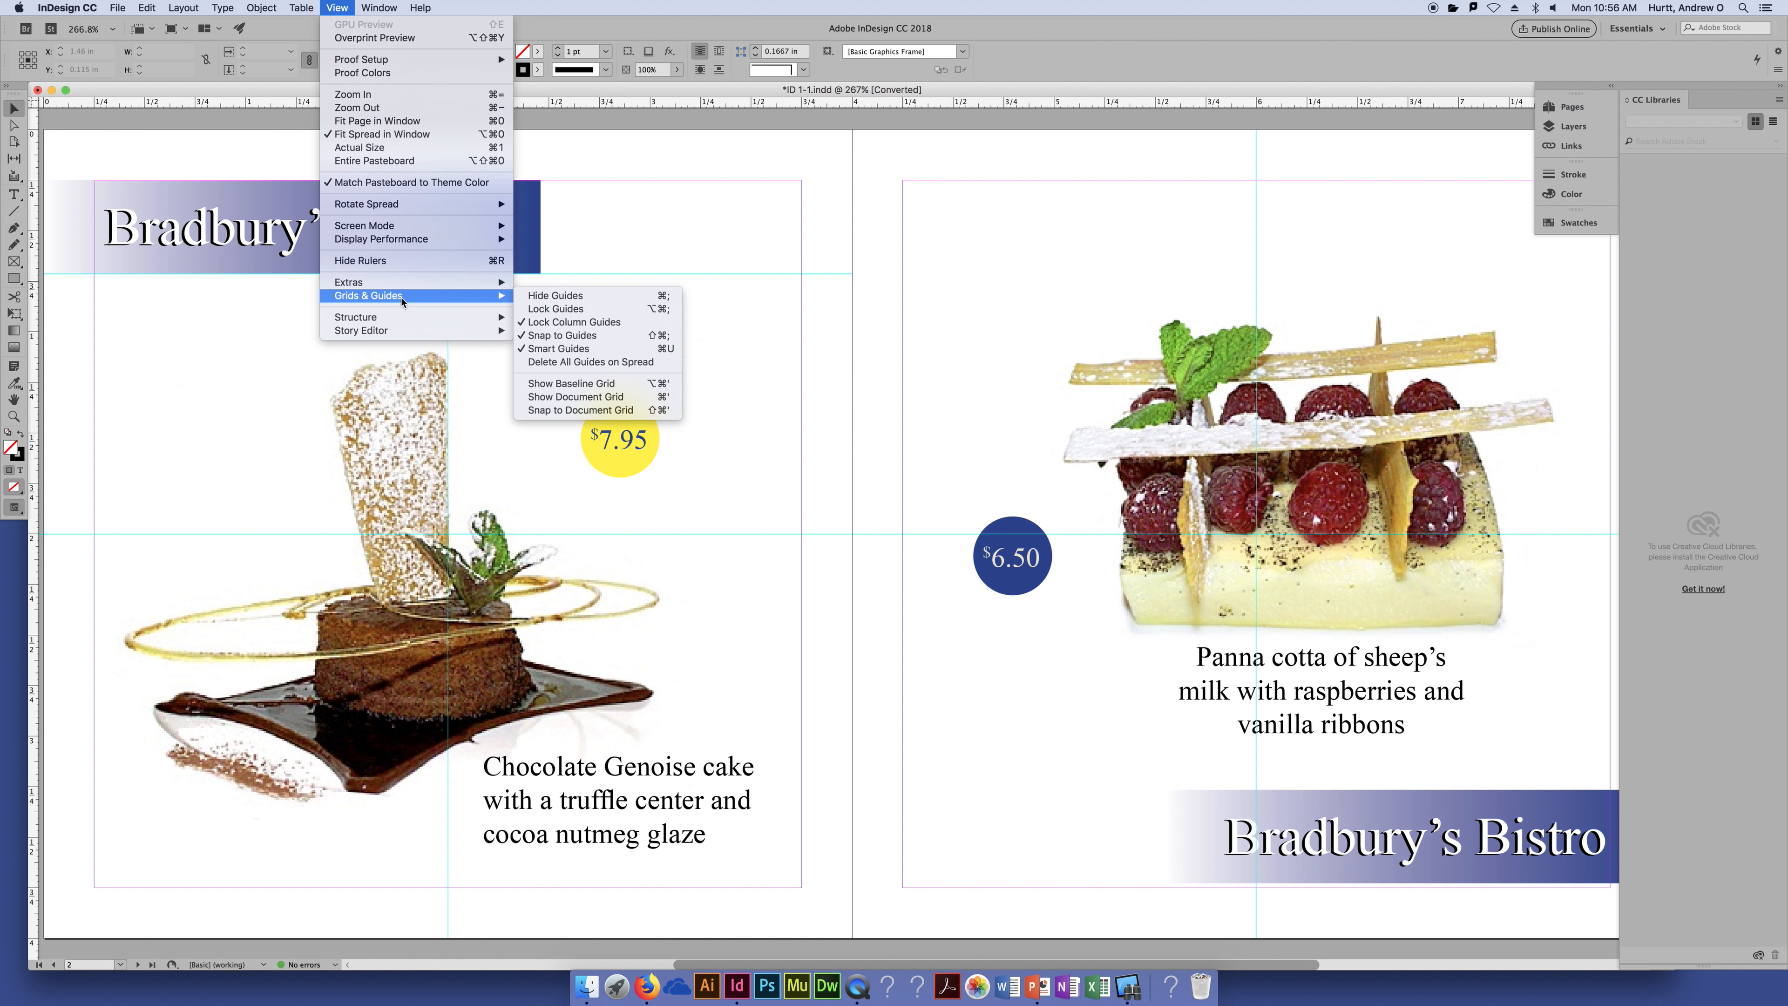
click(554, 298)
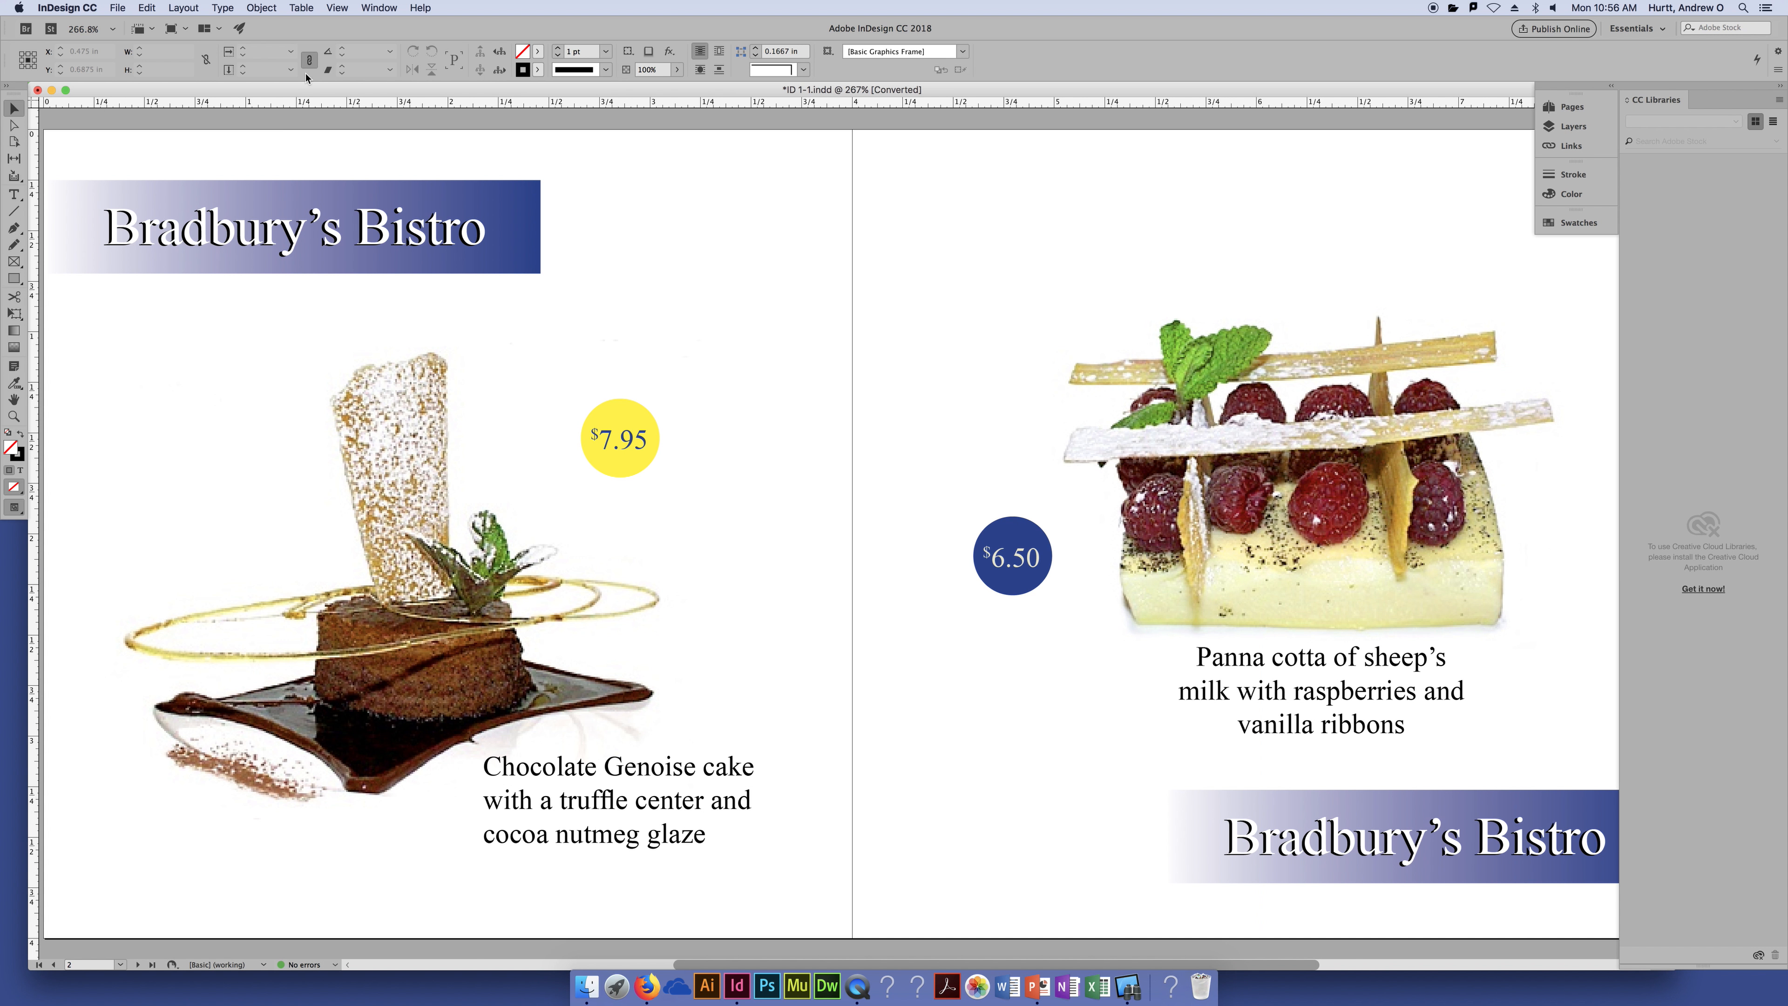
click(336, 8)
mouse_move(479, 295)
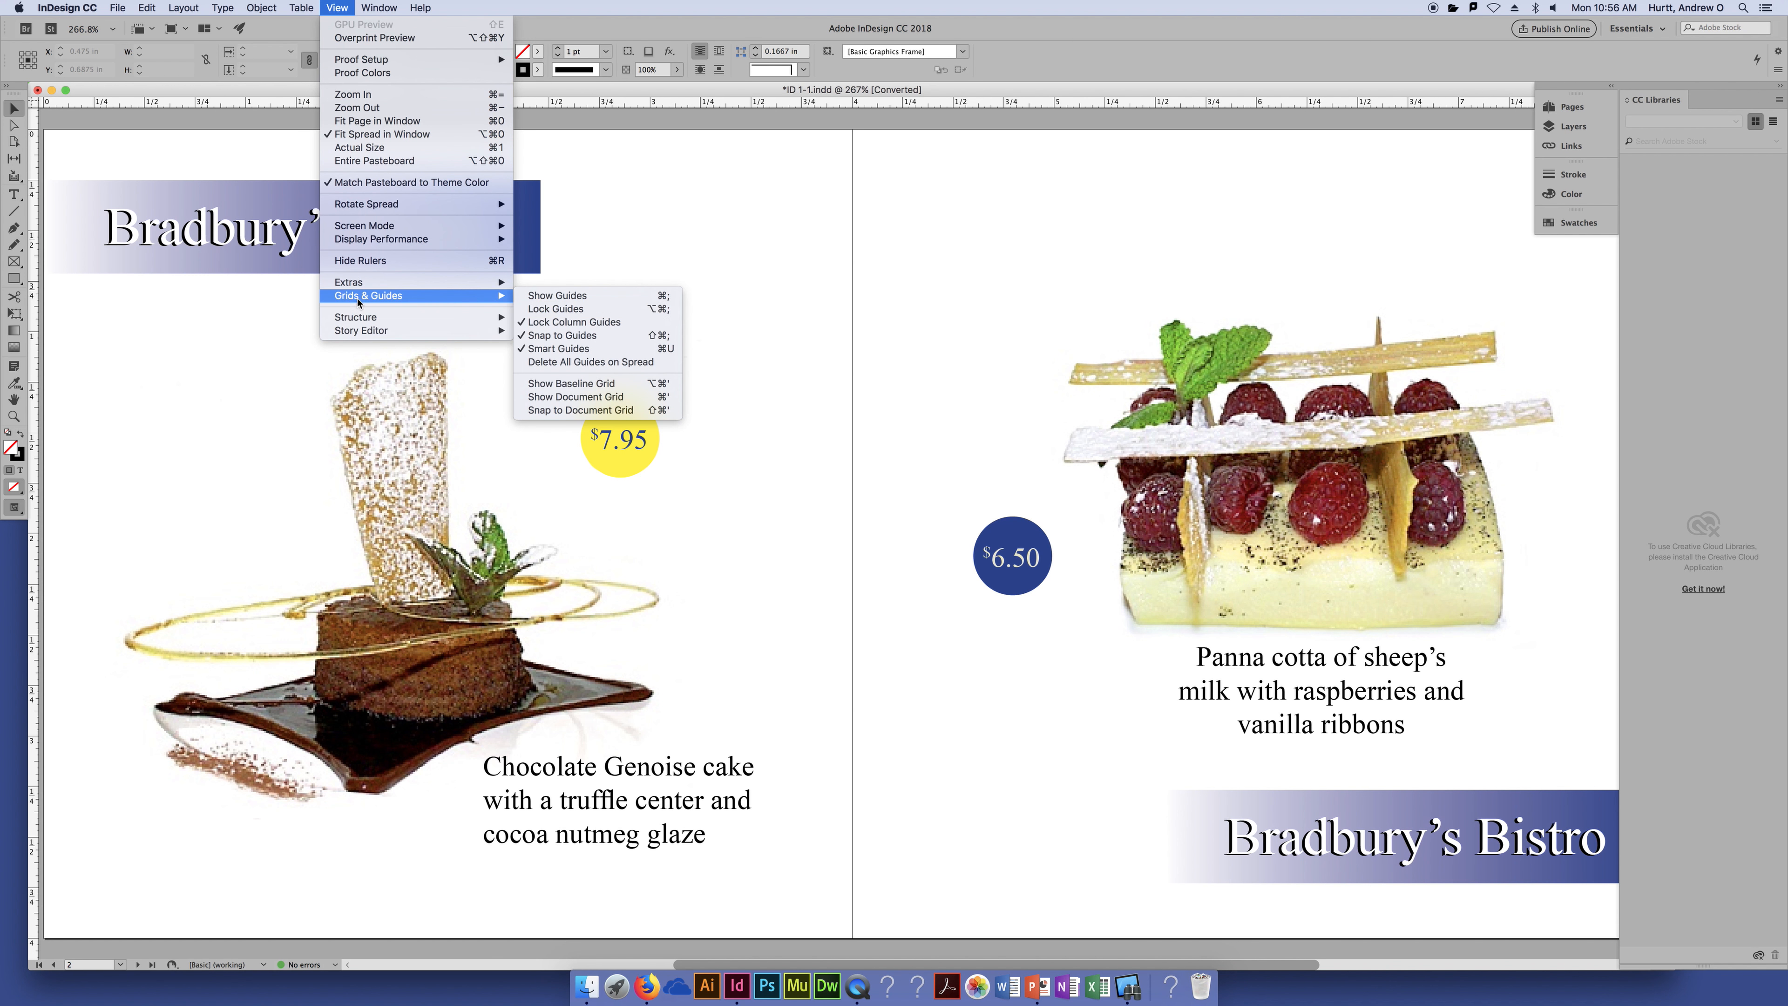
click(603, 296)
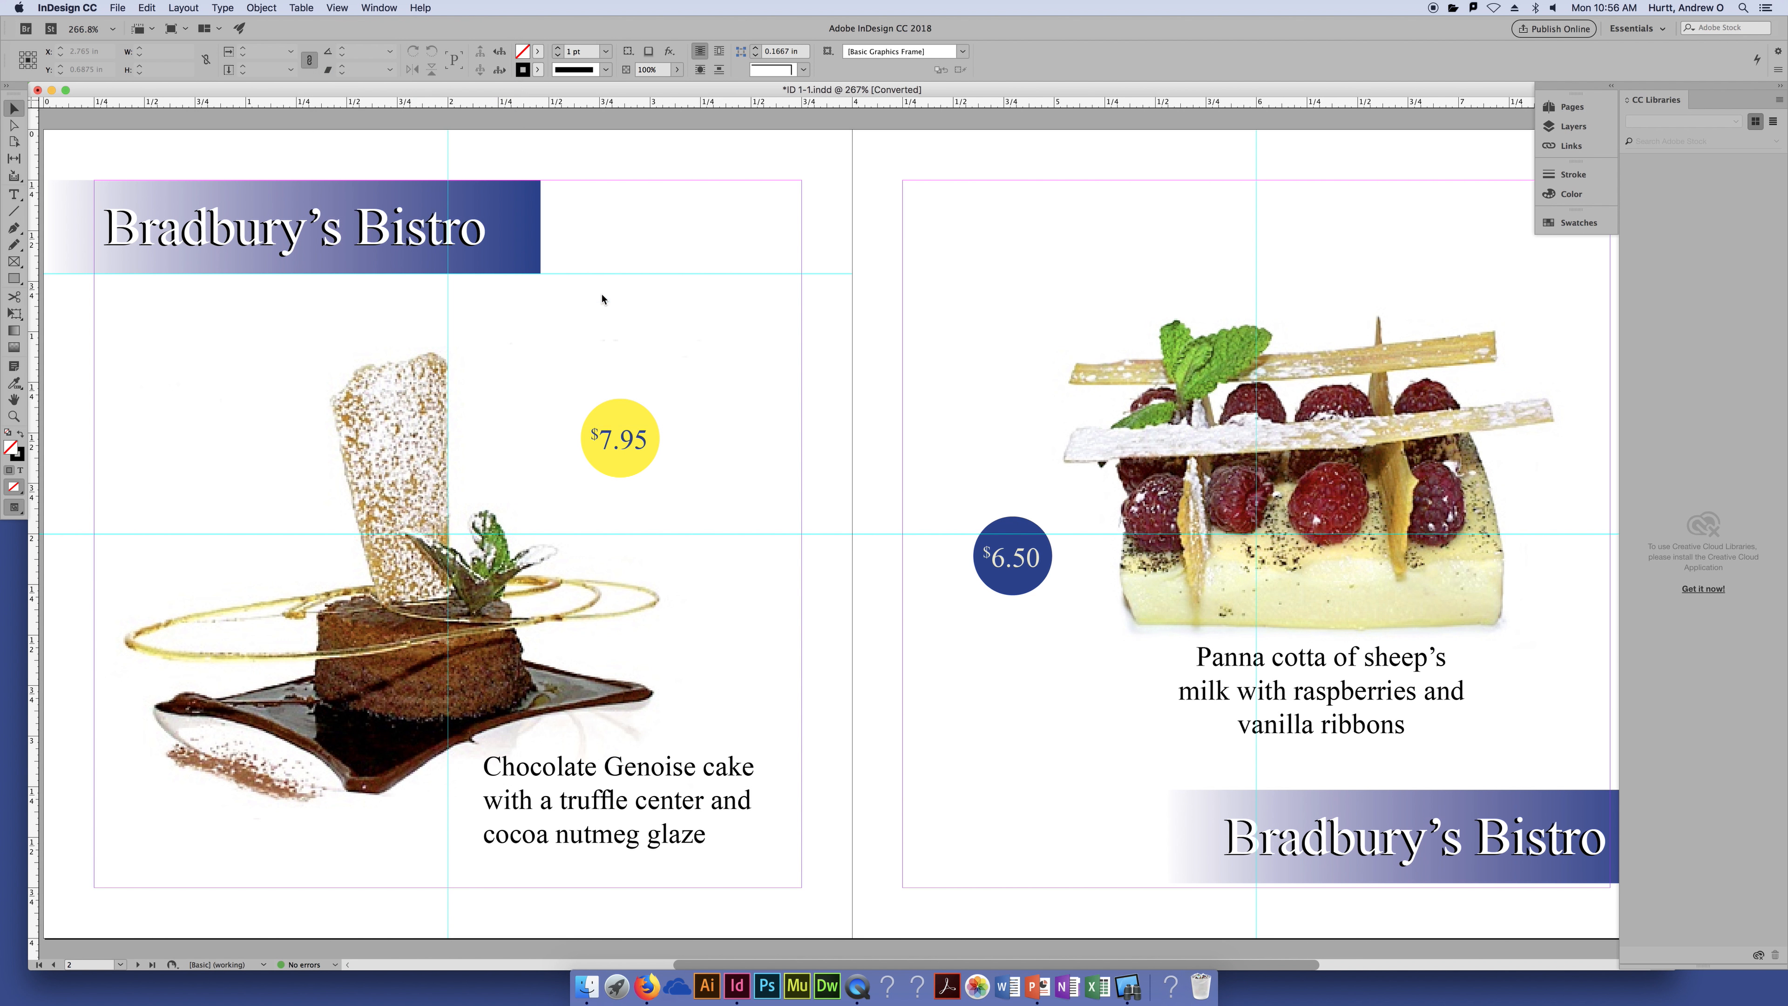
Review the display options for extras and for grids and guides, leaving them as they are.
click(392, 4)
mouse_move(337, 8)
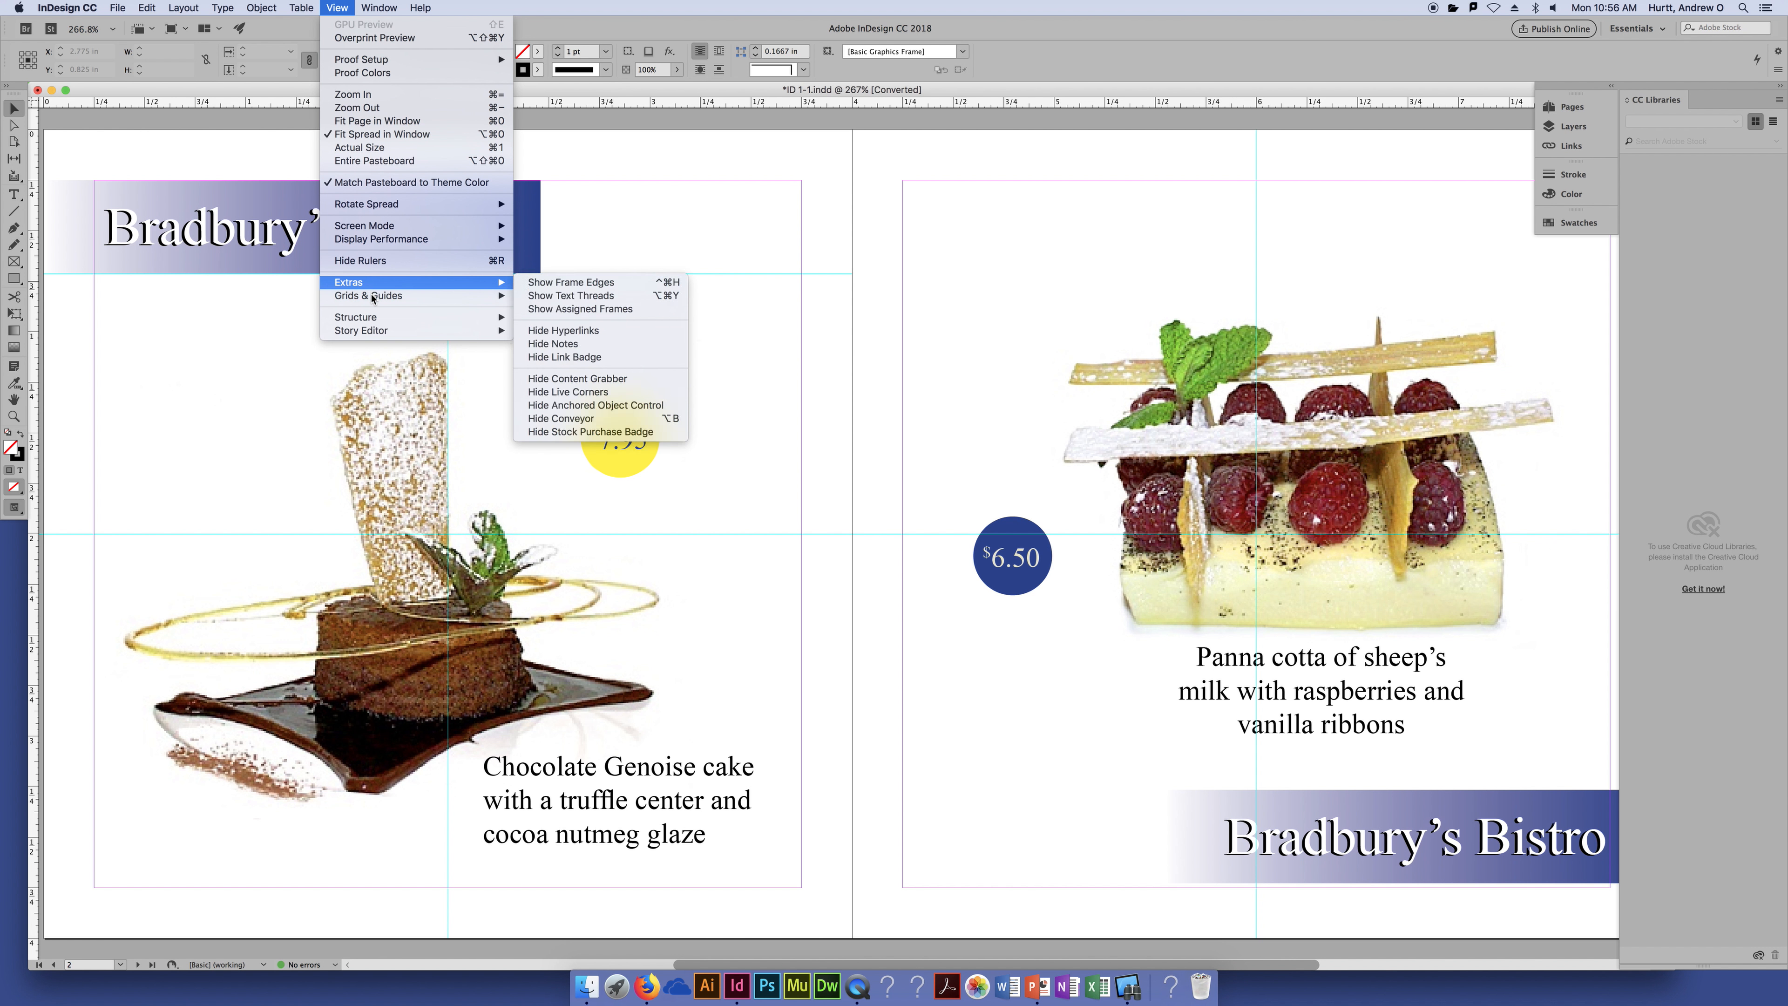
mouse_move(459, 304)
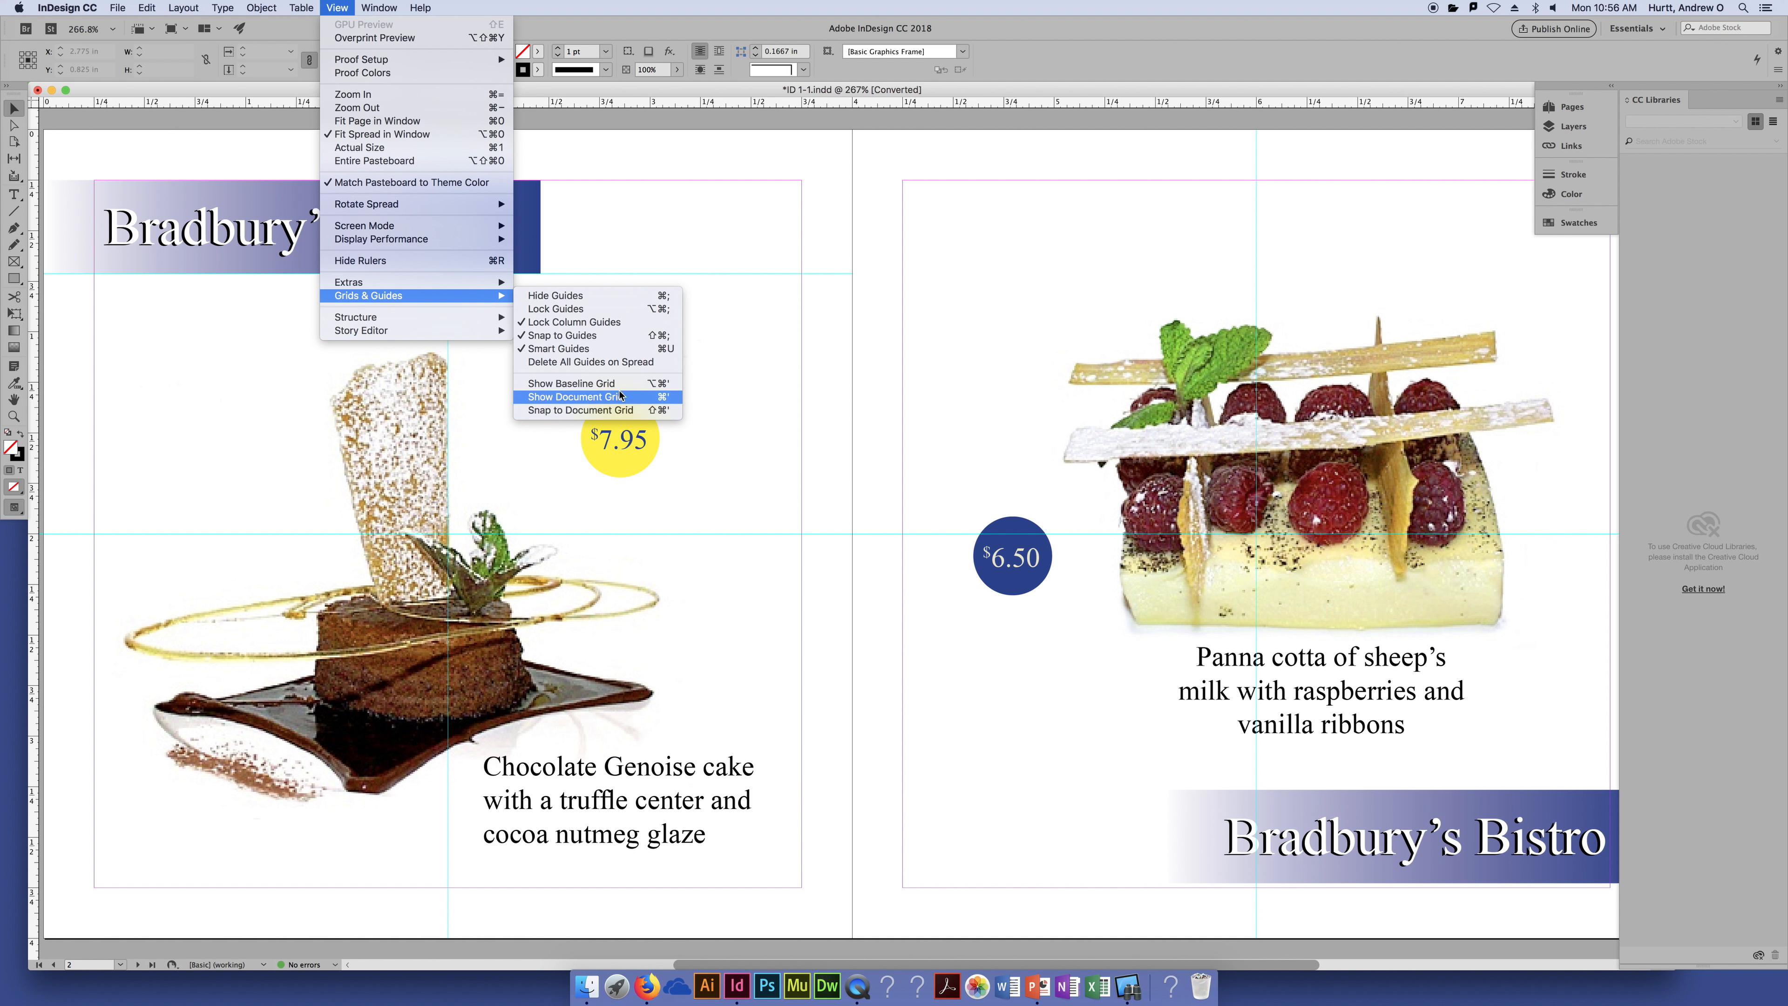
key(Escape)
key(Escape)
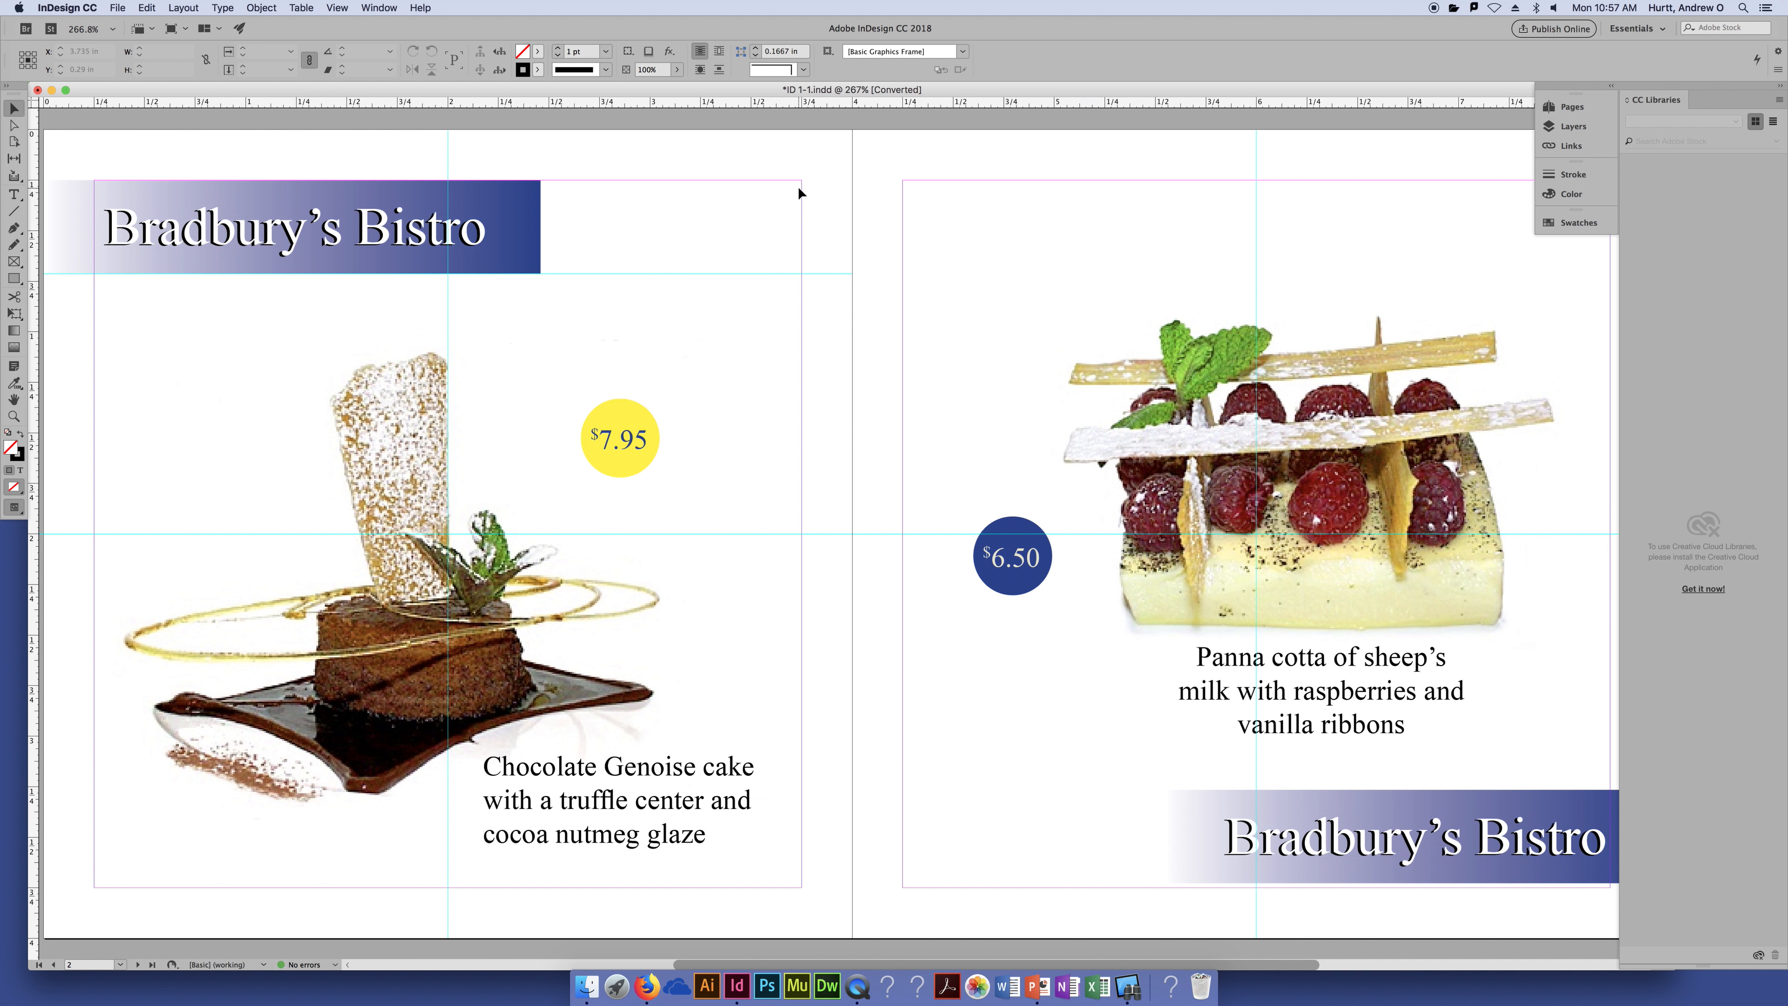
View the spread at 200%, select the chocolate cake image on page 2 to inspect its frame, and clear the selection.
key(super+minus)
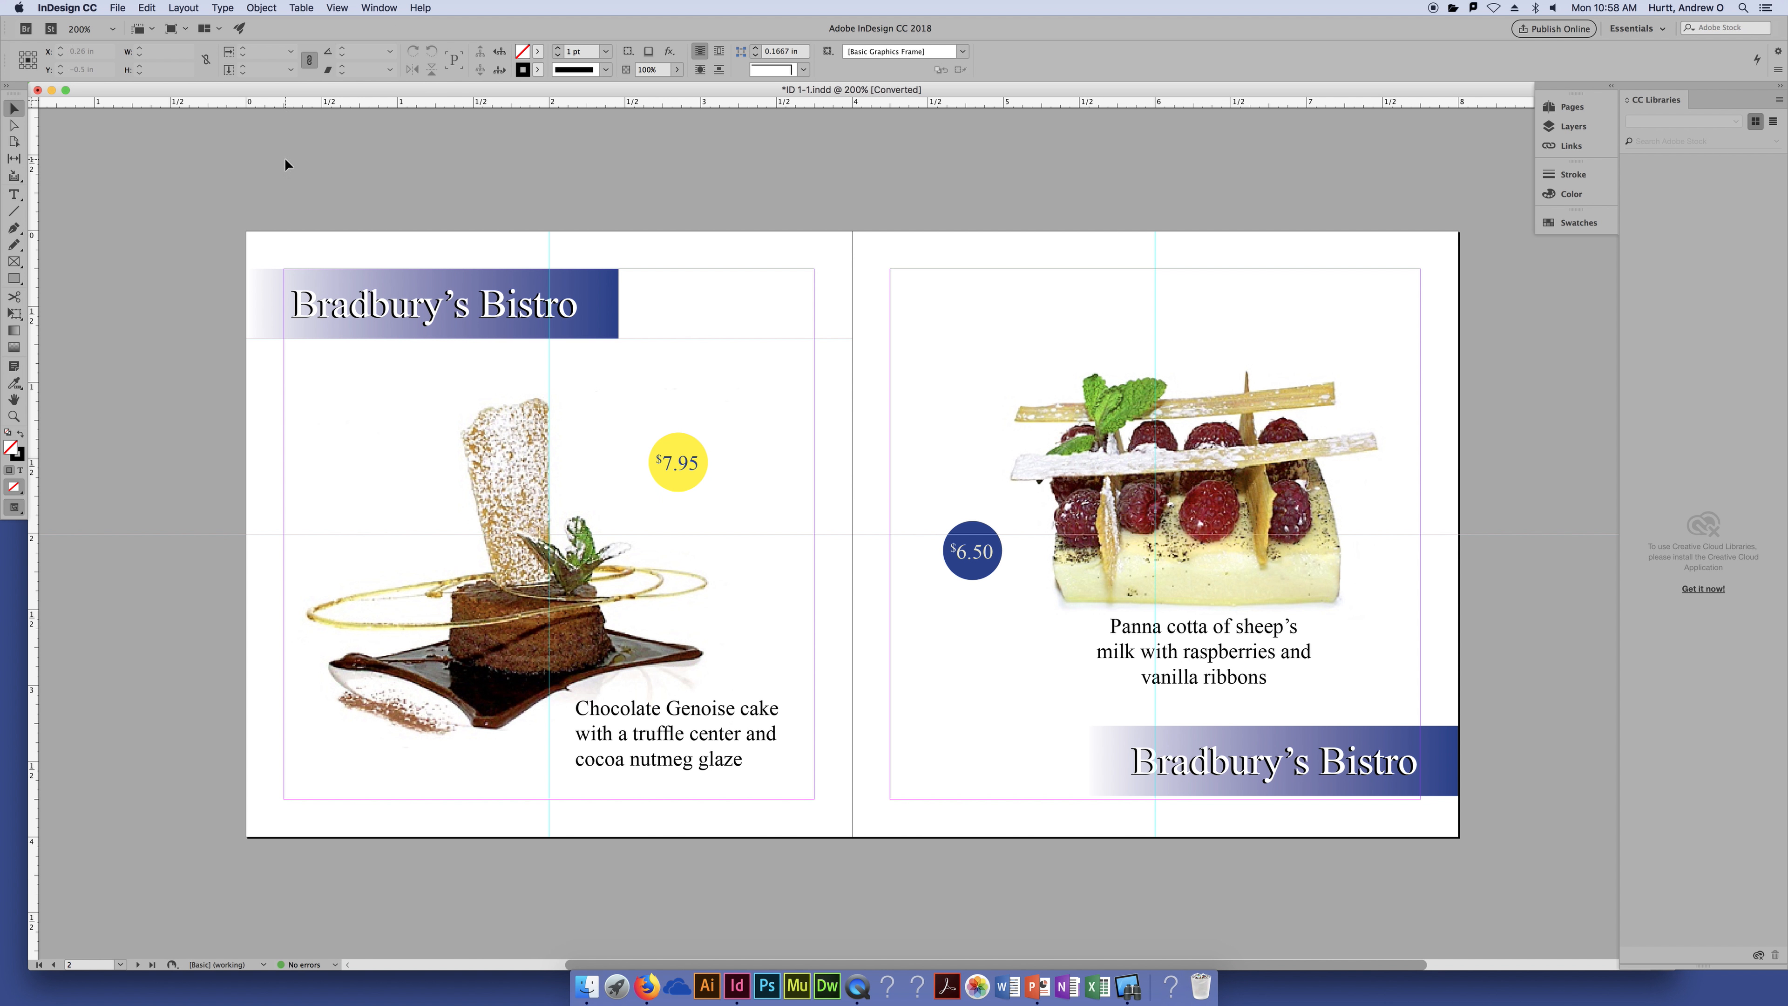
click(476, 459)
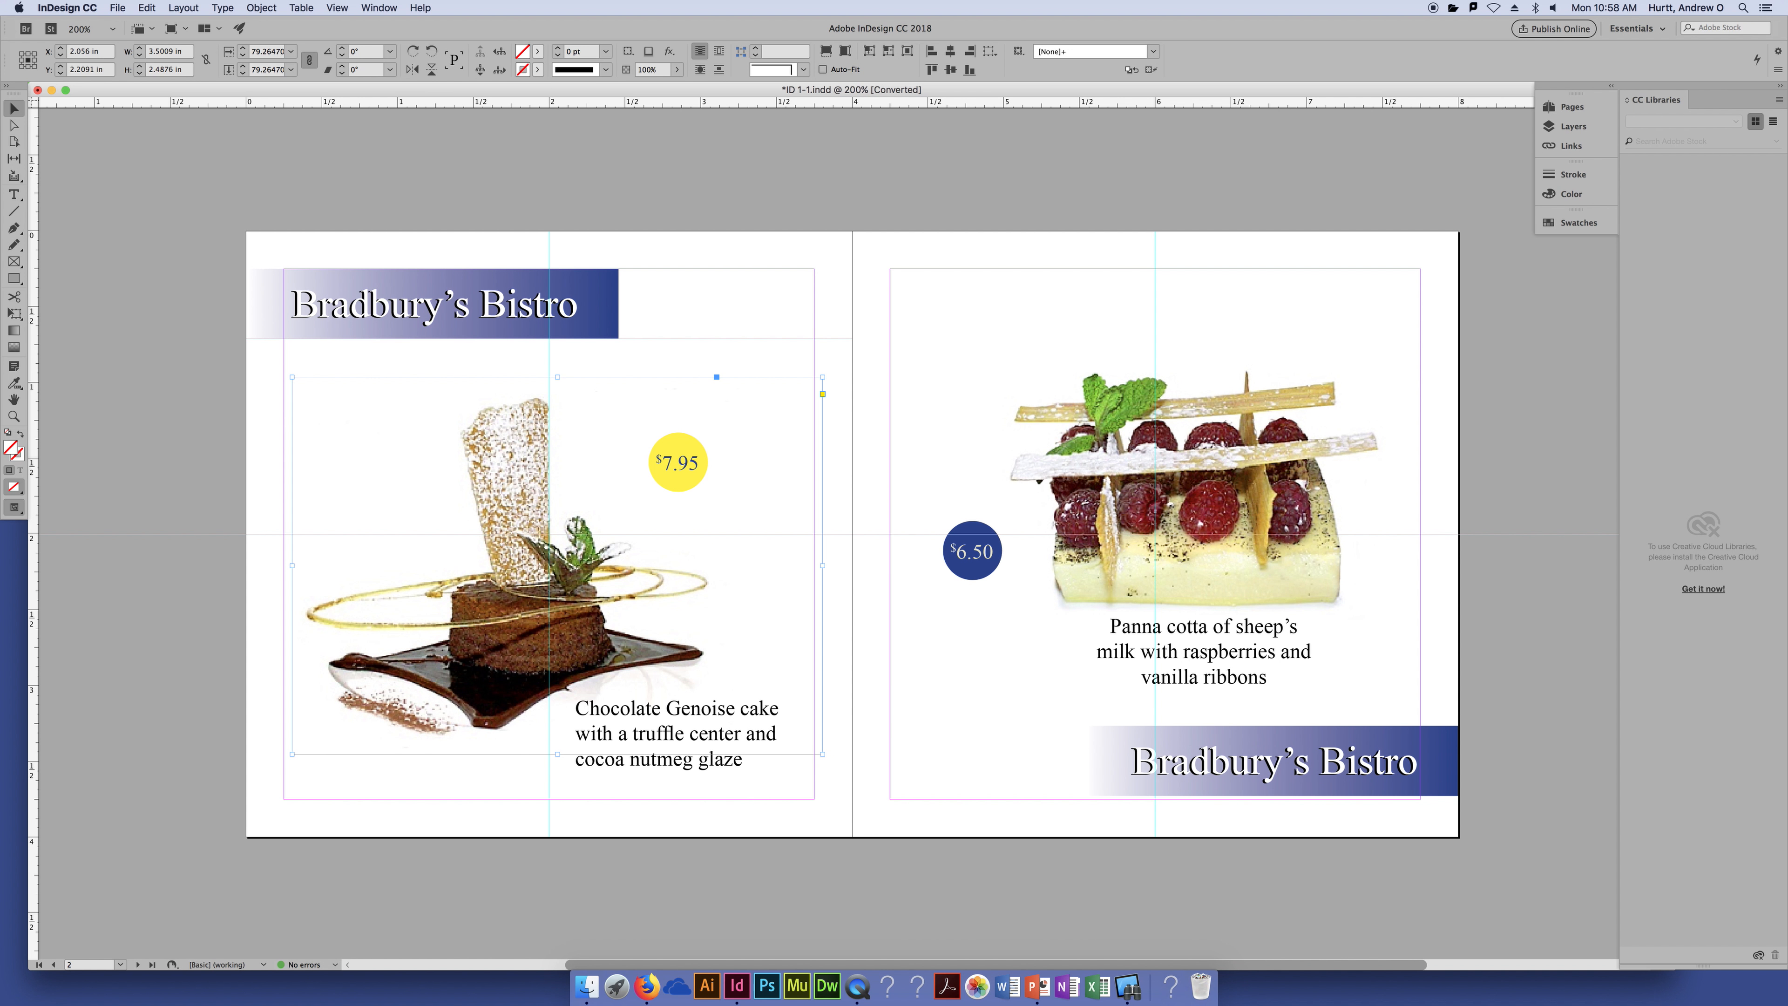
click(380, 168)
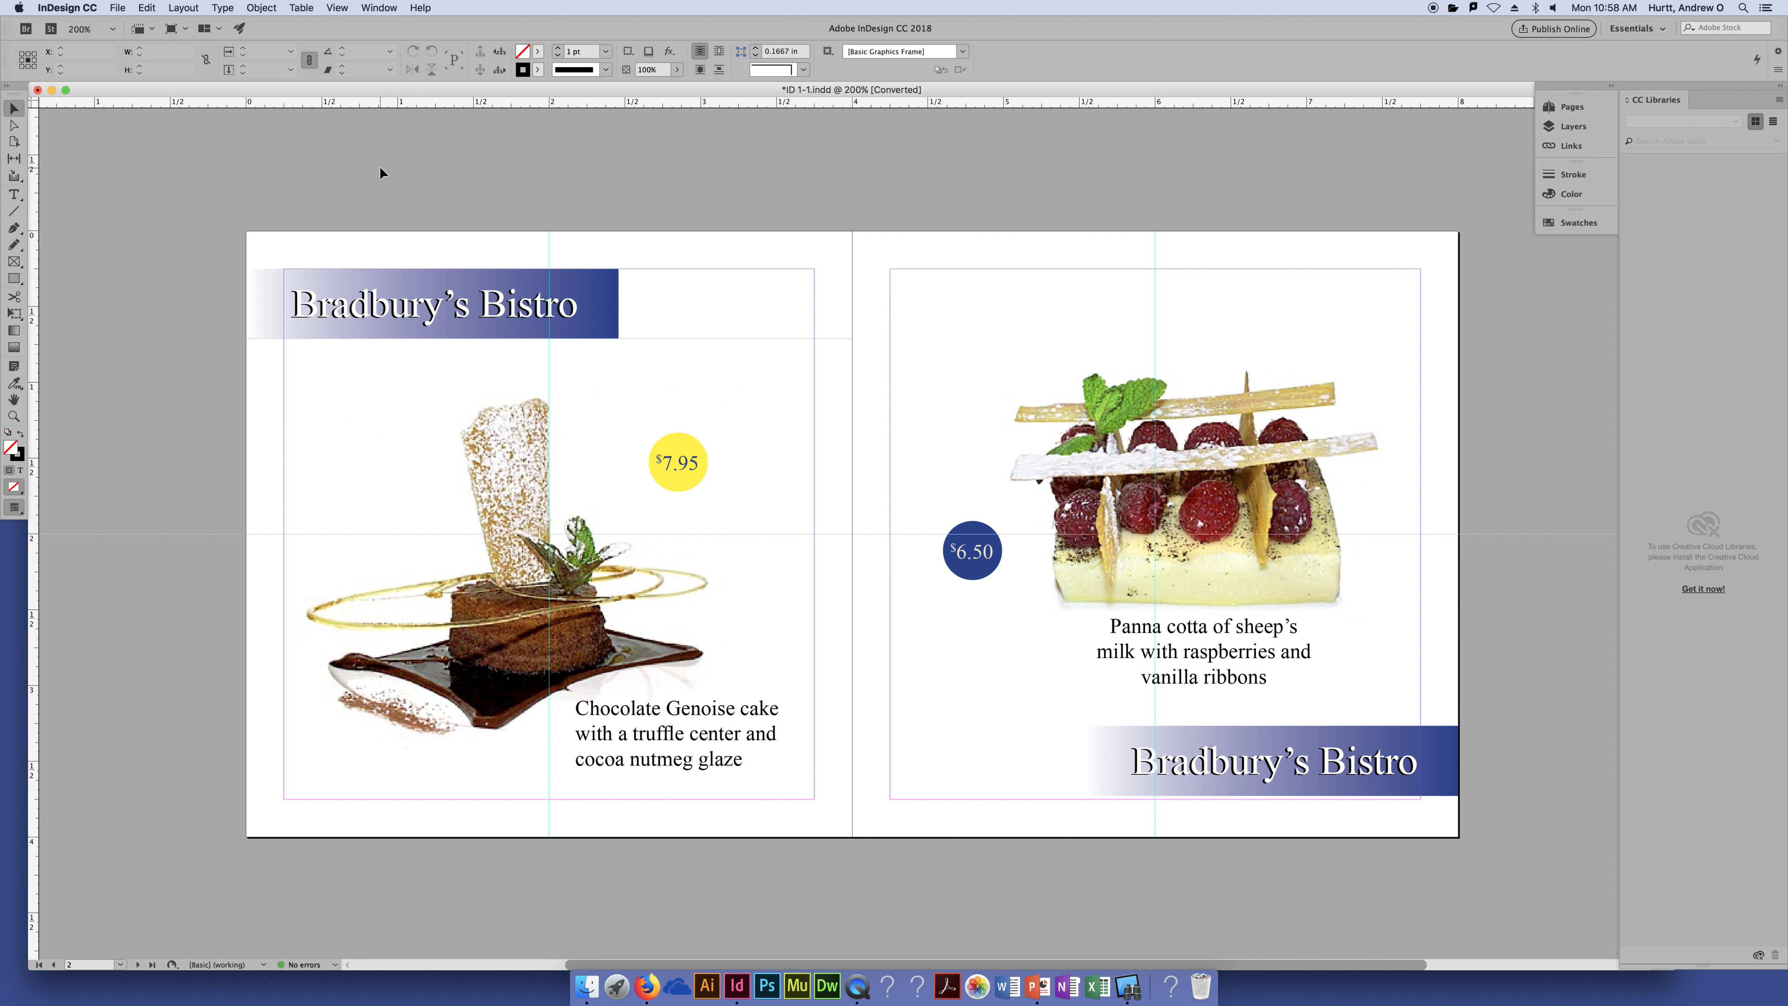
View the chocolate cake on page 2 at 400% and turn Overprint Preview on and off again.
key(super+equal)
key(super+equal)
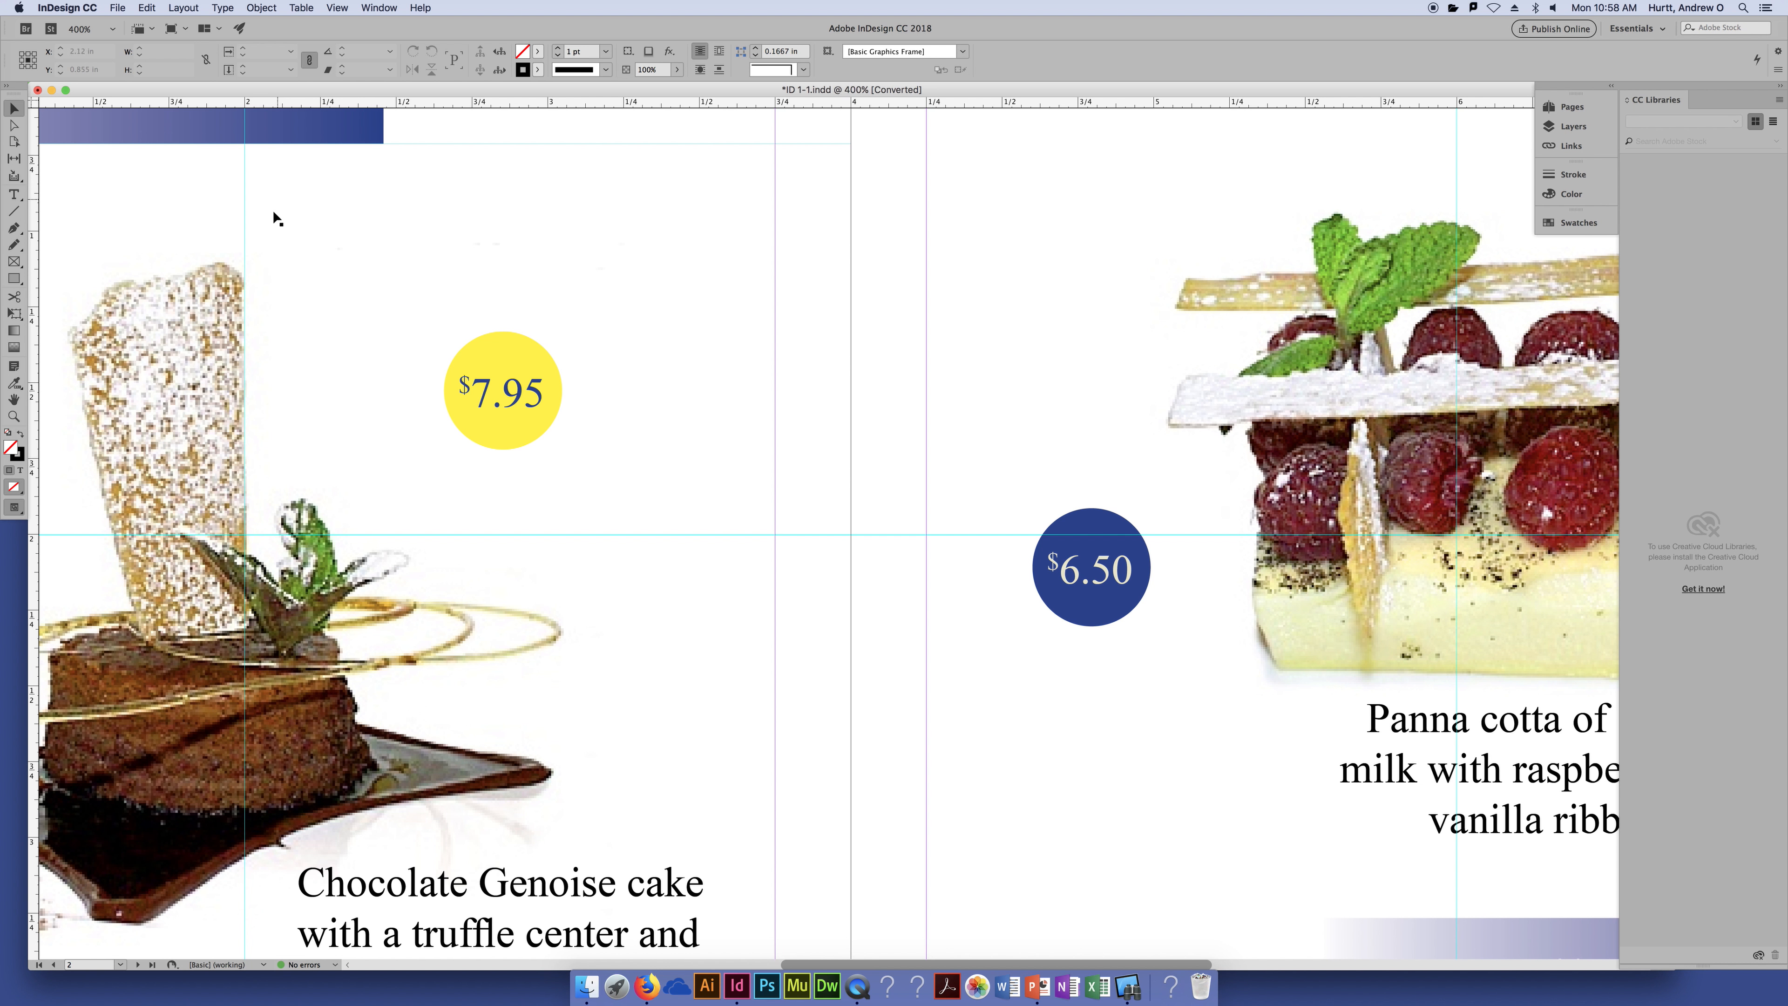
drag(335, 396, 803, 407)
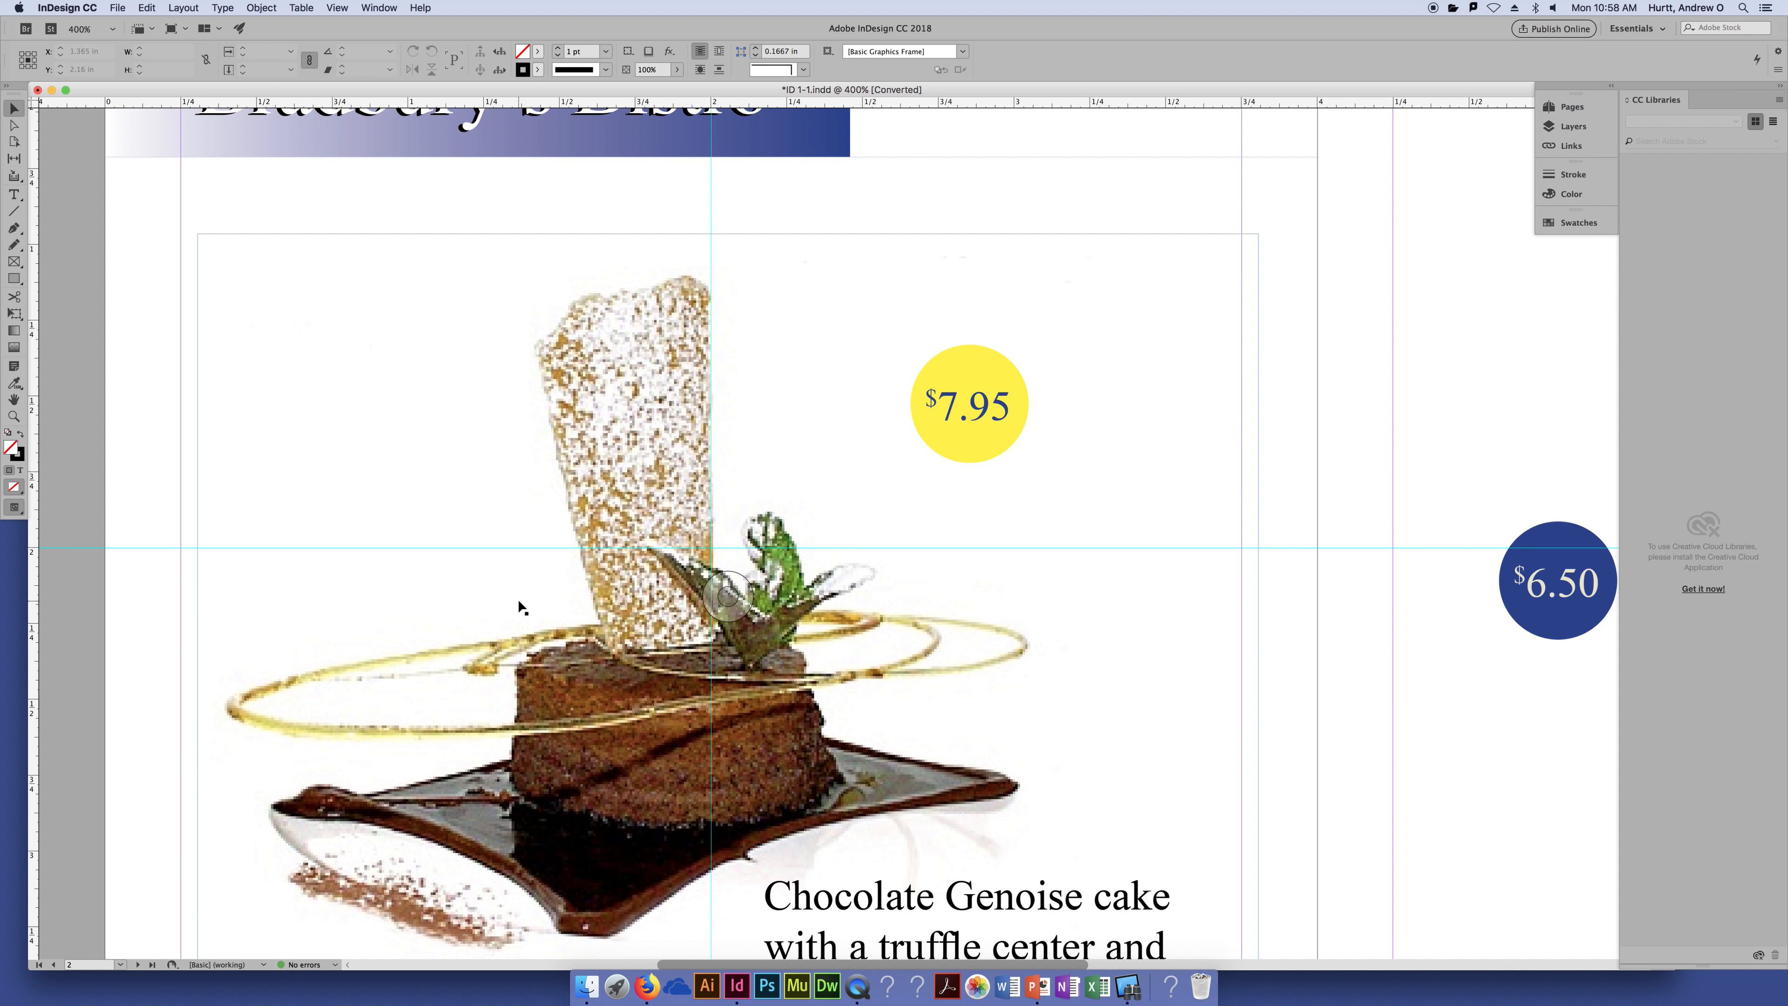
scroll(517, 600, down, 1)
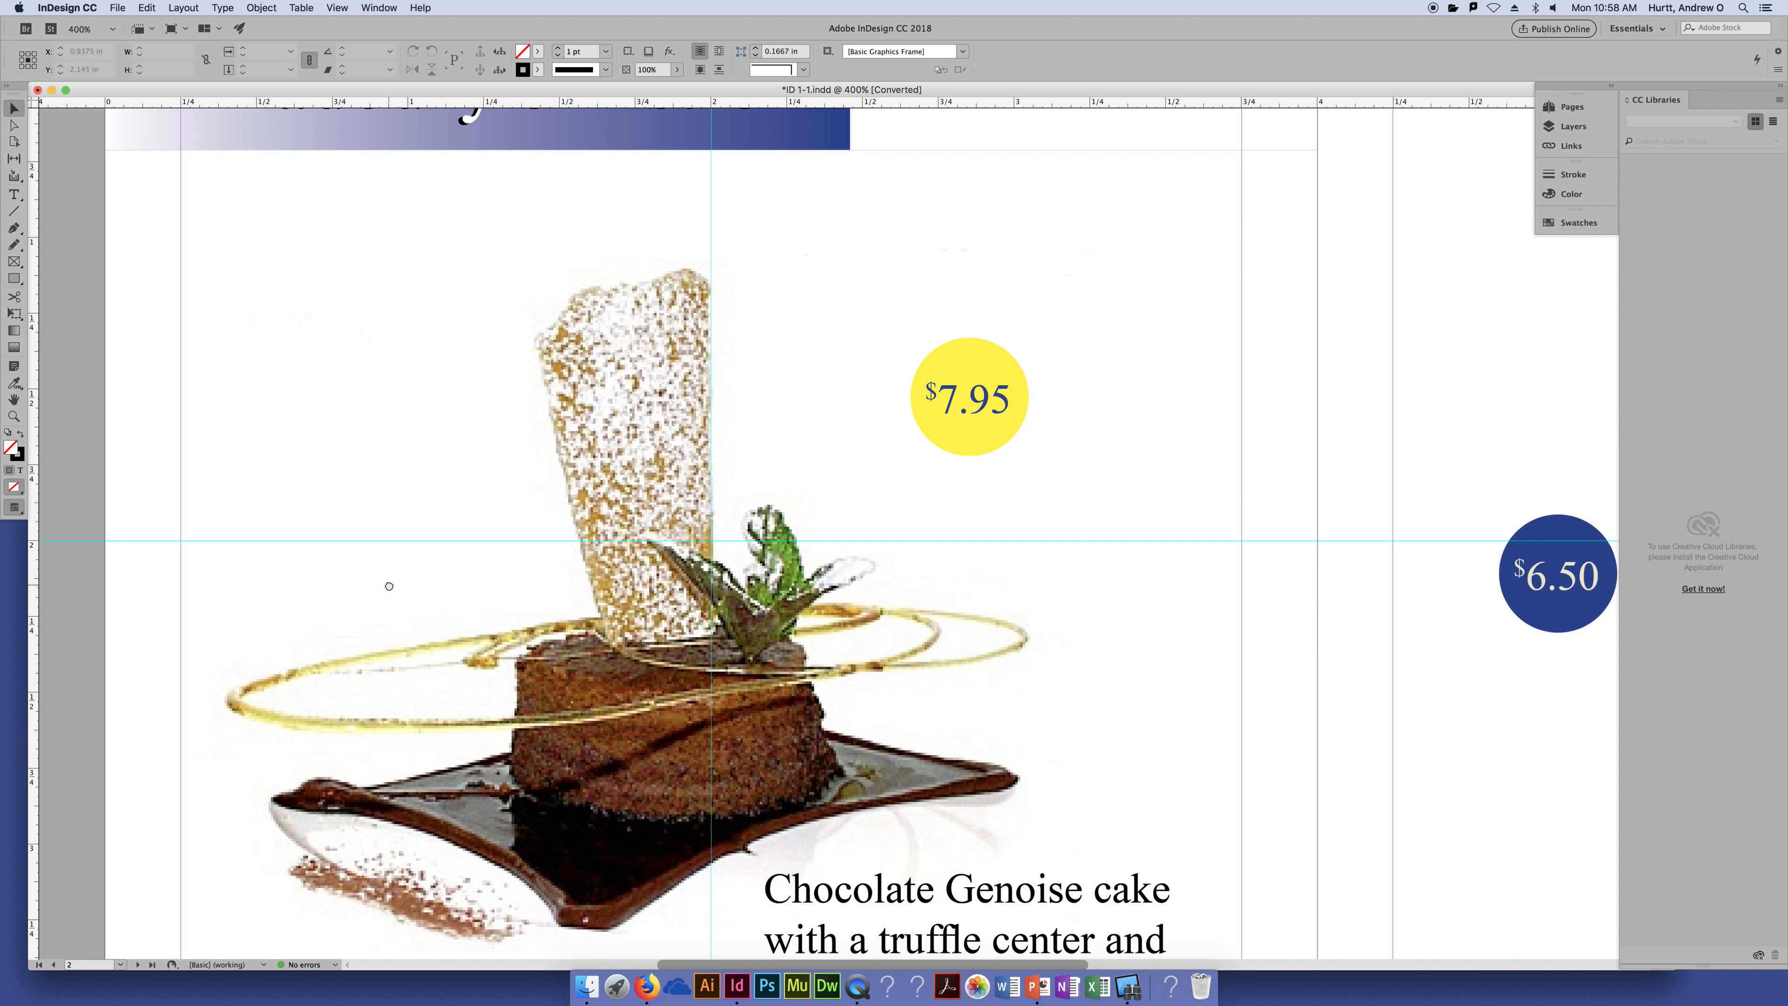
scroll(389, 585, down, 5)
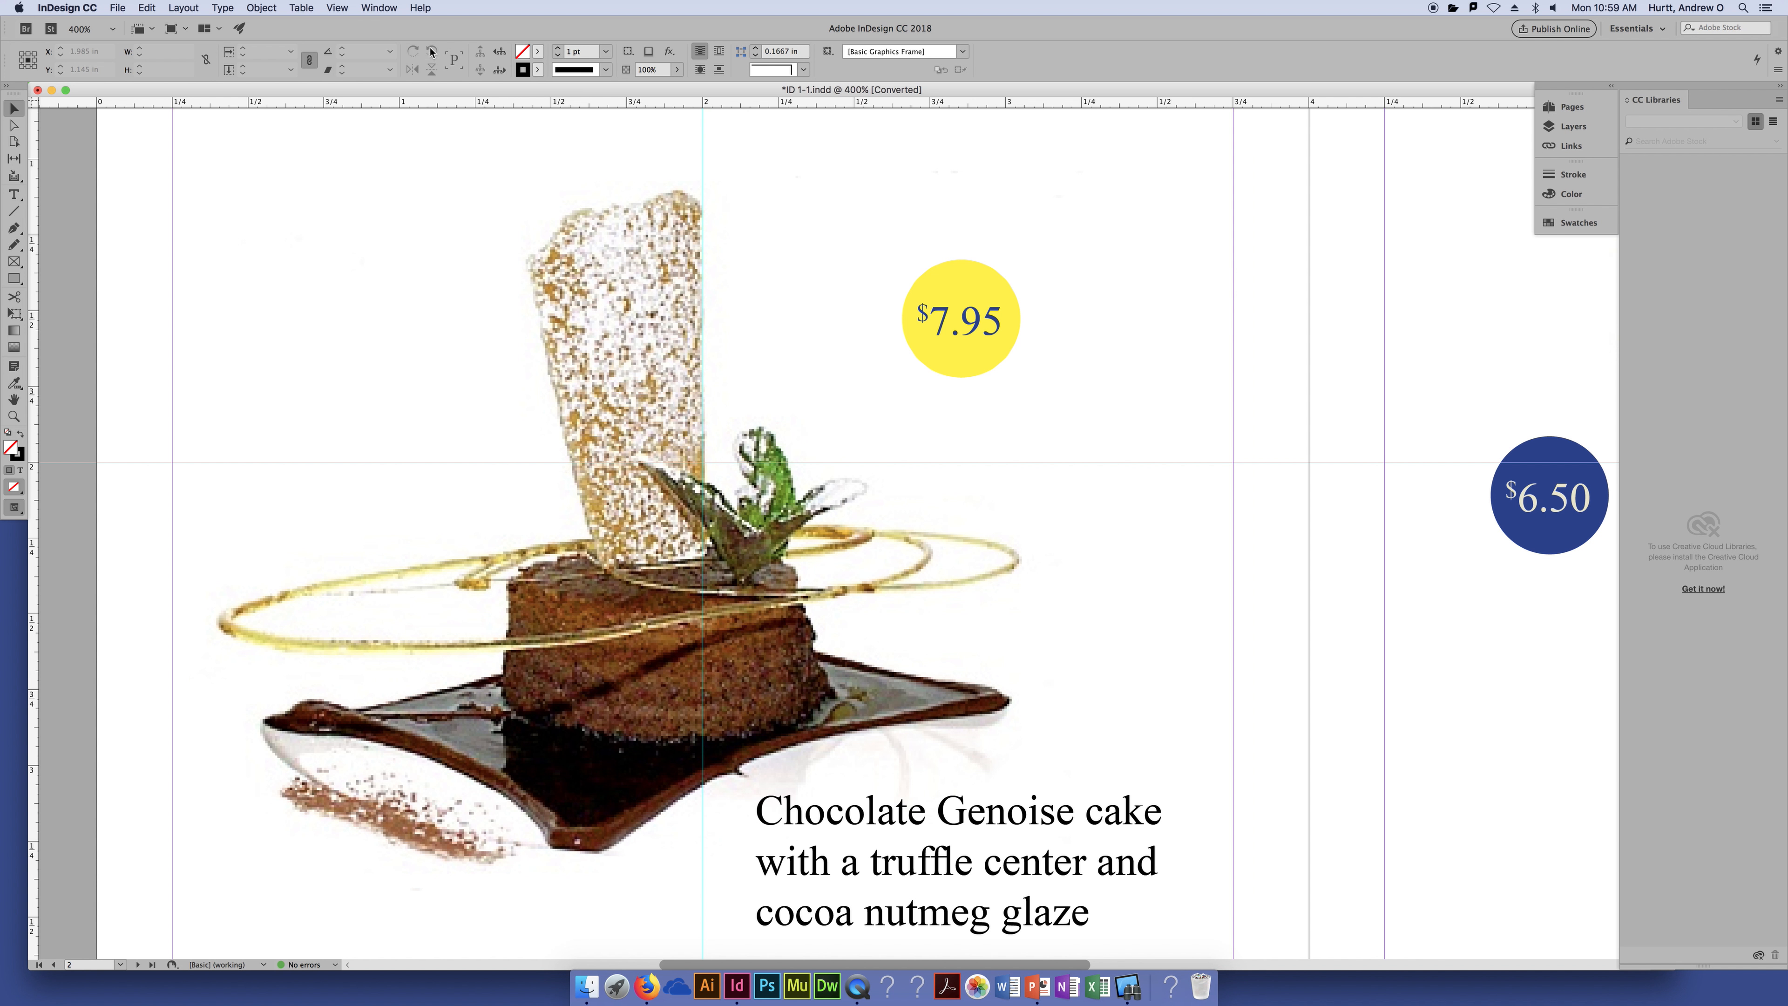
click(380, 8)
mouse_move(332, 7)
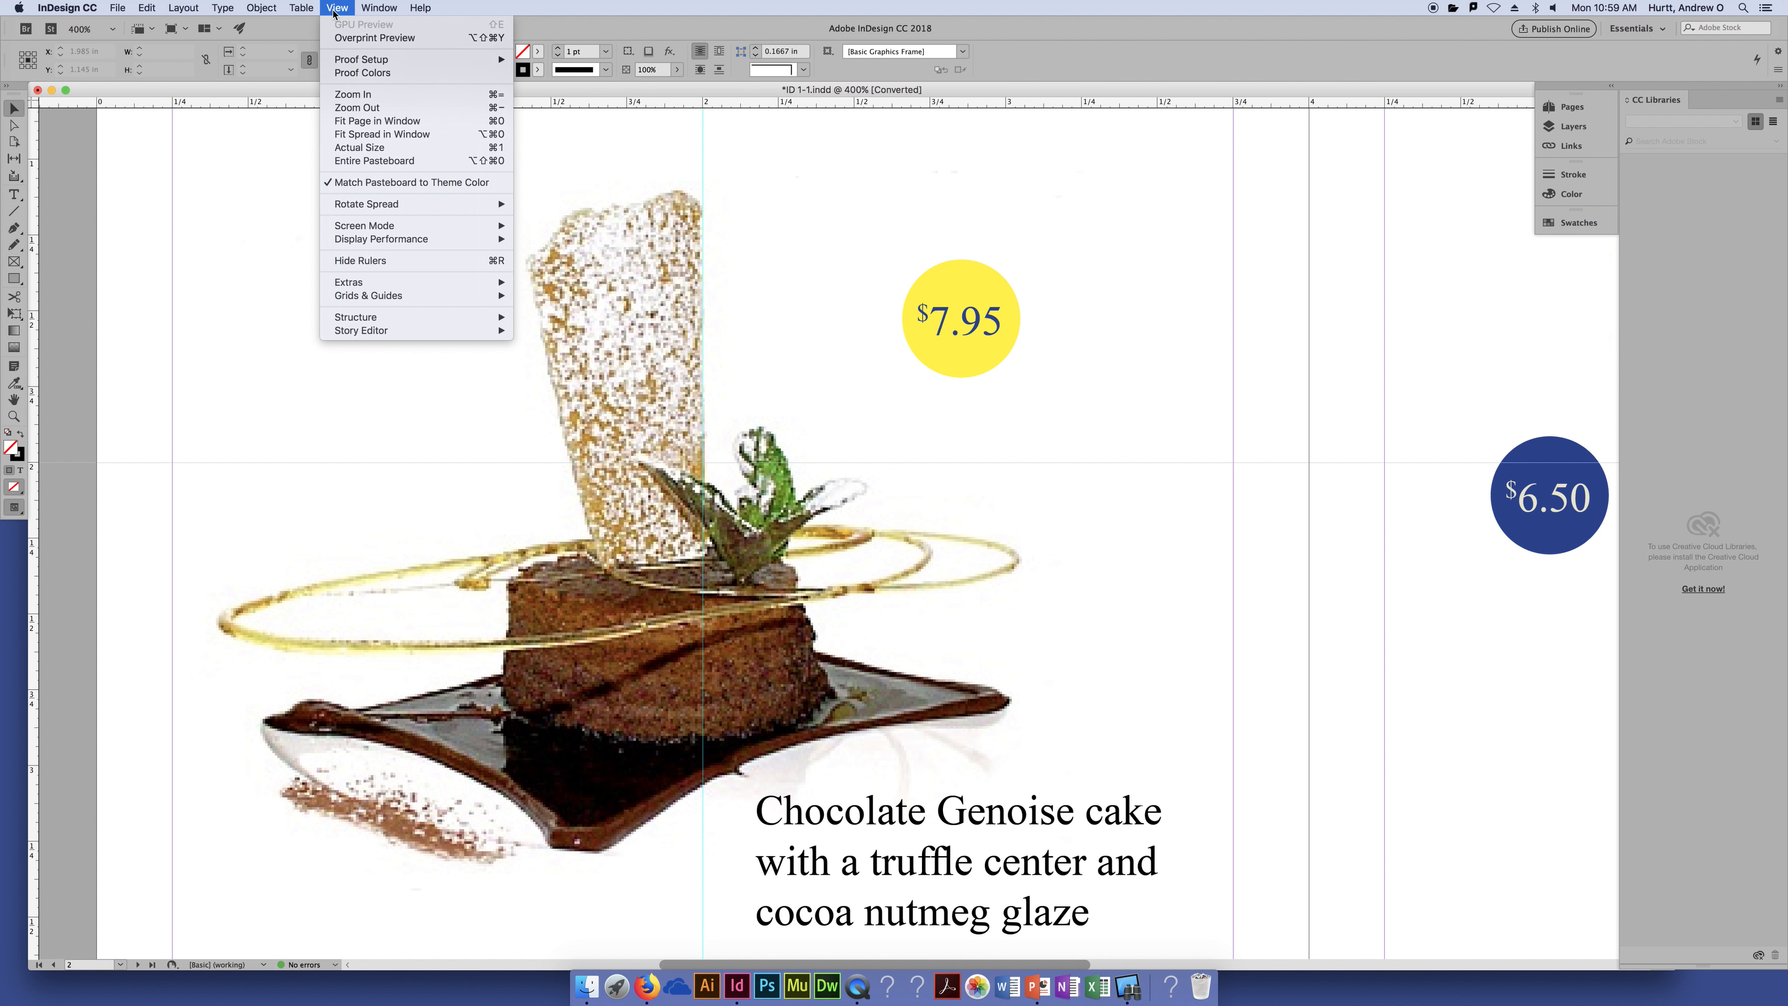
click(353, 36)
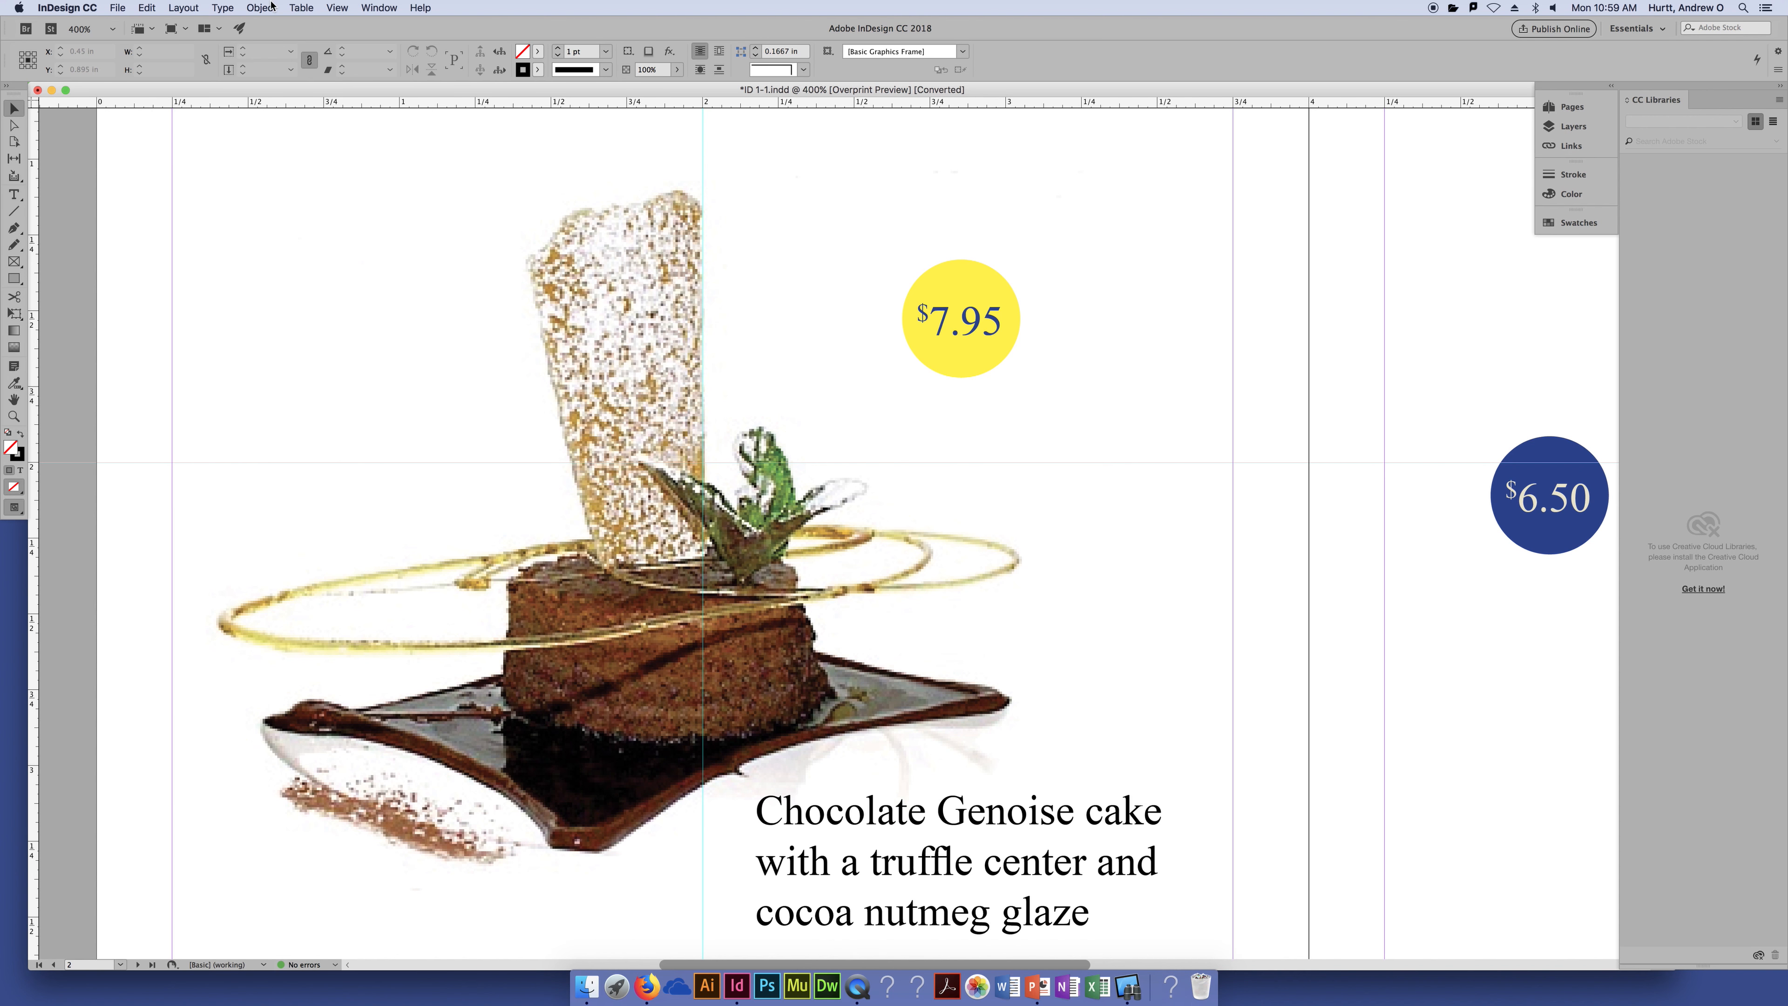
click(338, 8)
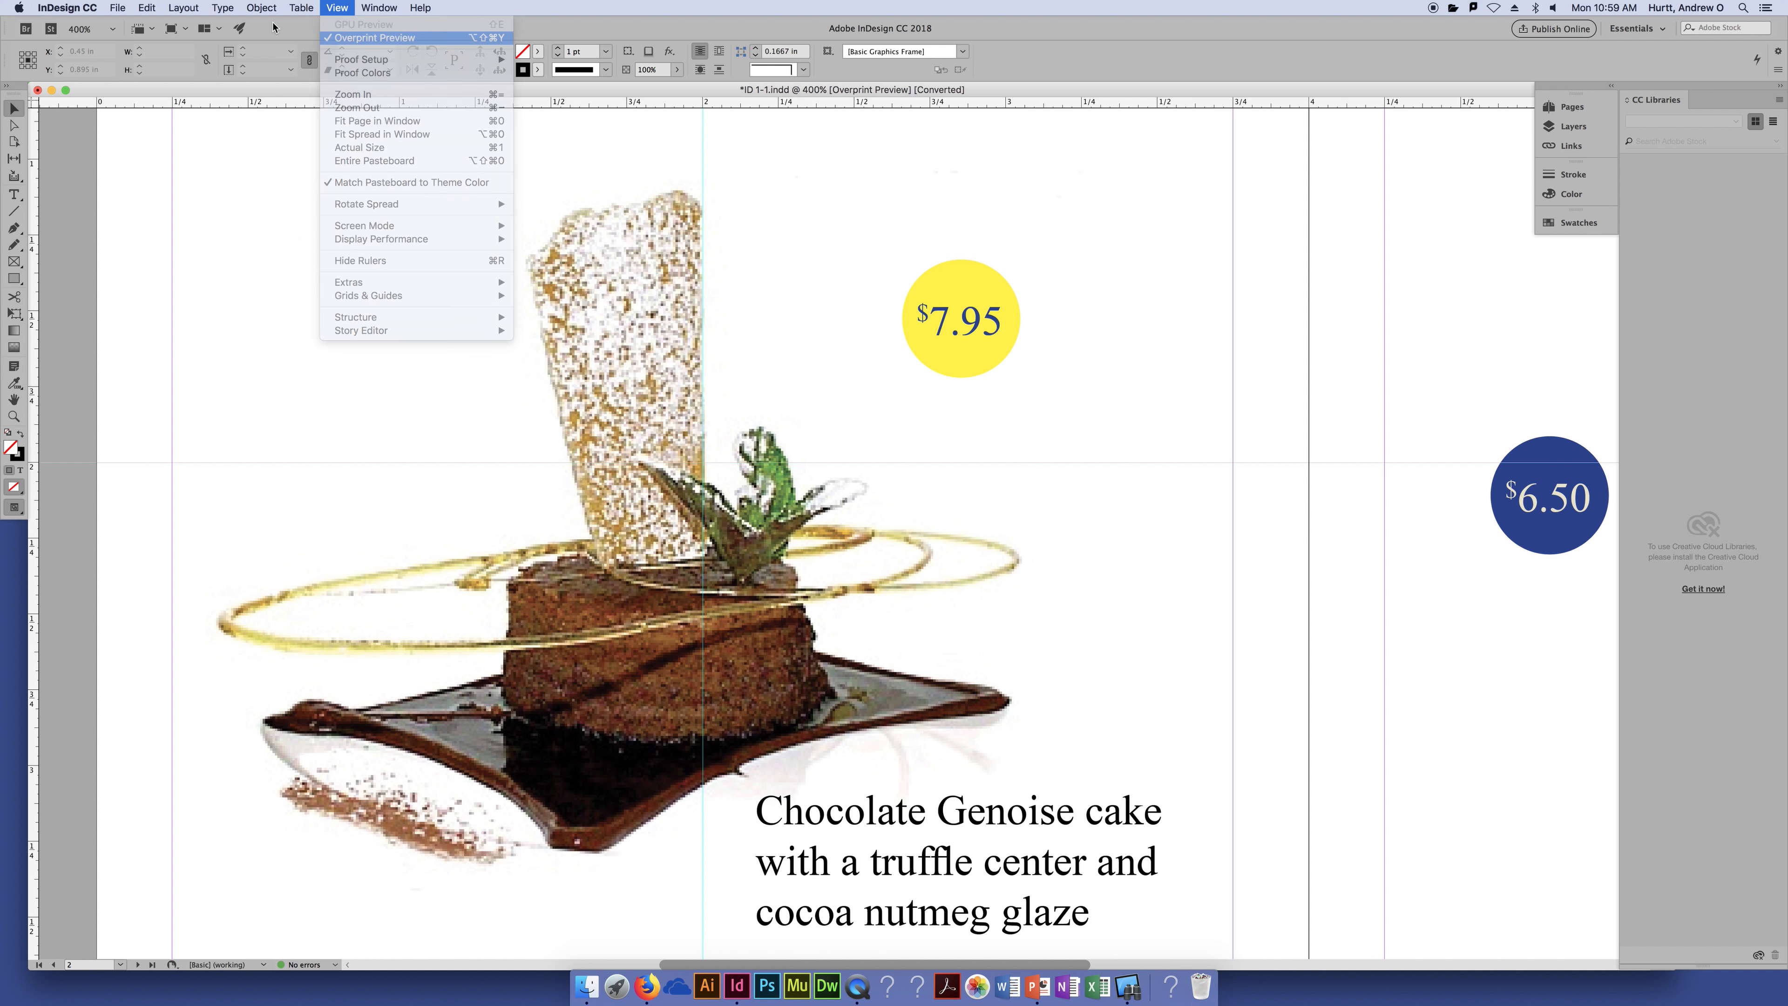
key(Return)
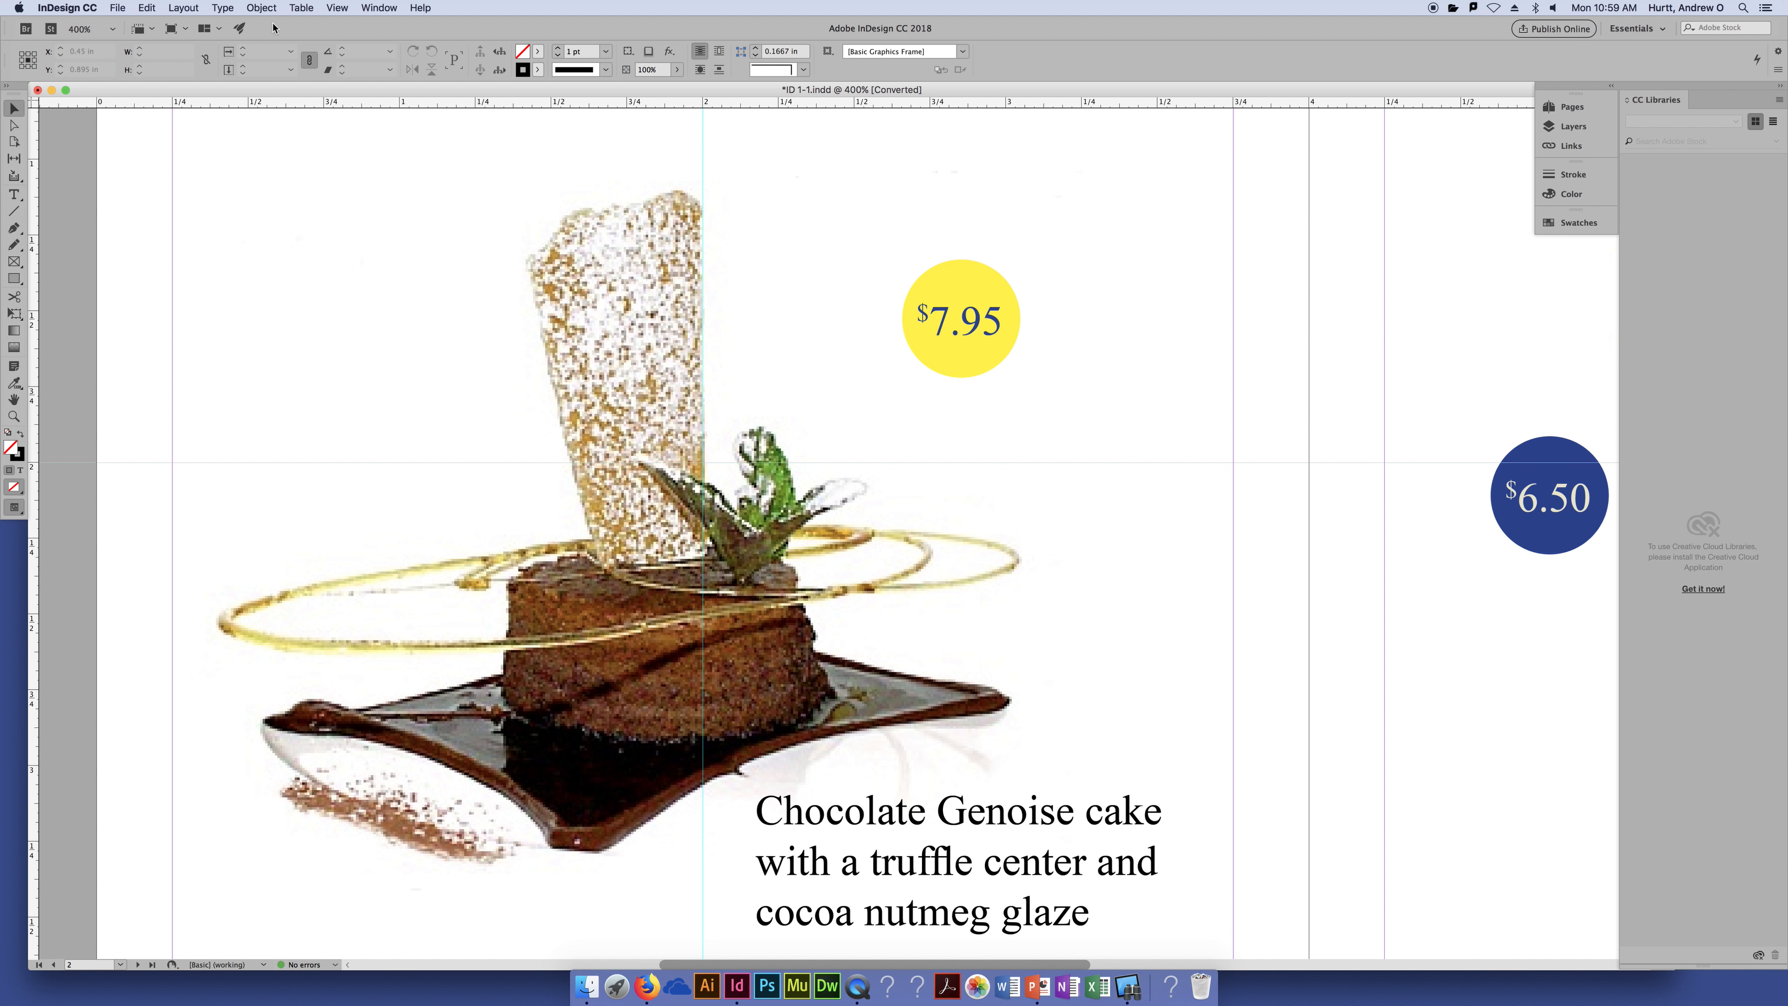
Select the chocolate cake image, clear the selection, and turn on Overprint Preview.
click(354, 430)
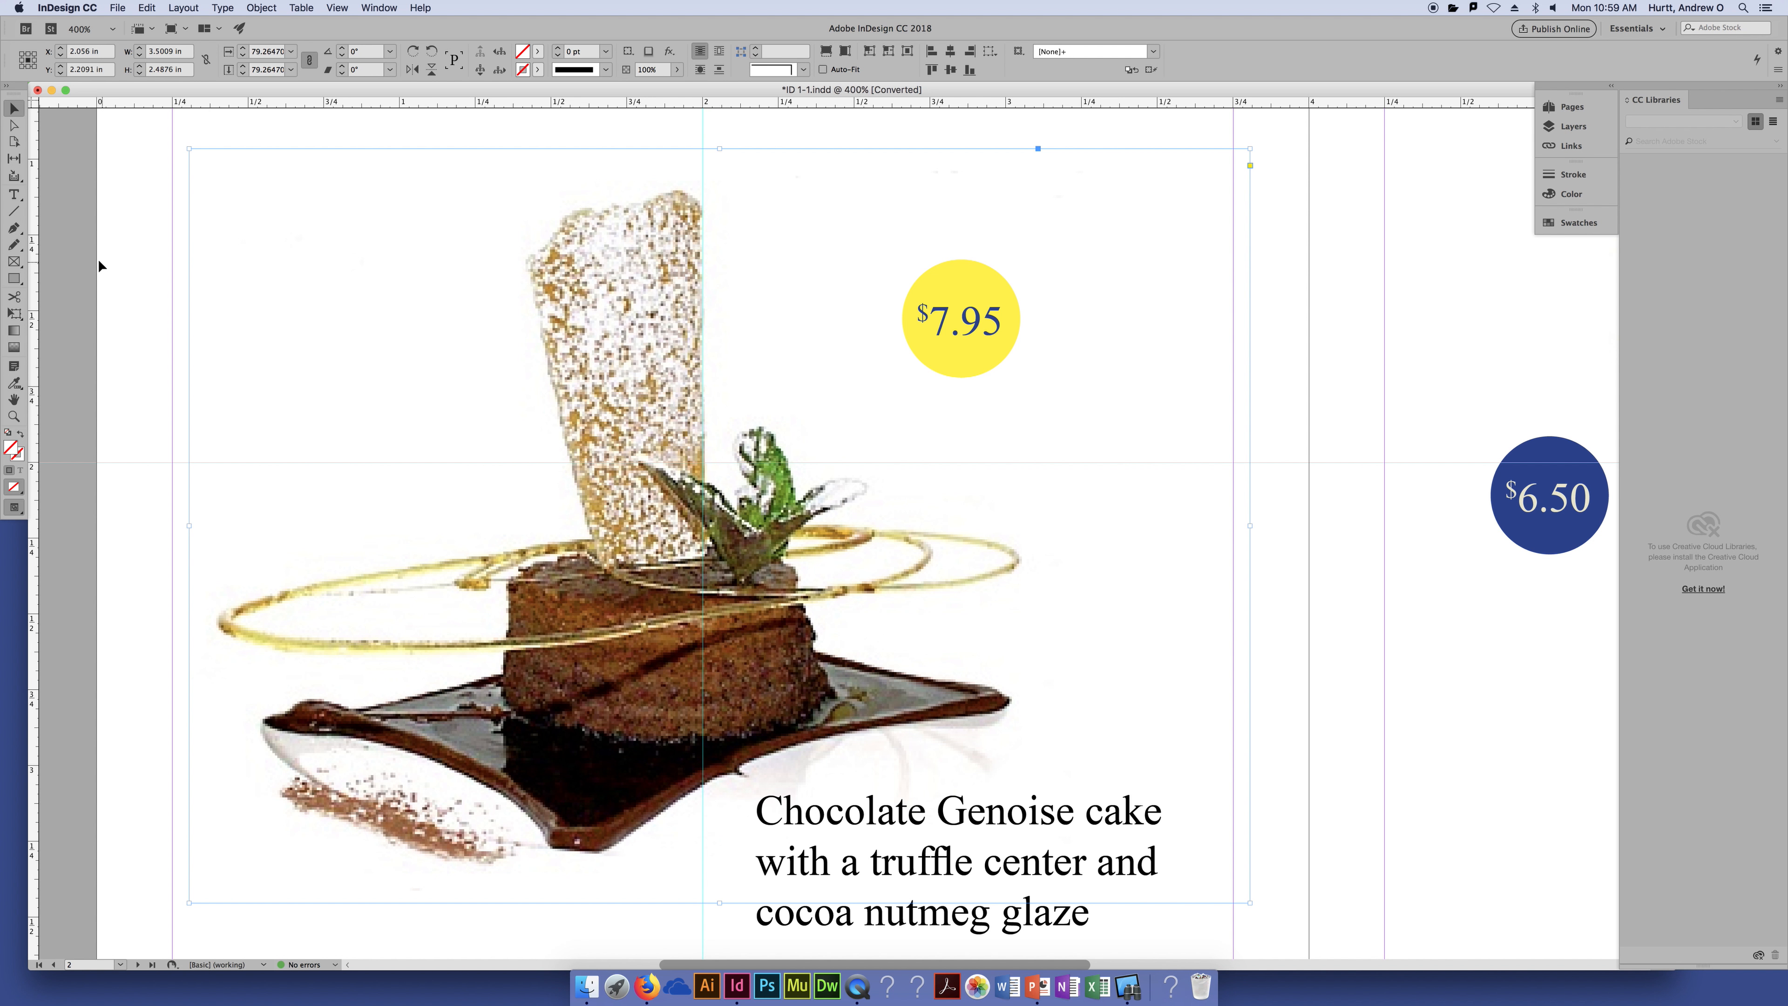
click(83, 254)
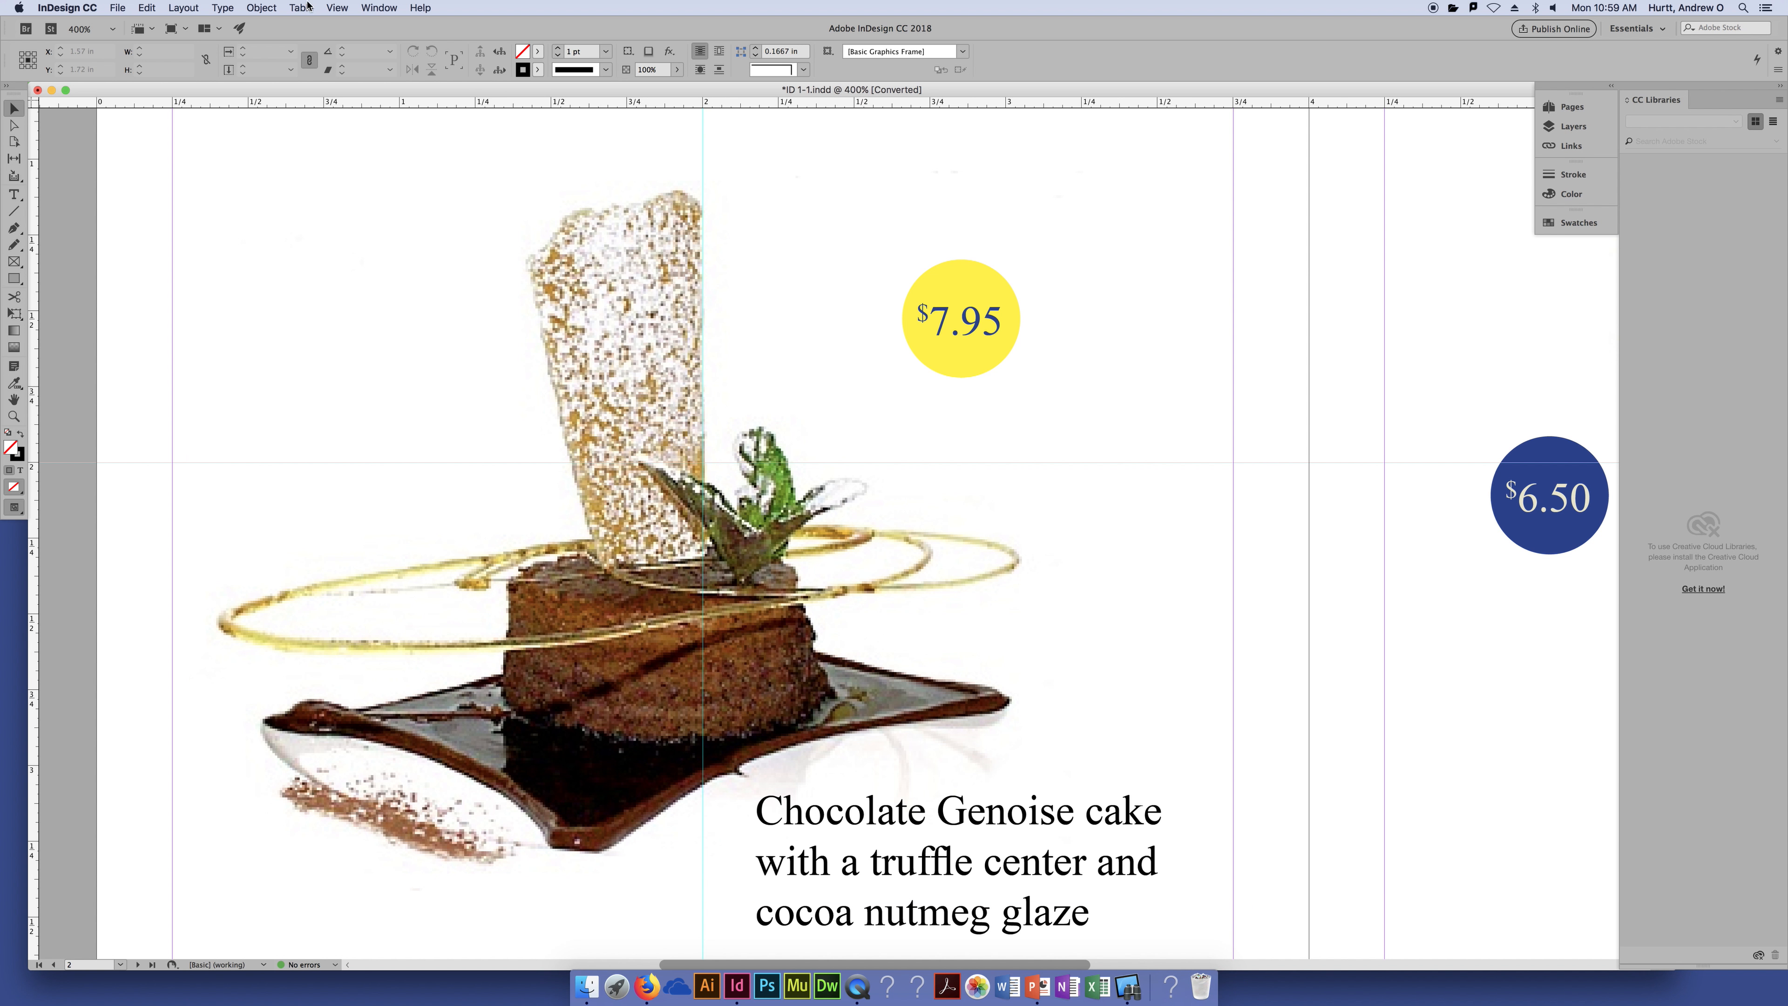
click(337, 7)
key(Down)
key(Return)
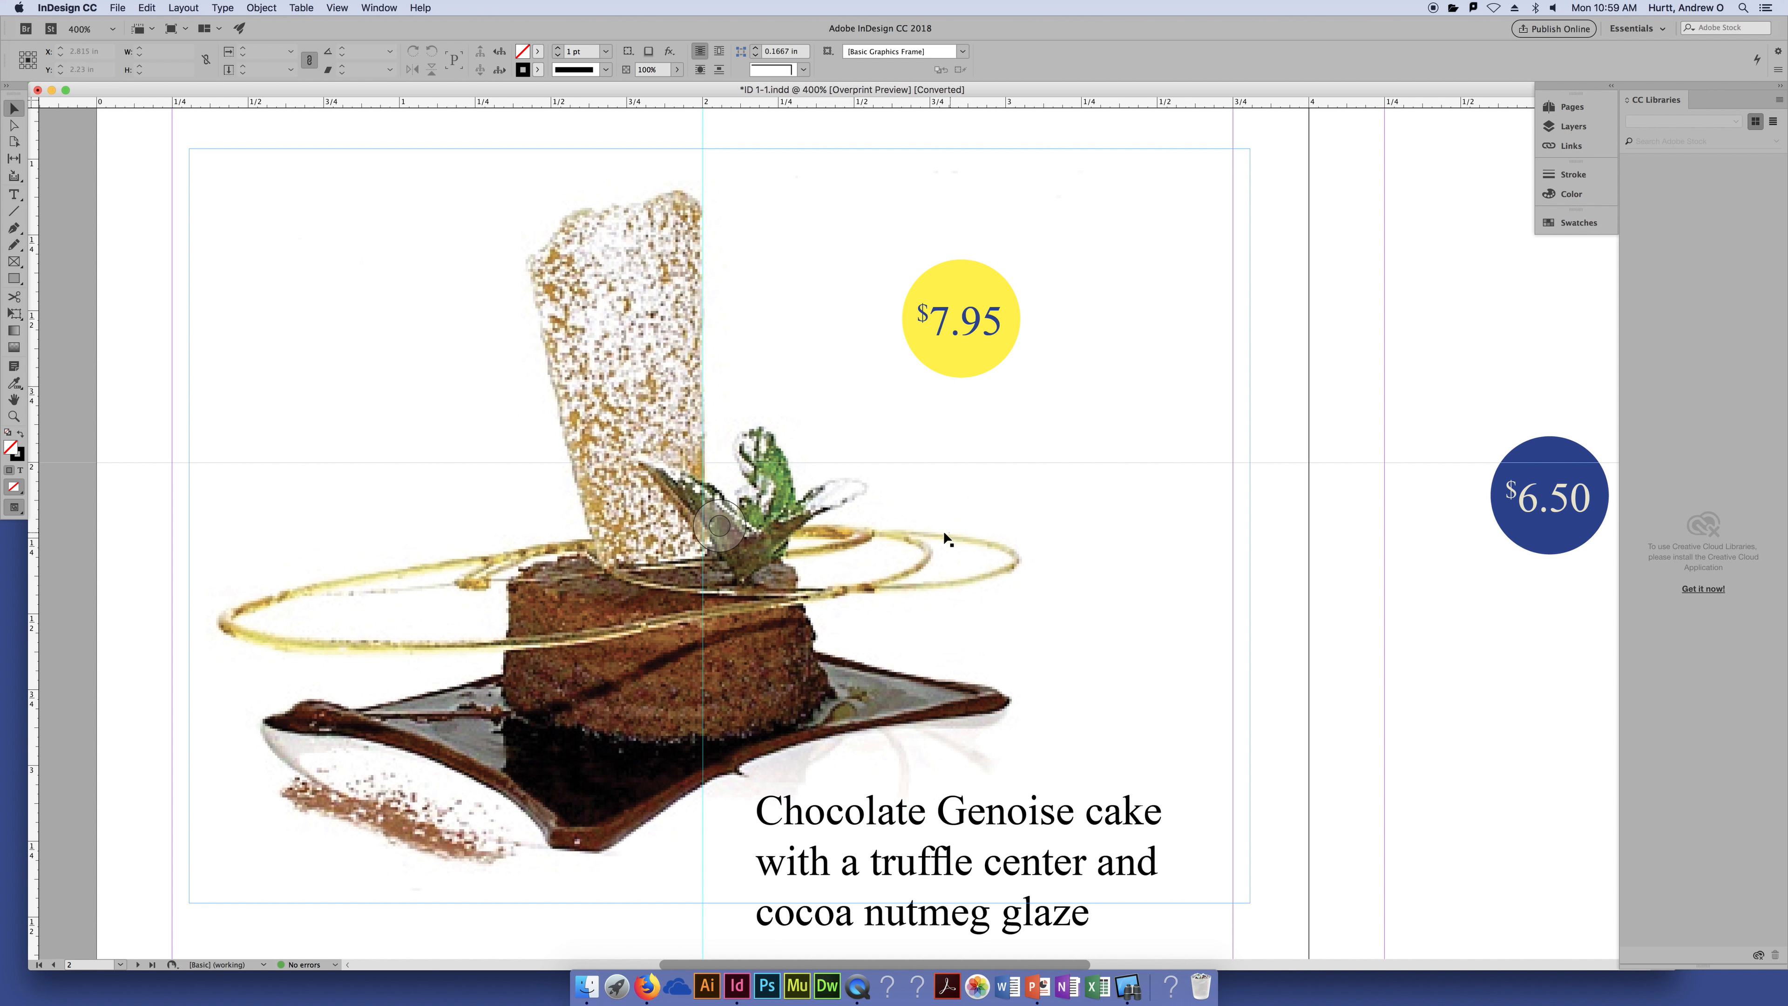
Examine page 3's panna cotta and the upper part of the spread at 400%, and fit page 3 in the window.
scroll(991, 581, right, 10)
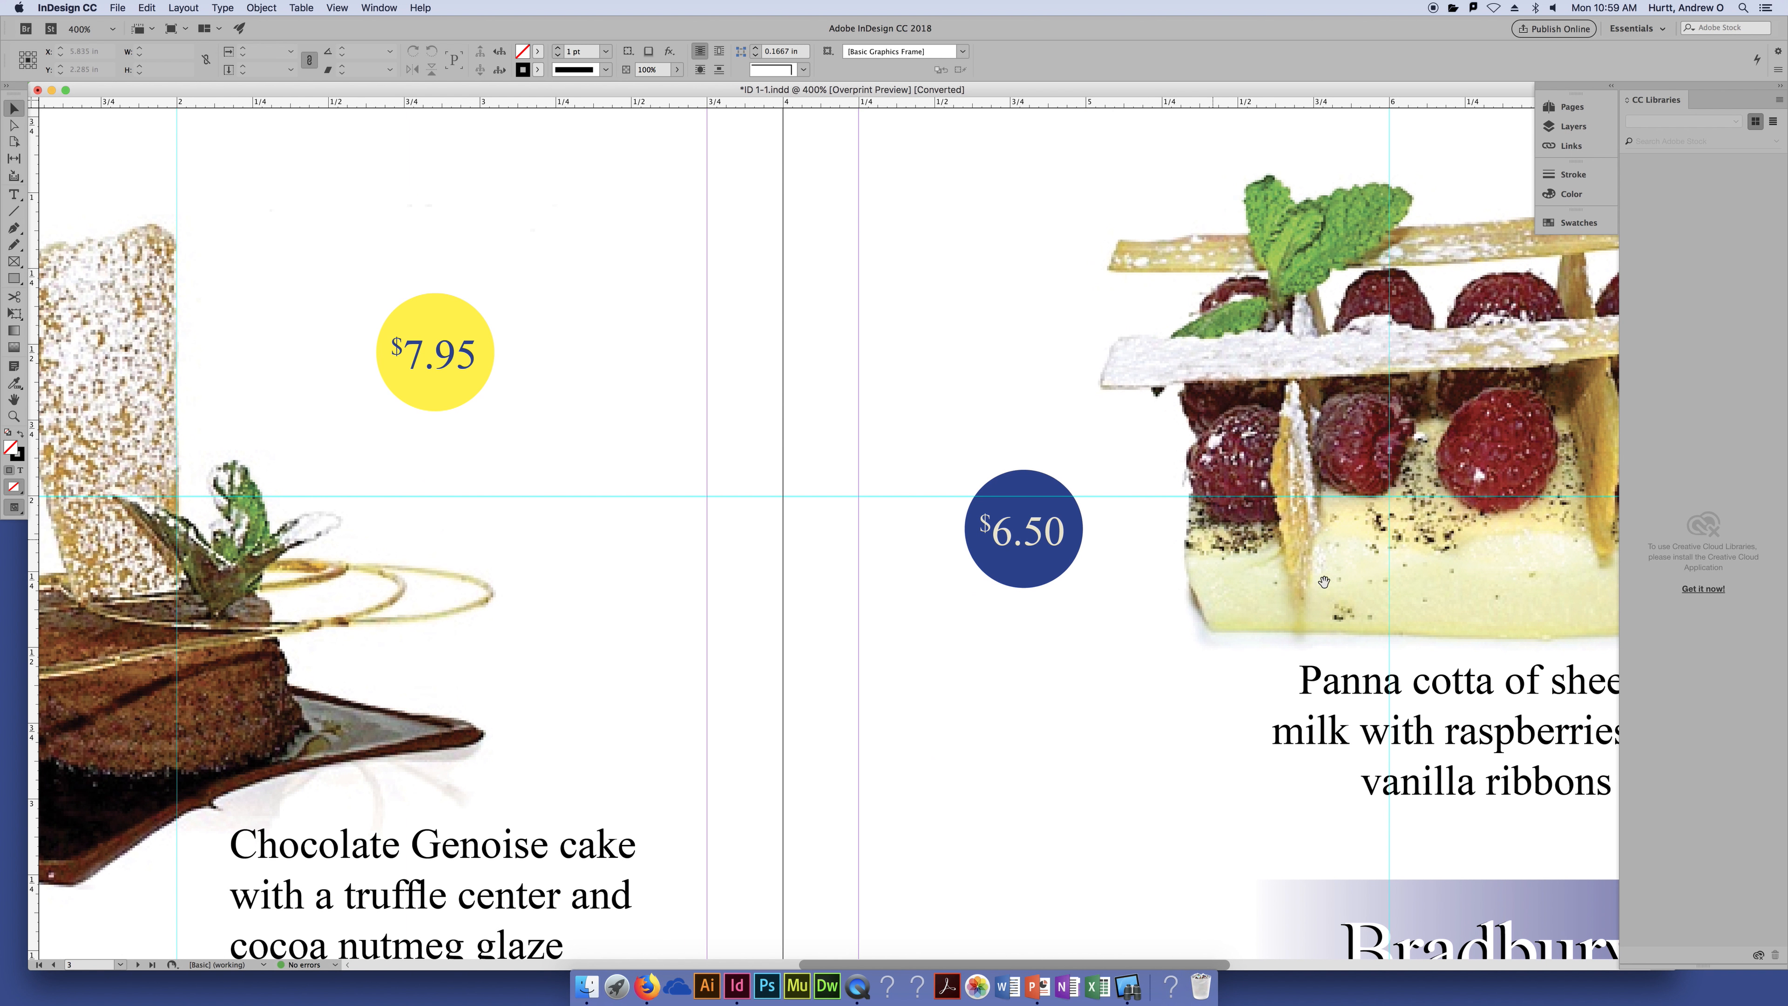
scroll(1232, 521, right, 5)
scroll(785, 361, up, 4)
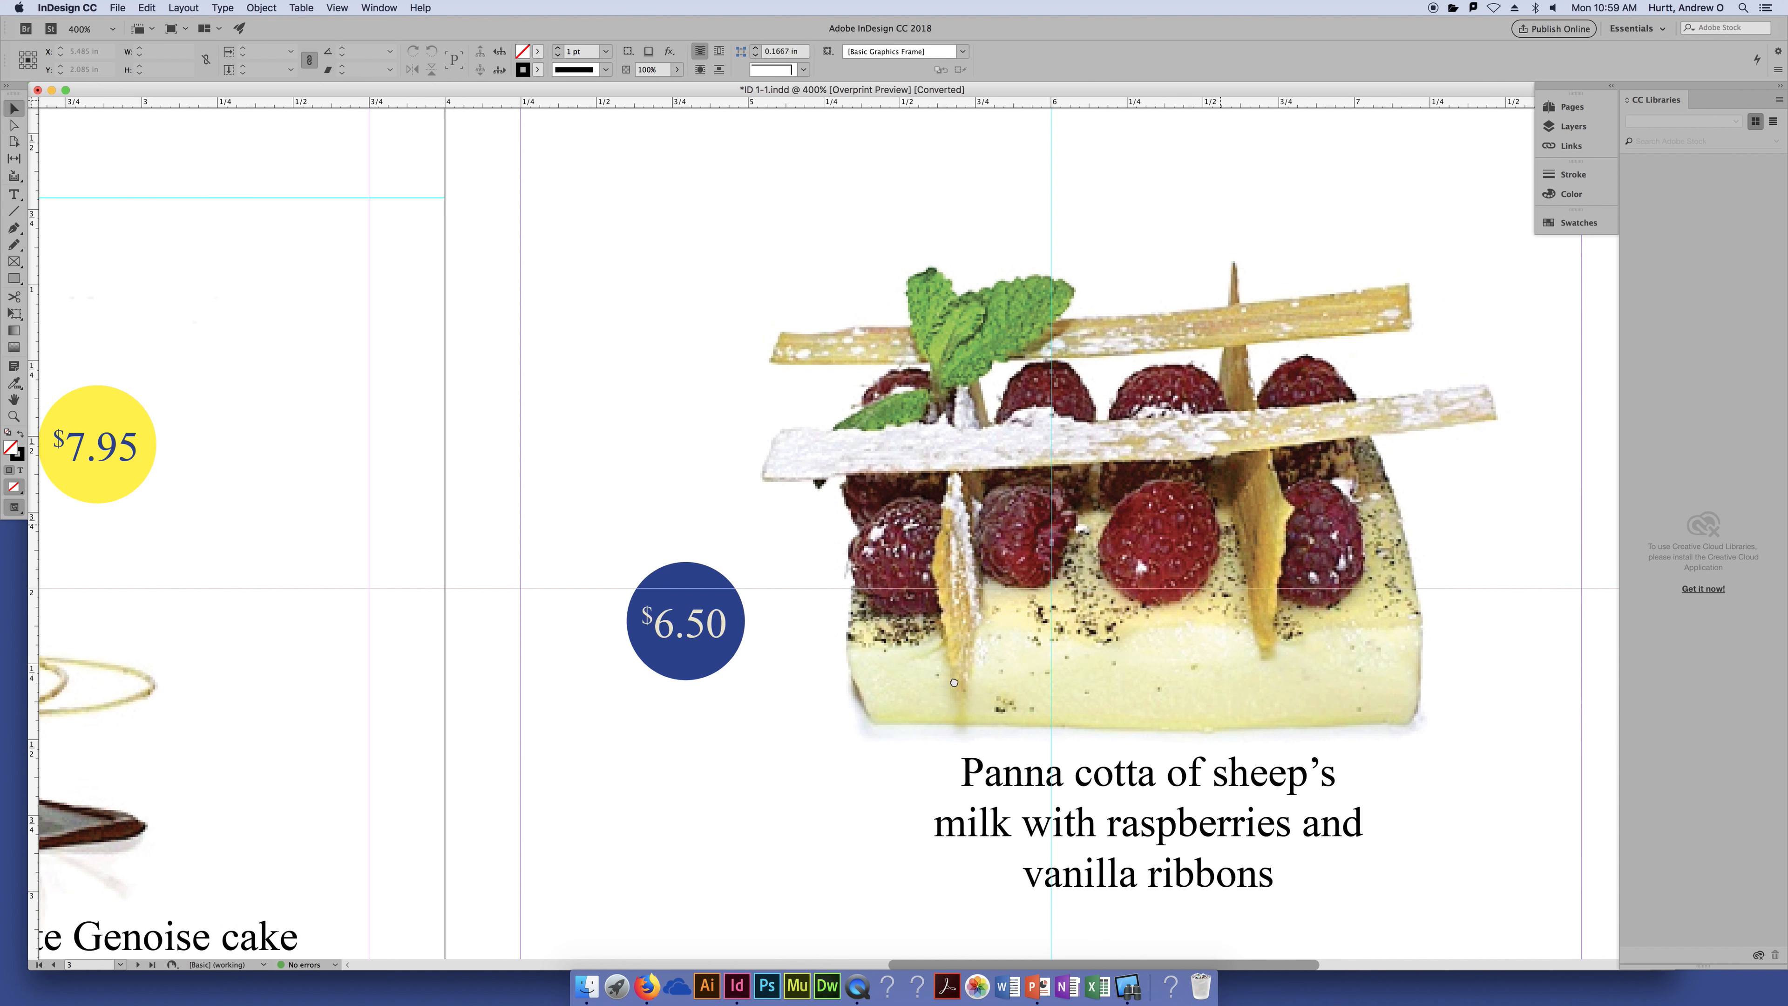
scroll(898, 586, up, 6)
scroll(898, 587, left, 3)
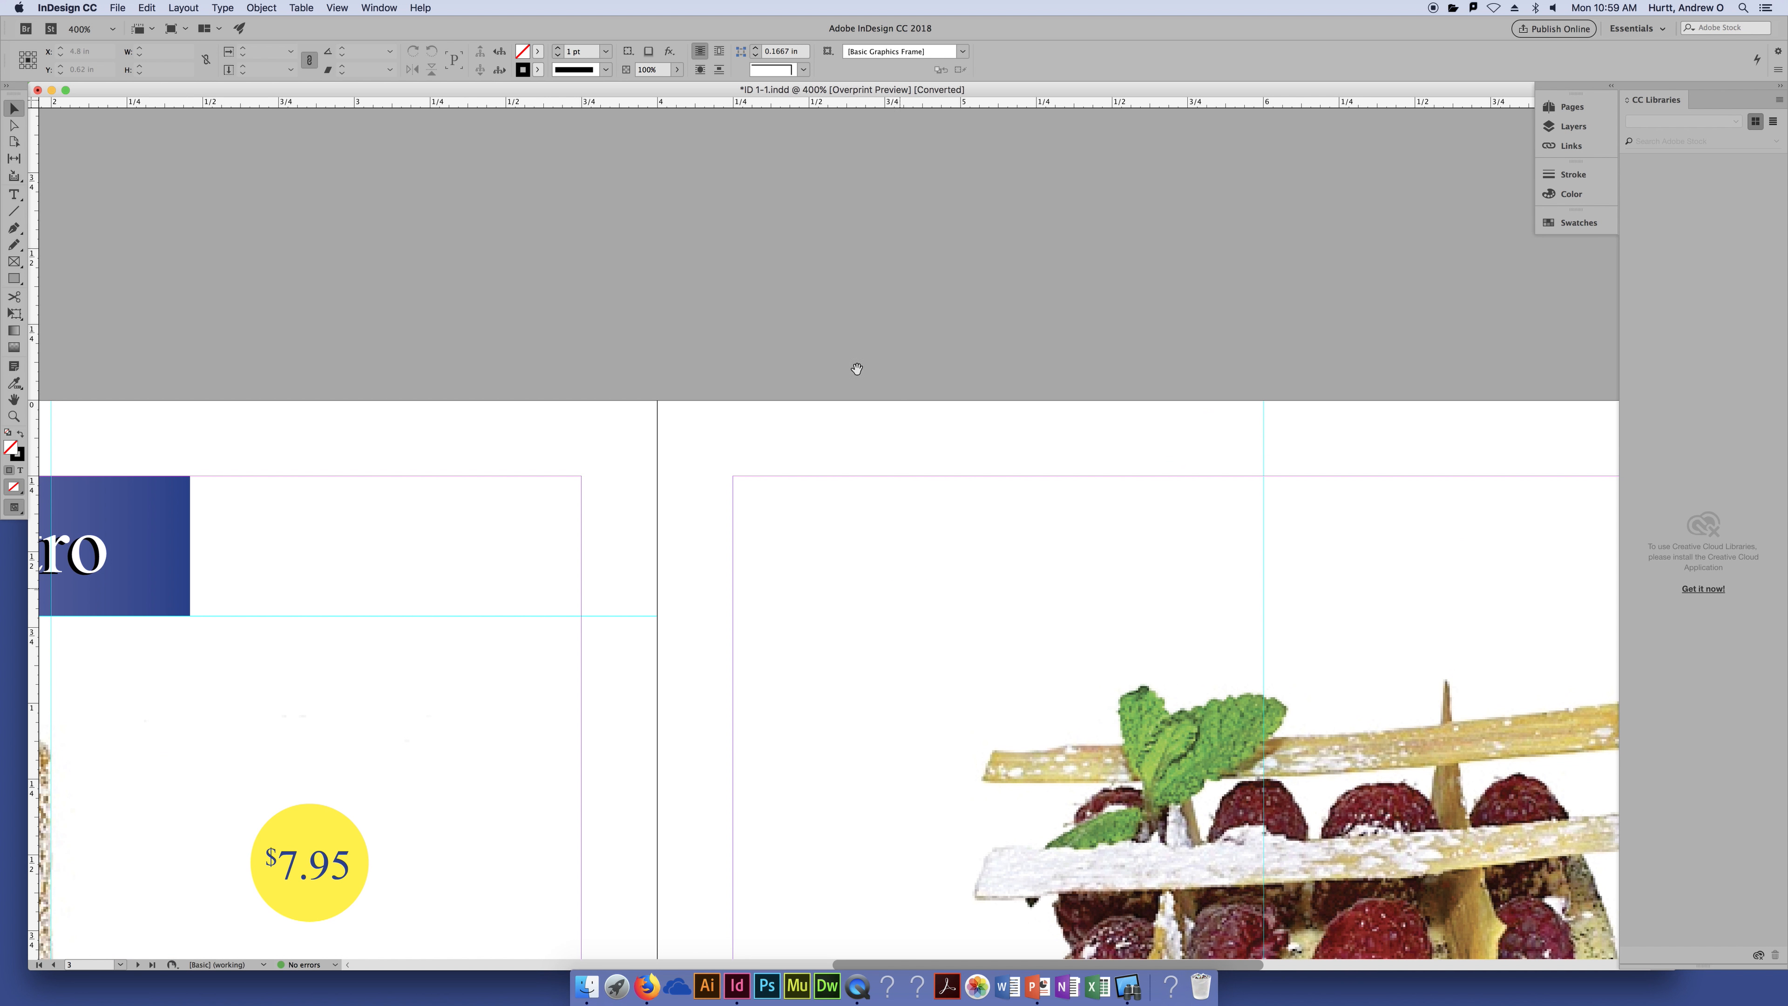
scroll(740, 459, up, 6)
scroll(740, 459, right, 4)
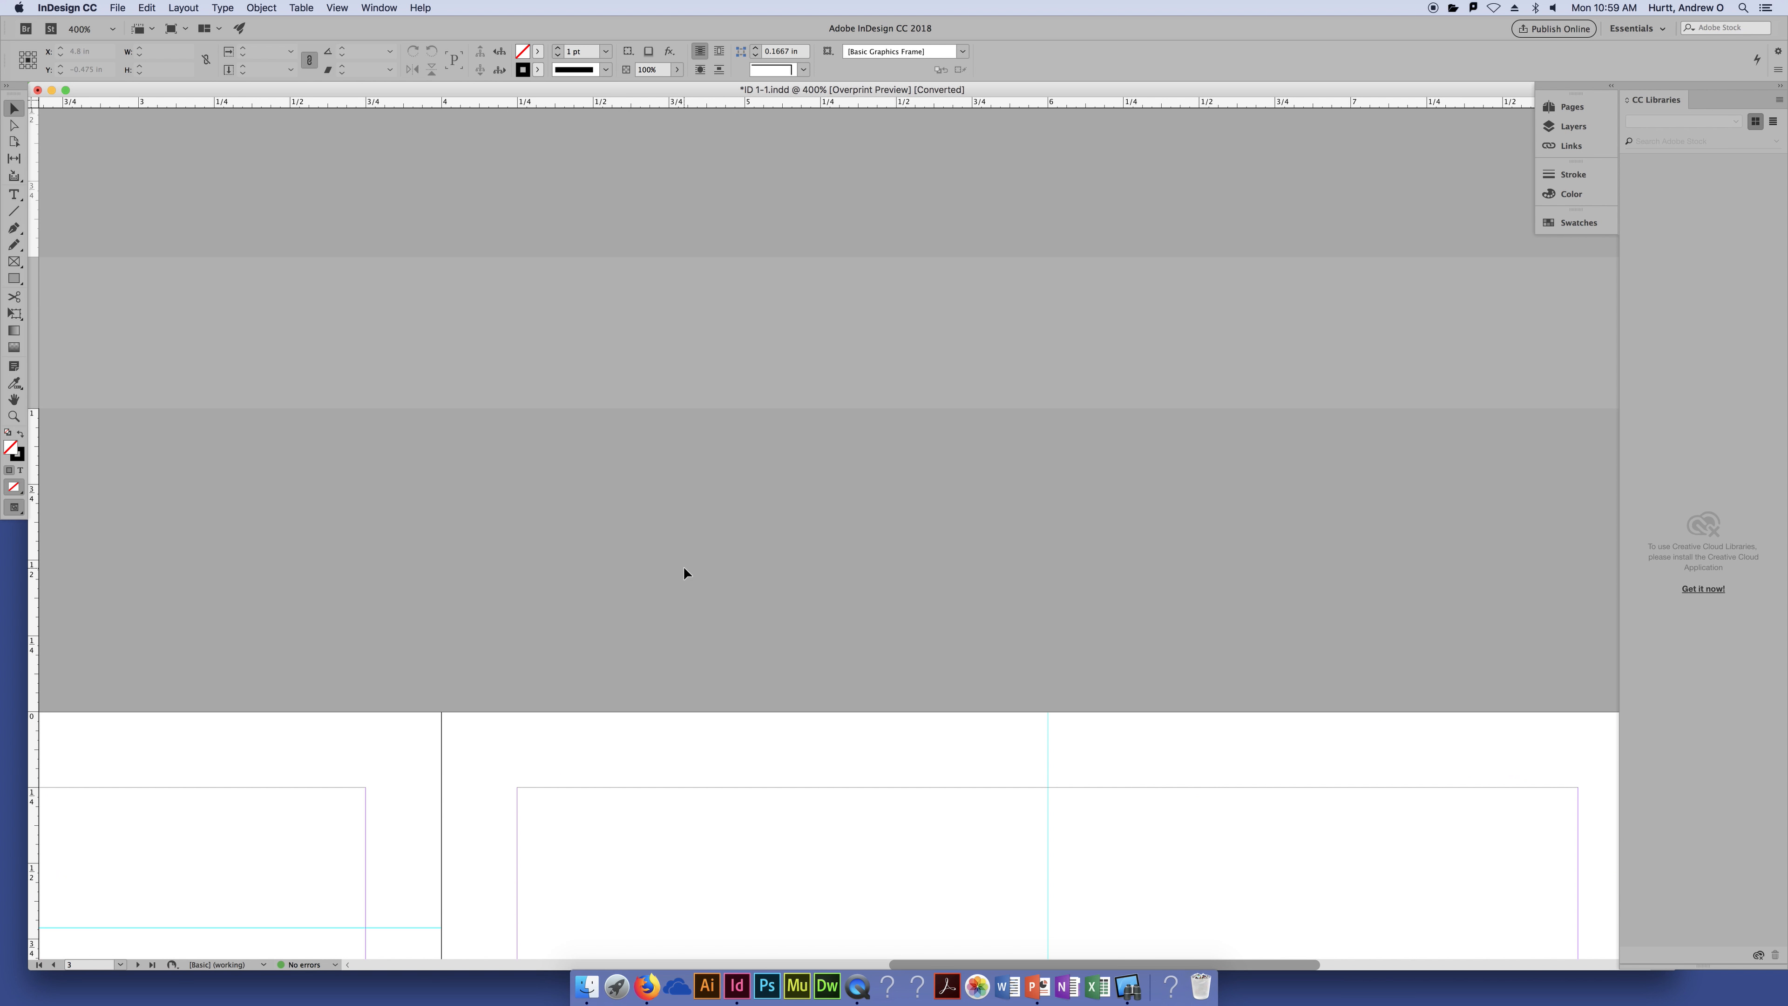
key(super+0)
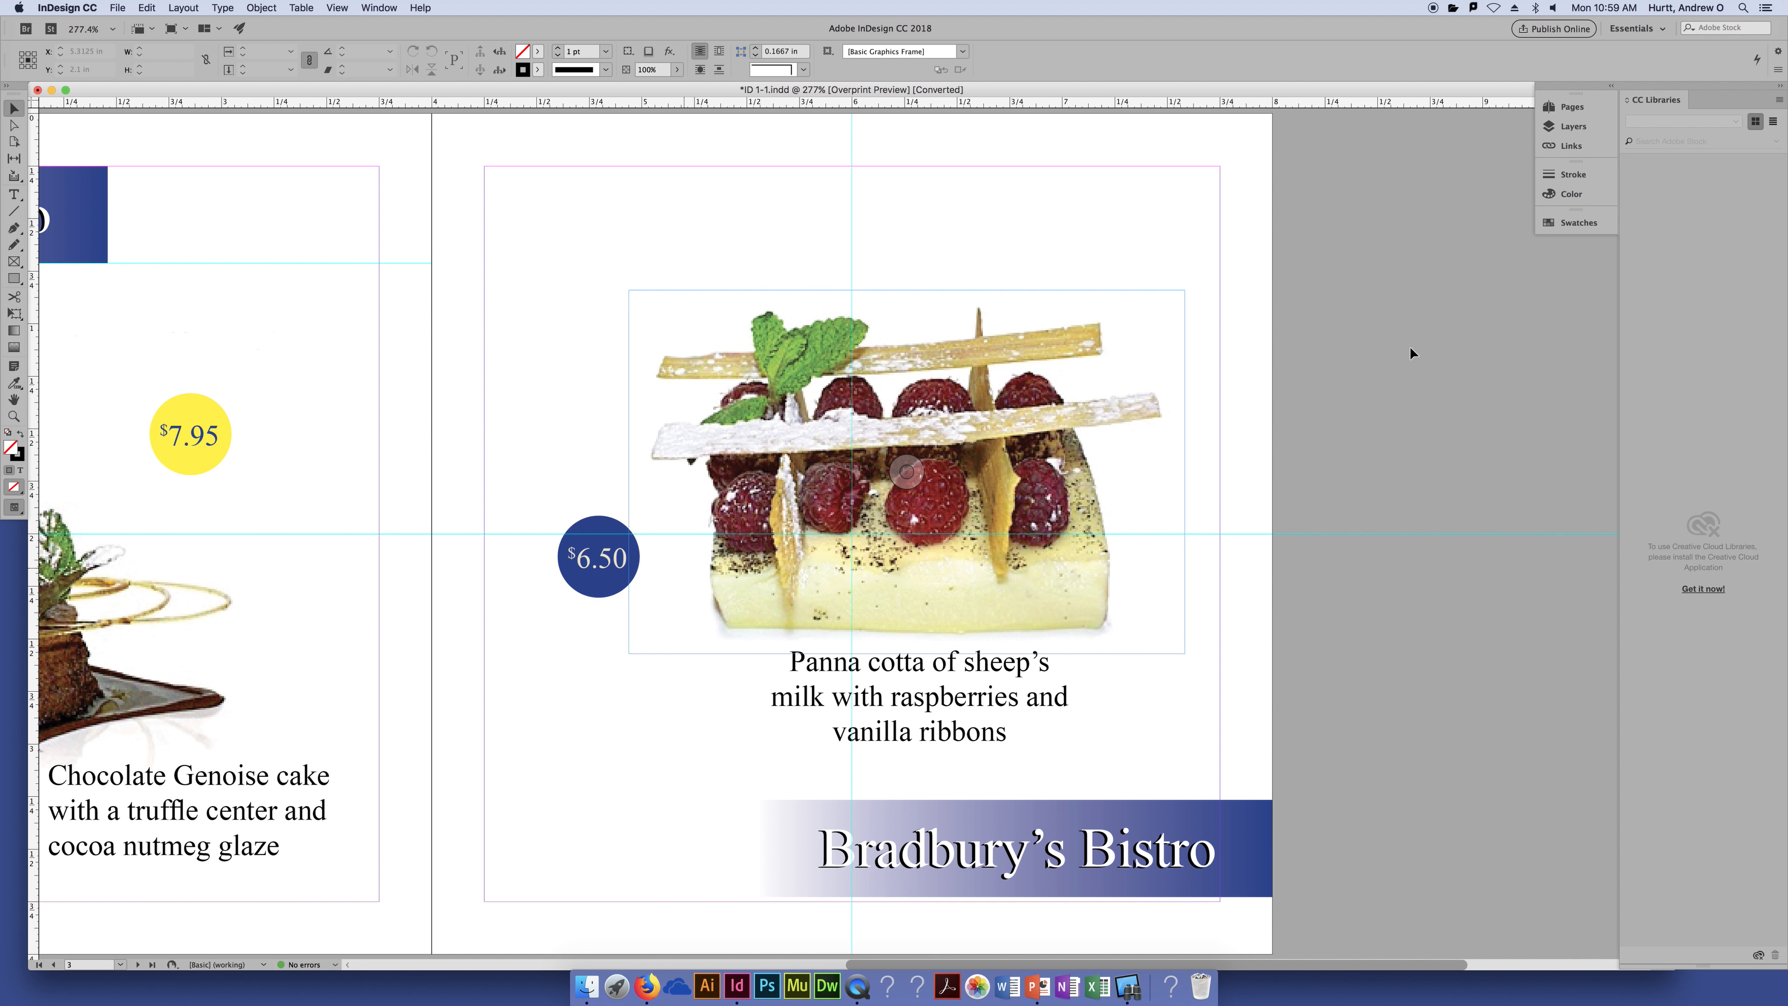
Open the Pages panel and view pages 1, 4 and 5 in turn with Overprint Preview on.
click(1569, 107)
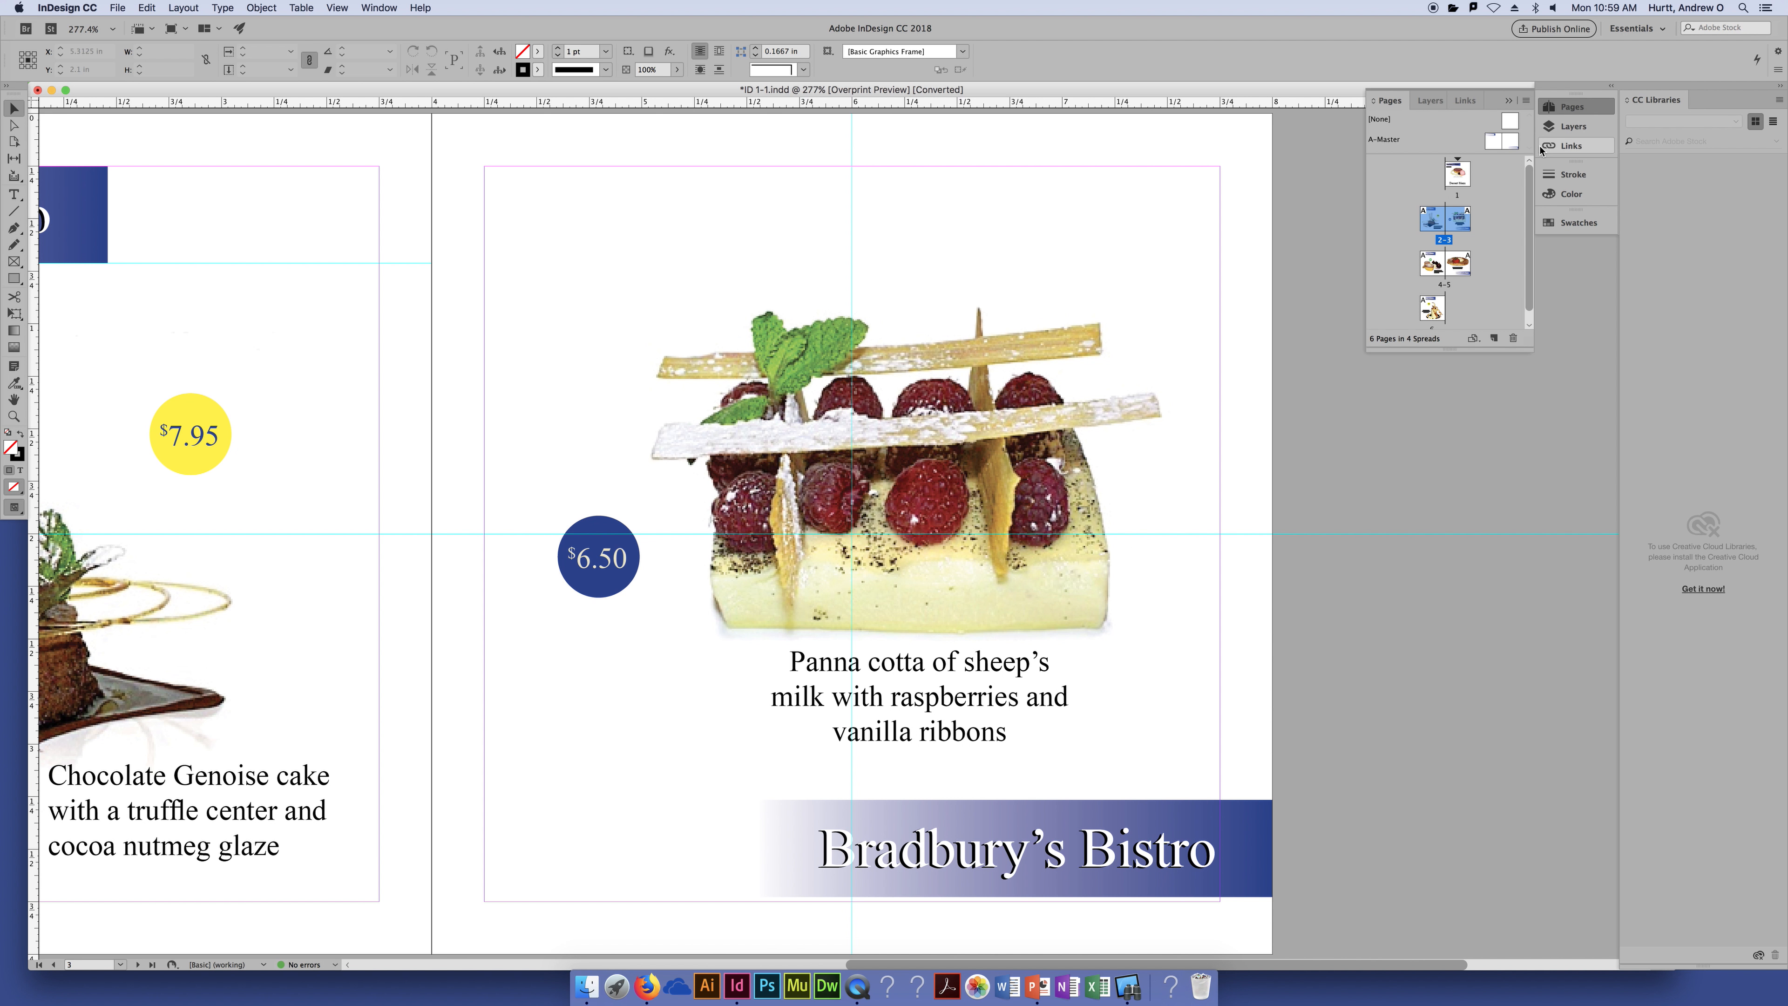
double_click(1458, 174)
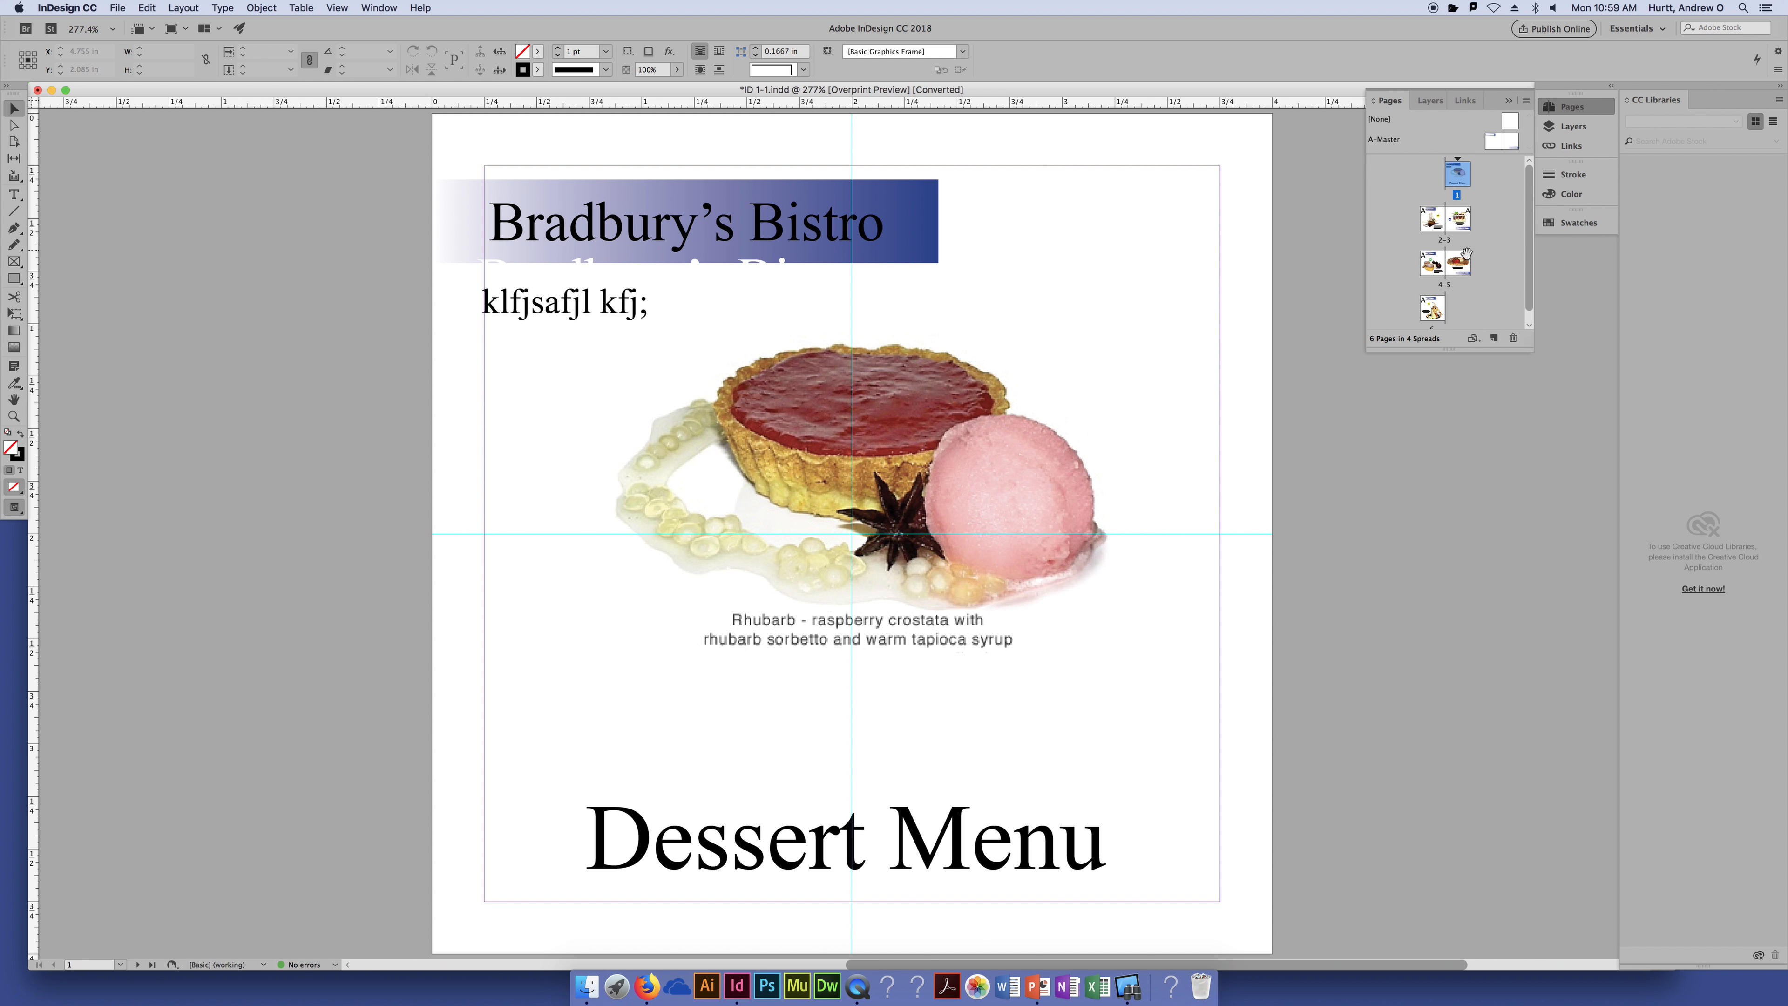
double_click(1439, 273)
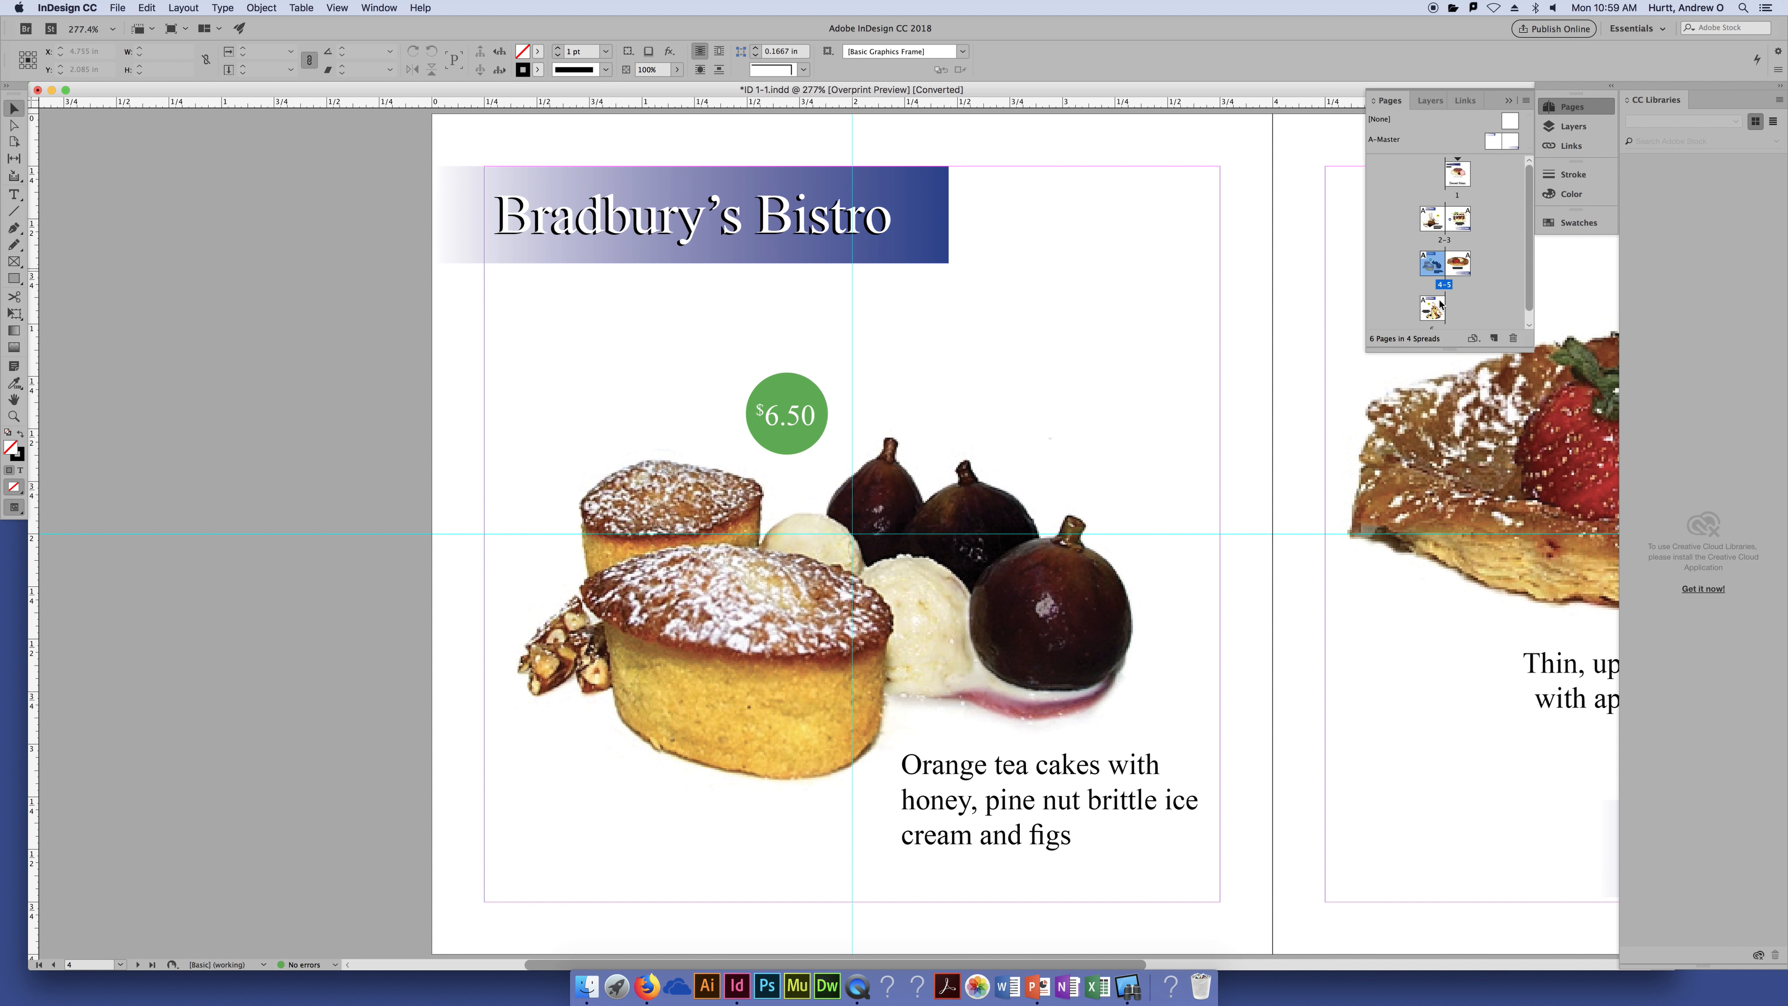
double_click(1457, 277)
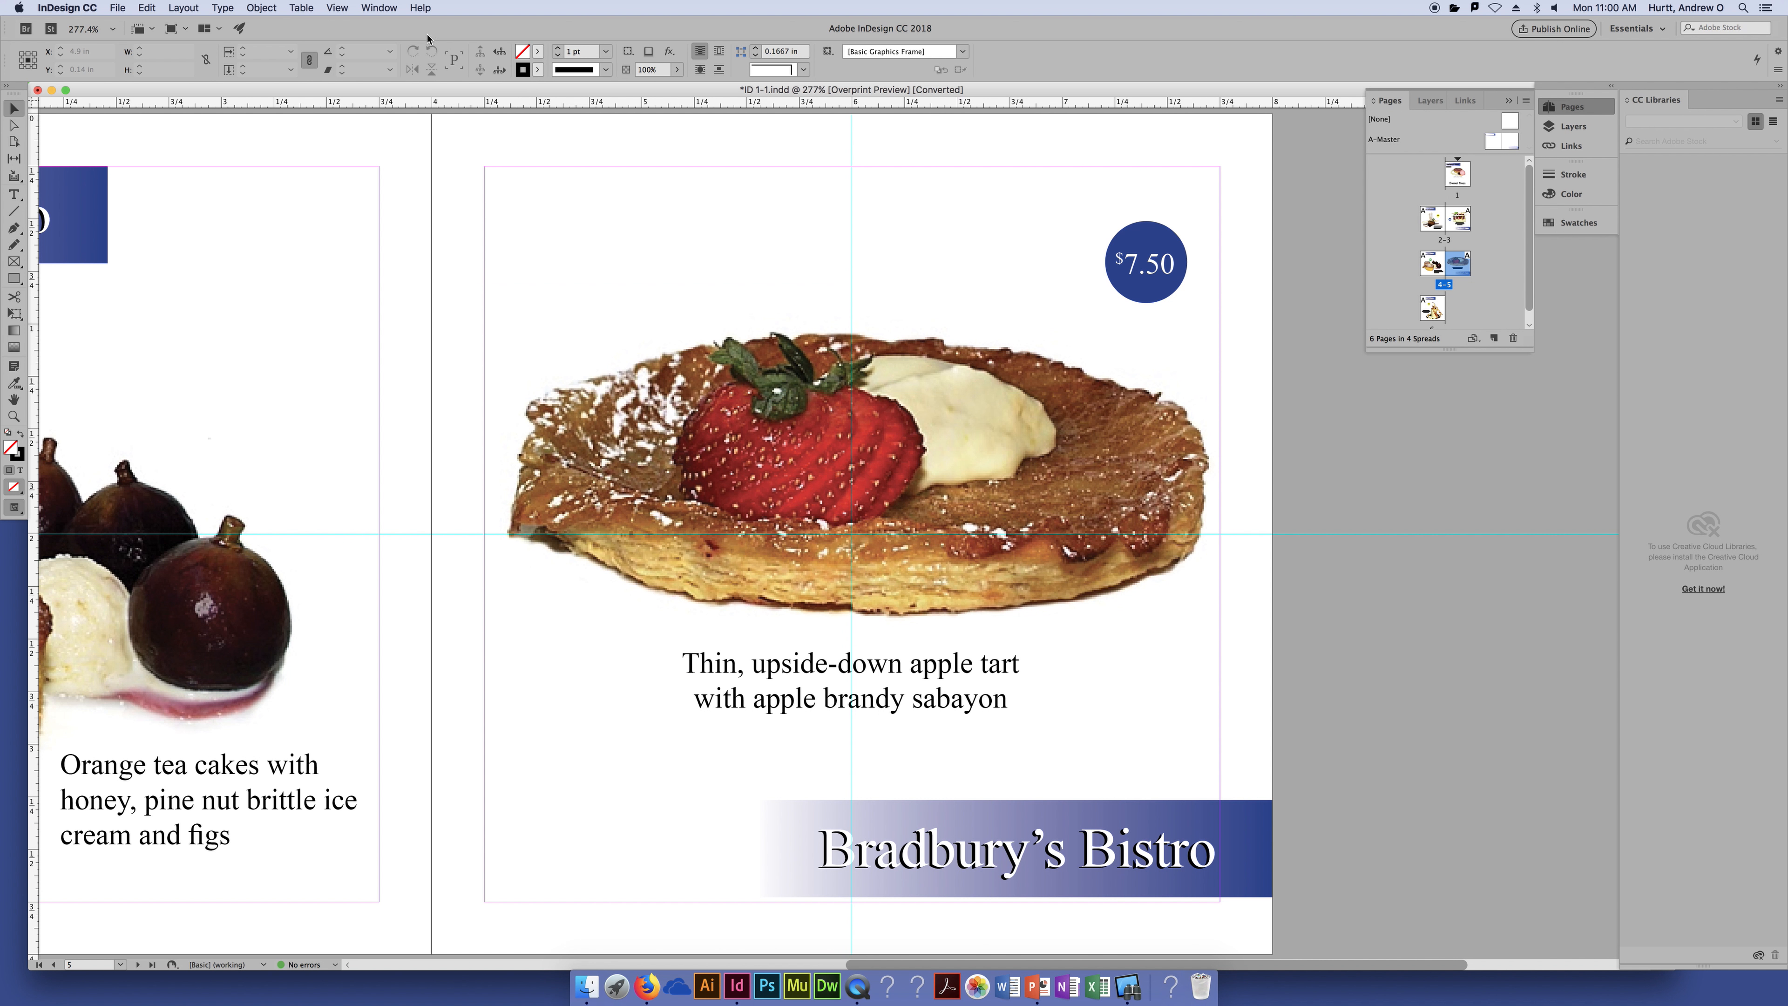
Compare page 5 with and without Overprint Preview, leaving the preview off.
click(302, 11)
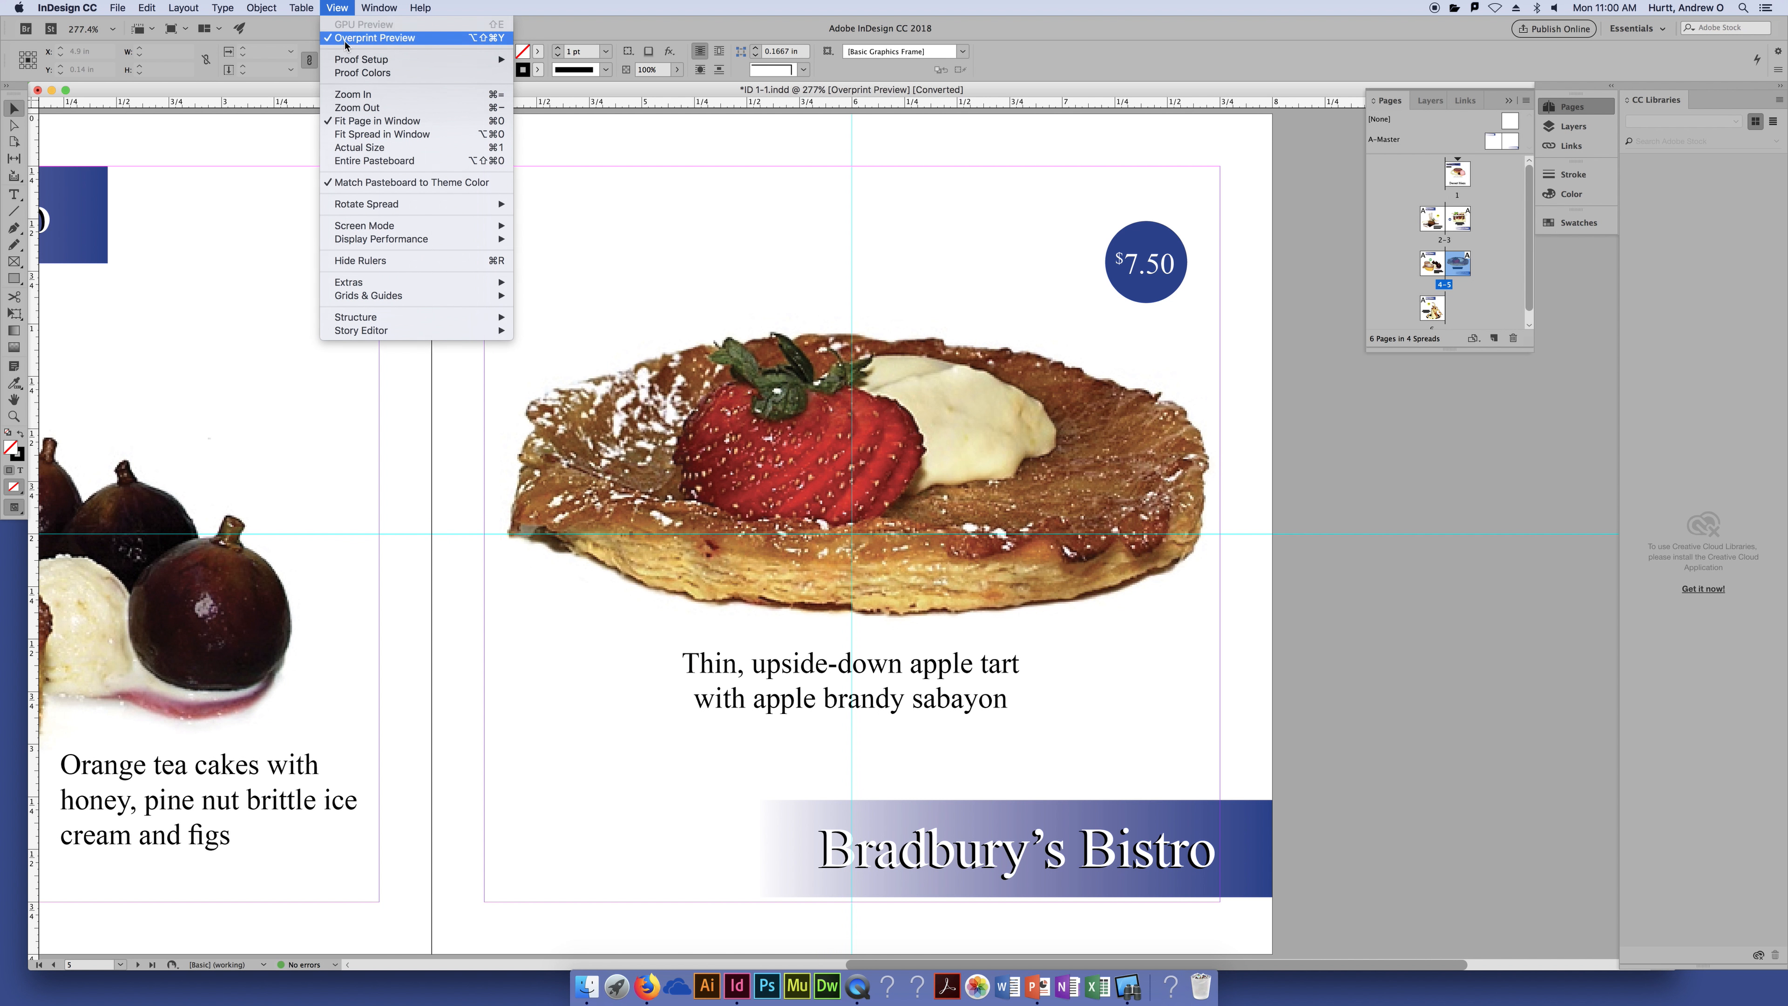
click(336, 29)
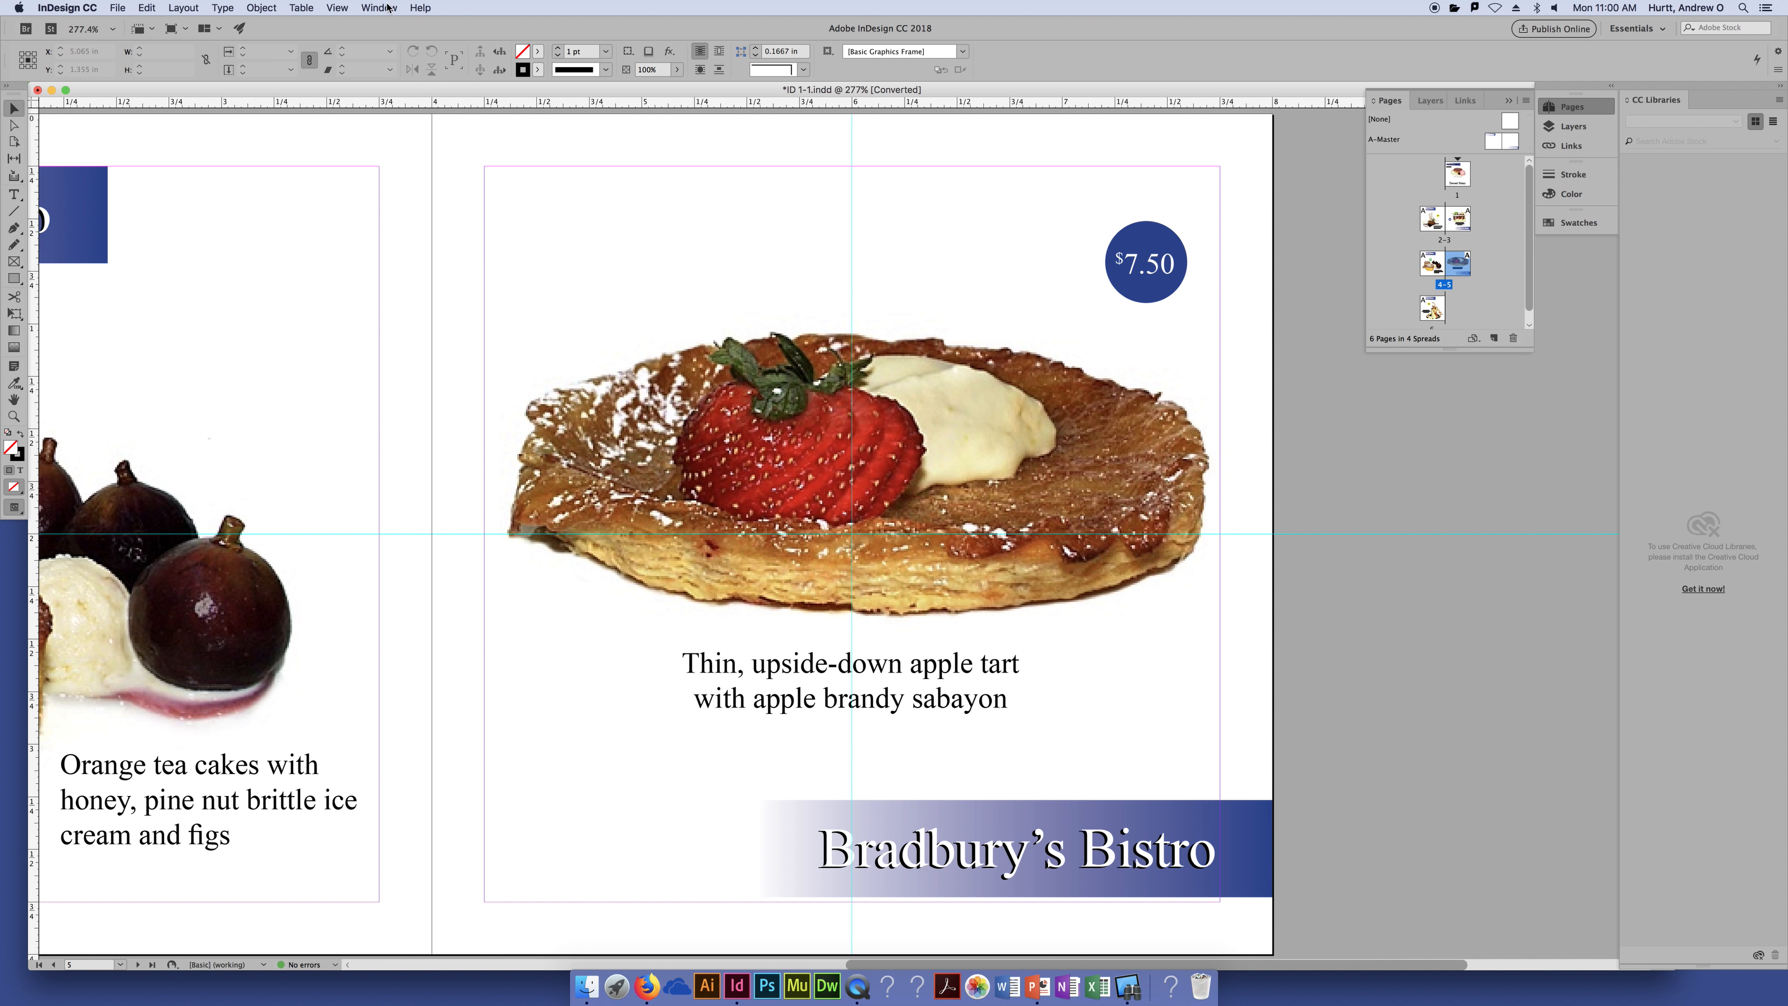
click(337, 8)
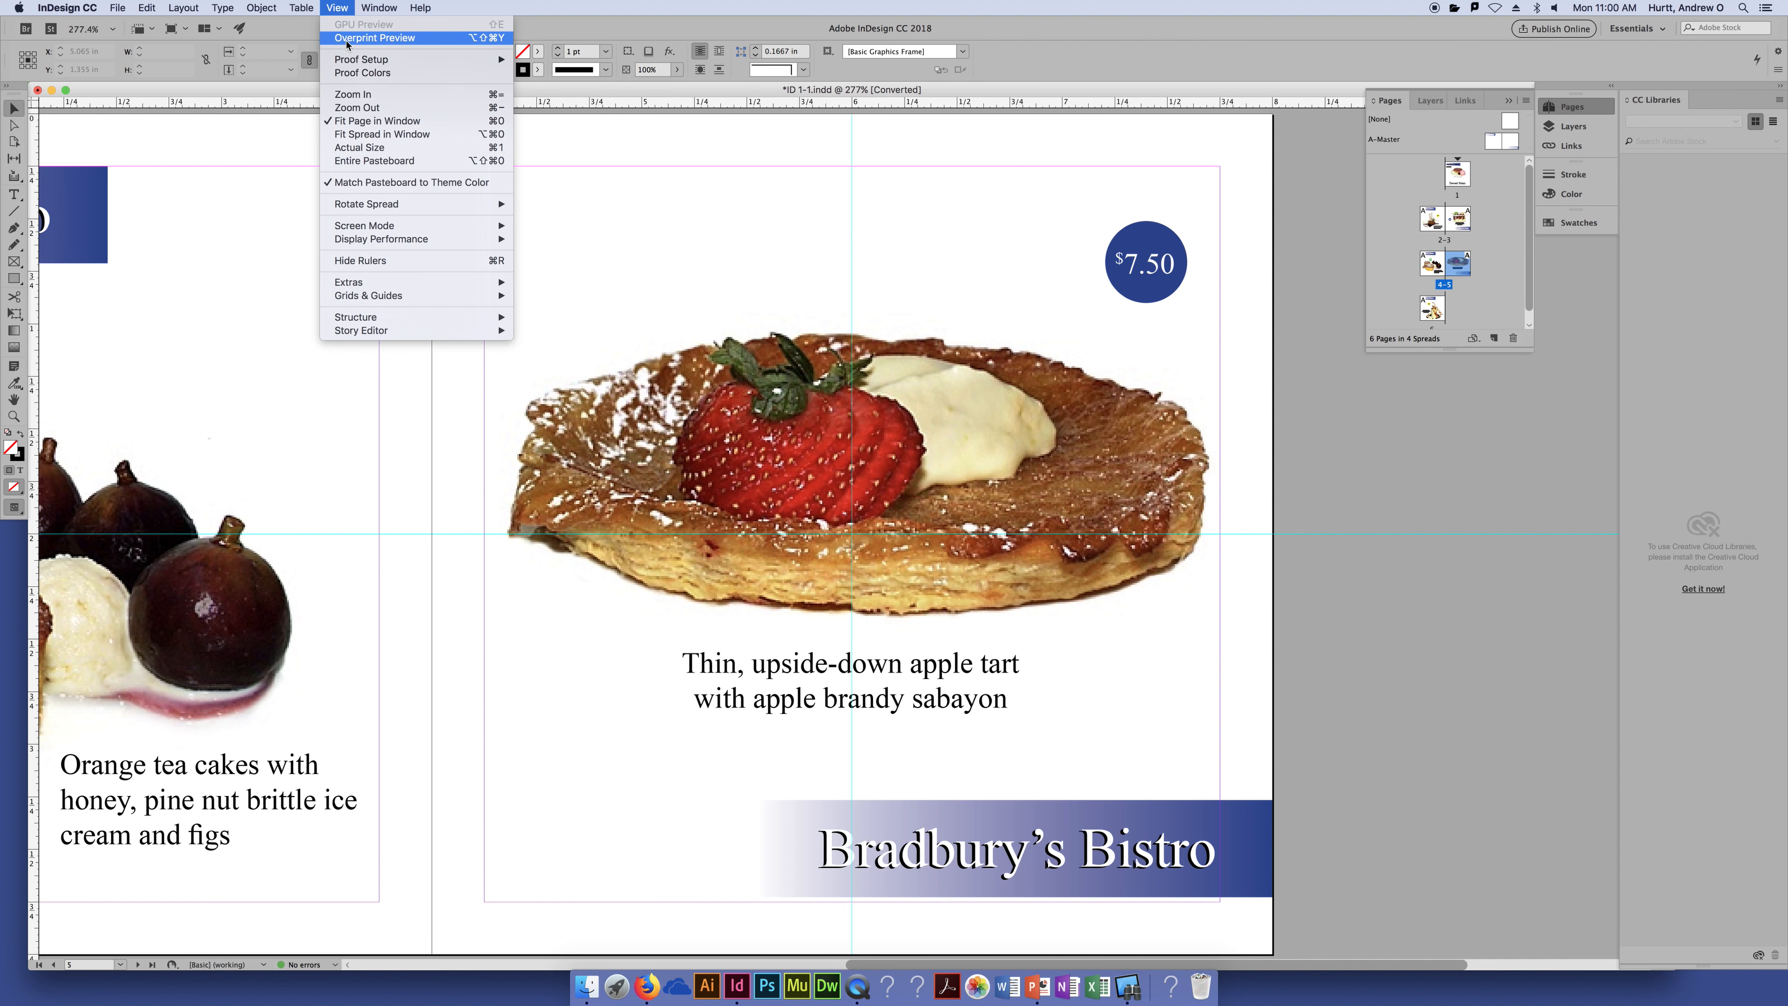
click(346, 39)
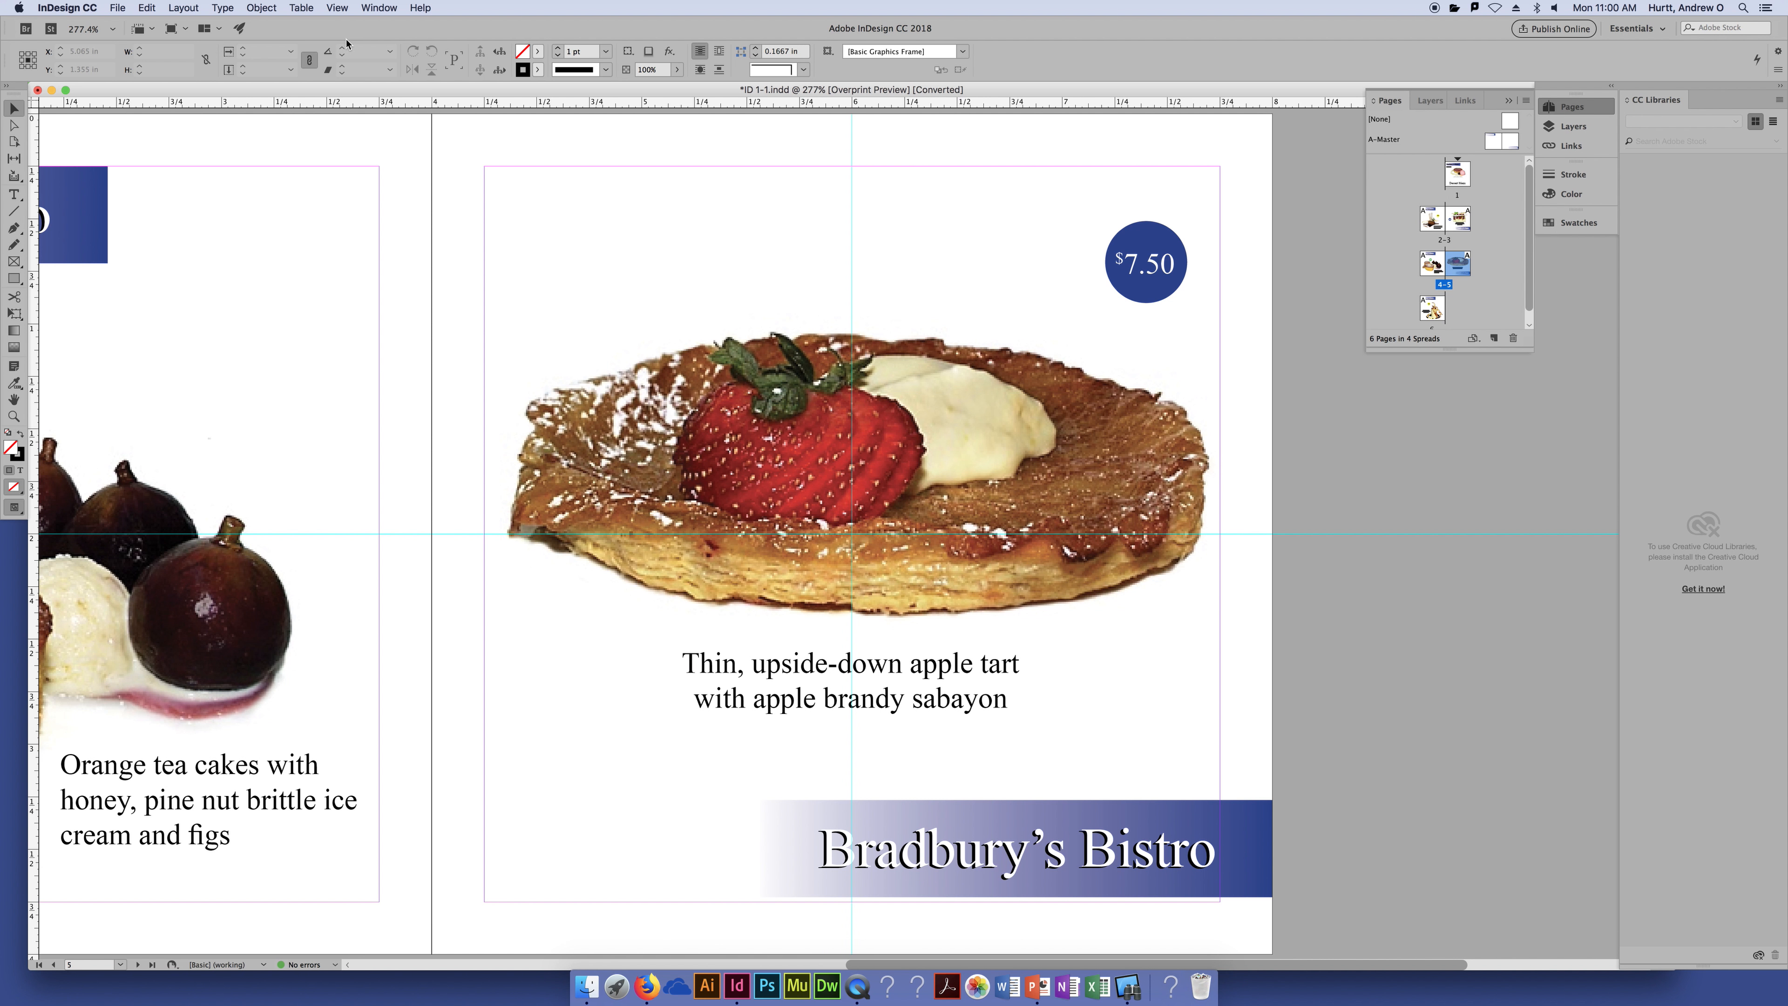
click(359, 5)
click(344, 13)
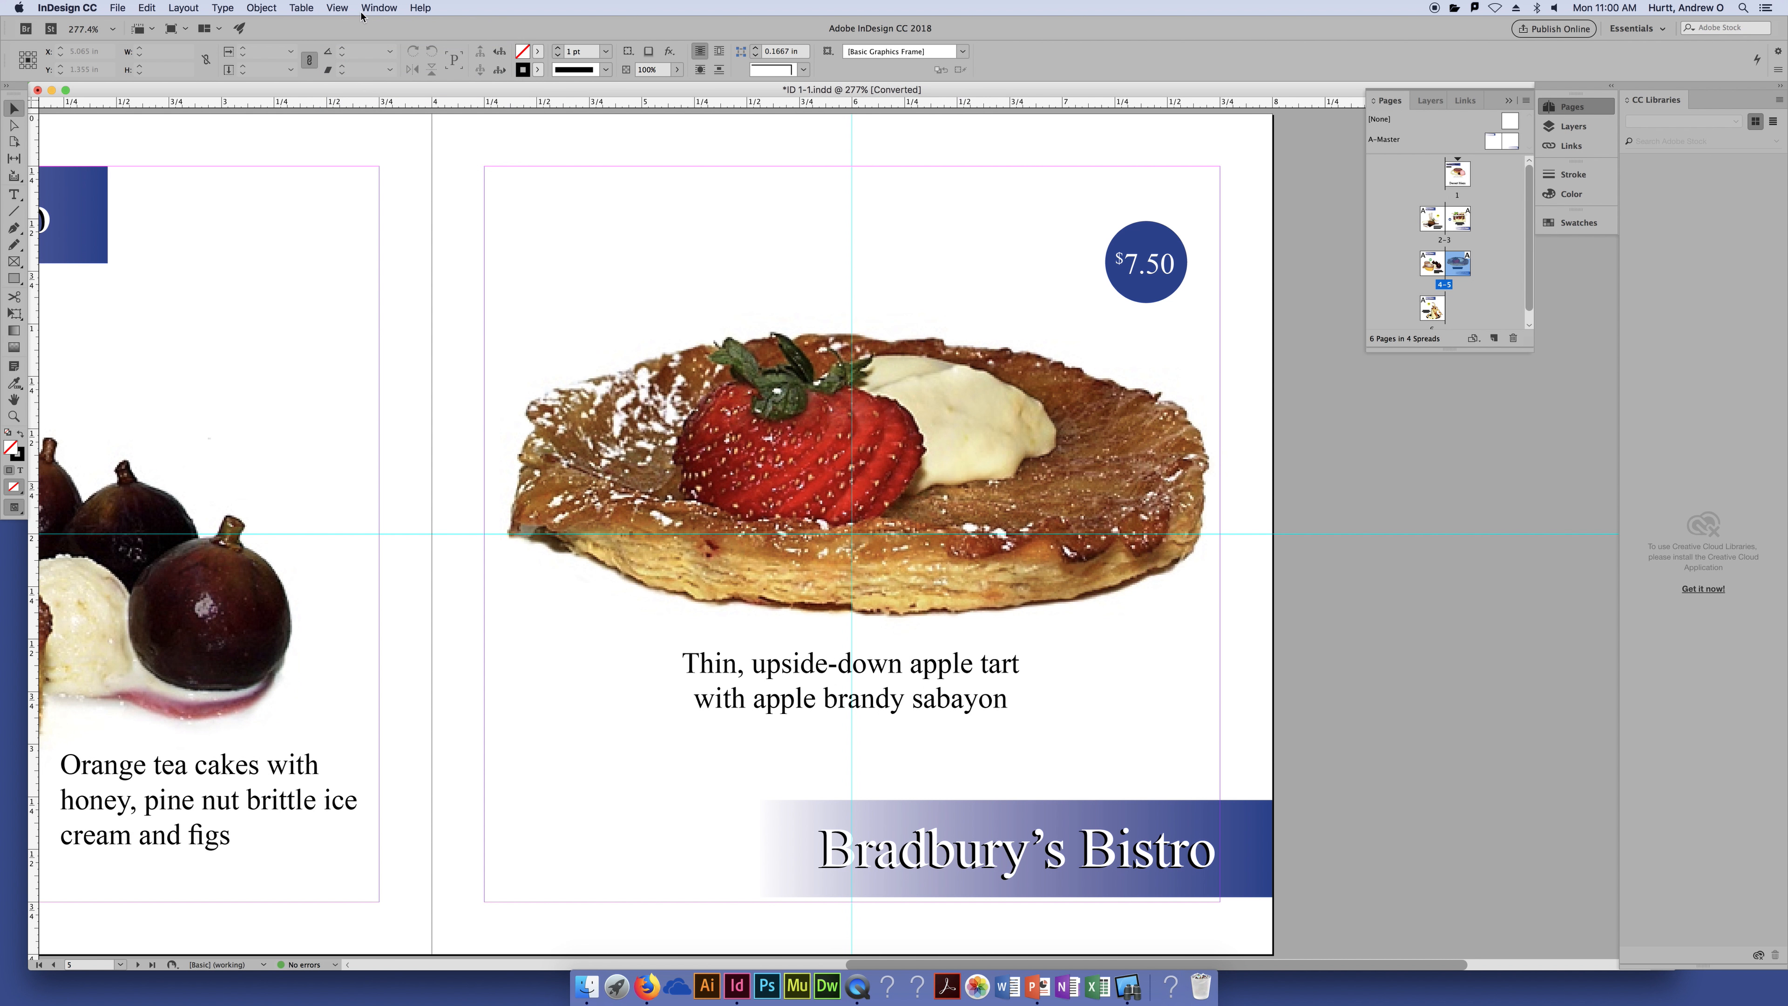
Set the screen mode to Preview and zoom out to 150% to see the whole page 4-5 spread.
click(344, 15)
mouse_move(391, 226)
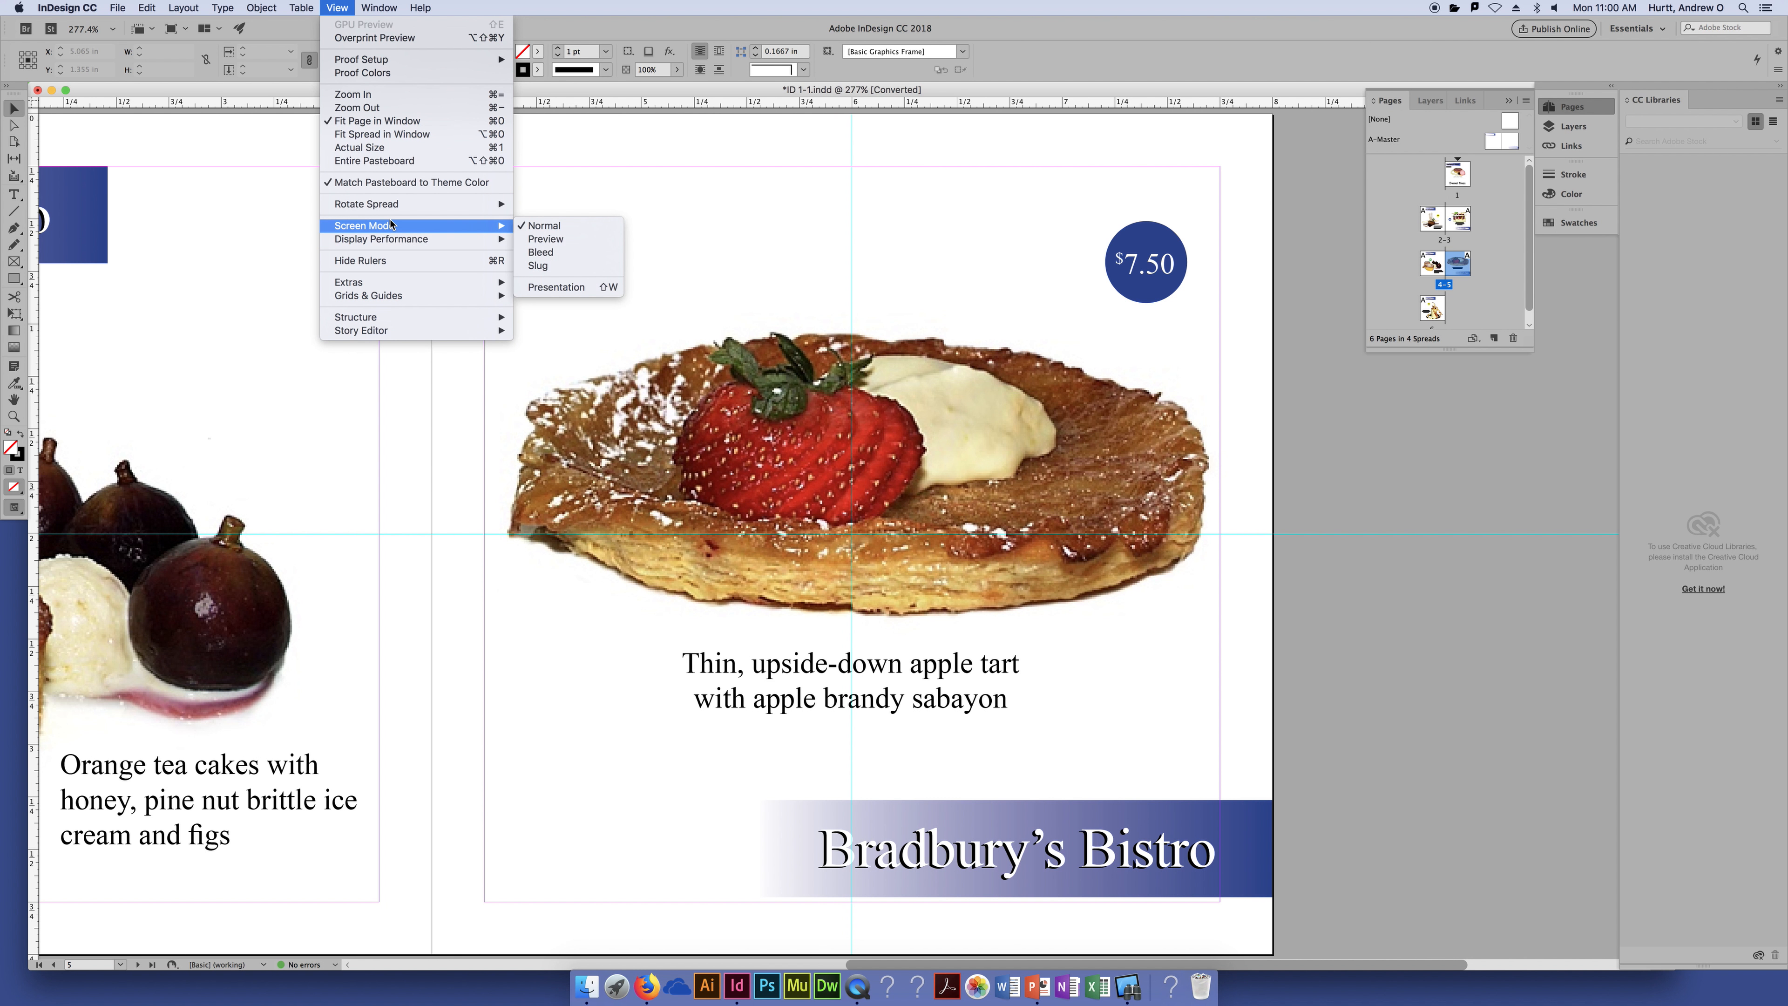
click(547, 239)
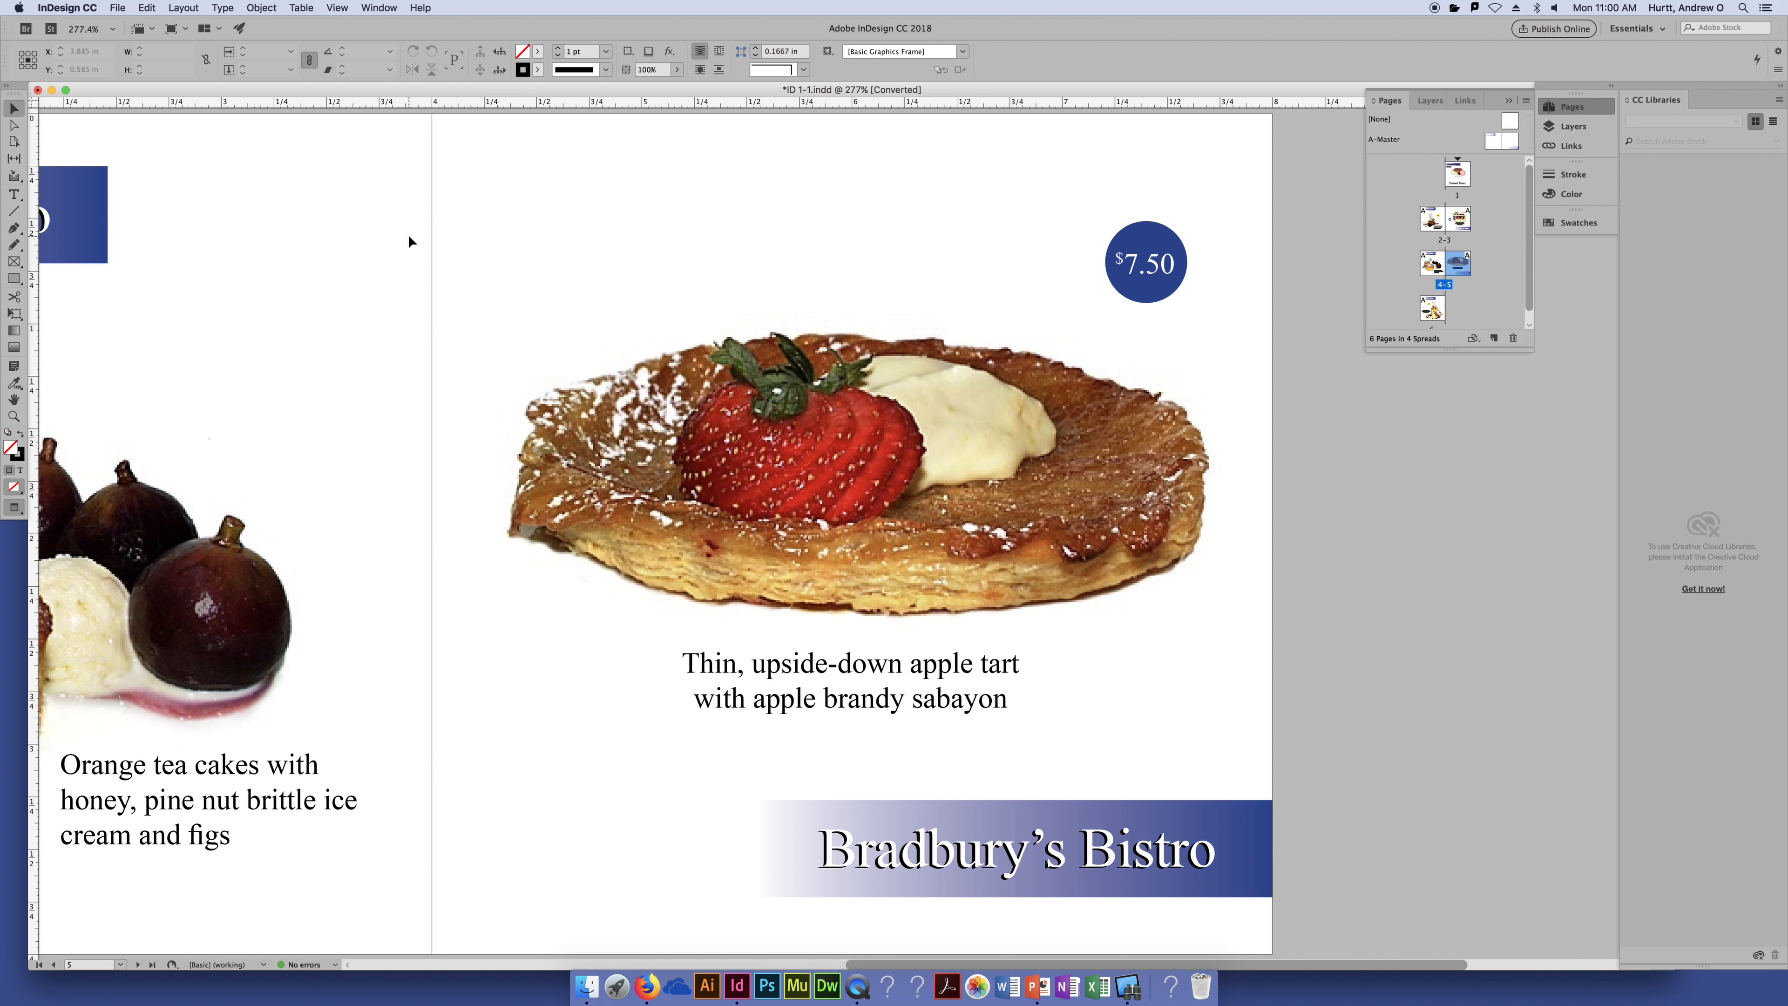
key(super+minus)
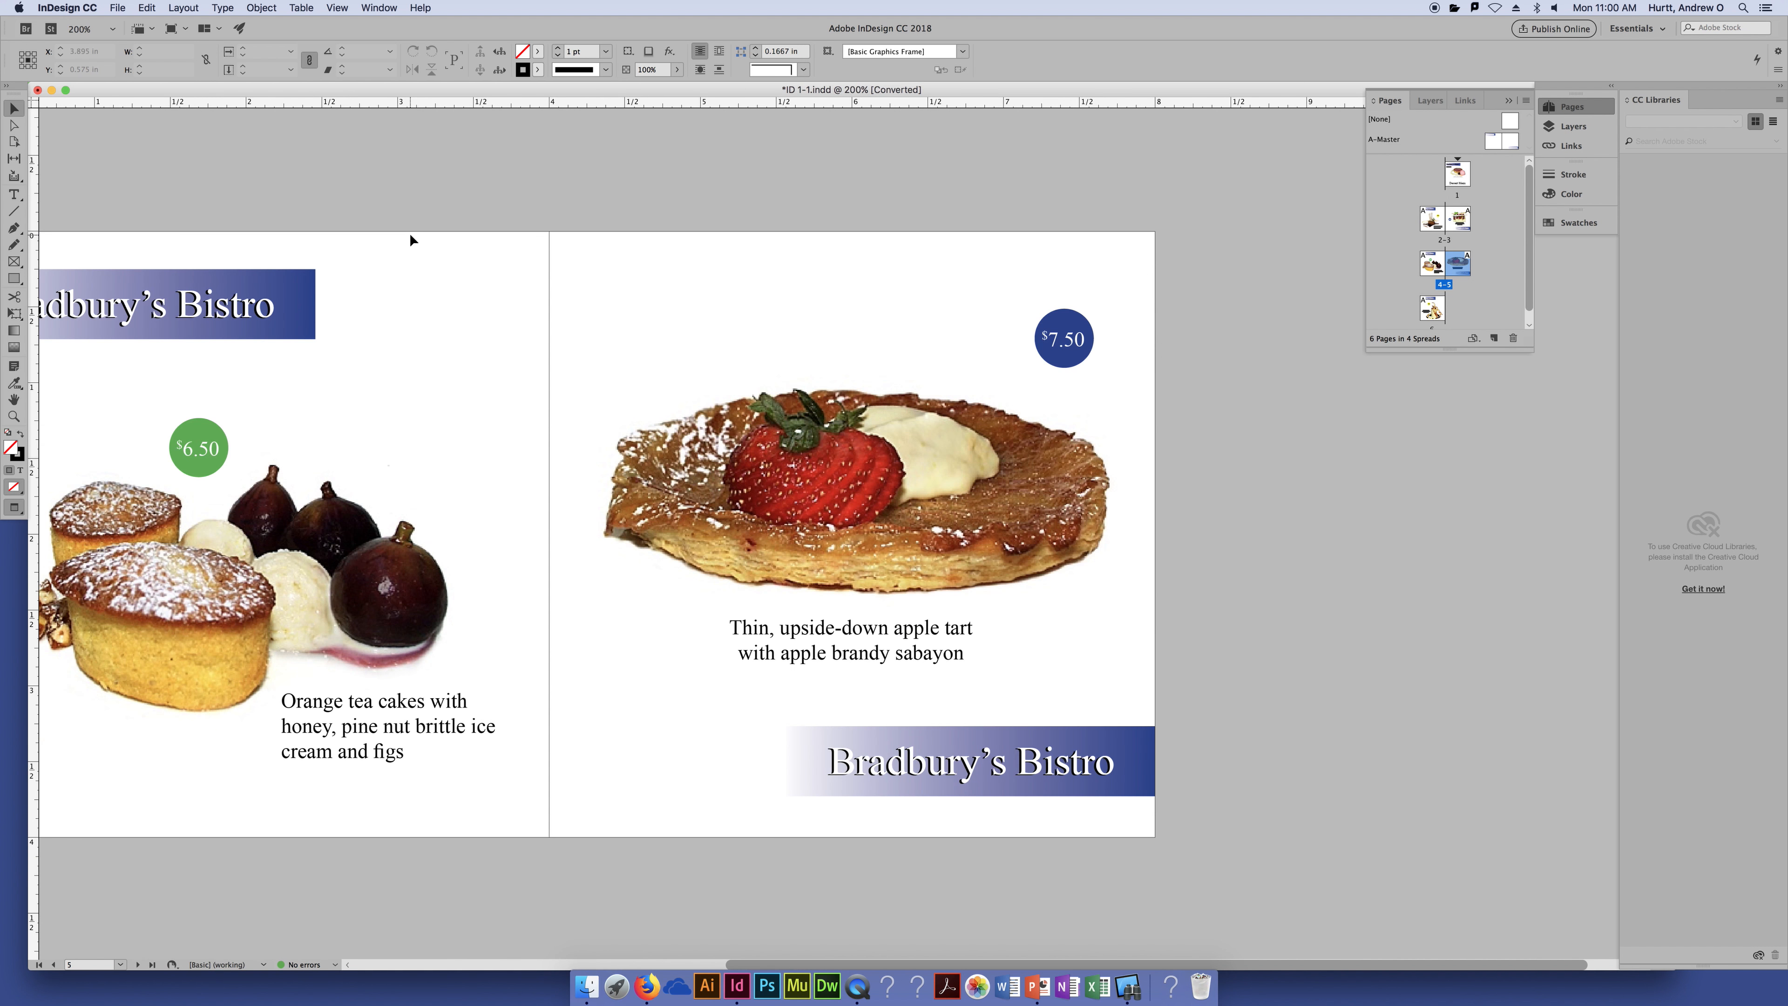
key(super+minus)
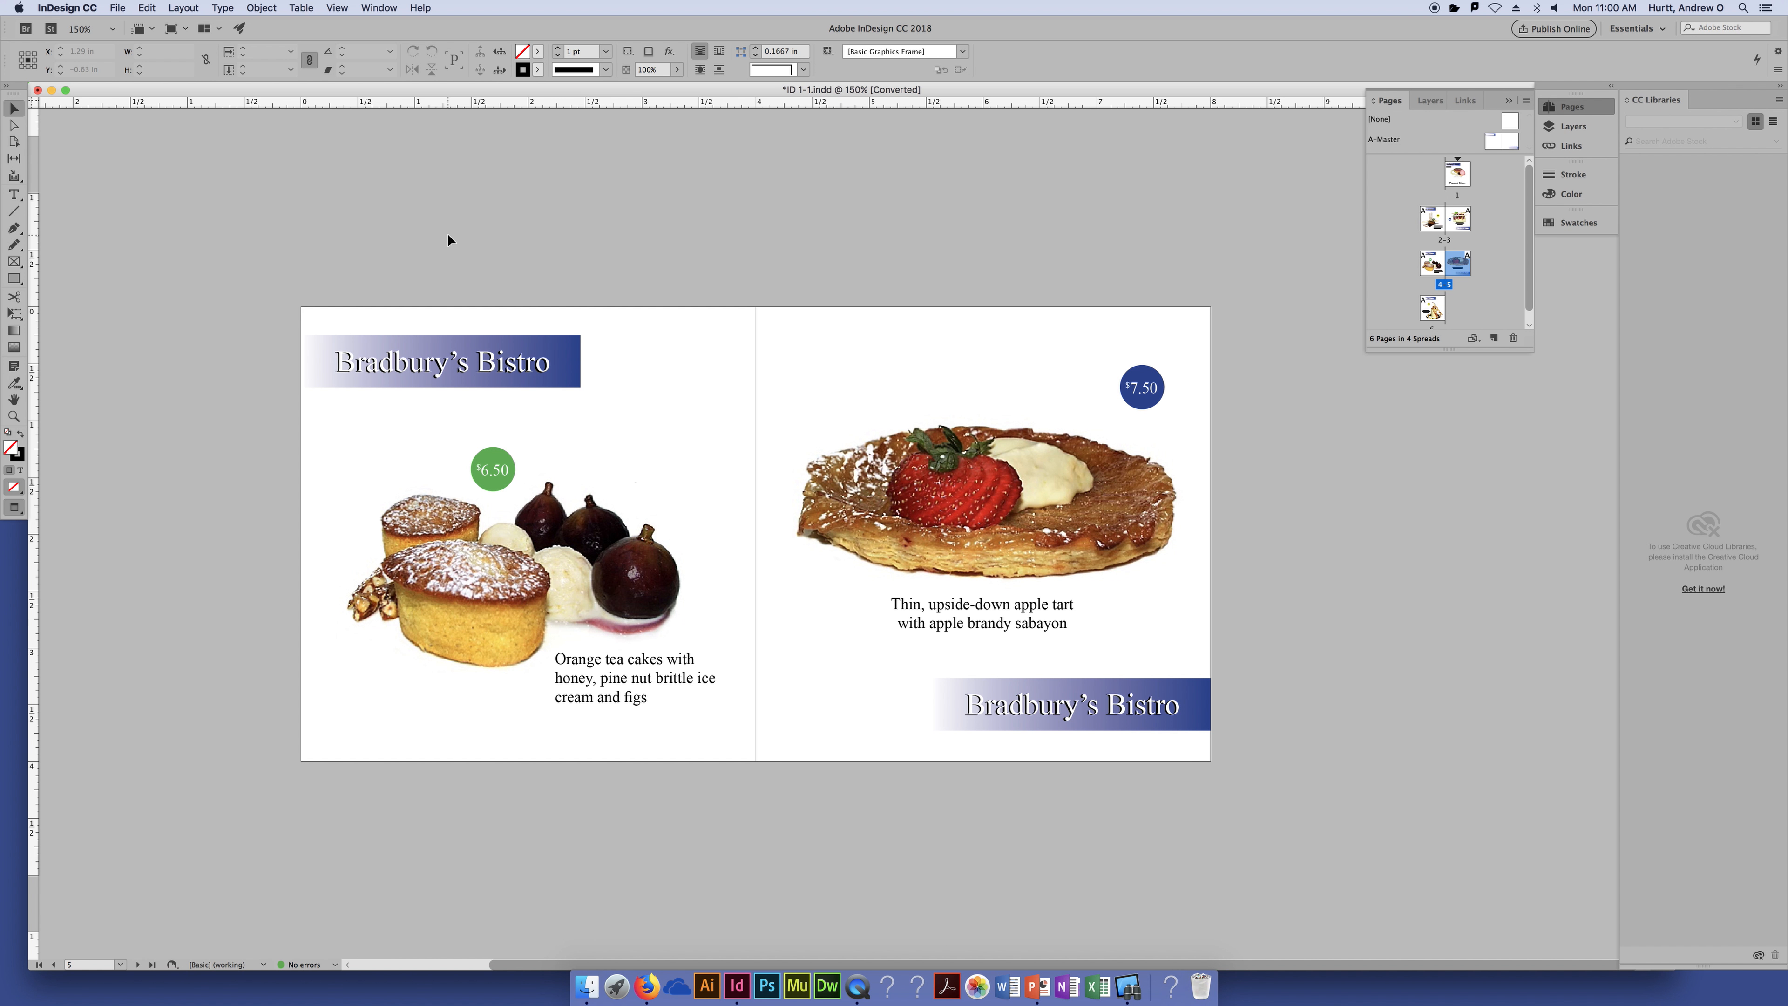
Review the screen mode options, keeping Preview, and look through the display performance options without changing them.
click(337, 8)
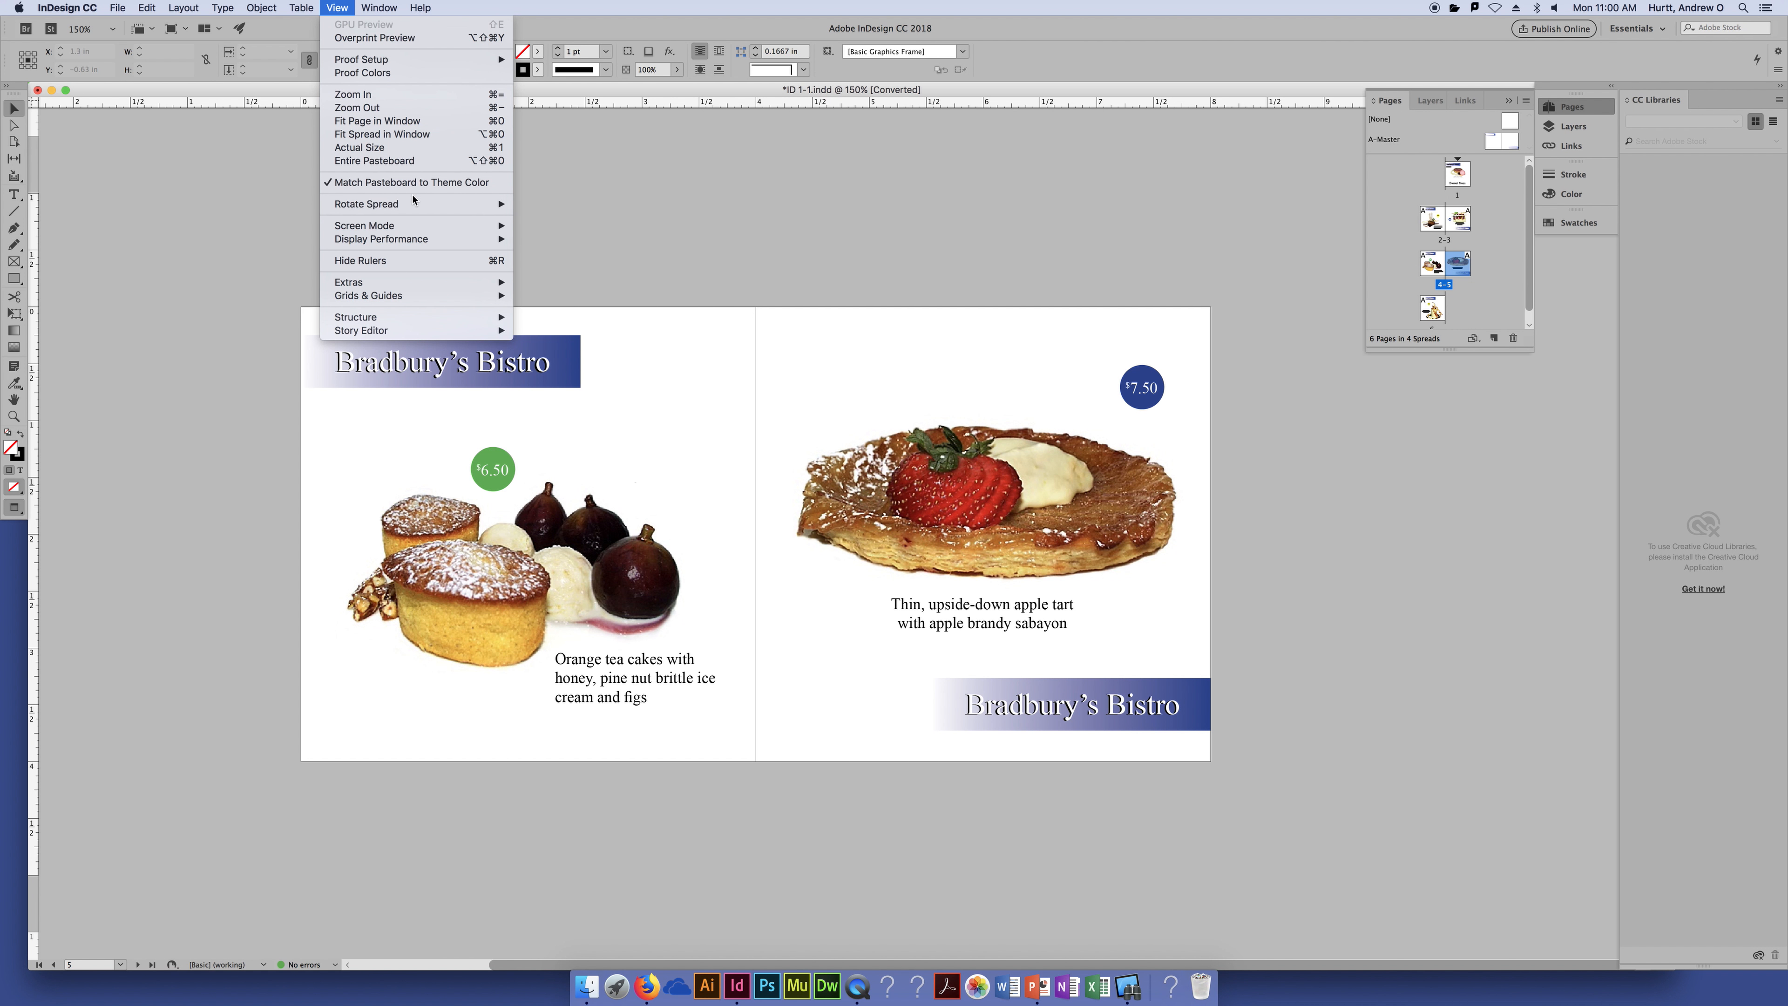
mouse_move(486, 226)
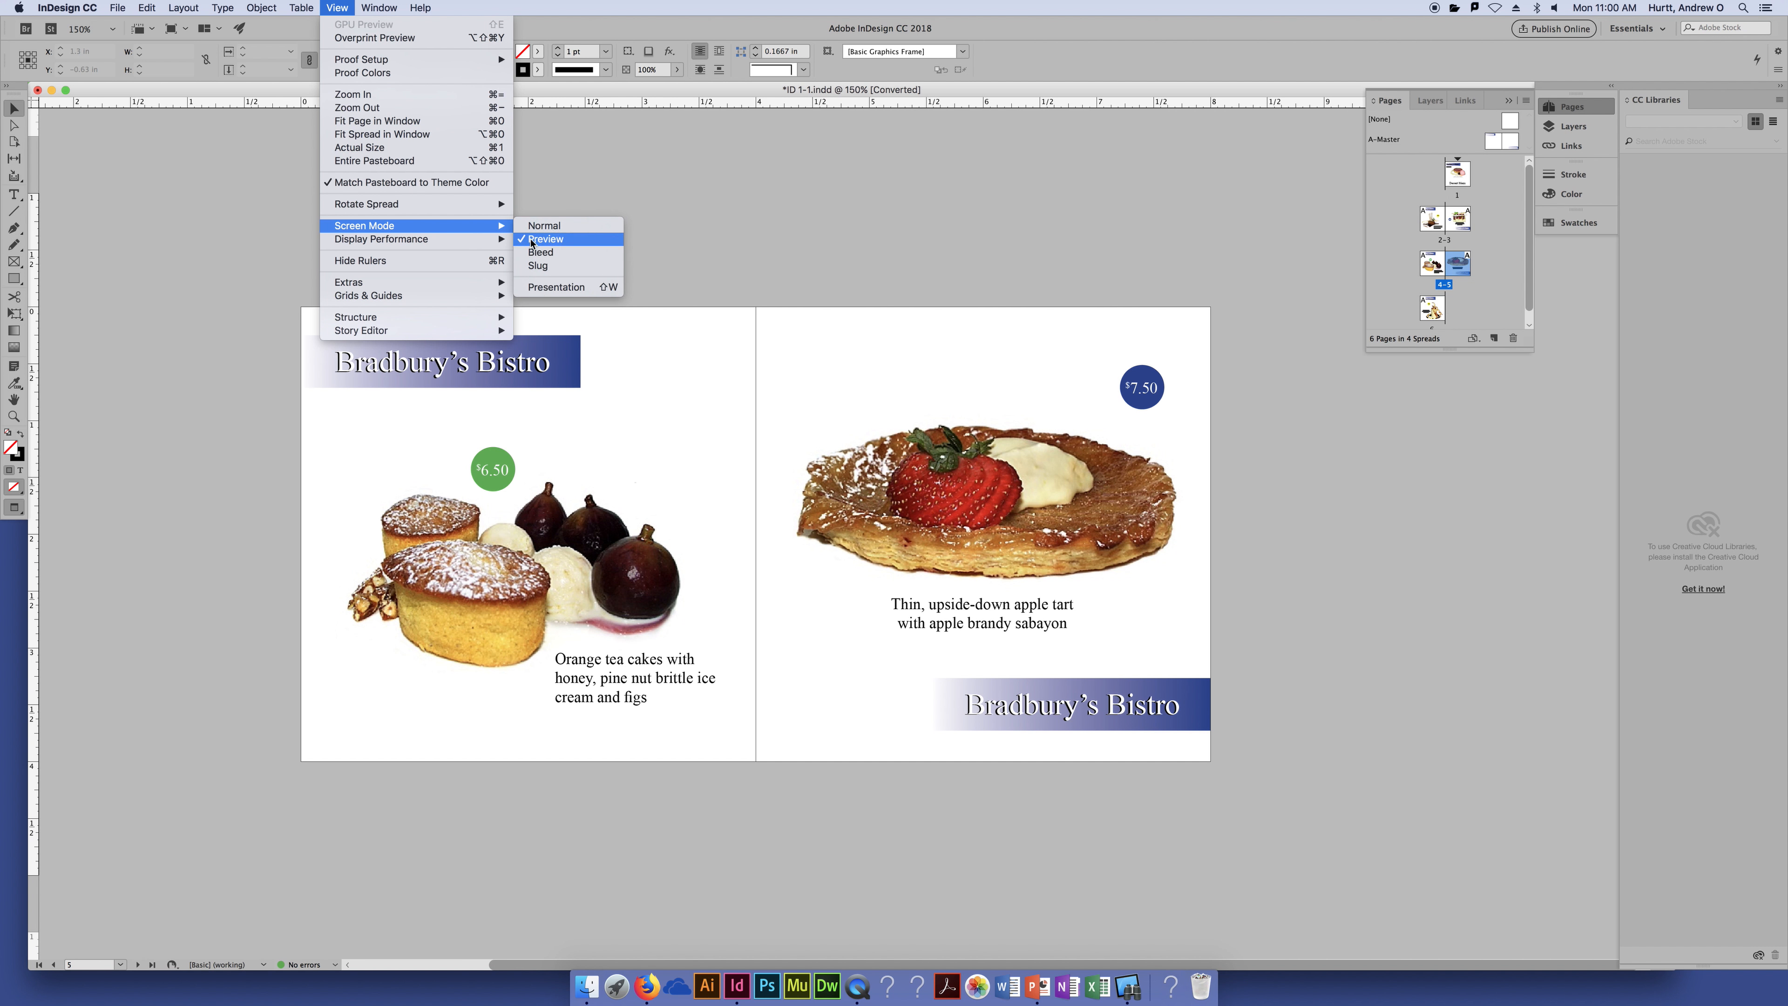
click(533, 241)
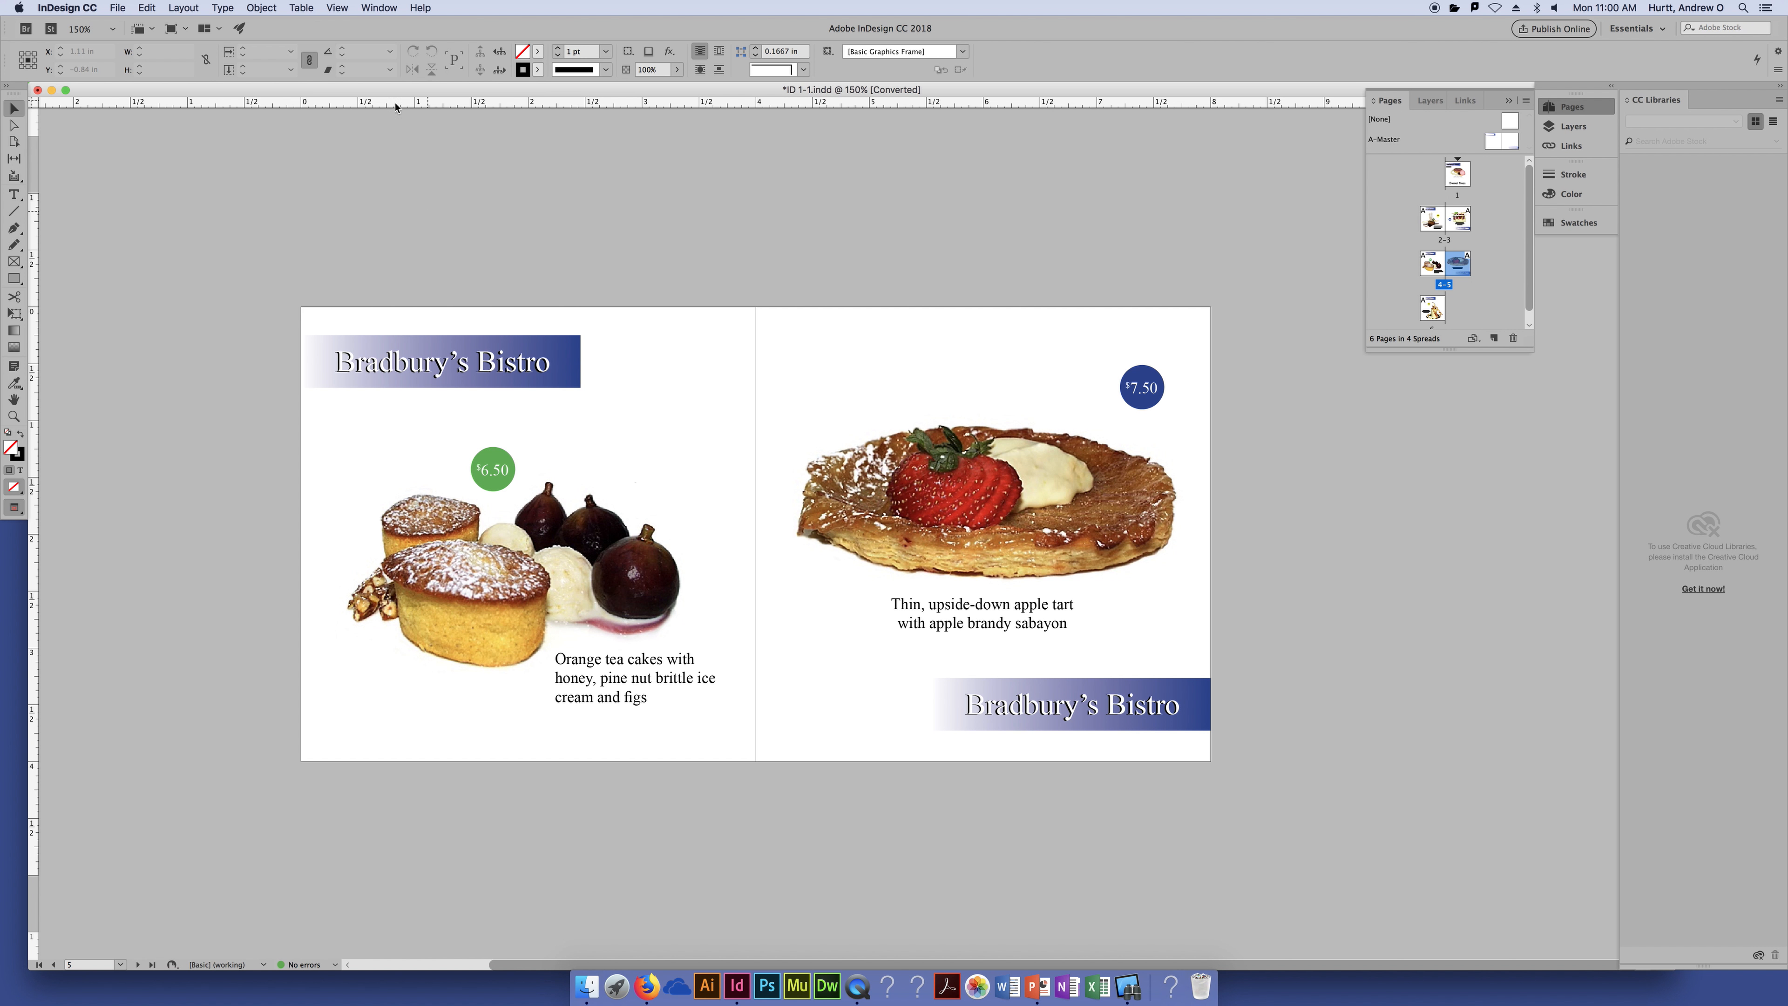
click(375, 8)
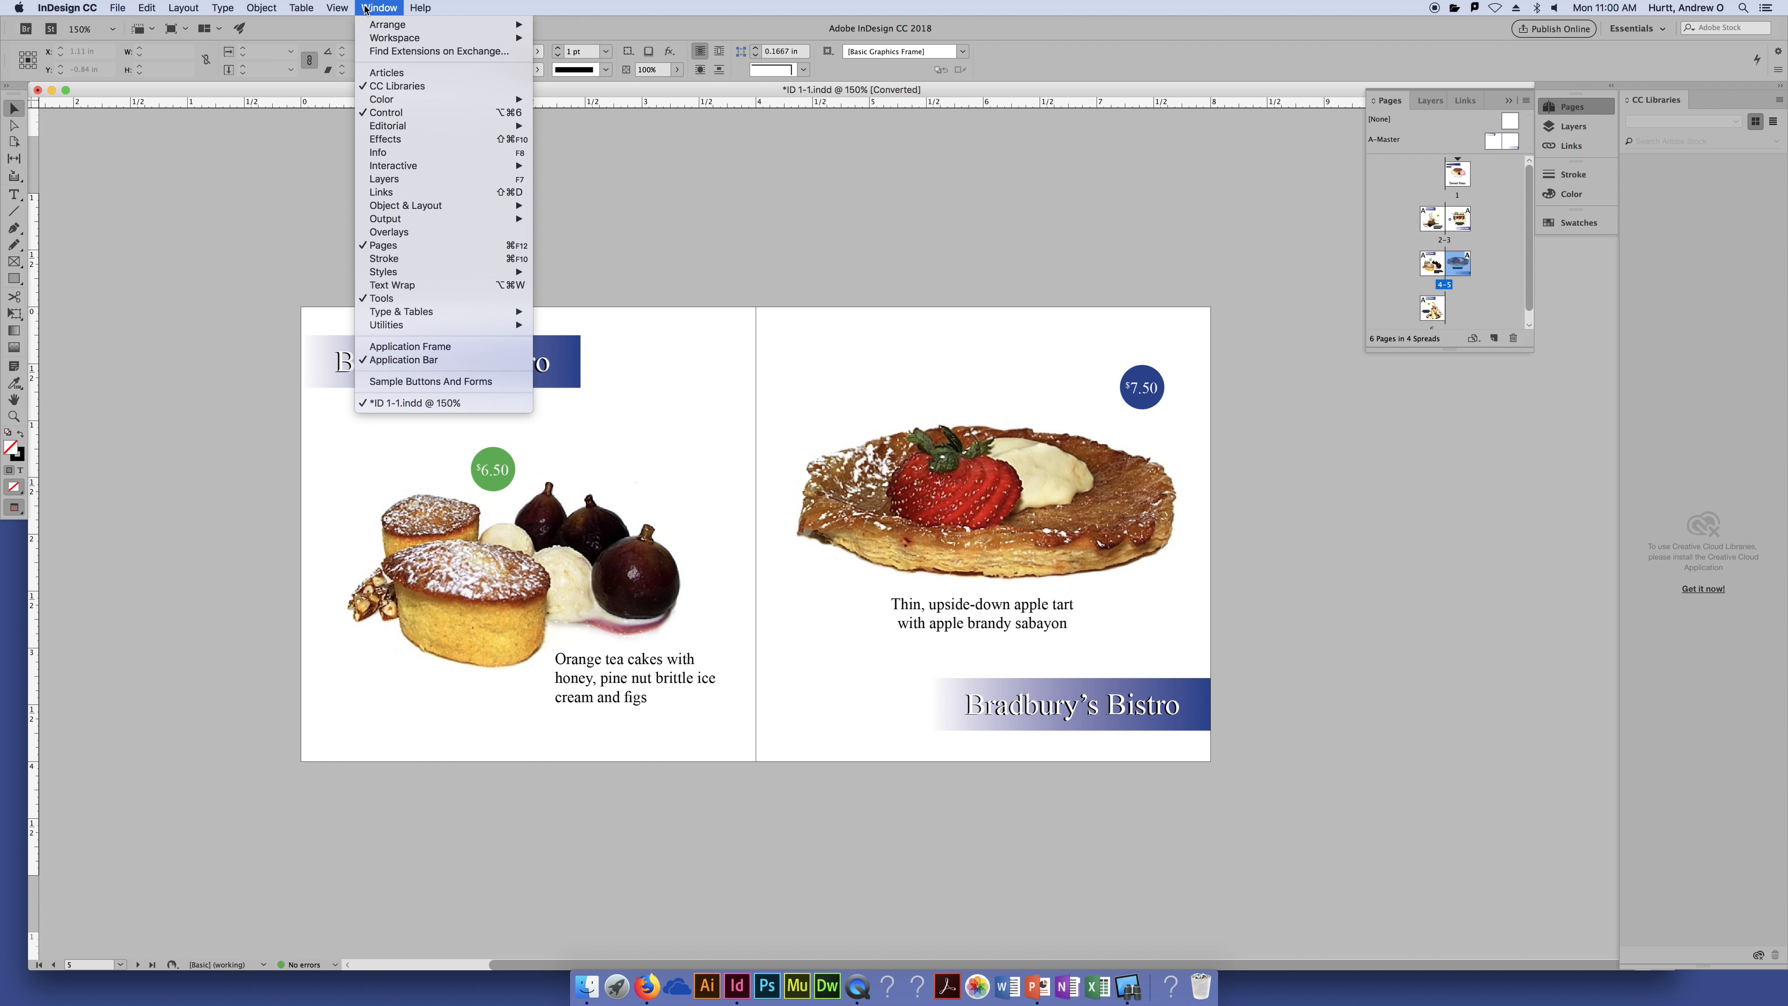
mouse_move(338, 8)
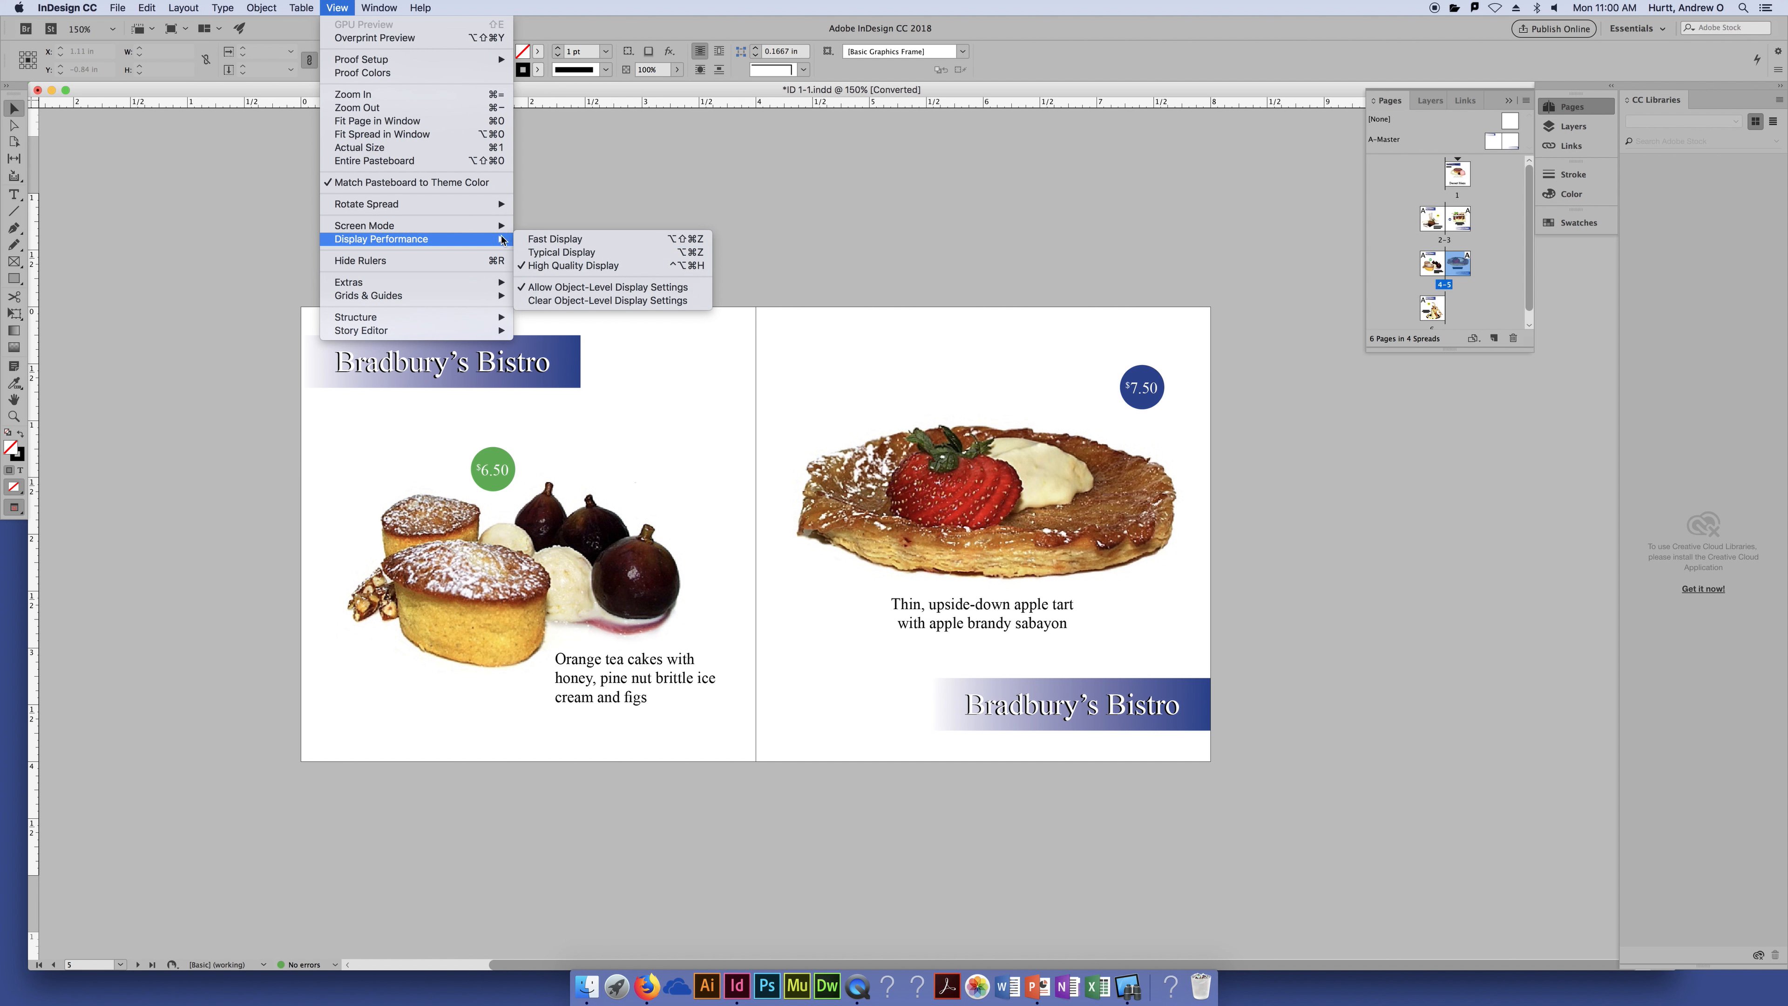
mouse_move(499, 227)
key(Escape)
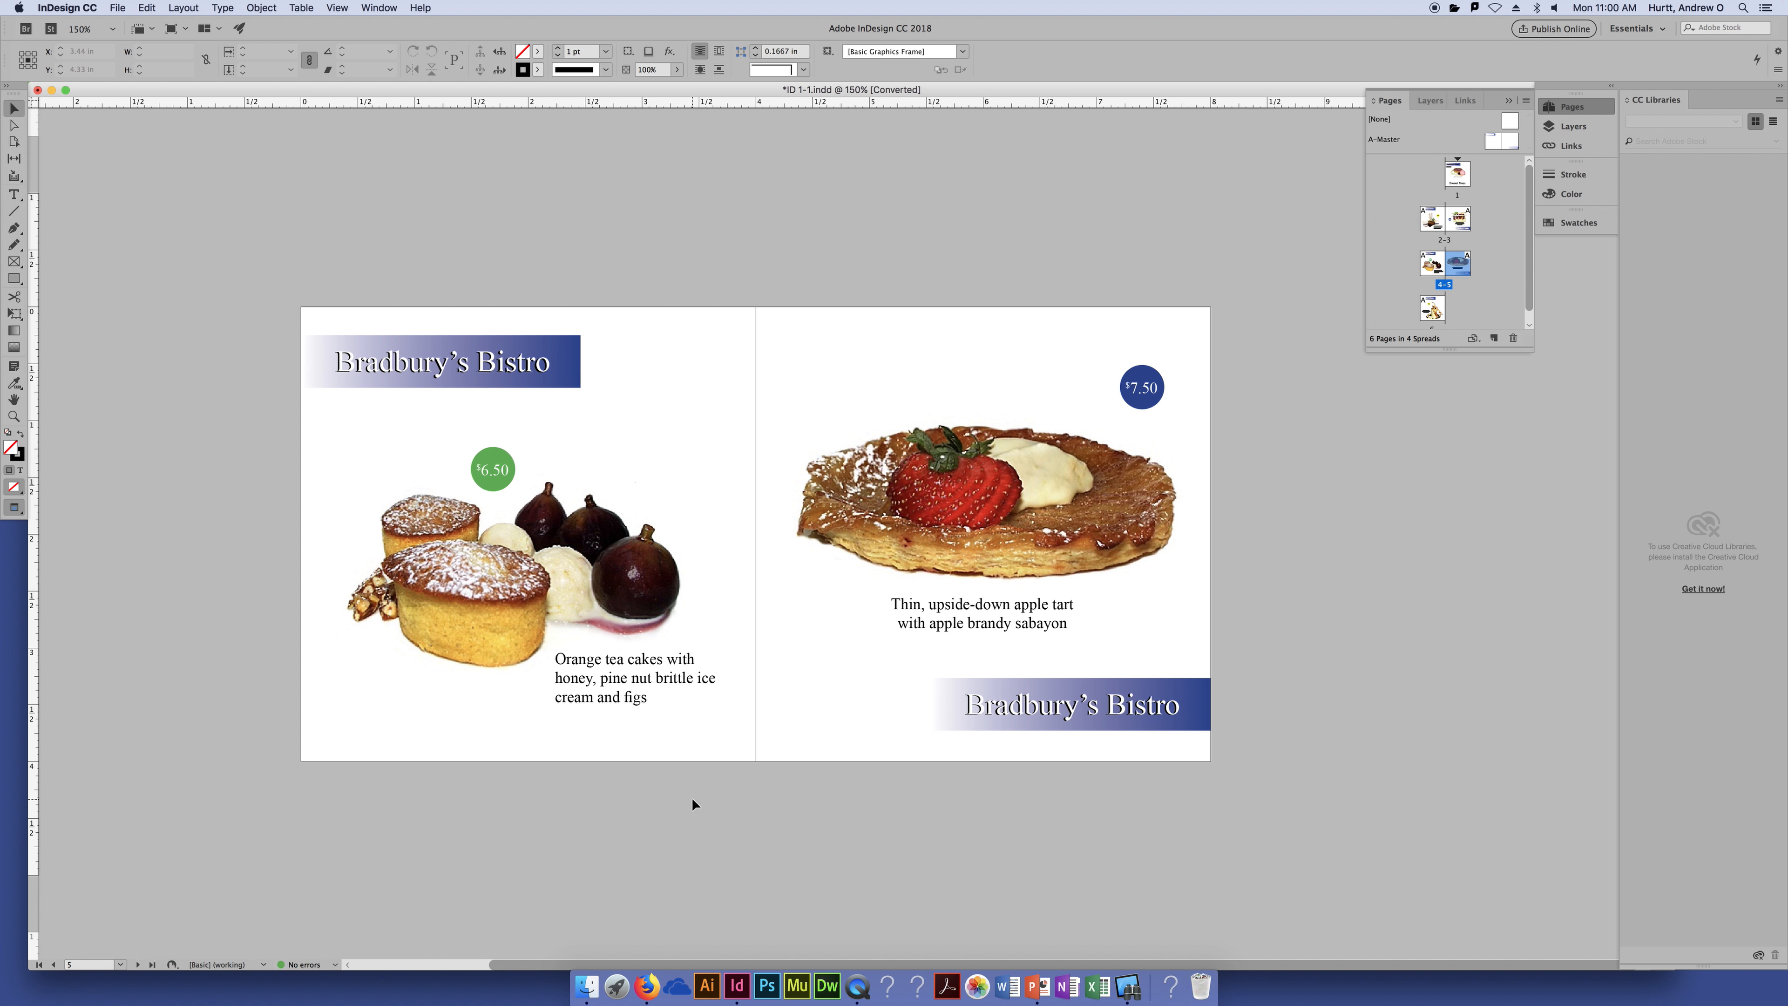
Switch the screen mode to Normal so the margins and guides of the page 4-5 spread show.
click(348, 7)
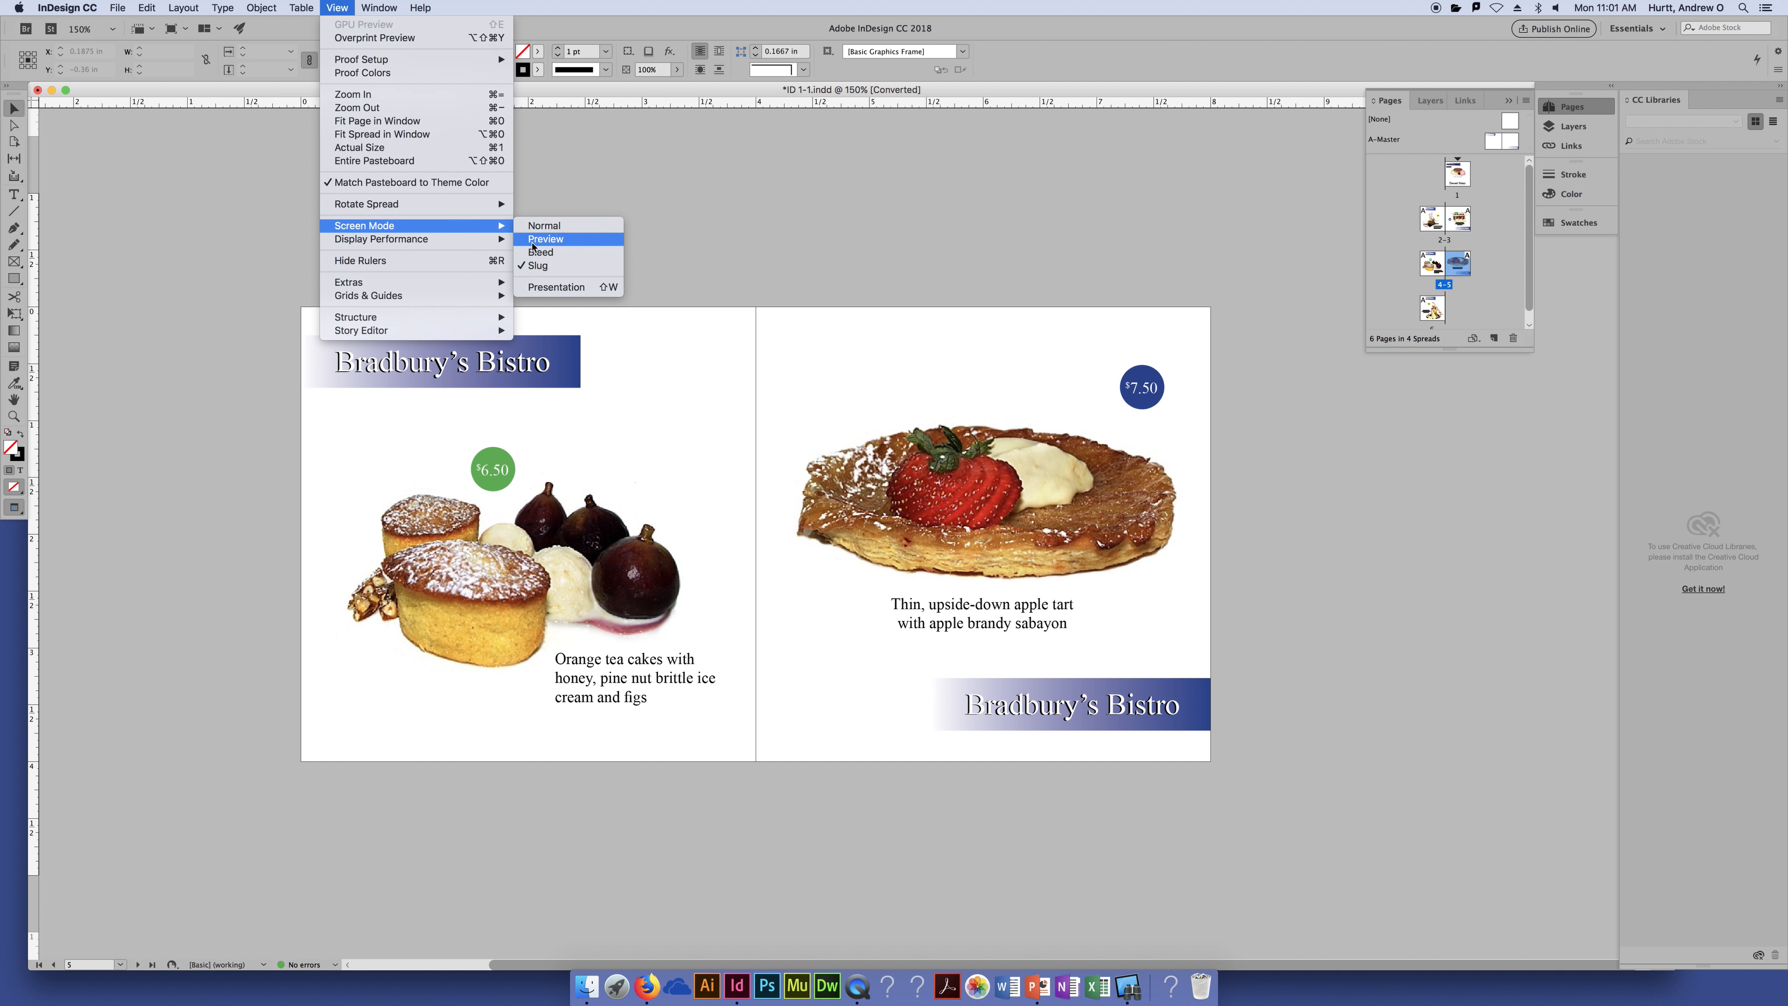
click(544, 225)
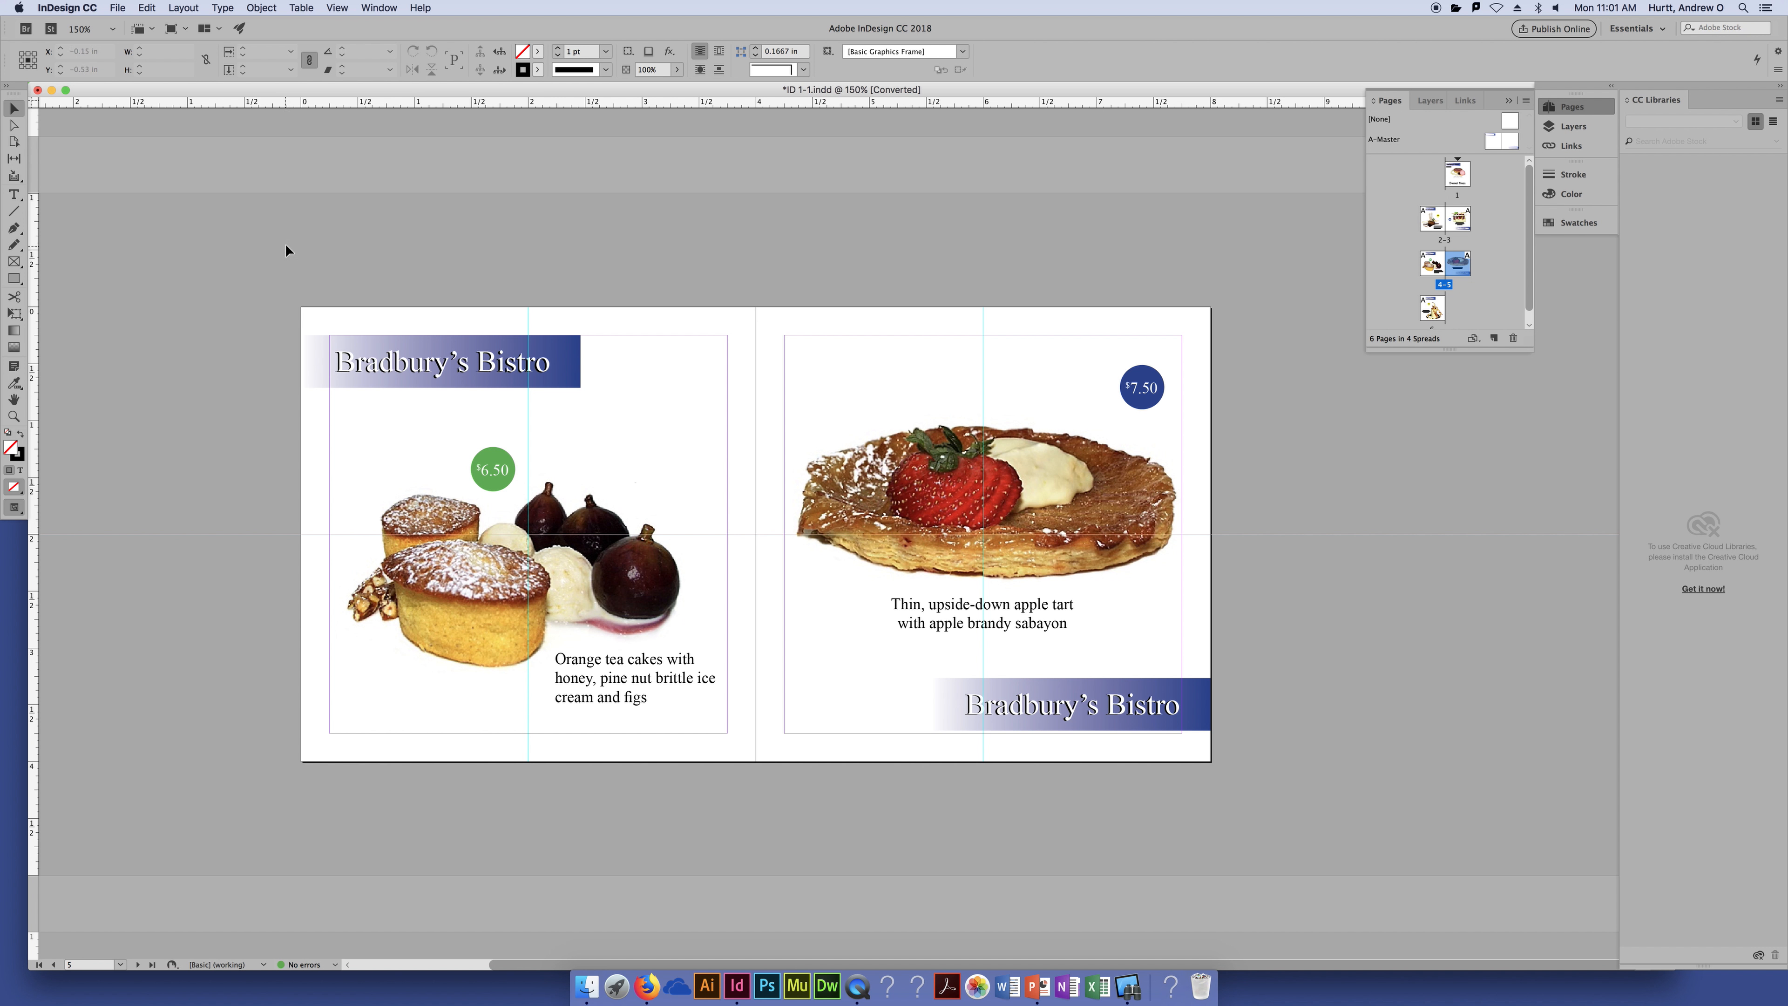
scroll(241, 271, down, 3)
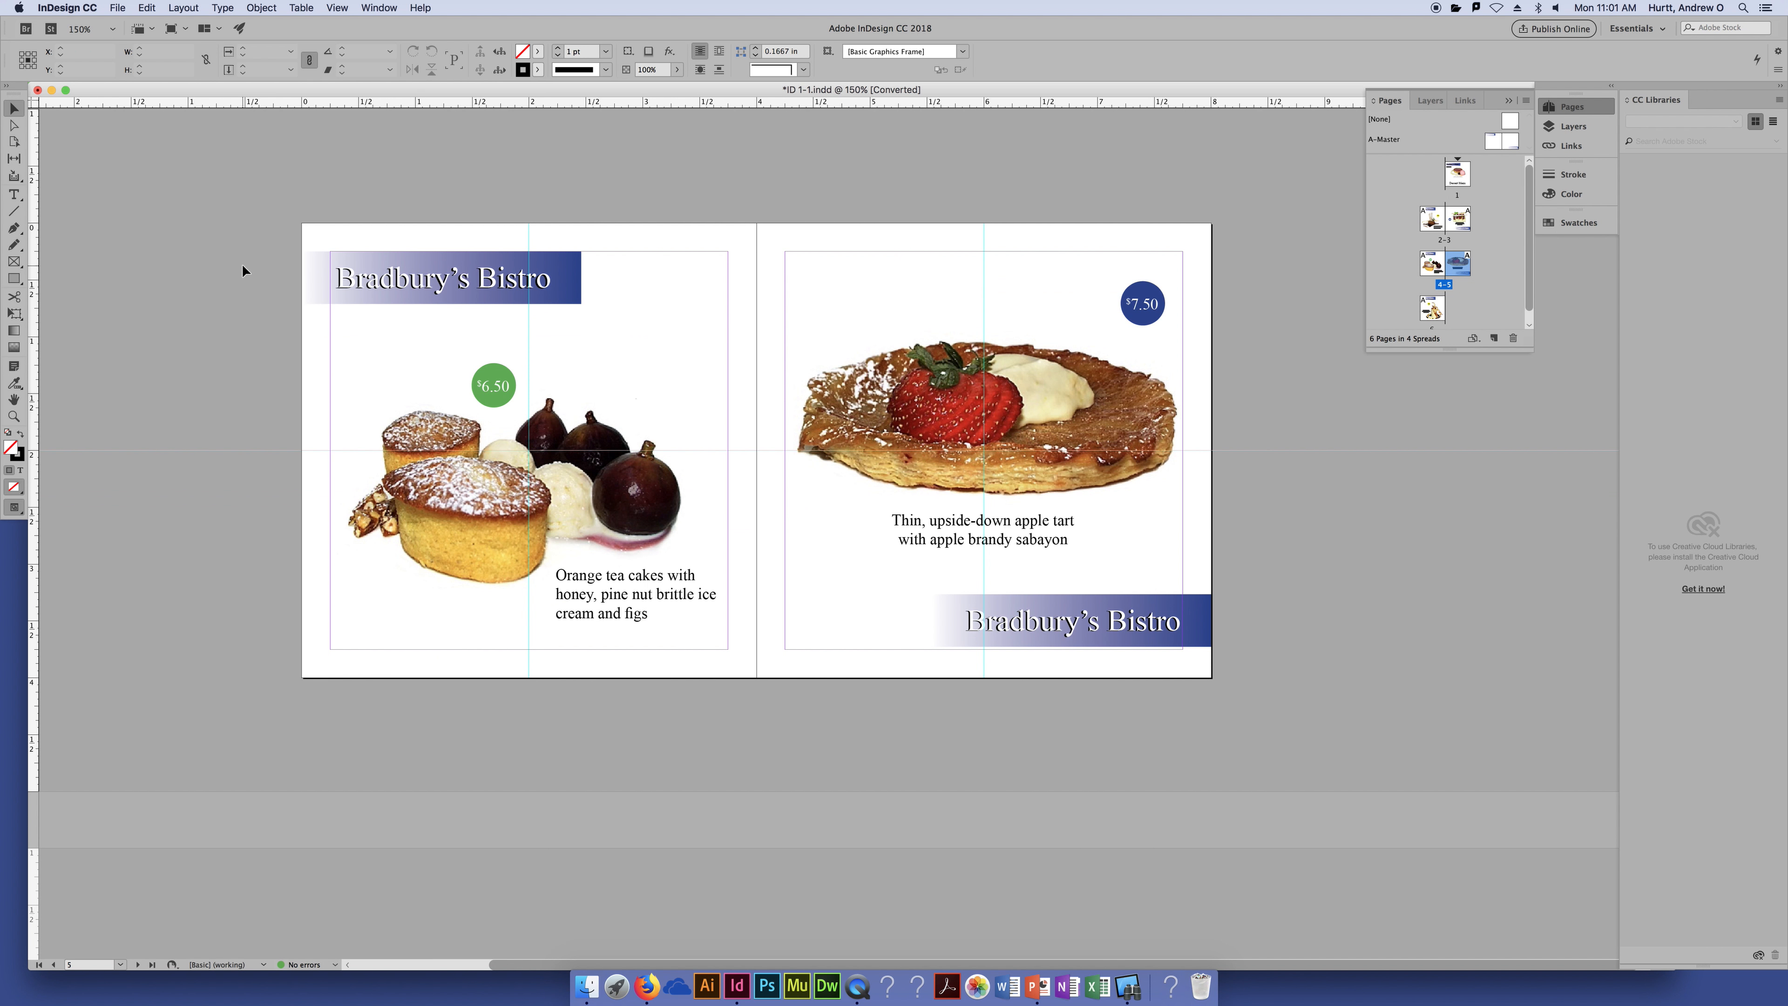
Shift the Bradbury's Bistro banner on page 5 slightly outward so that it extends past the page's right edge into the bleed.
click(546, 281)
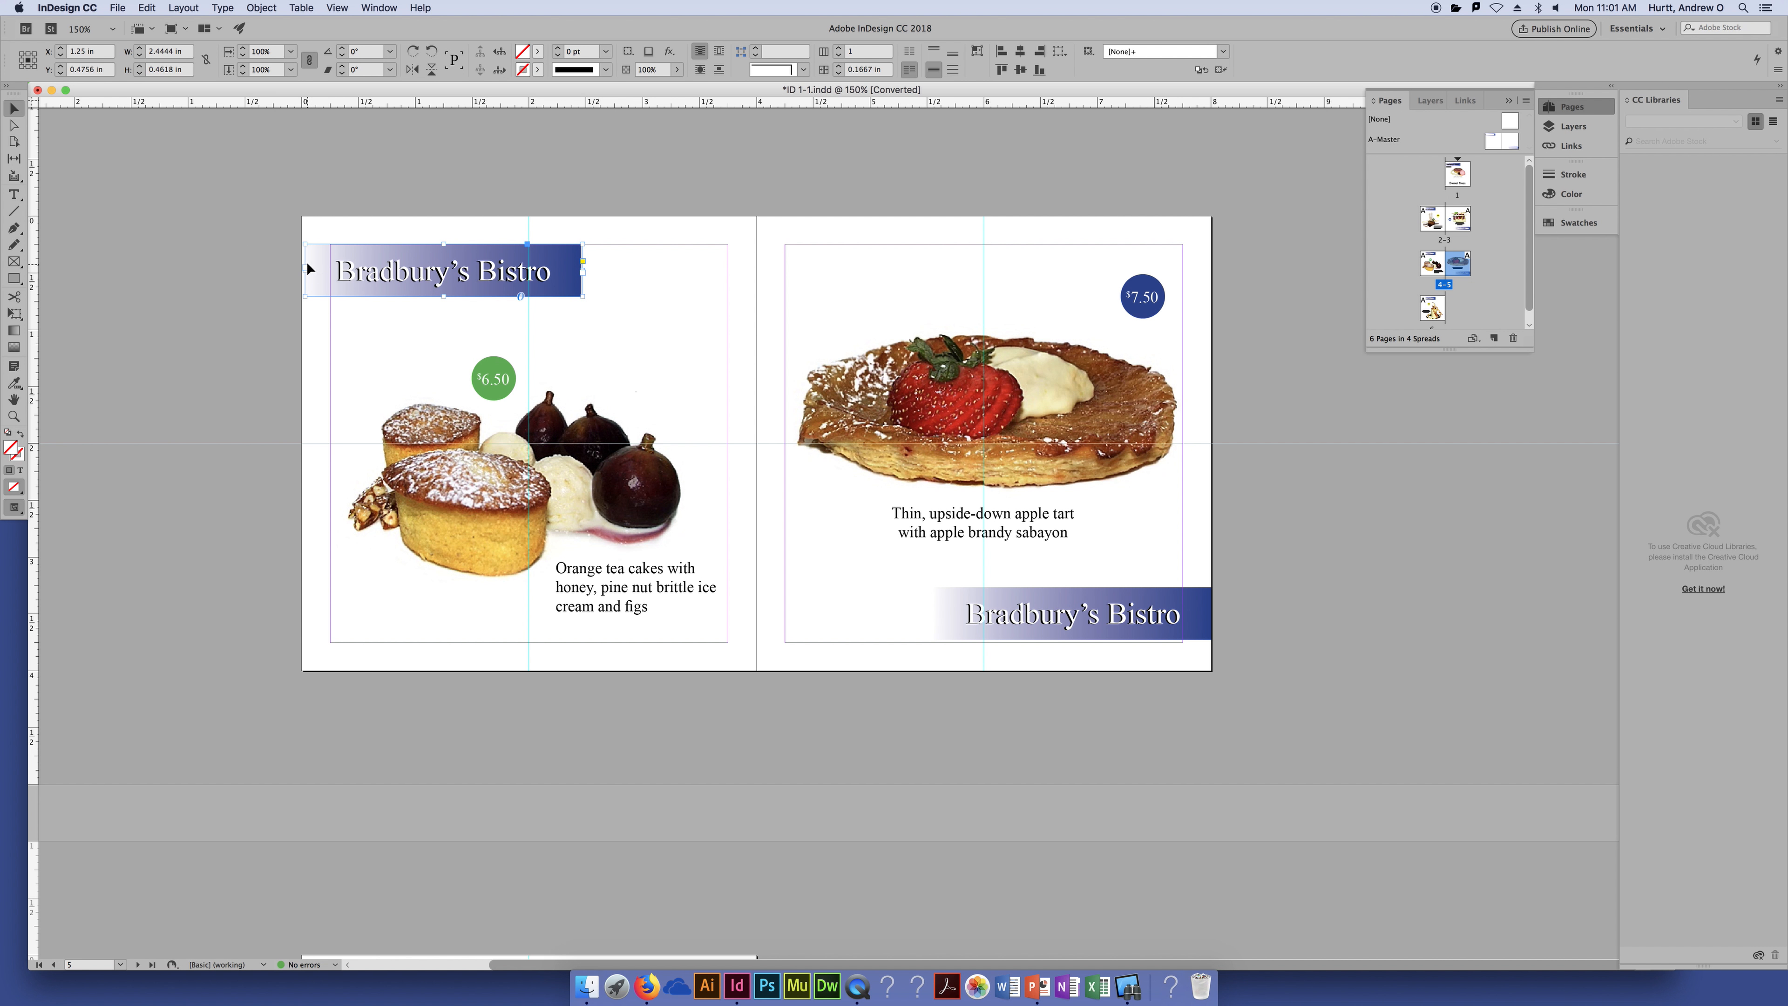
click(1197, 607)
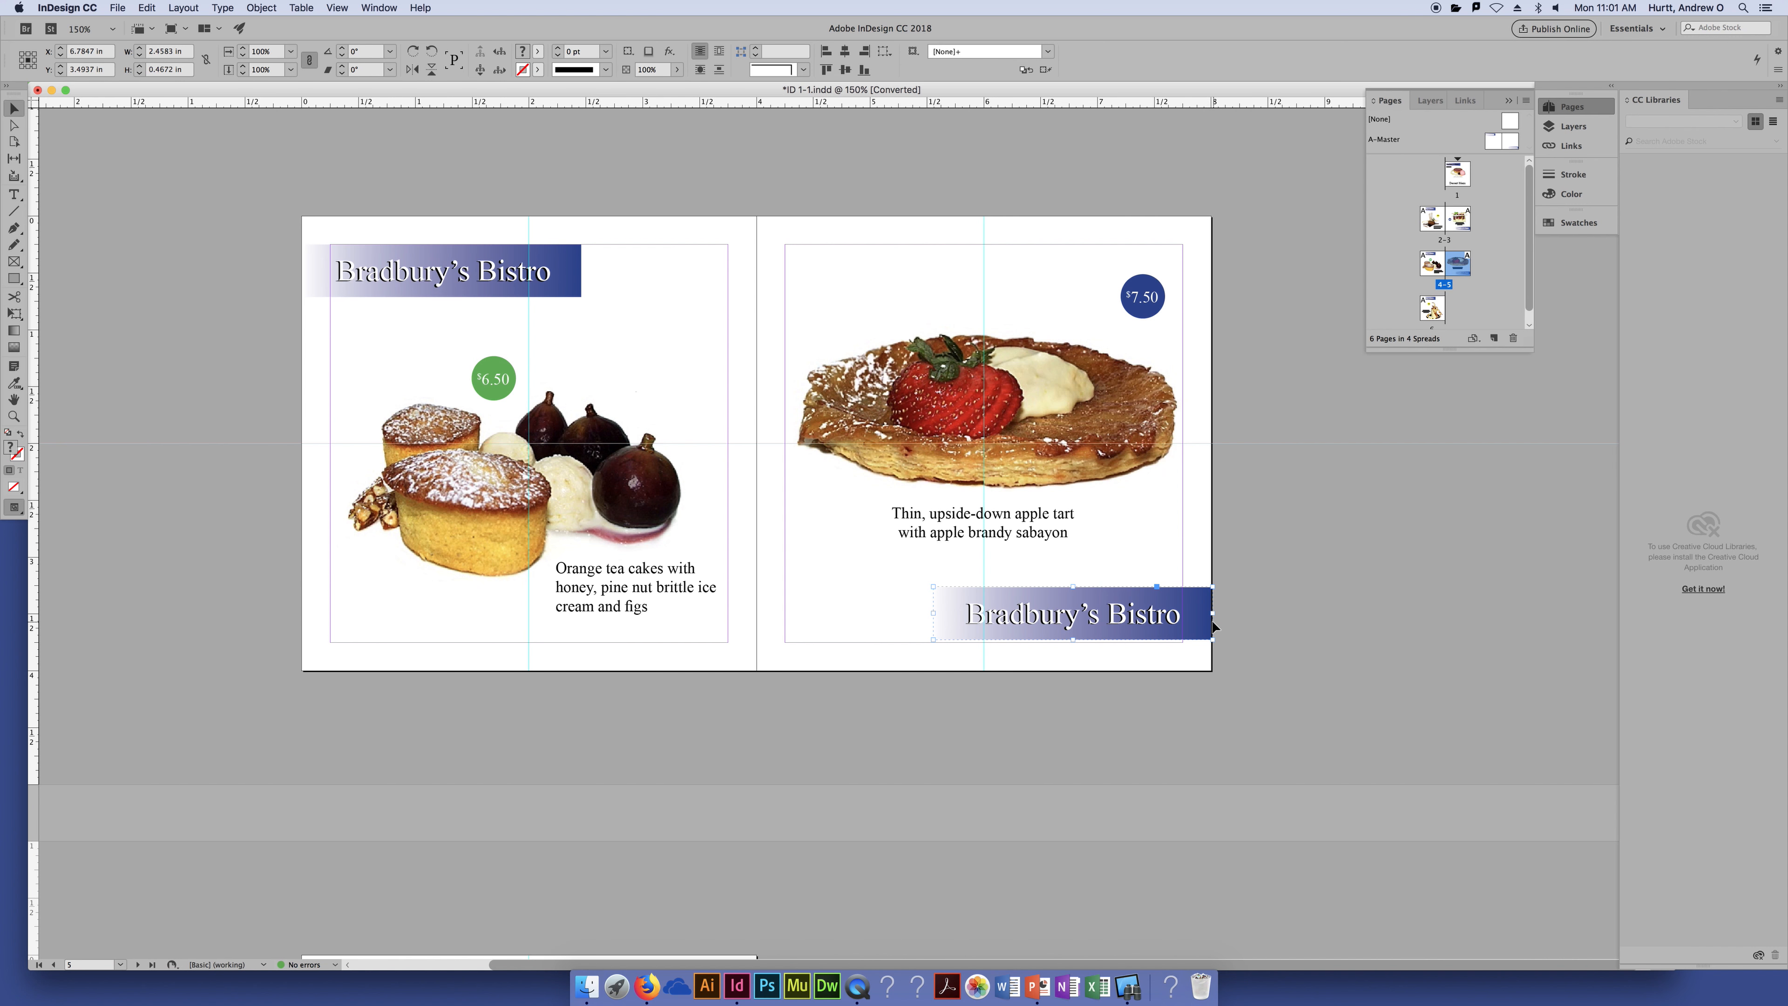
drag(1210, 612, 1223, 612)
click(1287, 636)
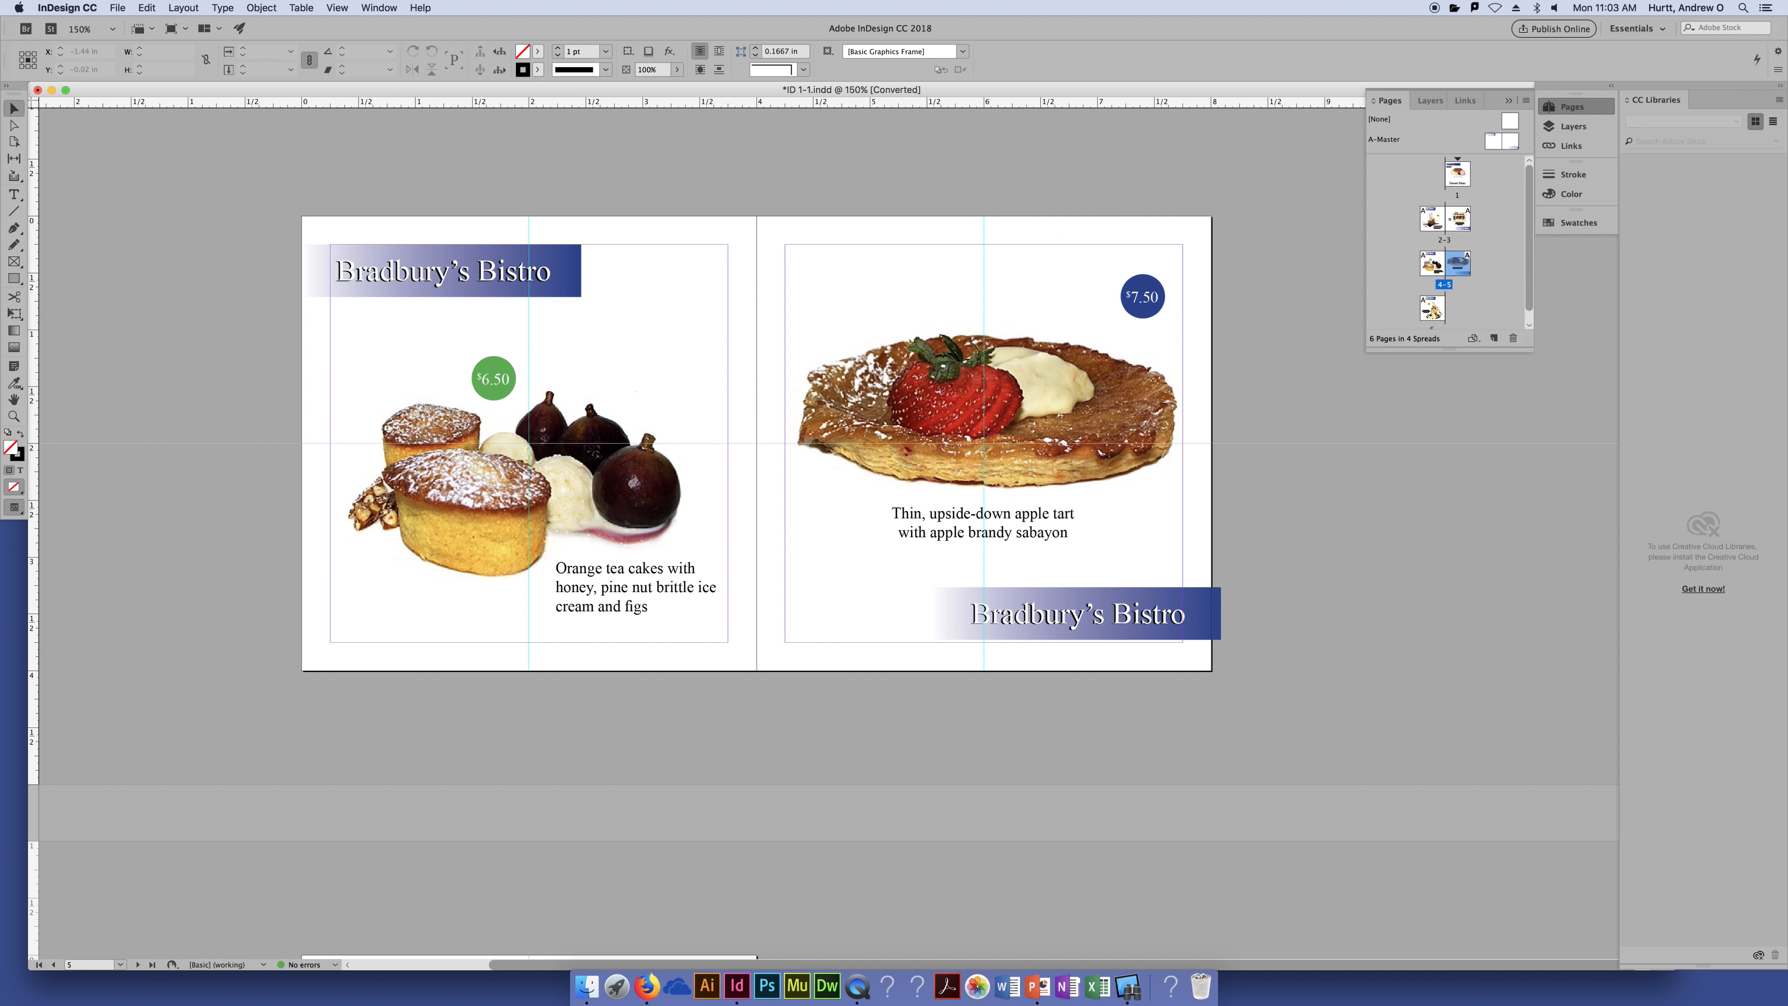
Try moving the green price circle on page 4 without its $6.50 text, and undo the move.
click(627, 328)
key(super+equal)
key(super+equal)
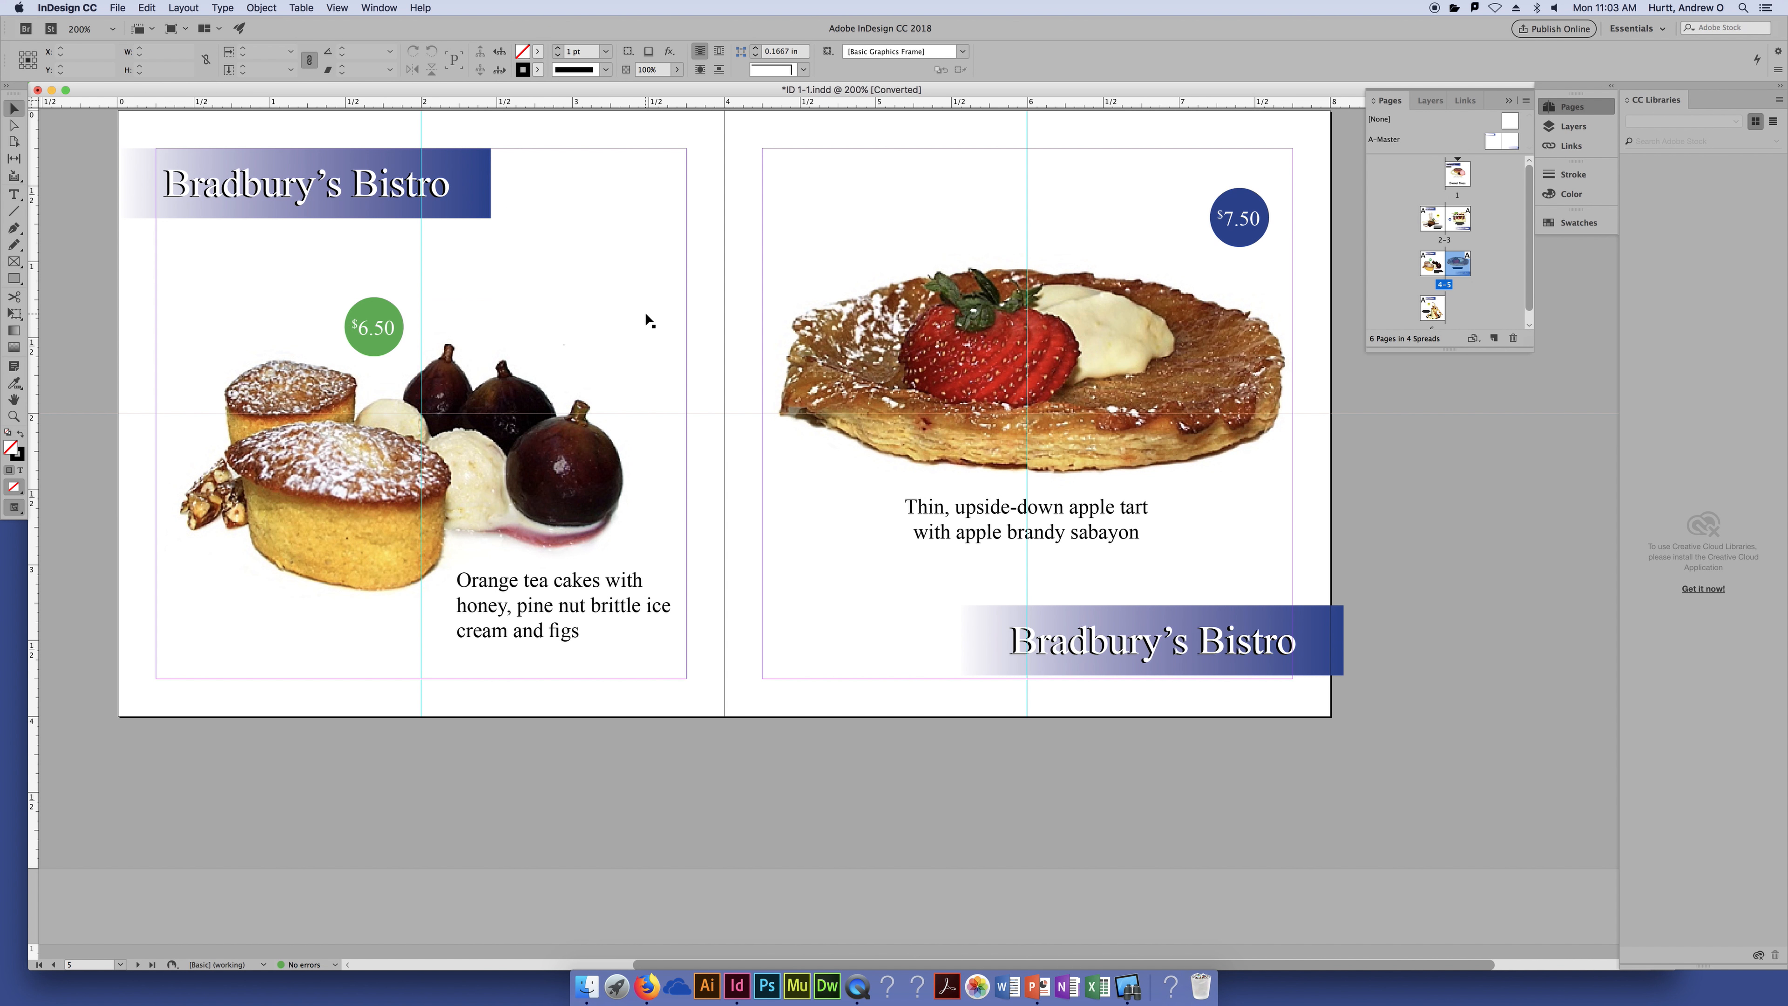
scroll(677, 352, left, 10)
scroll(676, 351, up, 7)
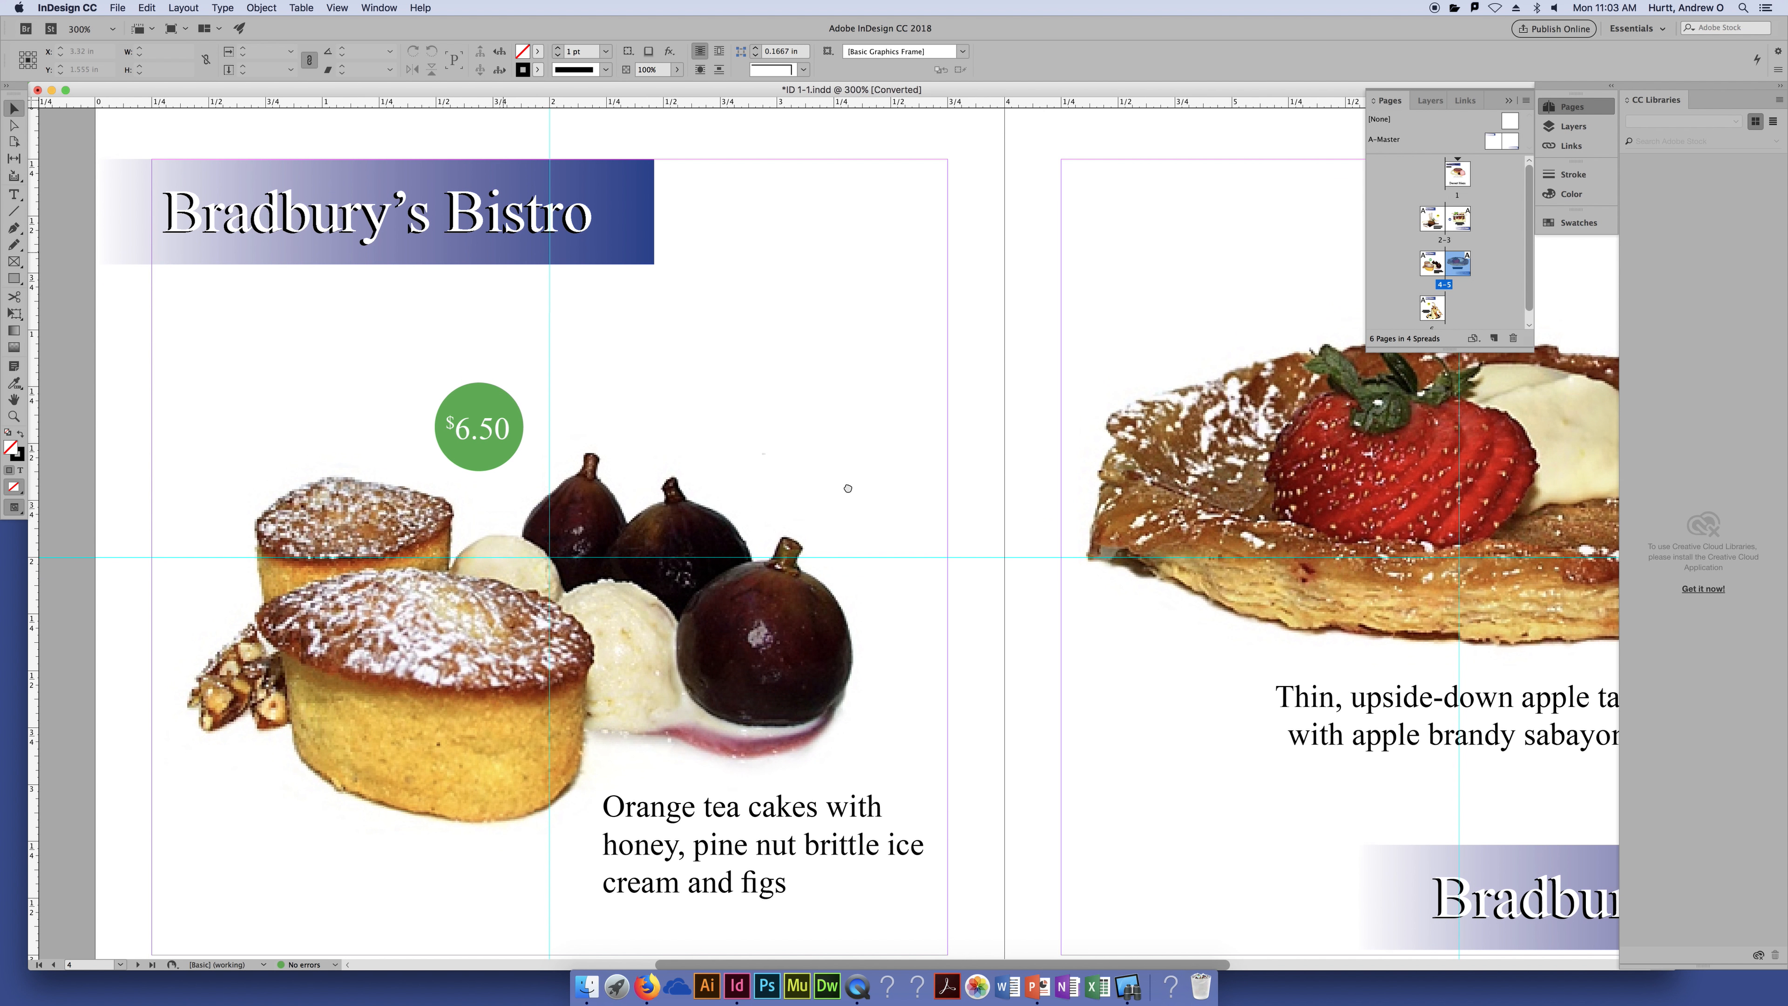
click(468, 416)
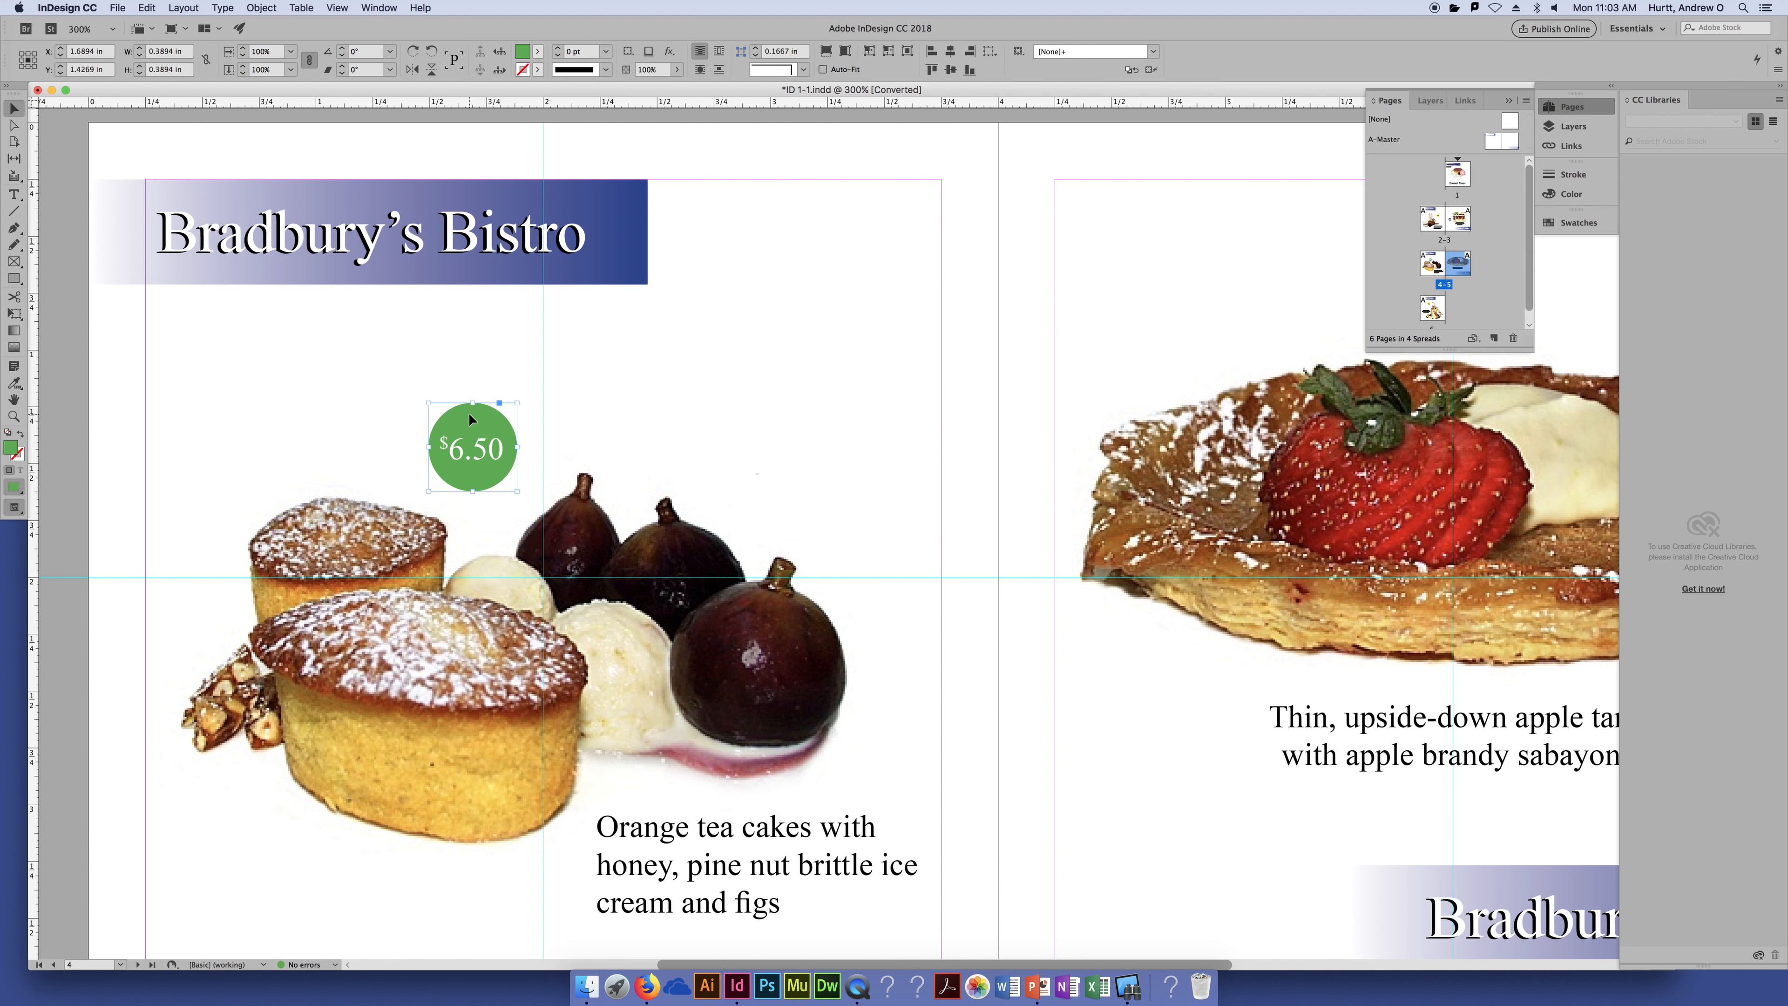
drag(468, 412, 498, 385)
key(super+z)
click(487, 370)
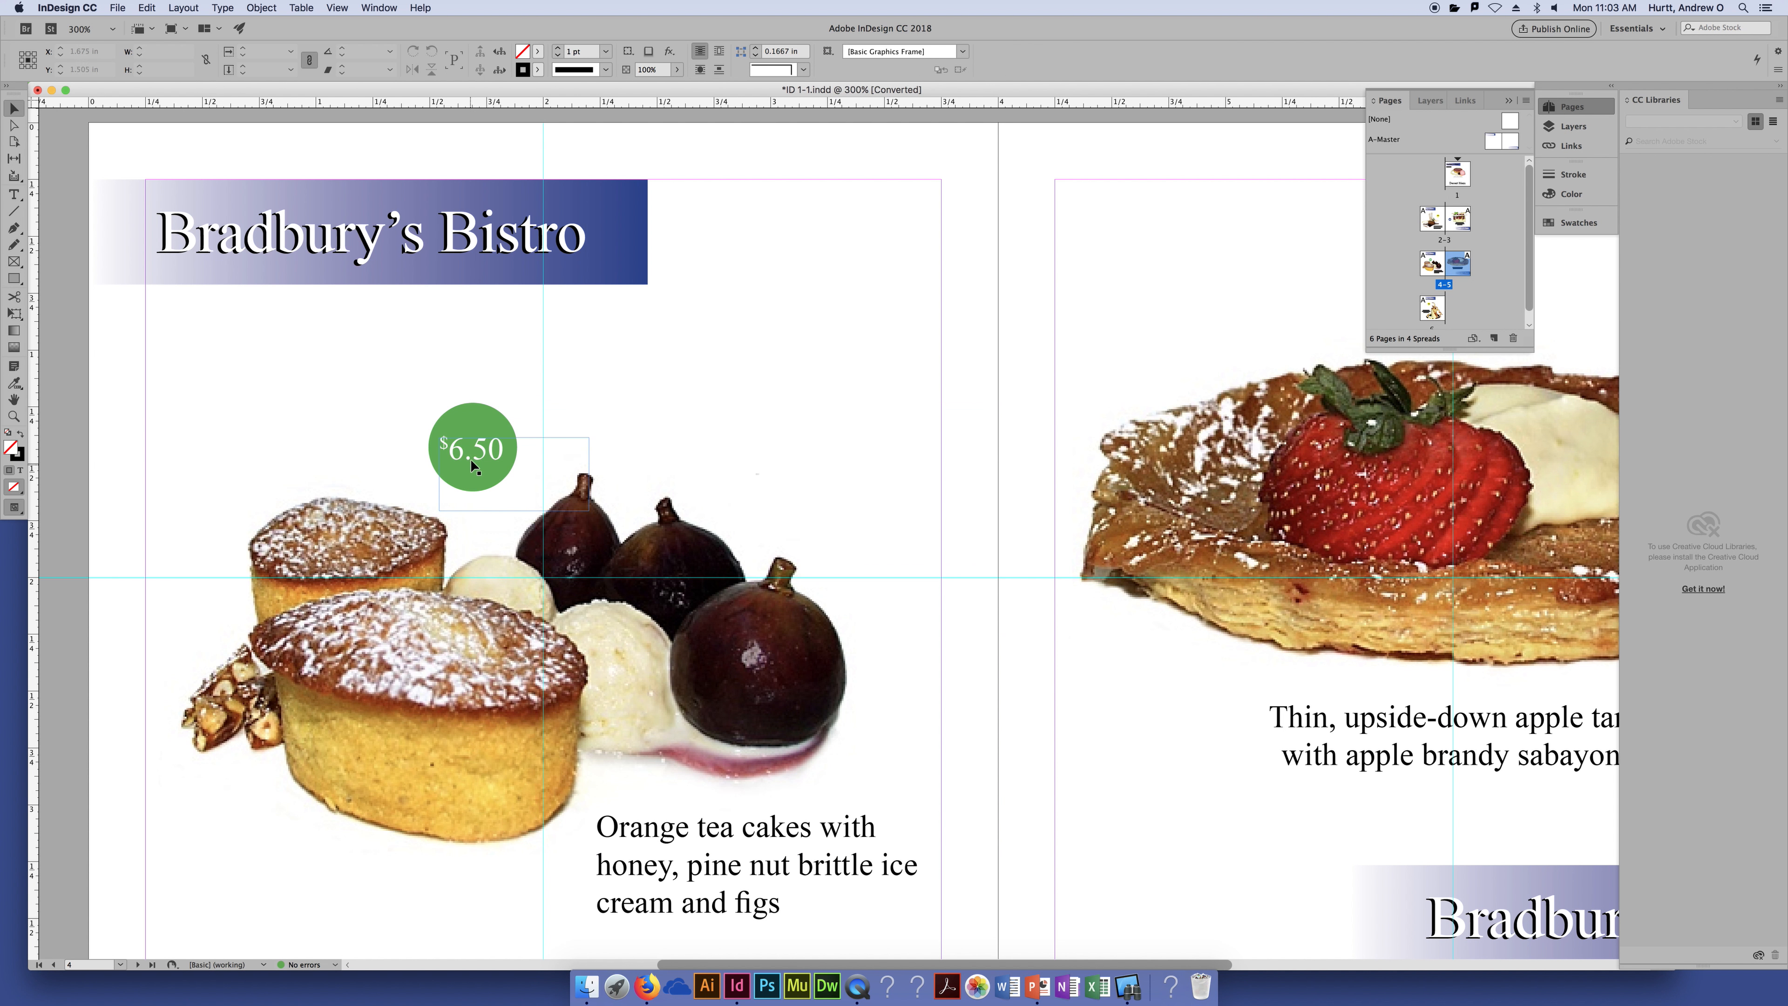
Select the green circle and its $6.50 text together and move both beside the page 4 banner, at about X 3.07 in, Y 0.55 in.
click(472, 453)
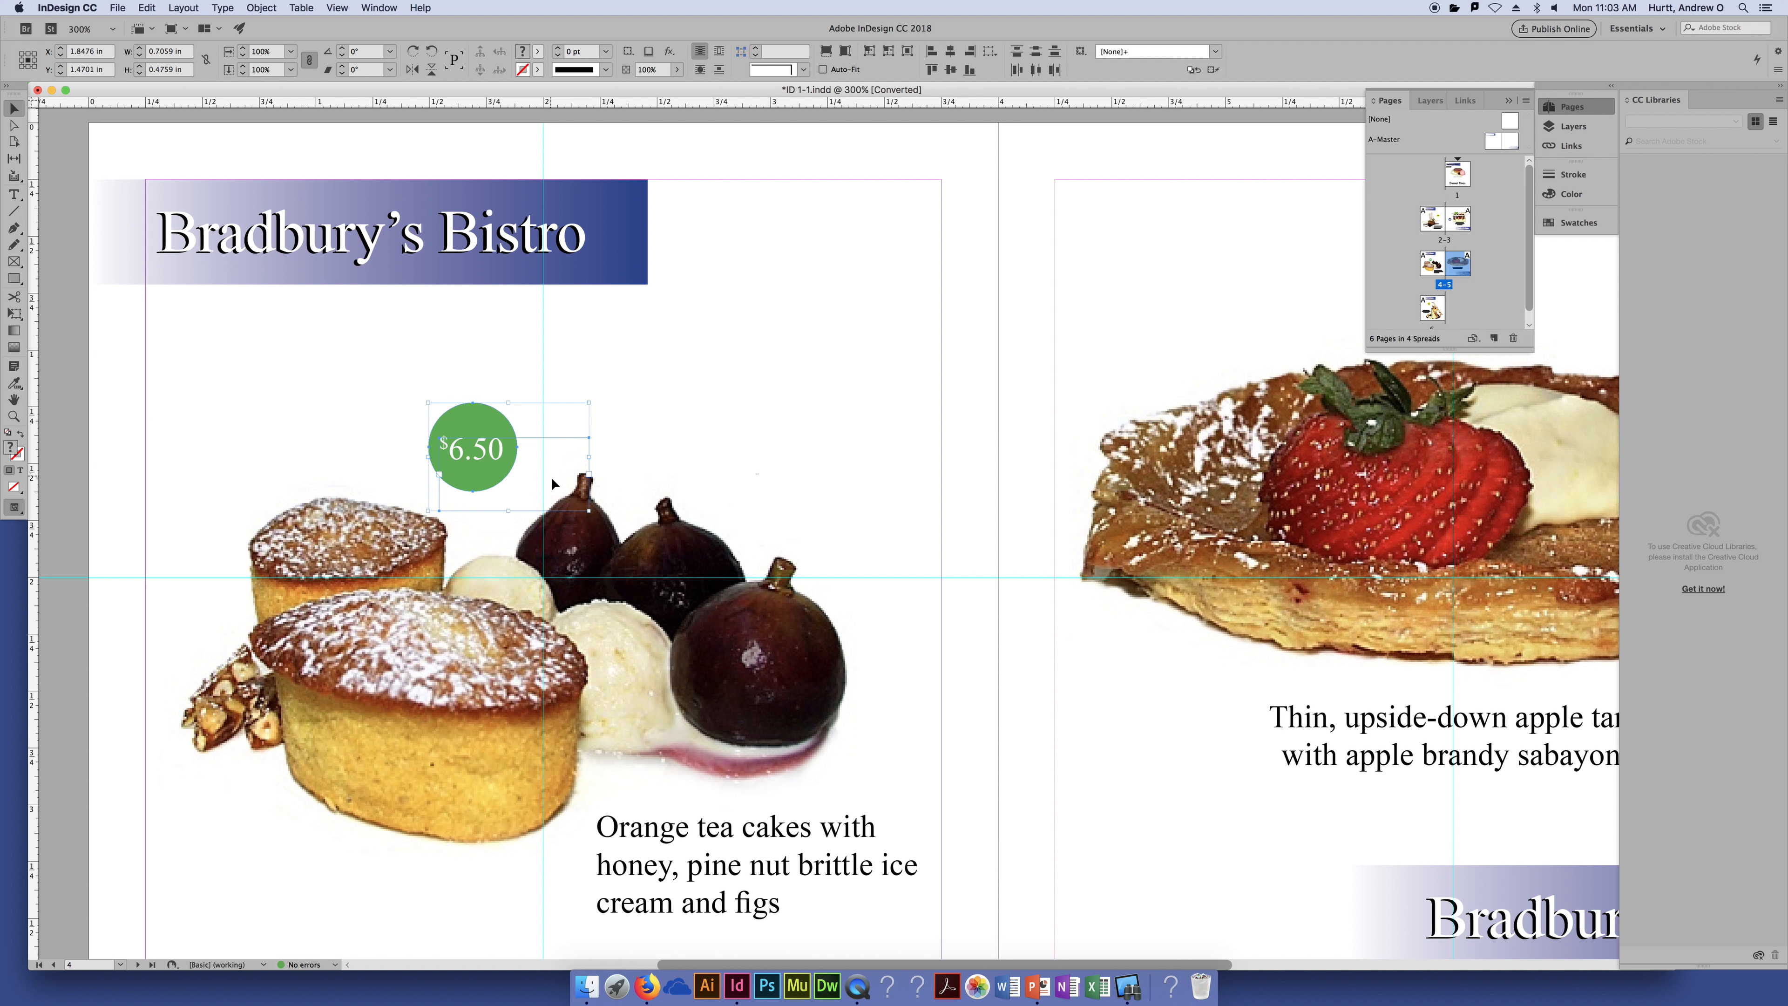
drag(490, 409, 767, 242)
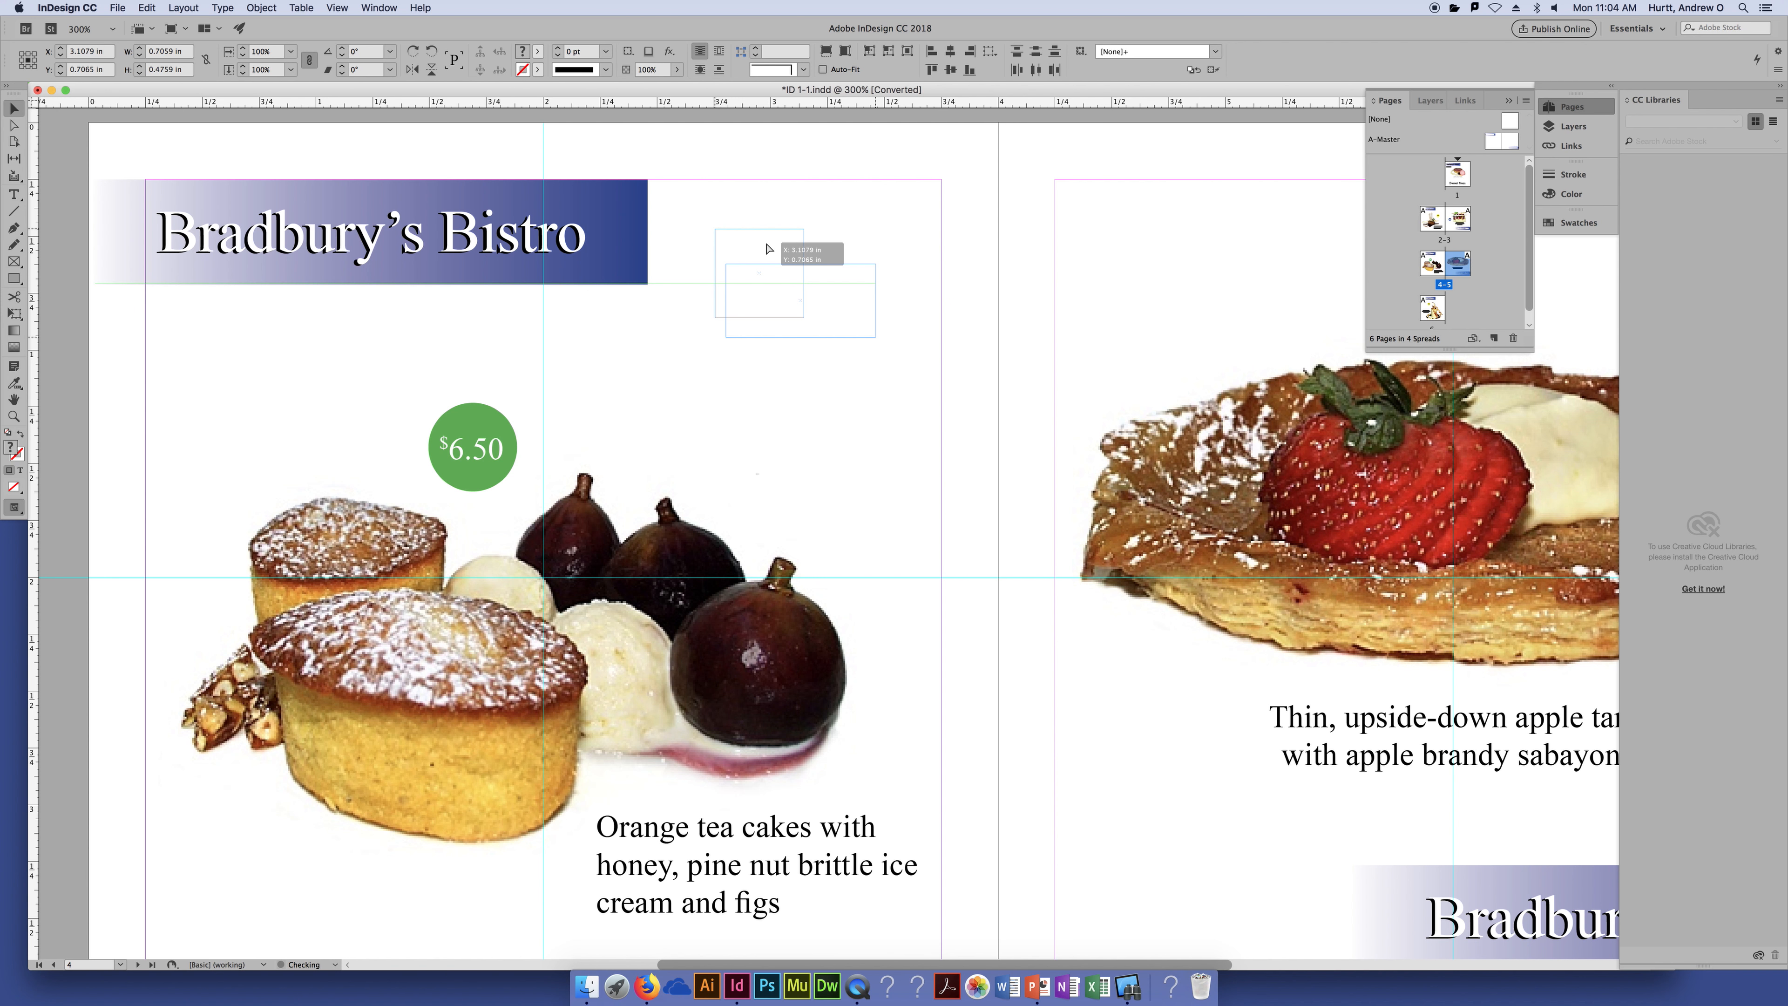
drag(766, 244, 760, 240)
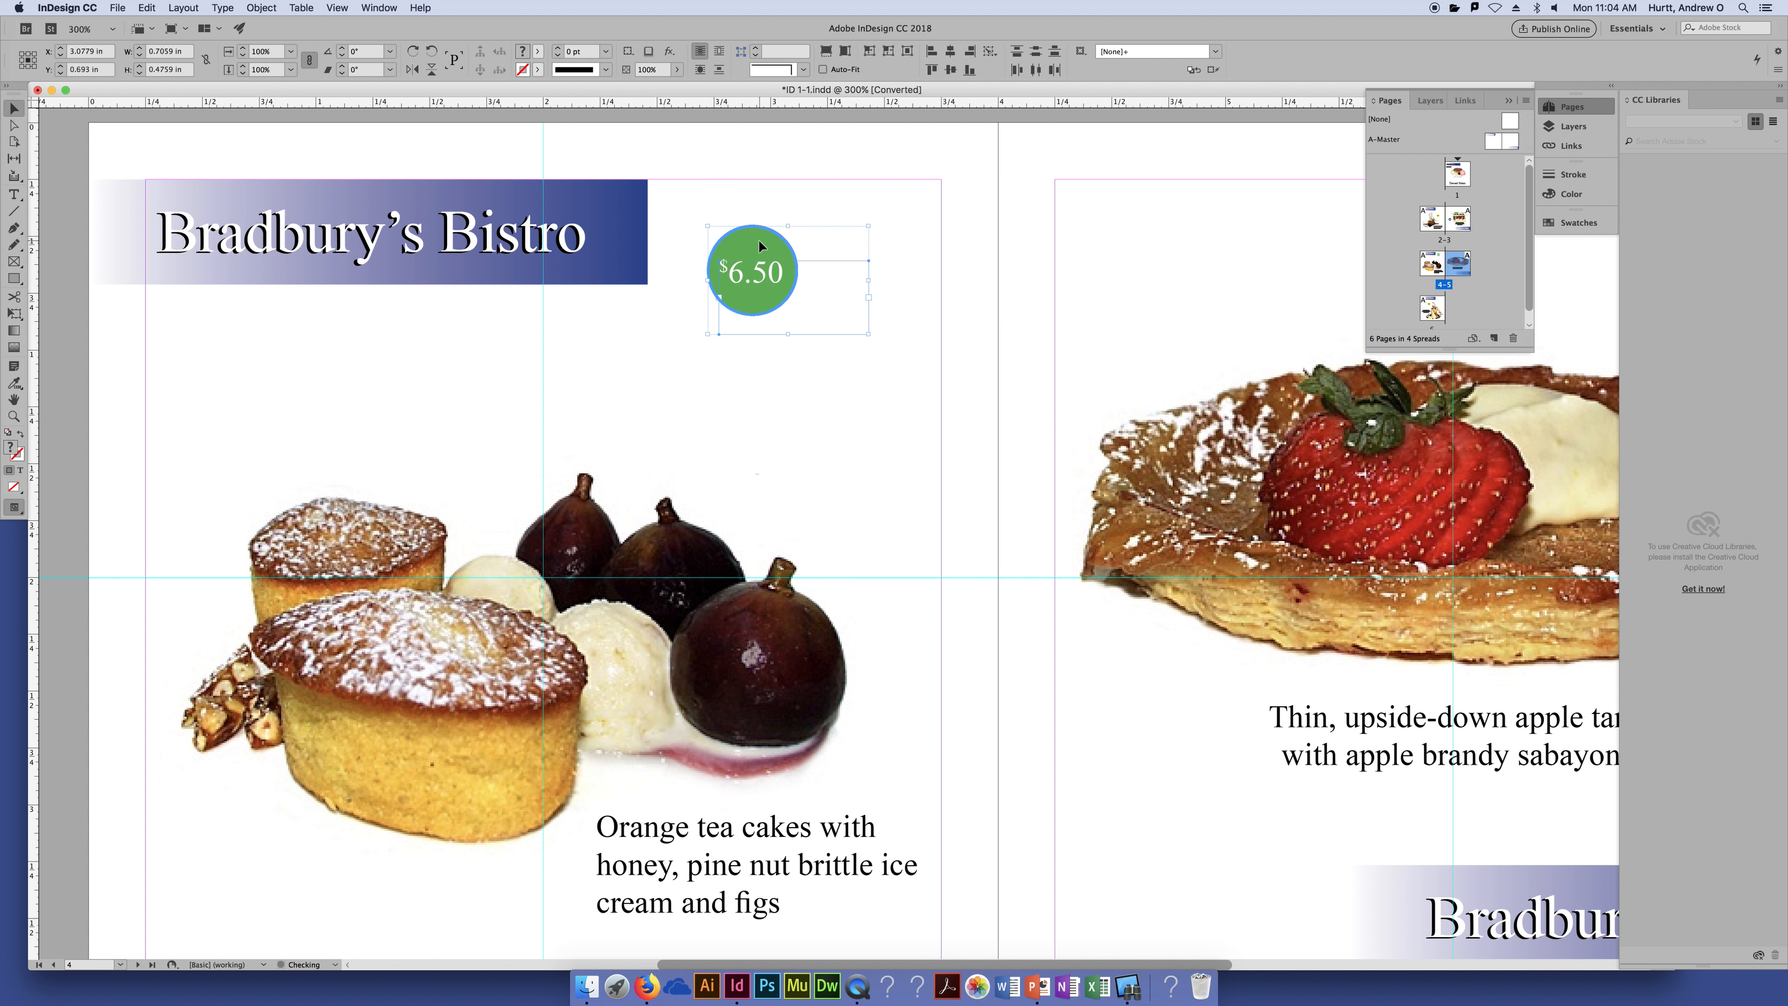
drag(758, 255, 761, 258)
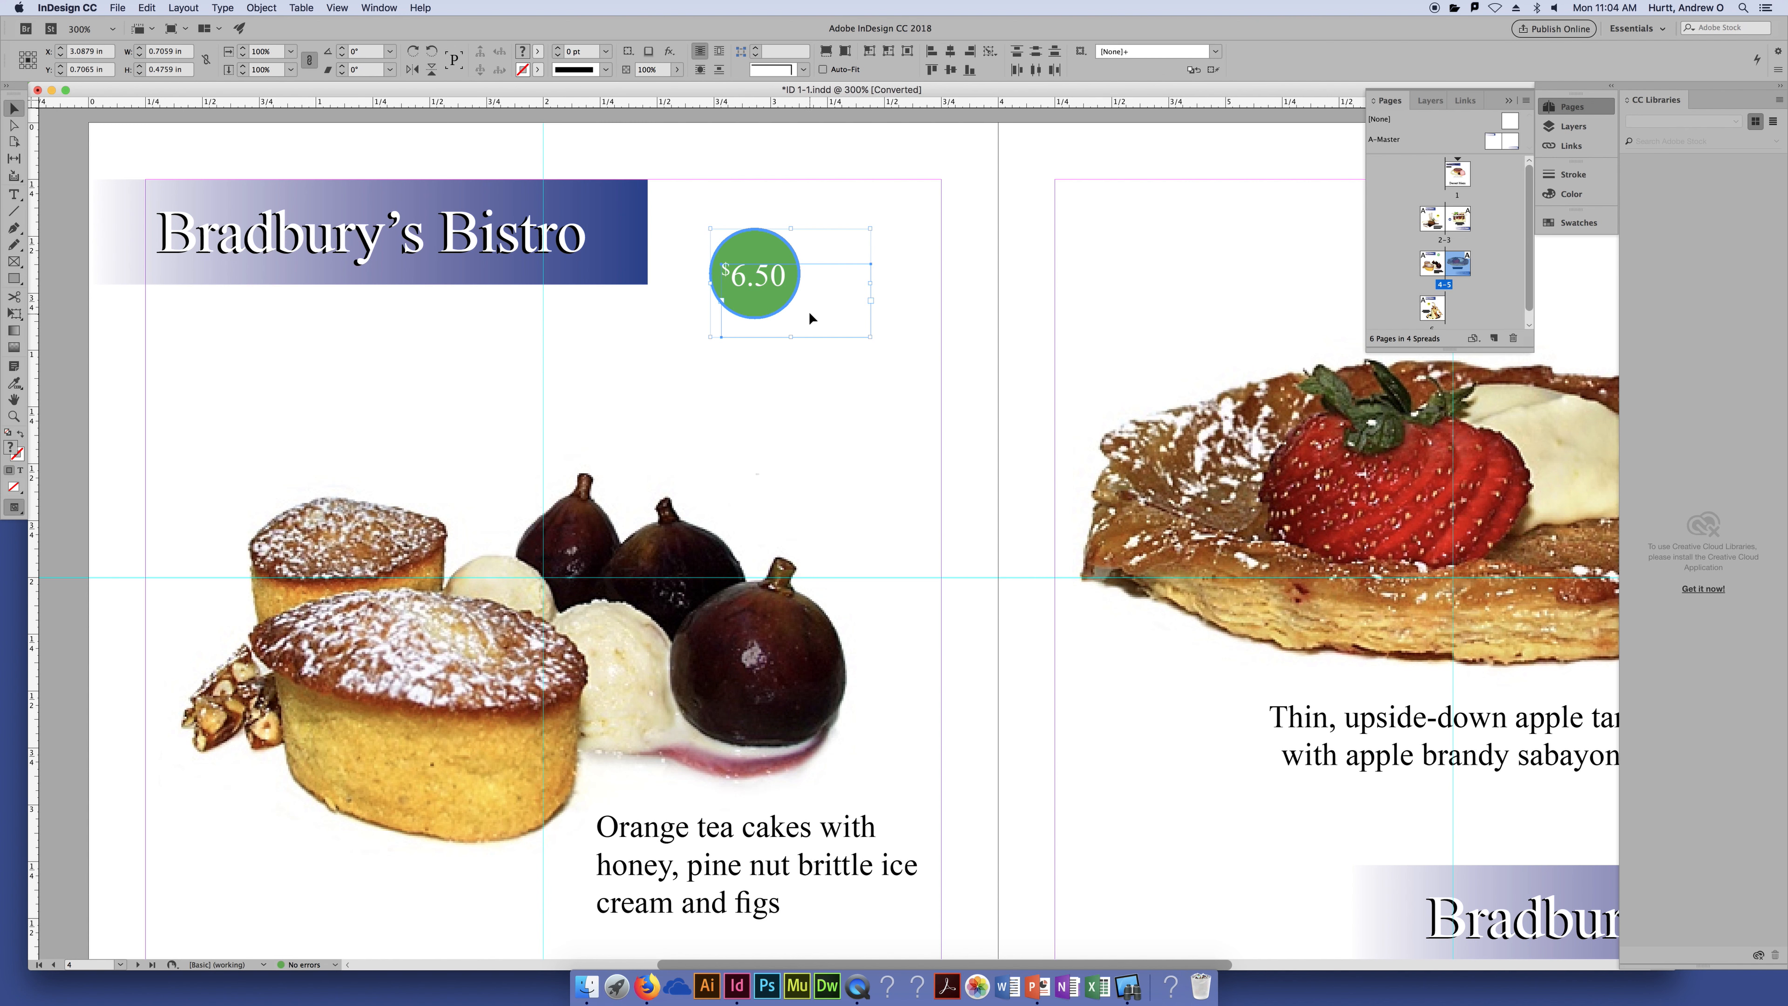
drag(760, 246, 759, 216)
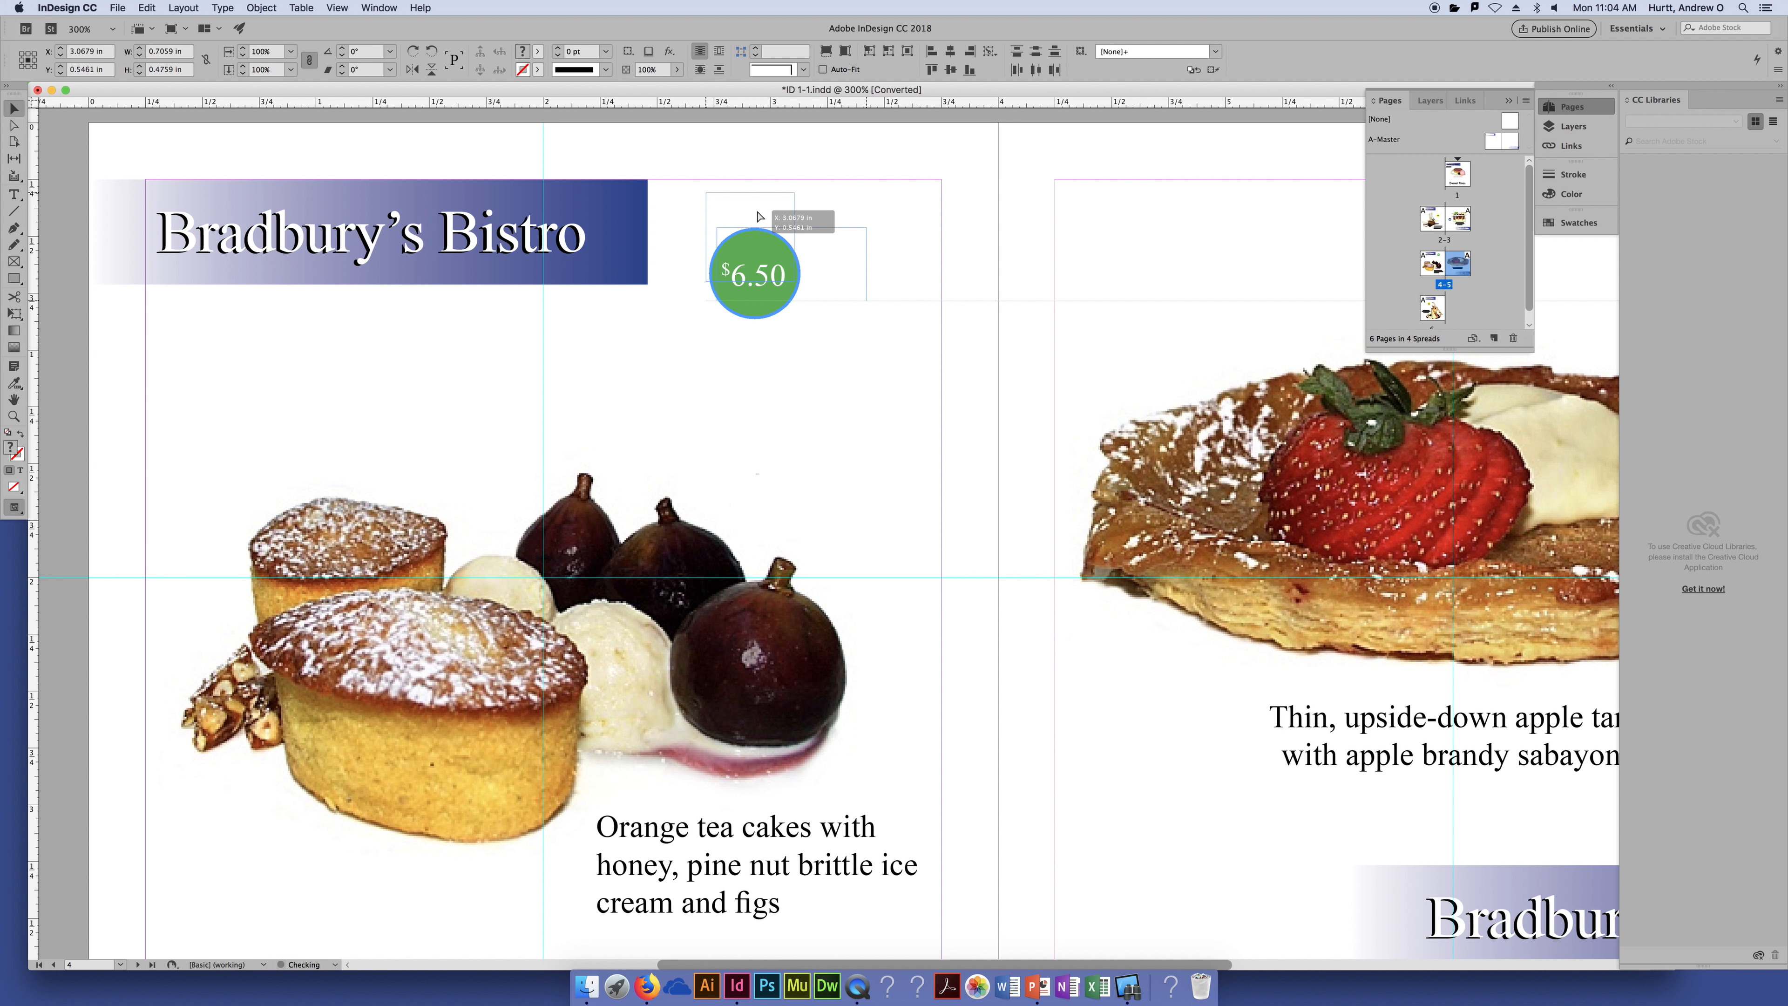
drag(759, 216, 759, 216)
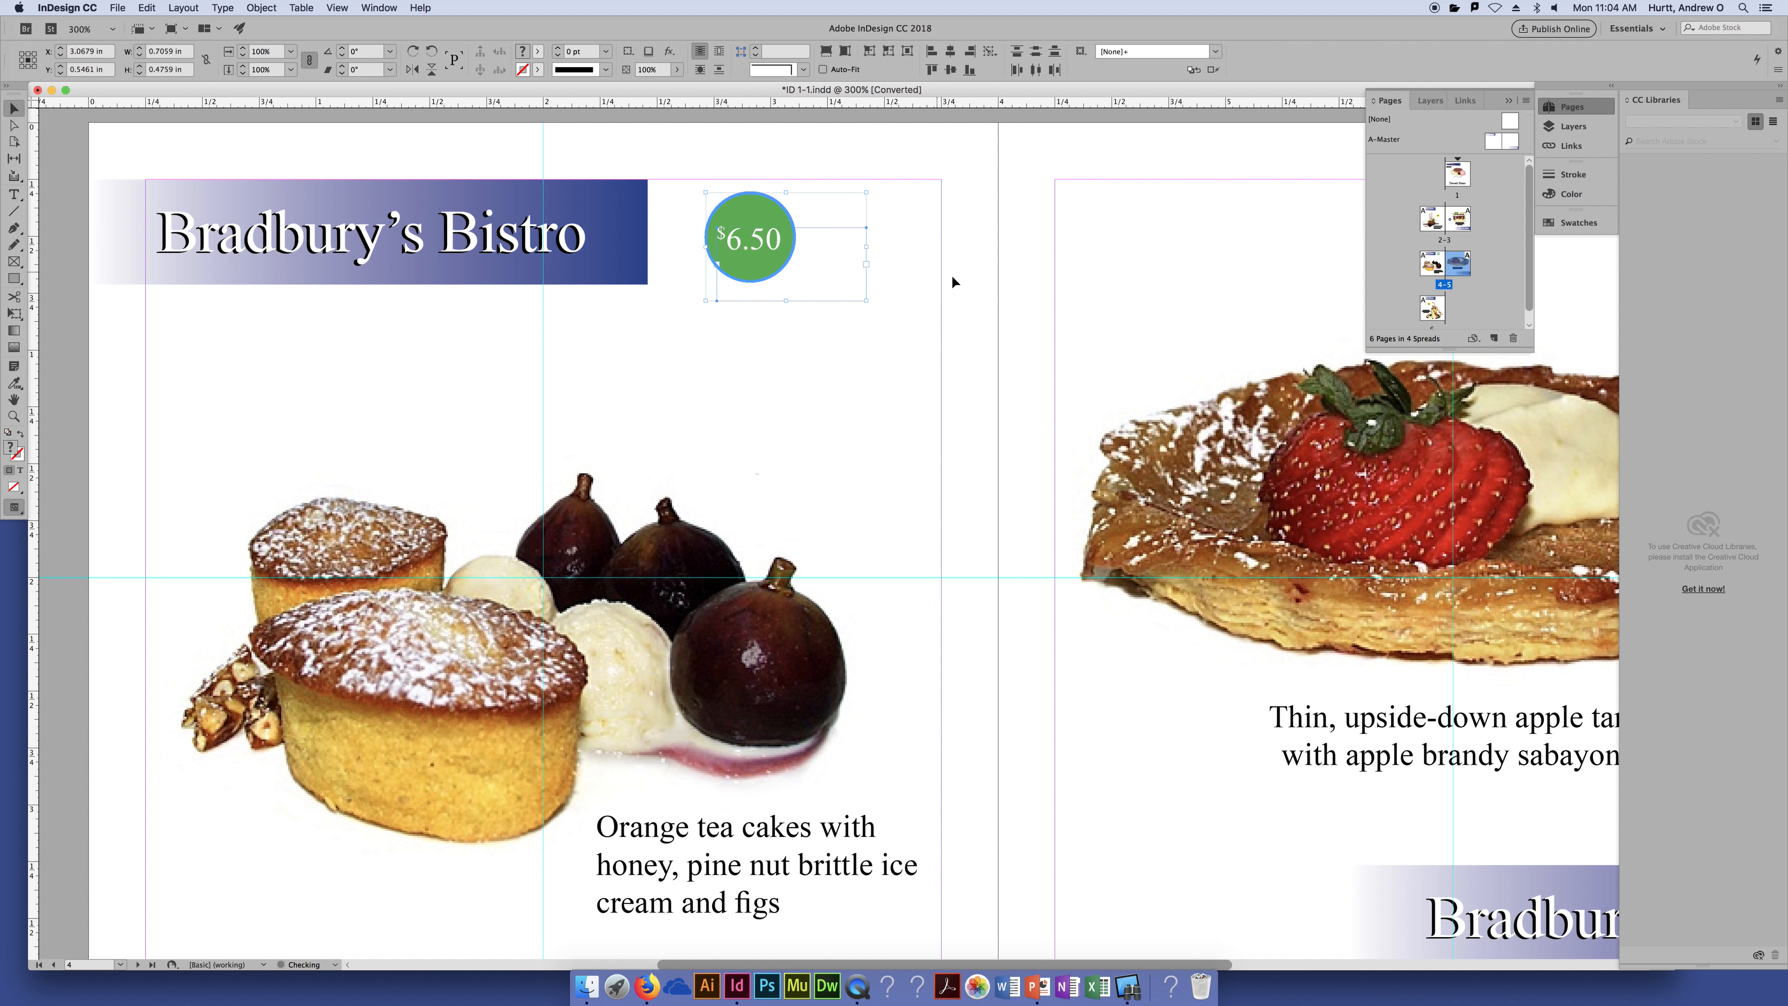
Move the green circle and its text slightly down and farther from the banner, to about X 3.35 in.
key(super+minus)
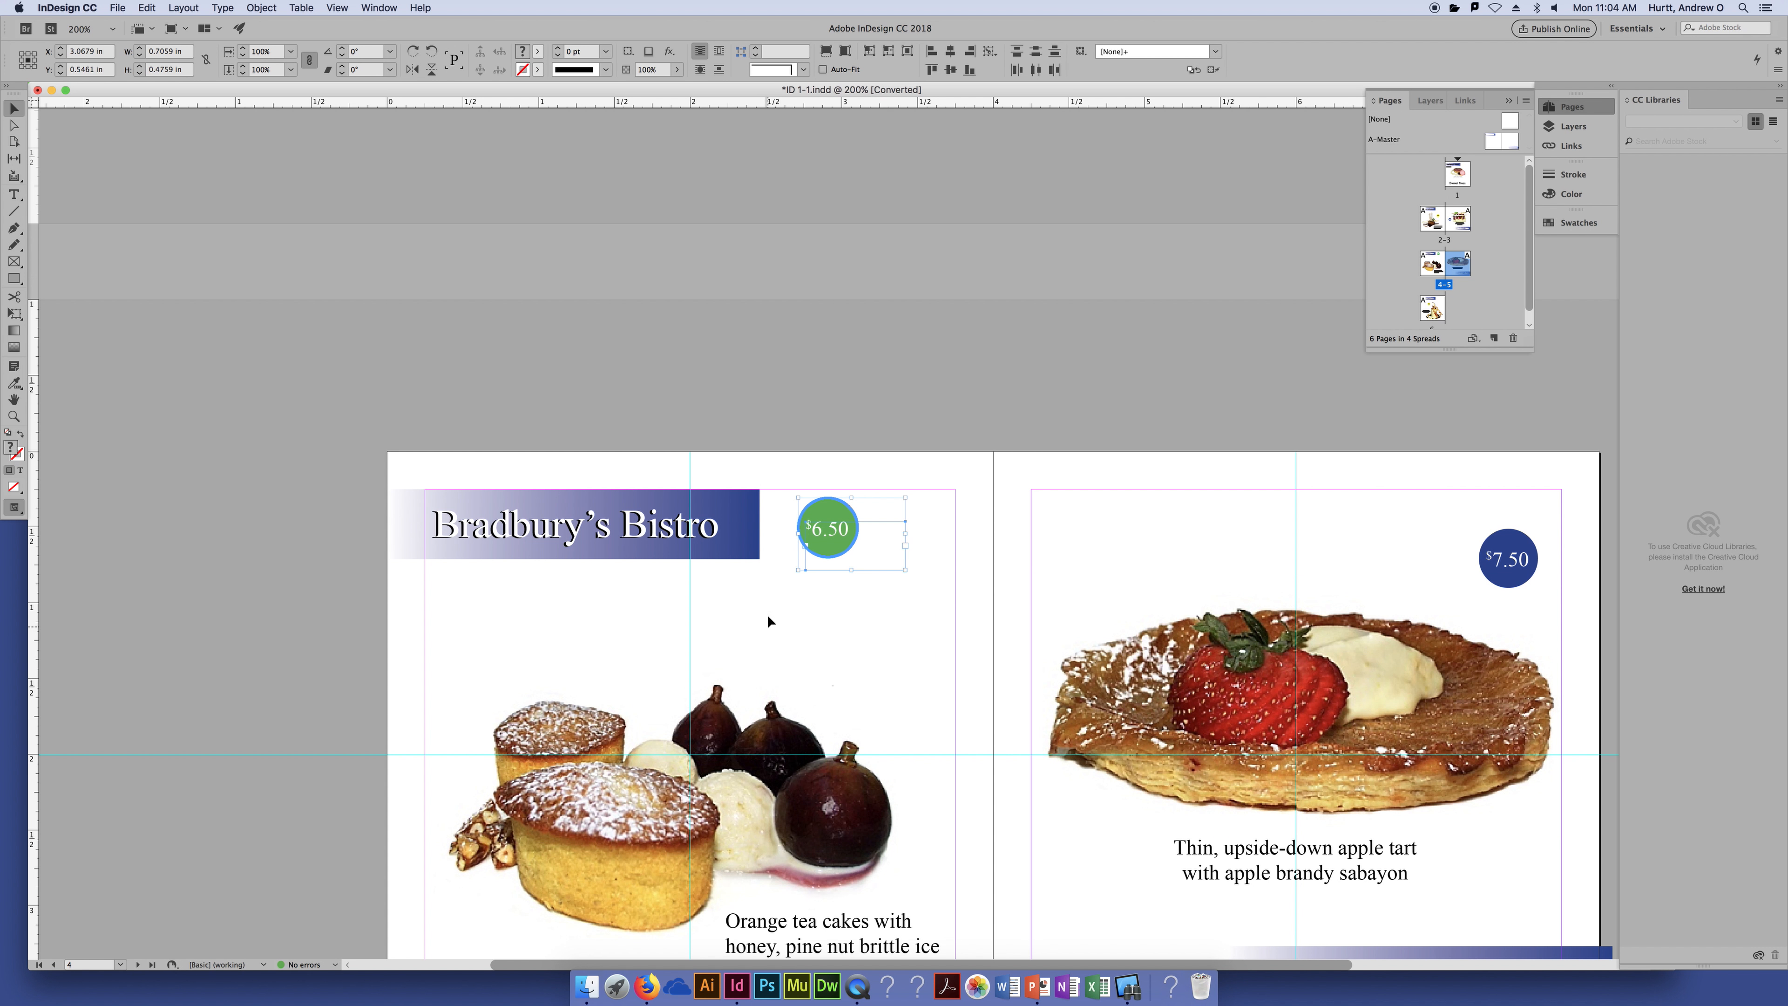
drag(837, 541, 838, 575)
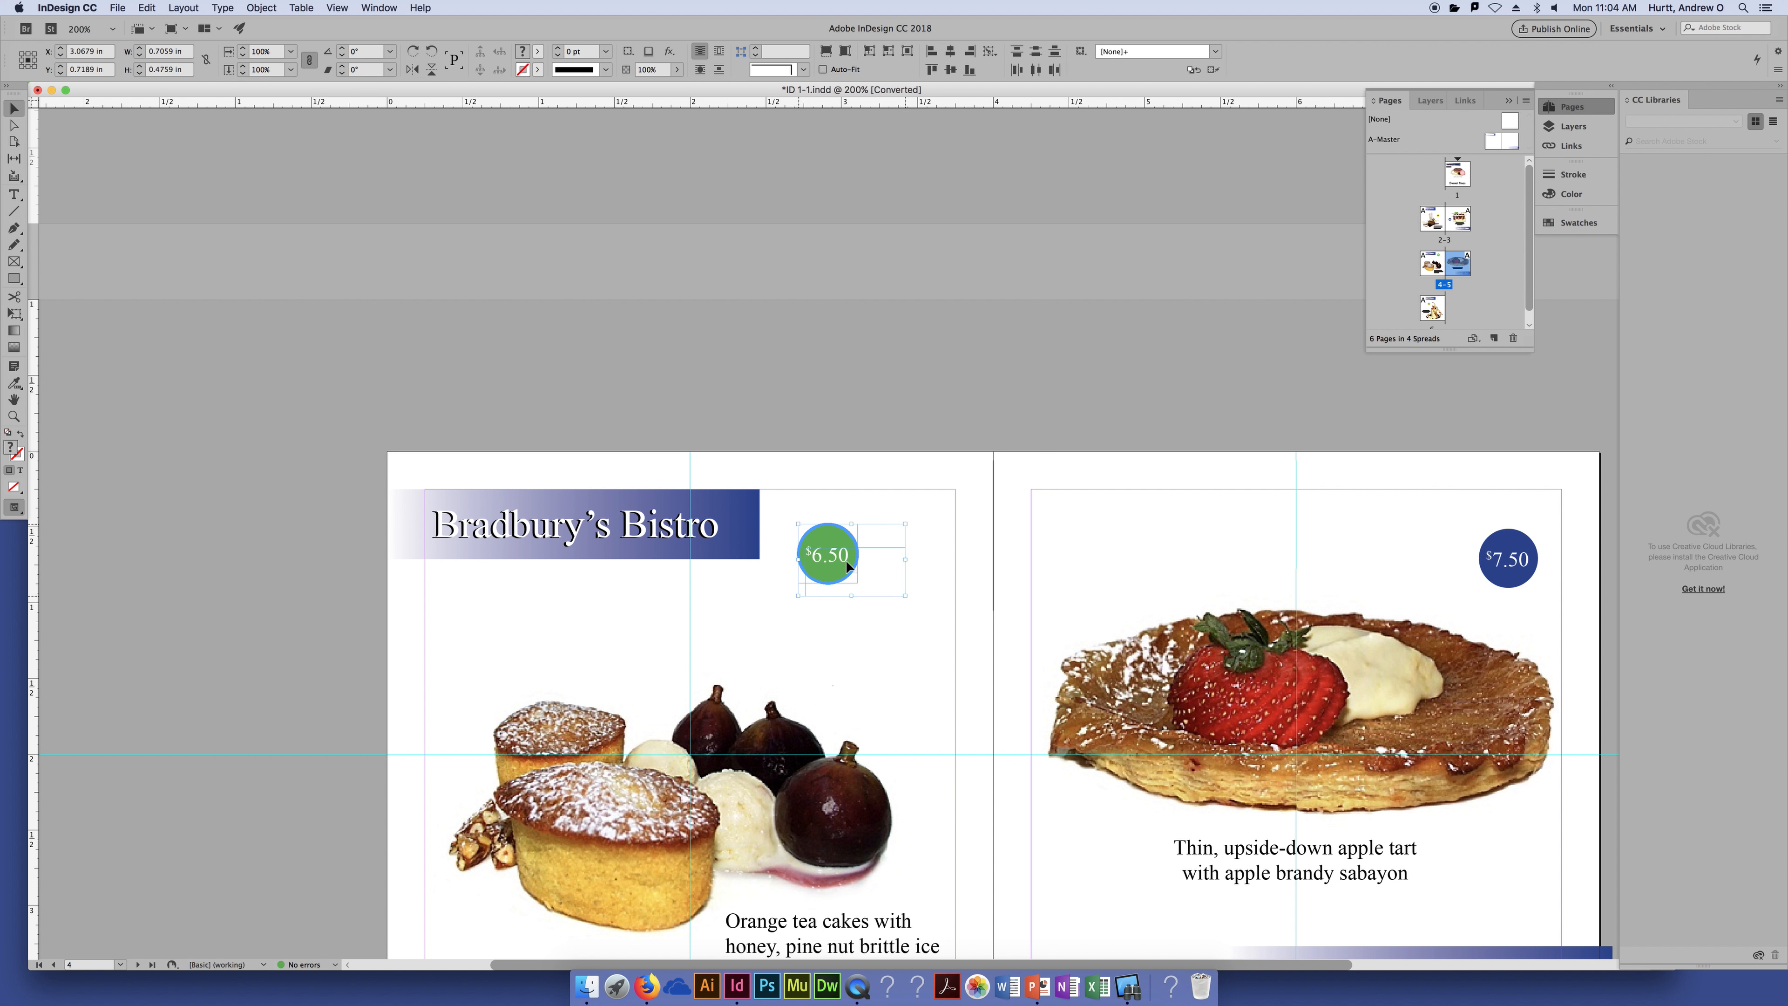
drag(834, 557, 882, 540)
click(929, 651)
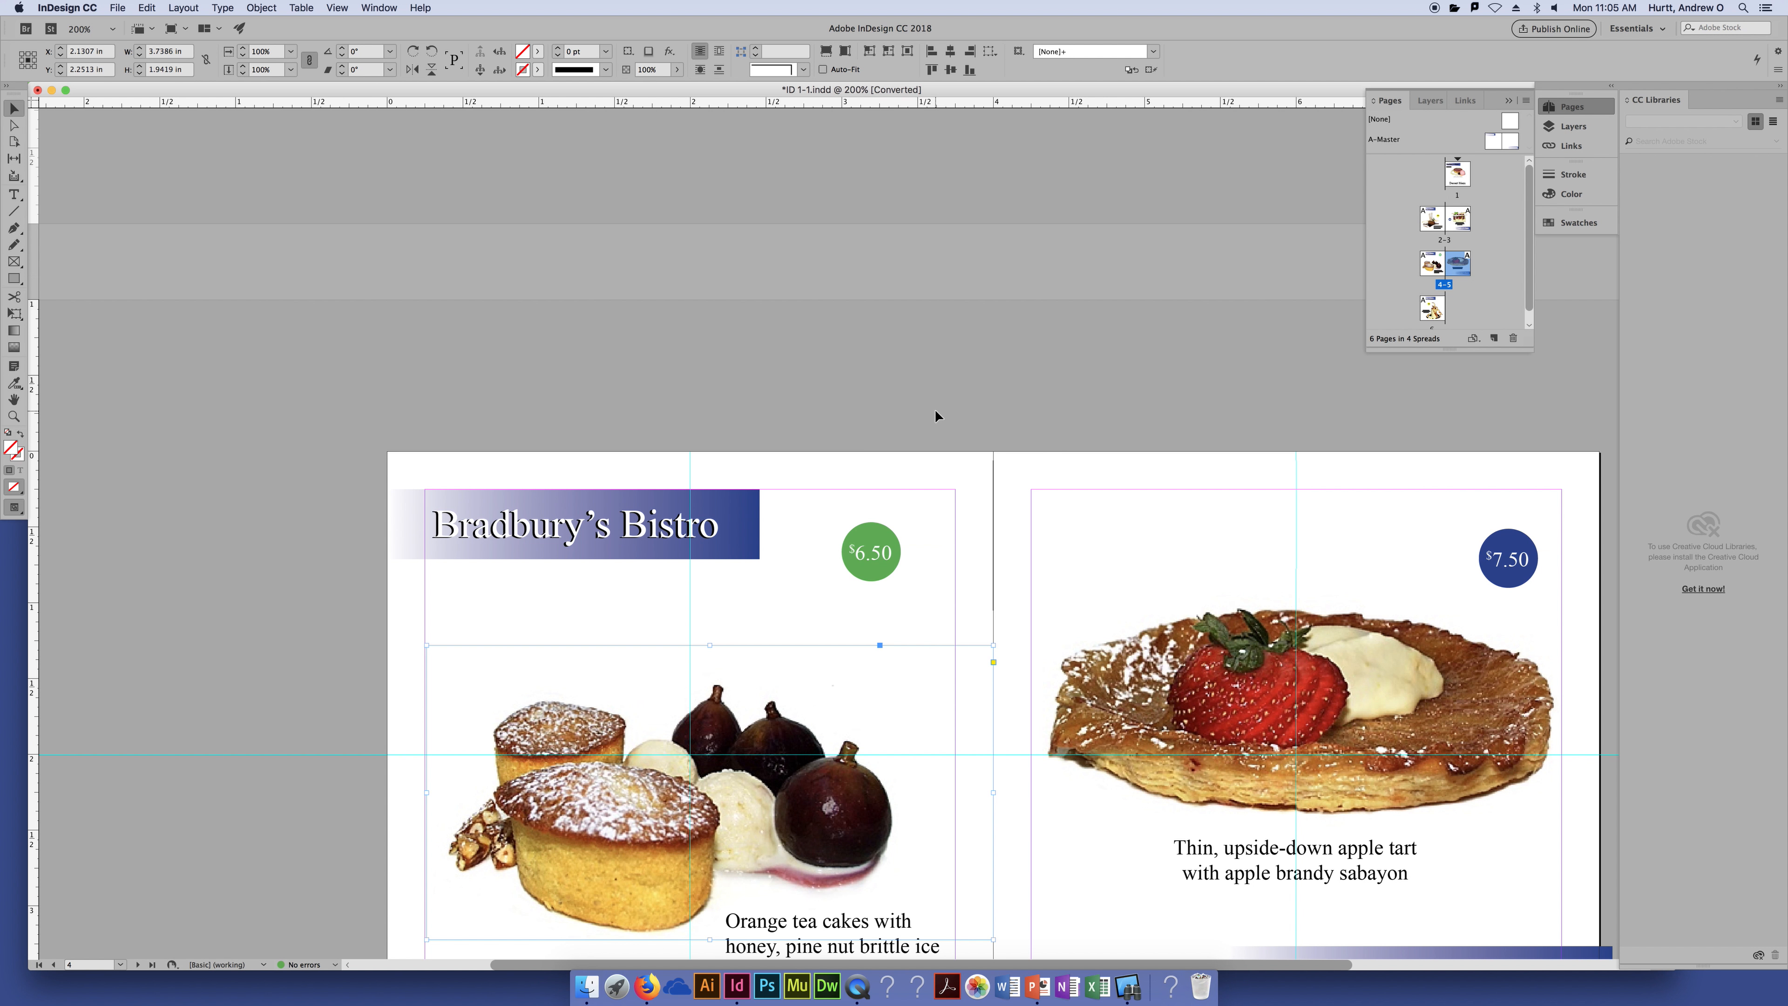
Collapse the Pages panel and align the vertical centers of the green and blue price circles, using the blue circle as key object.
key(super+0)
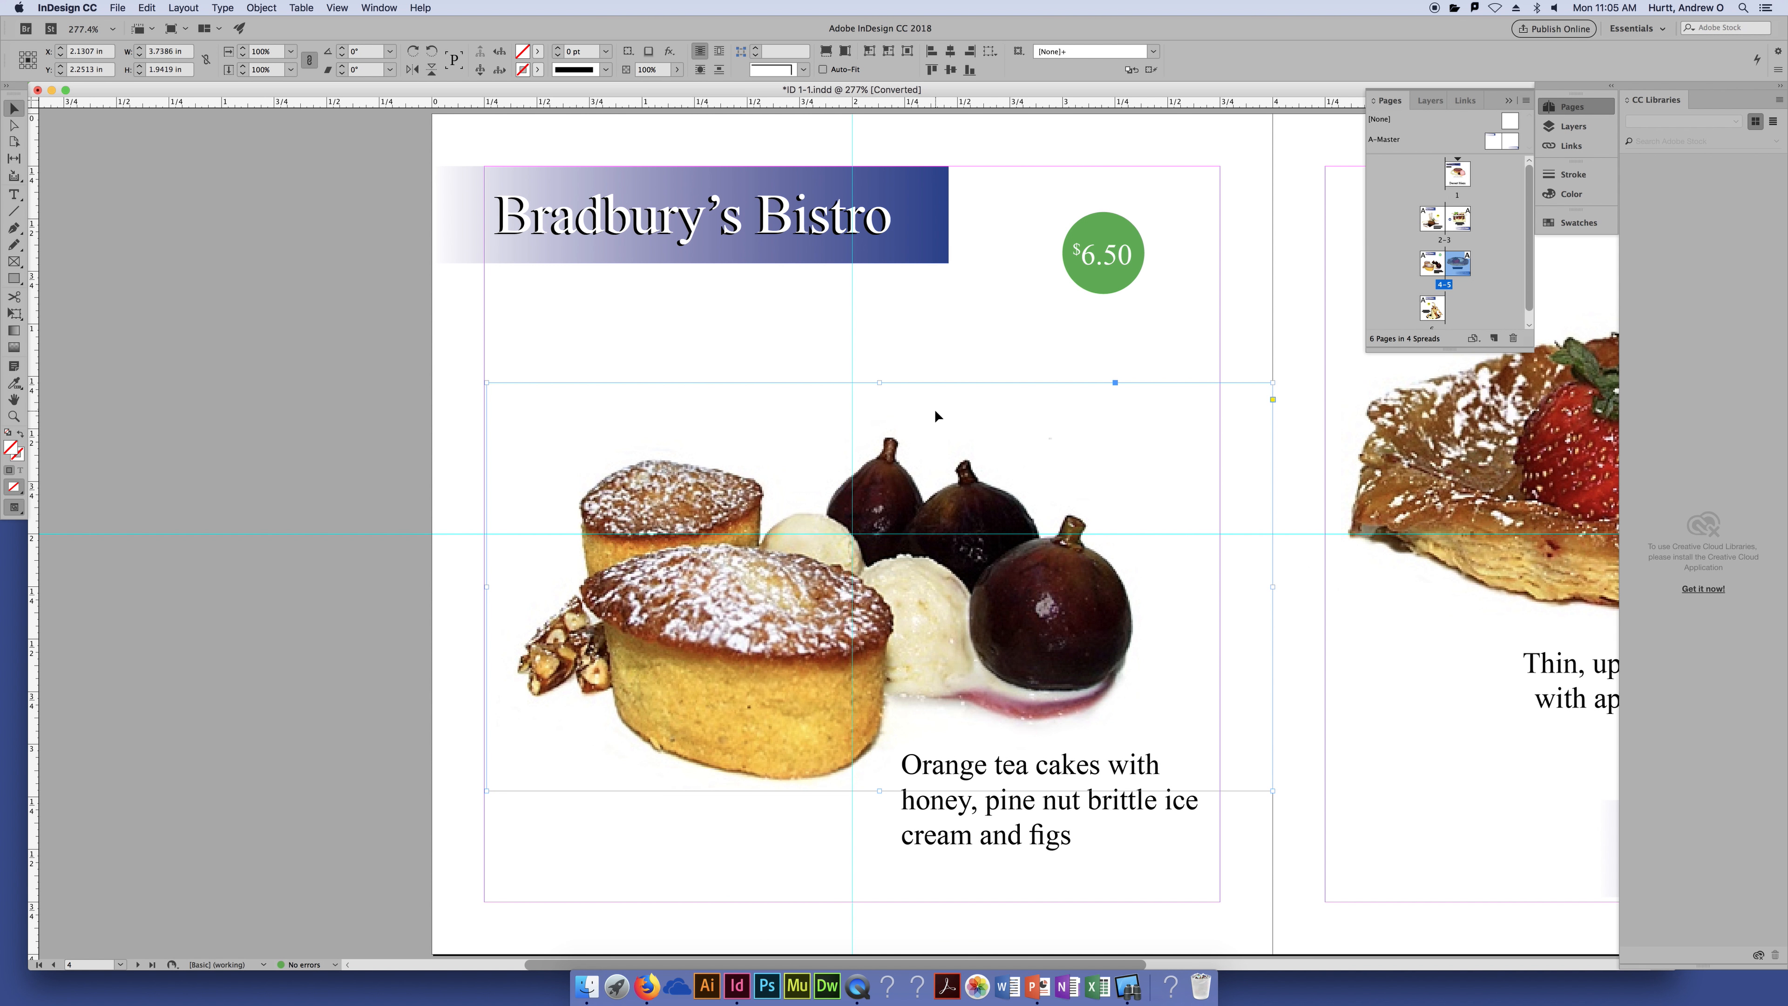
key(alt+super+0)
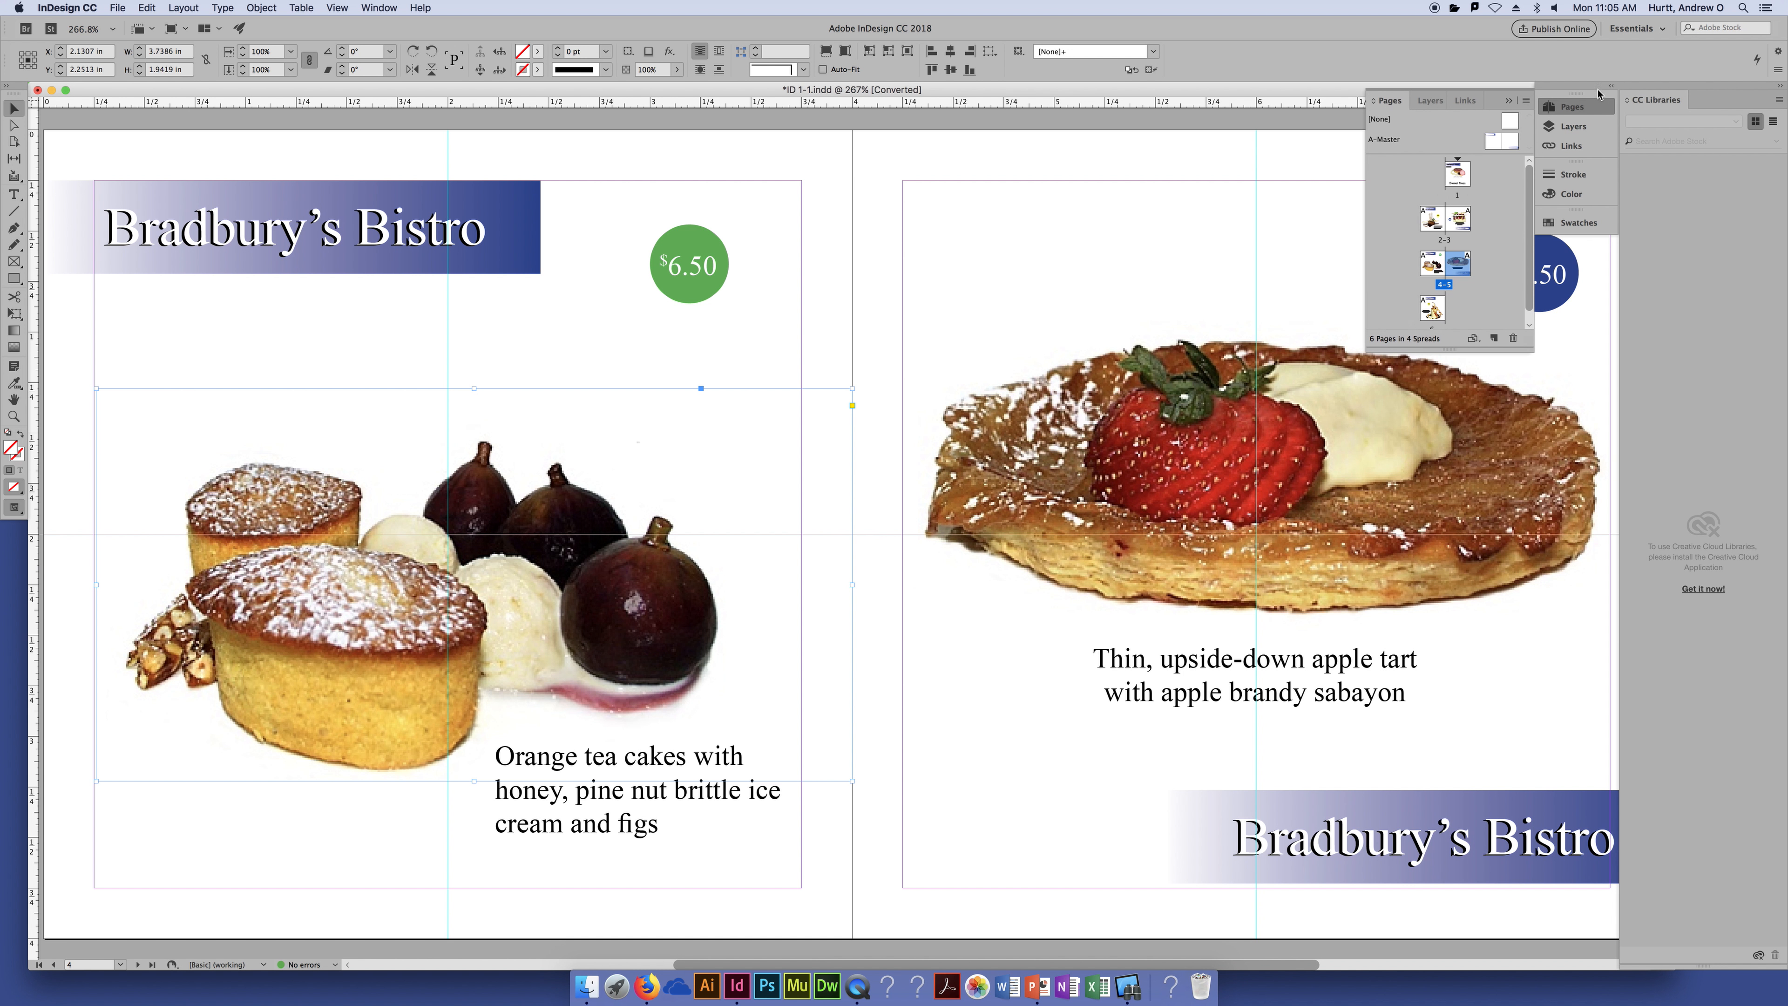
click(1599, 105)
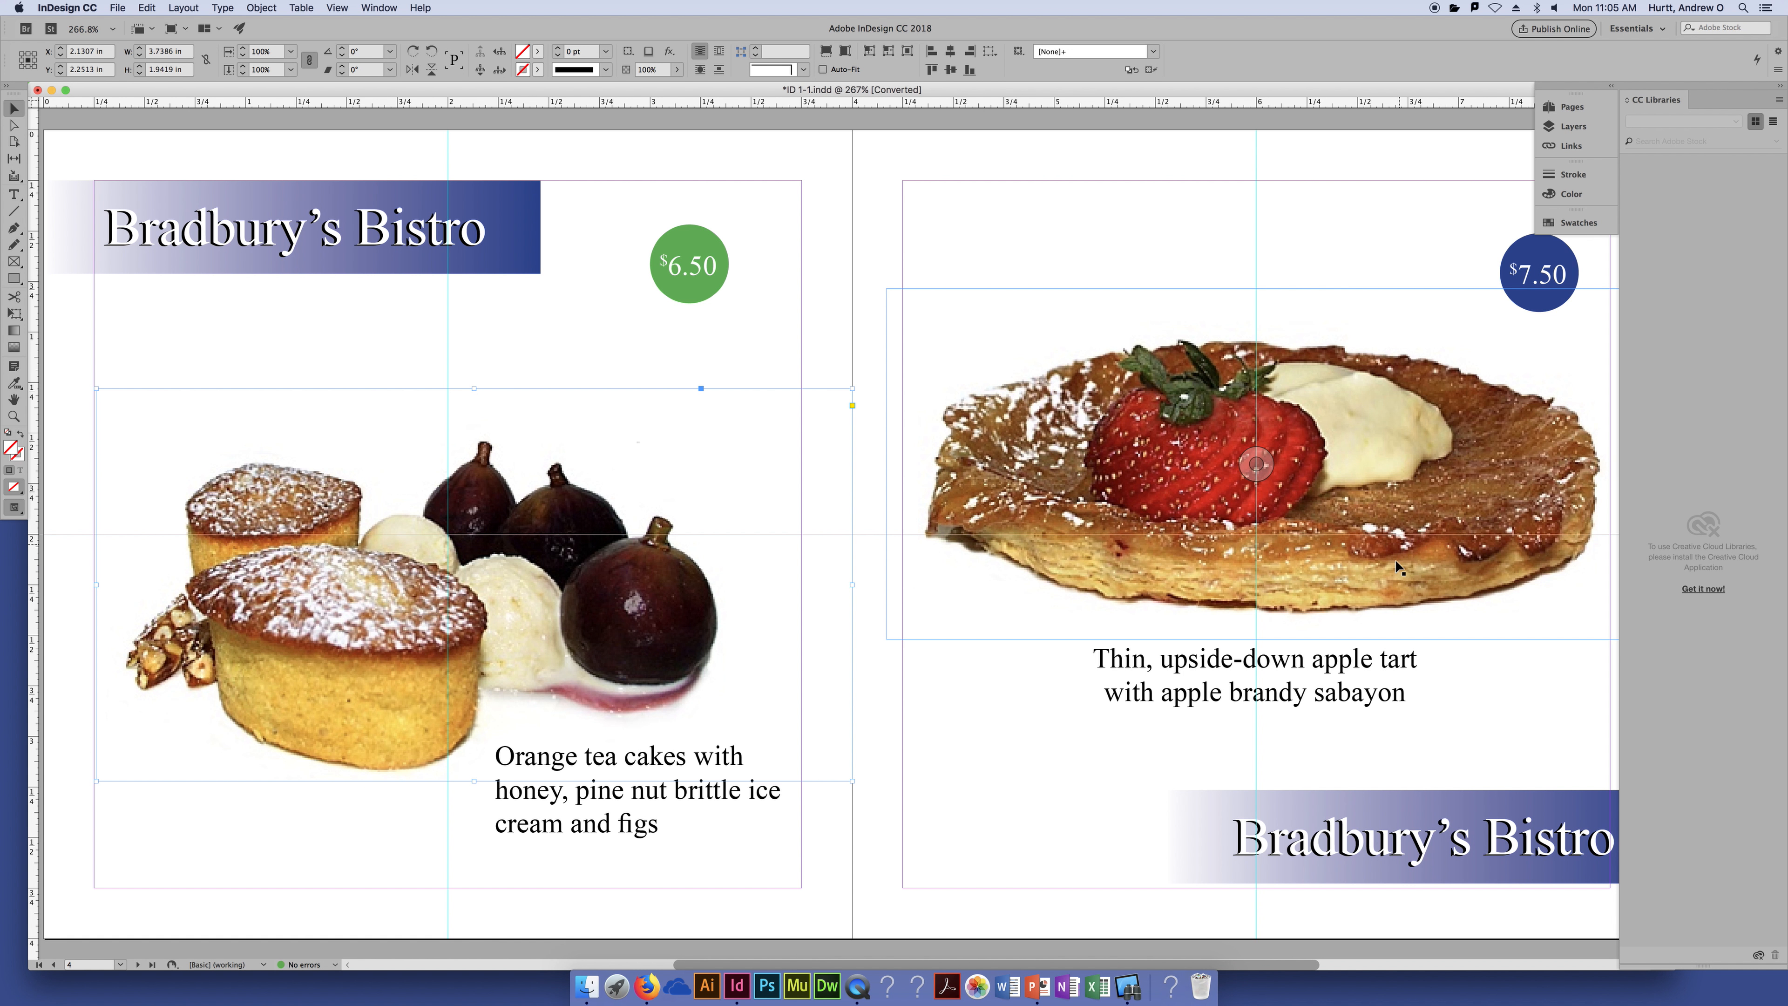
click(704, 236)
shift+click(1541, 257)
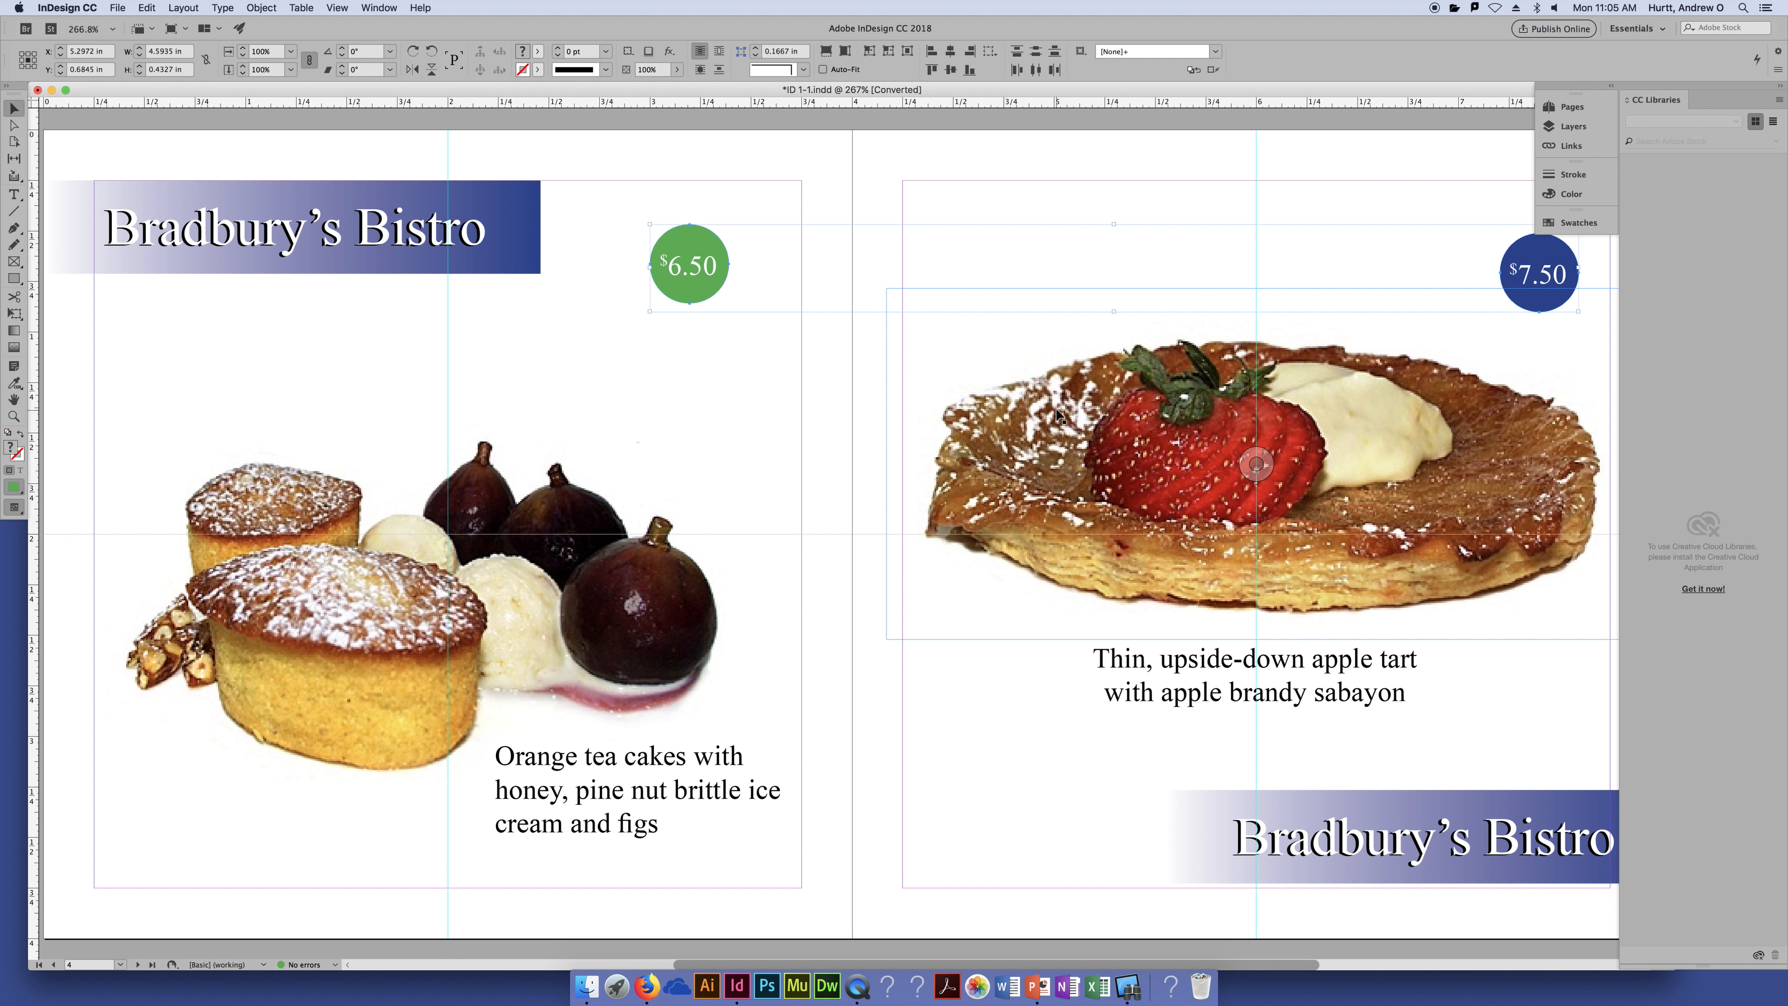
drag(1074, 403, 941, 418)
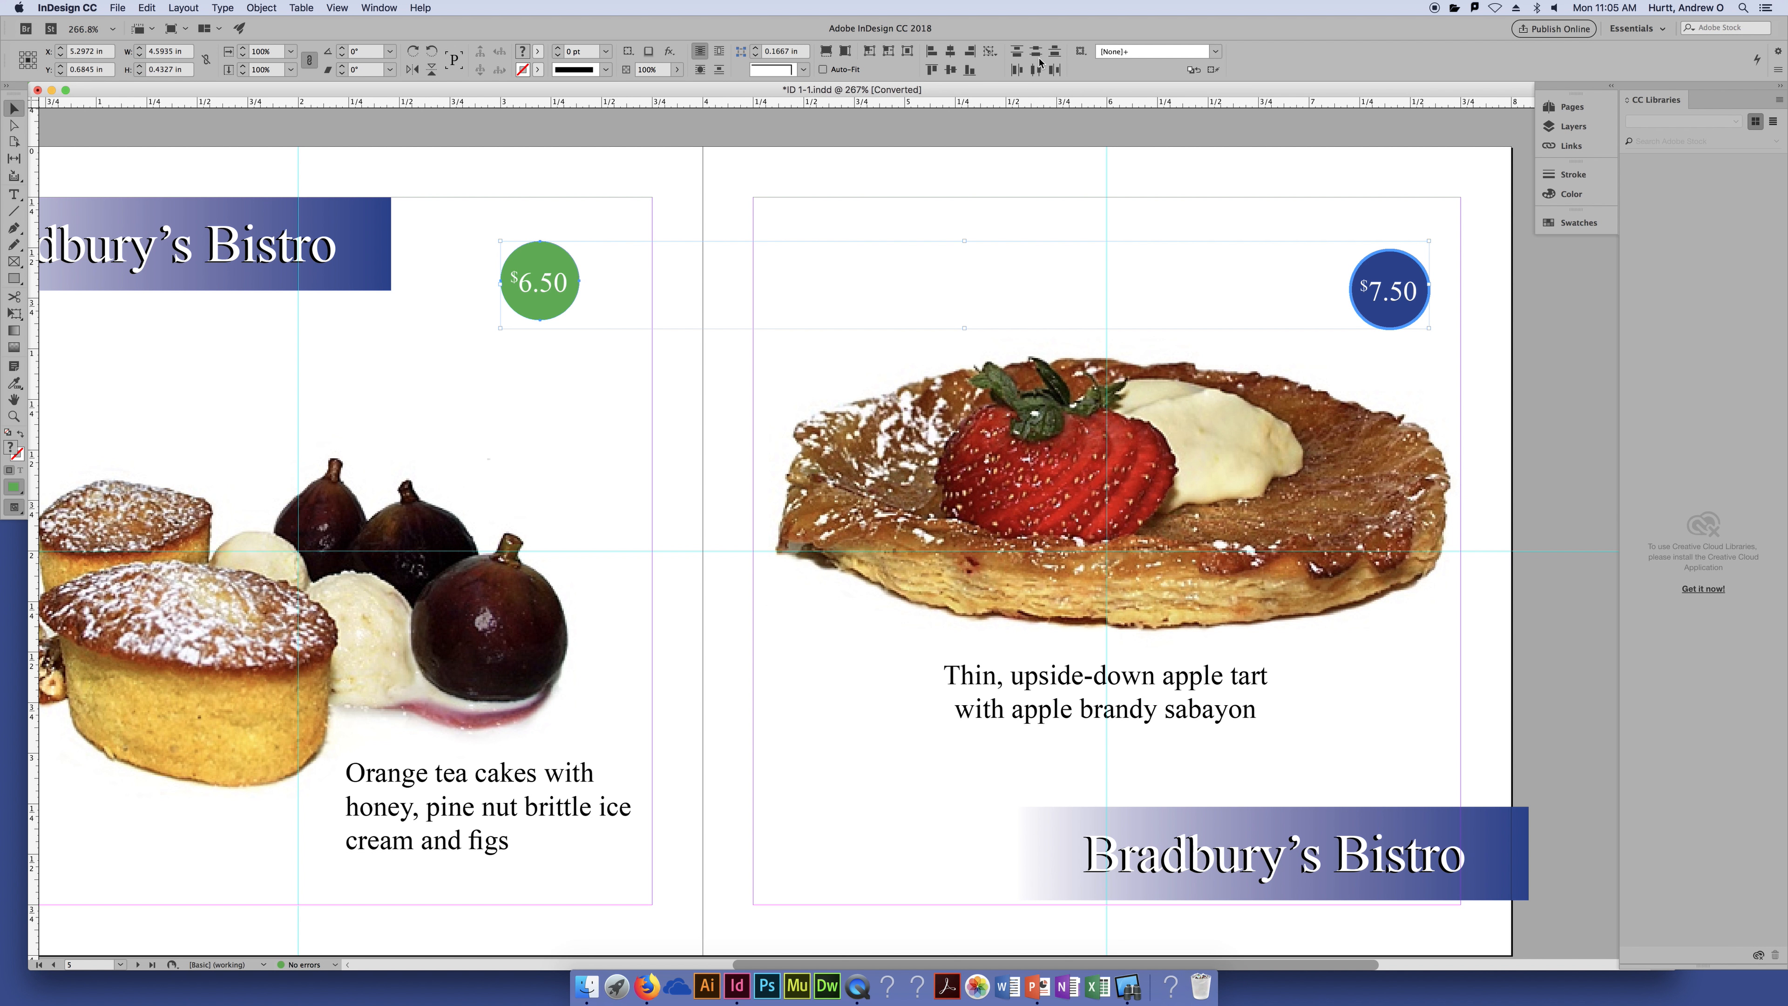
click(951, 70)
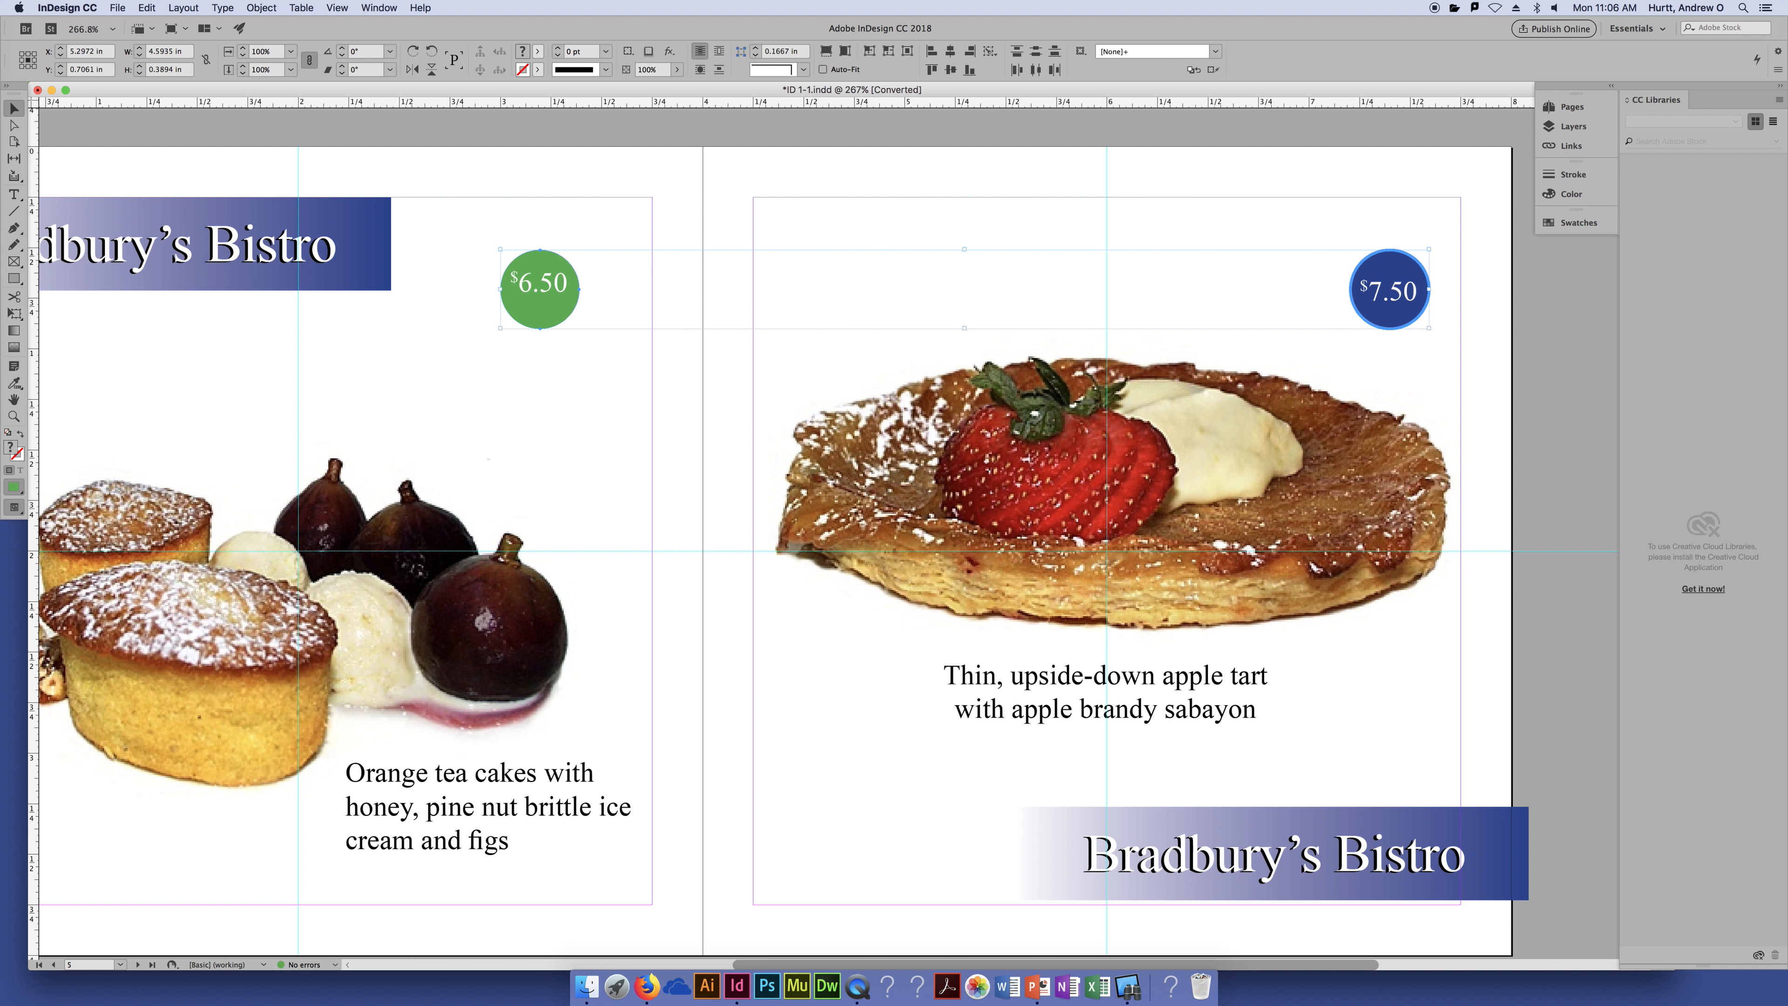
click(440, 141)
Group the green circle with its $6.50 text and move the group to page 4's upper-right margin corner, about X 3.40 in, Y 0.48 in.
click(540, 305)
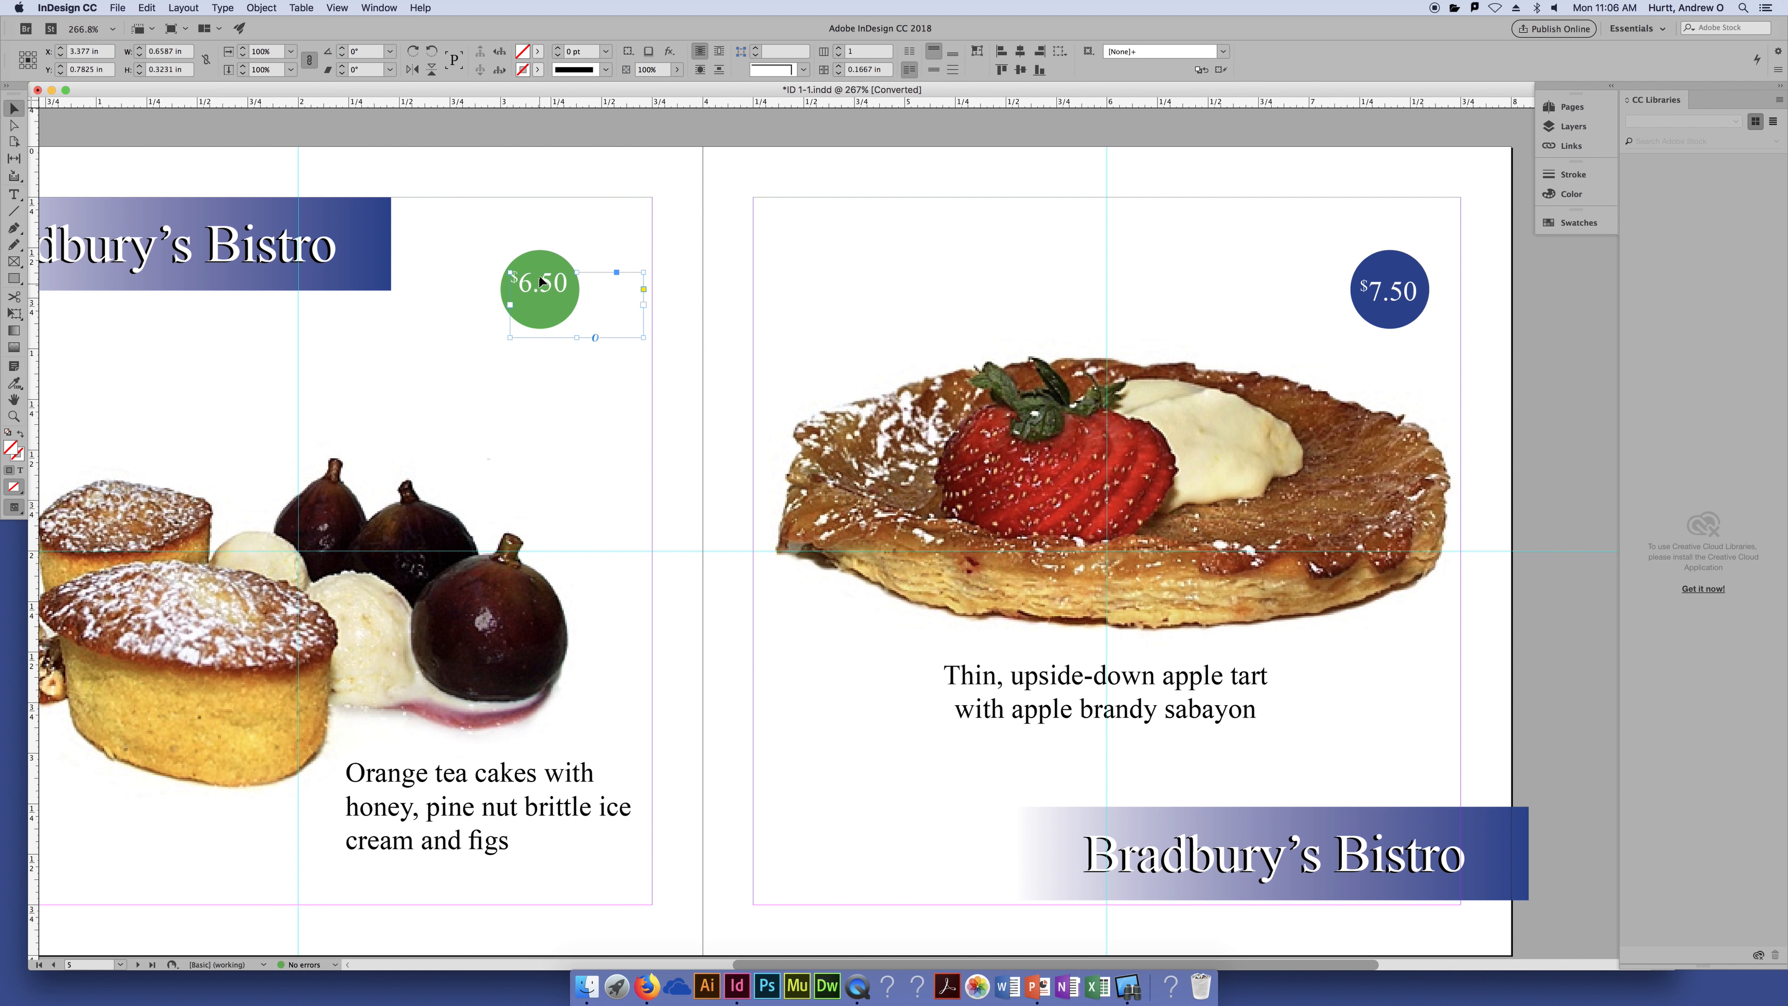
shift+click(538, 255)
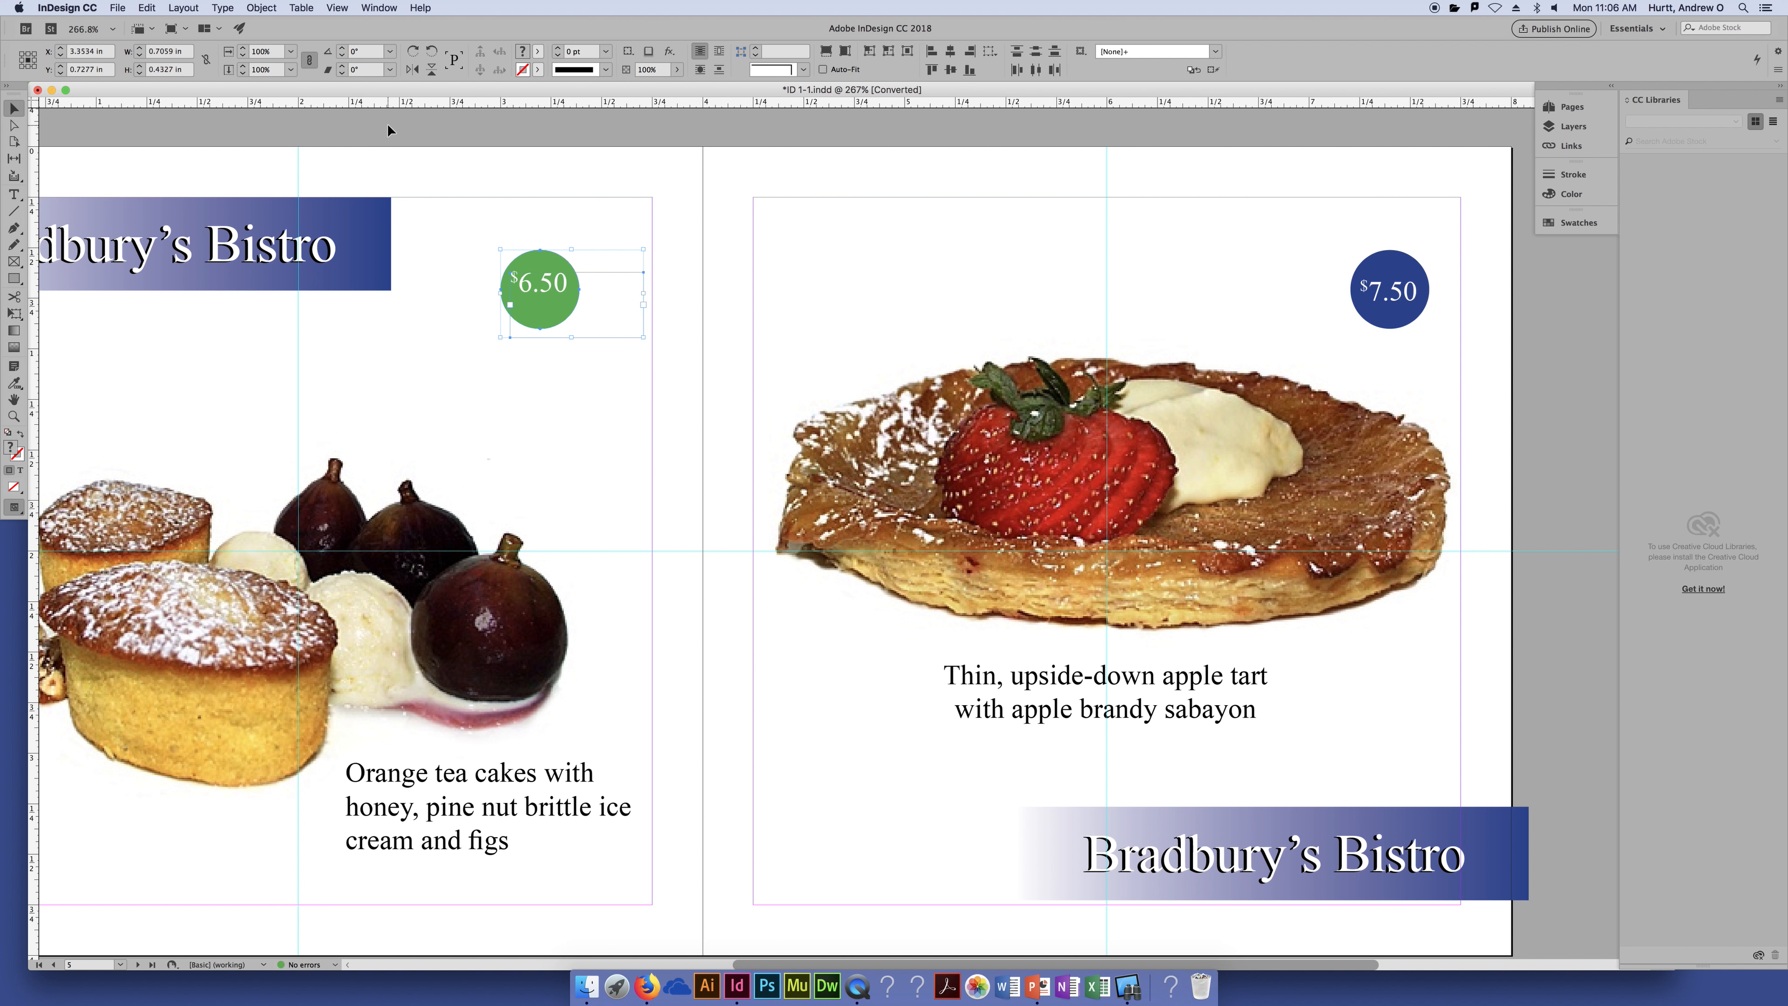
key(super+g)
click(180, 8)
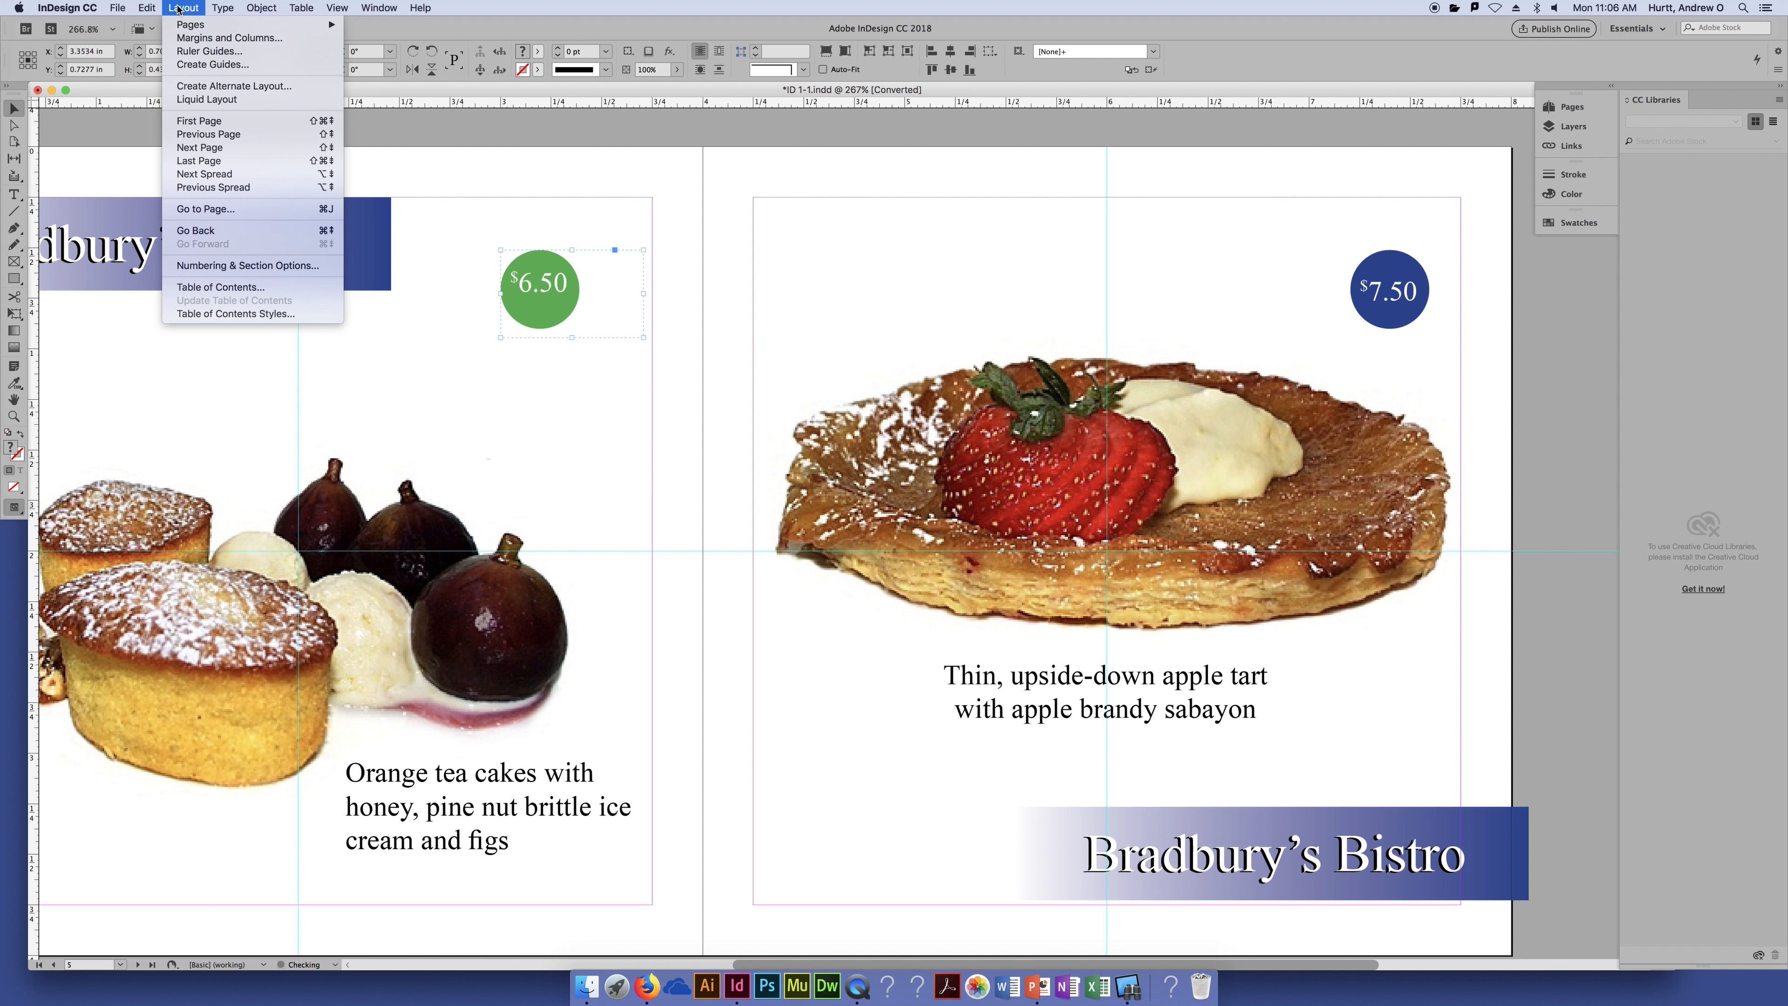
mouse_move(260, 9)
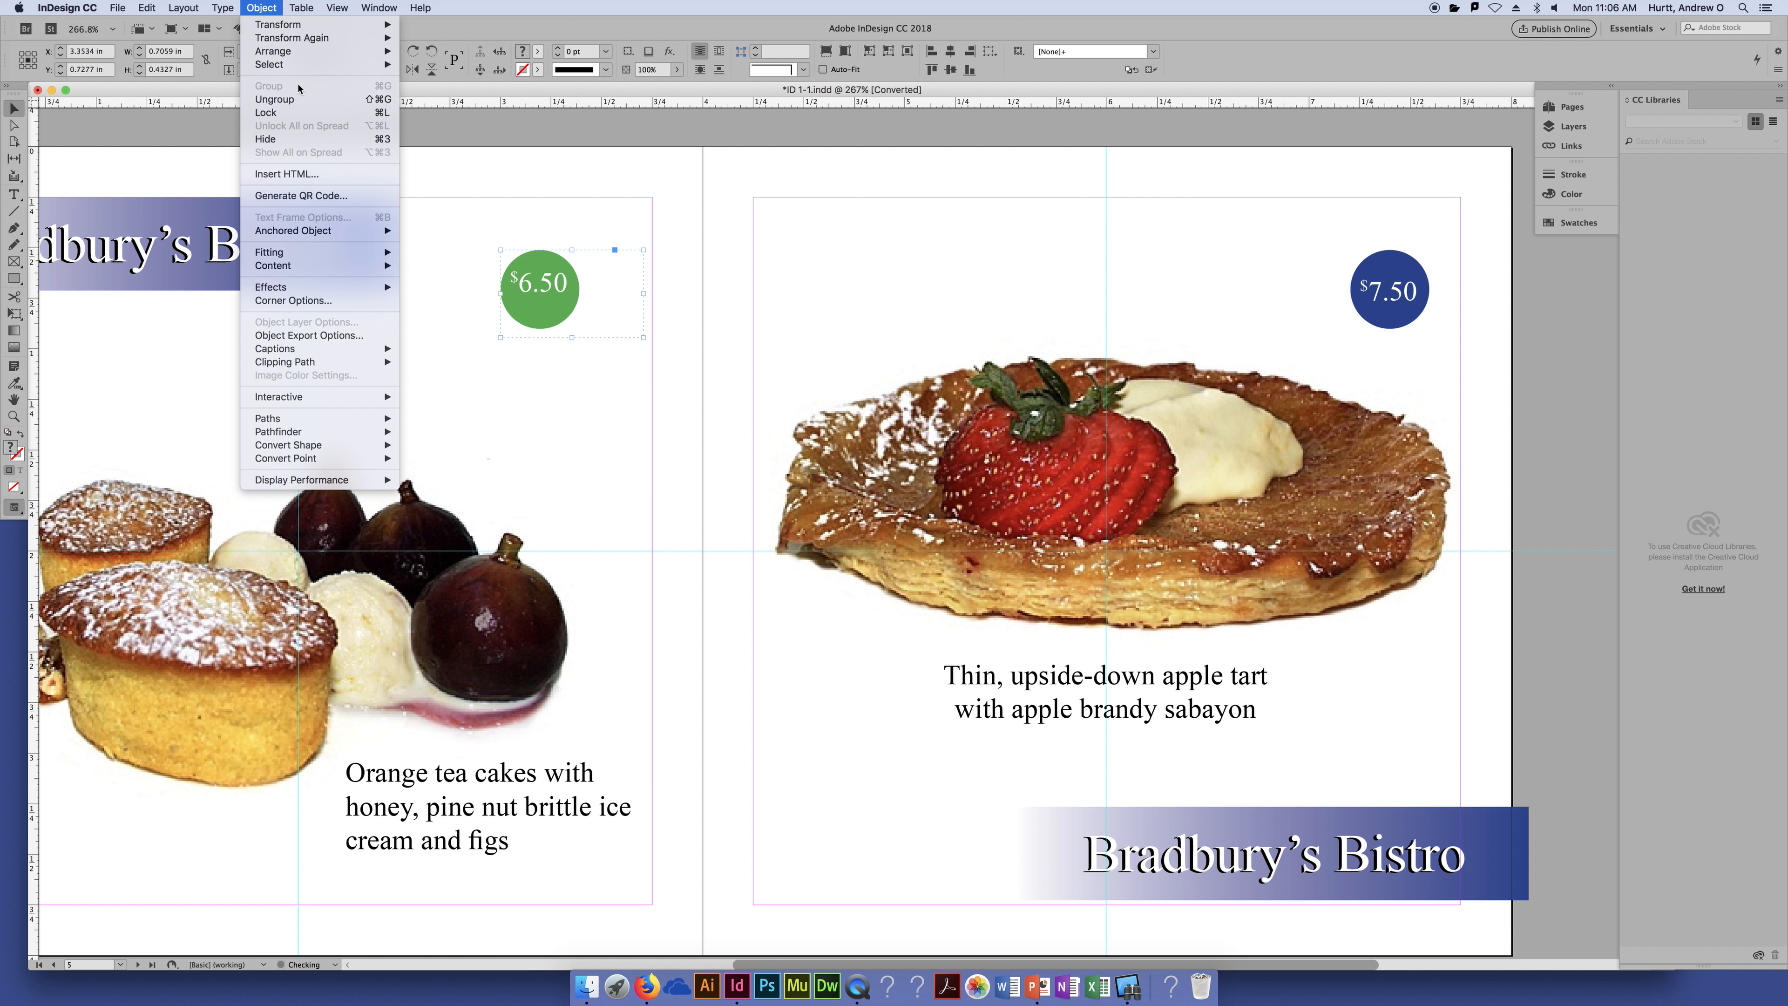
click(499, 175)
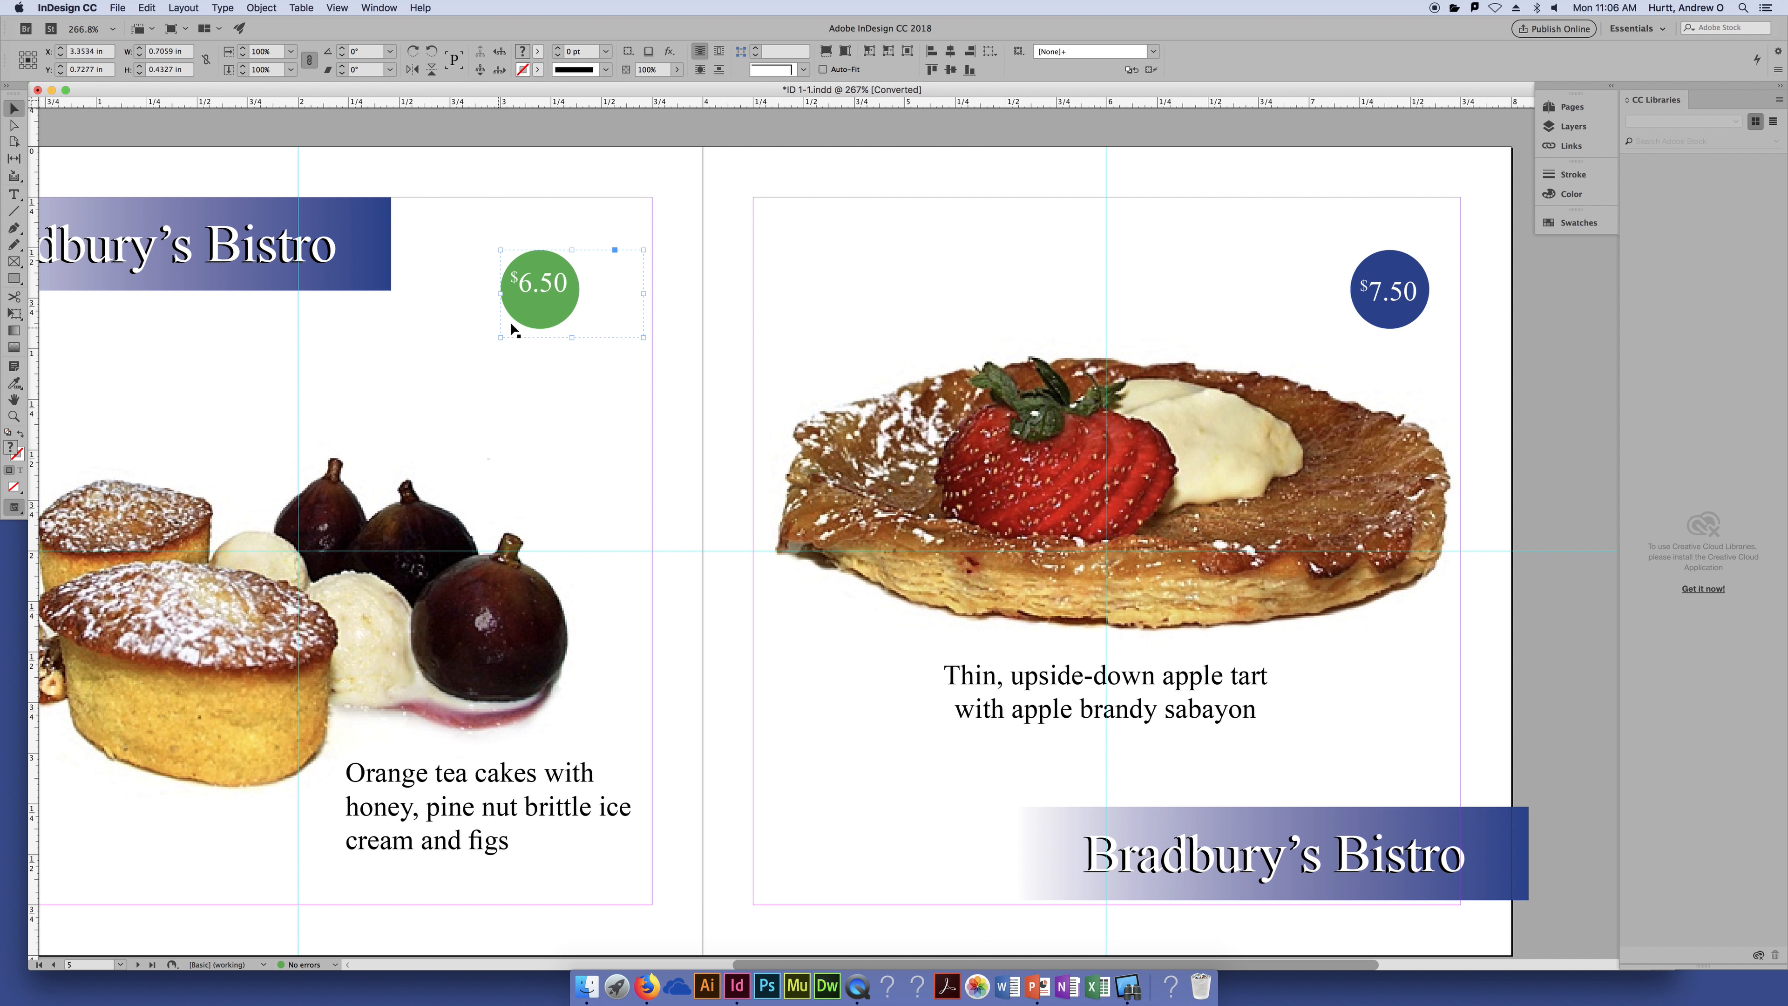
drag(525, 302, 572, 243)
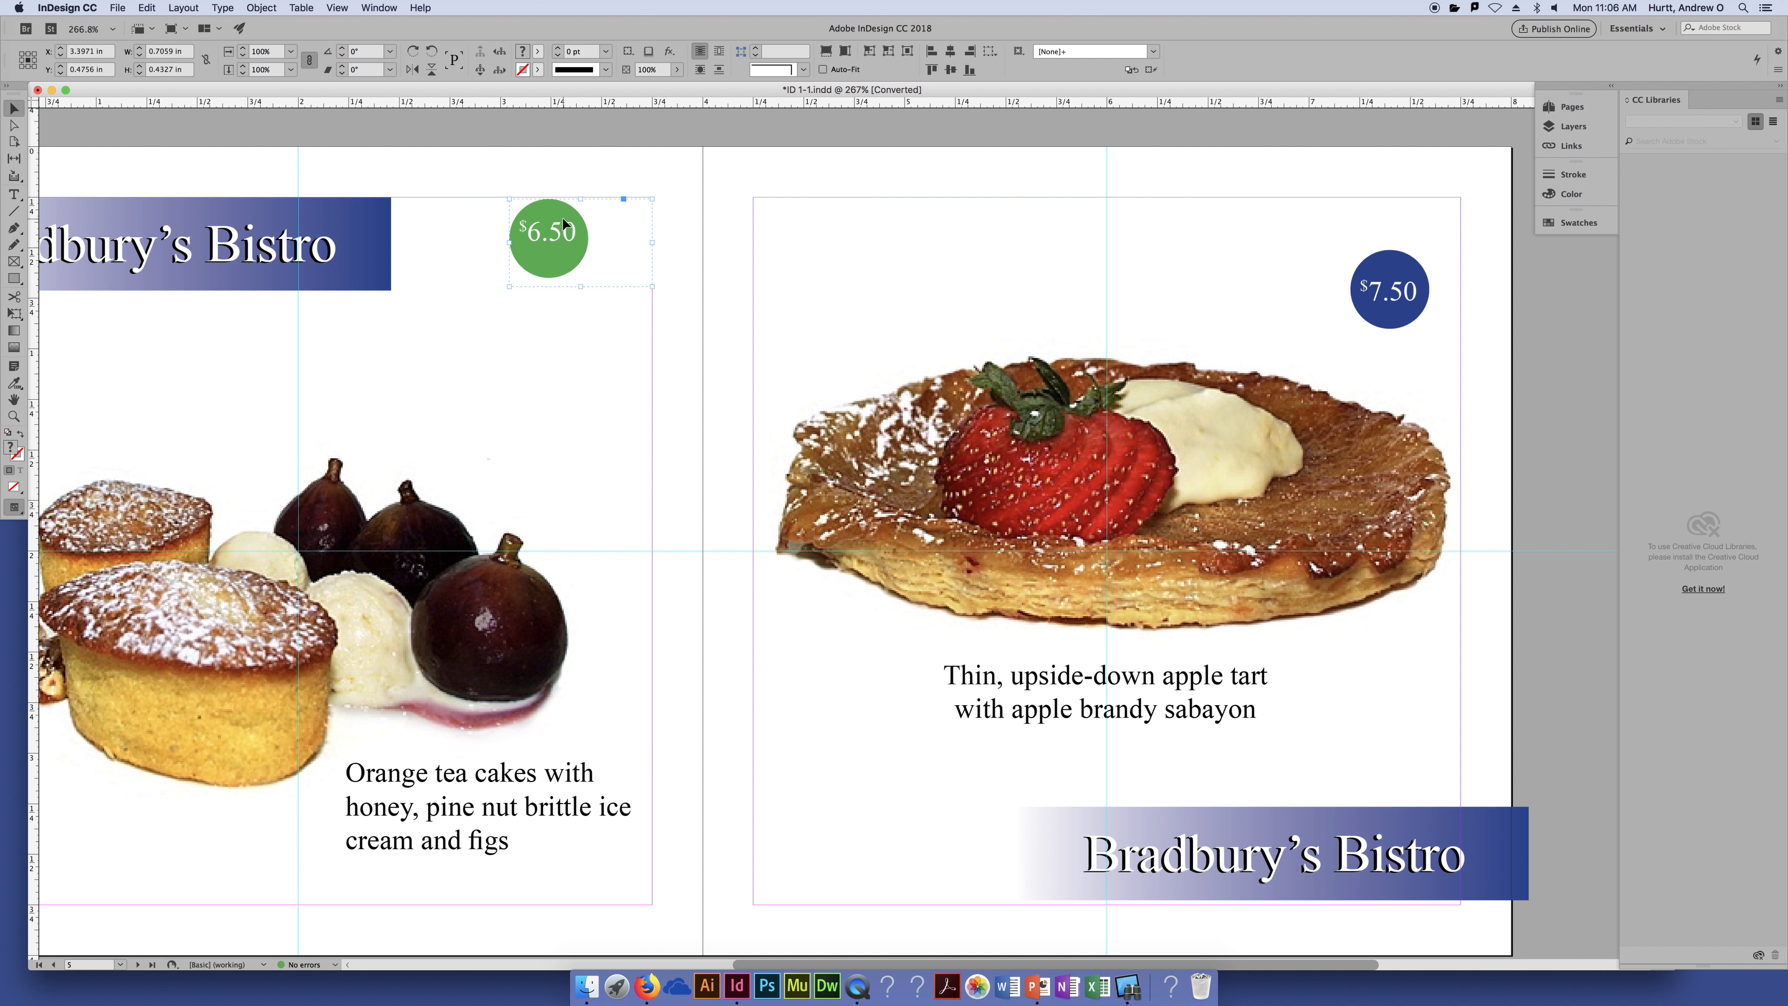
Ungroup the green circle and its $6.50 text and clear the selection.
click(182, 7)
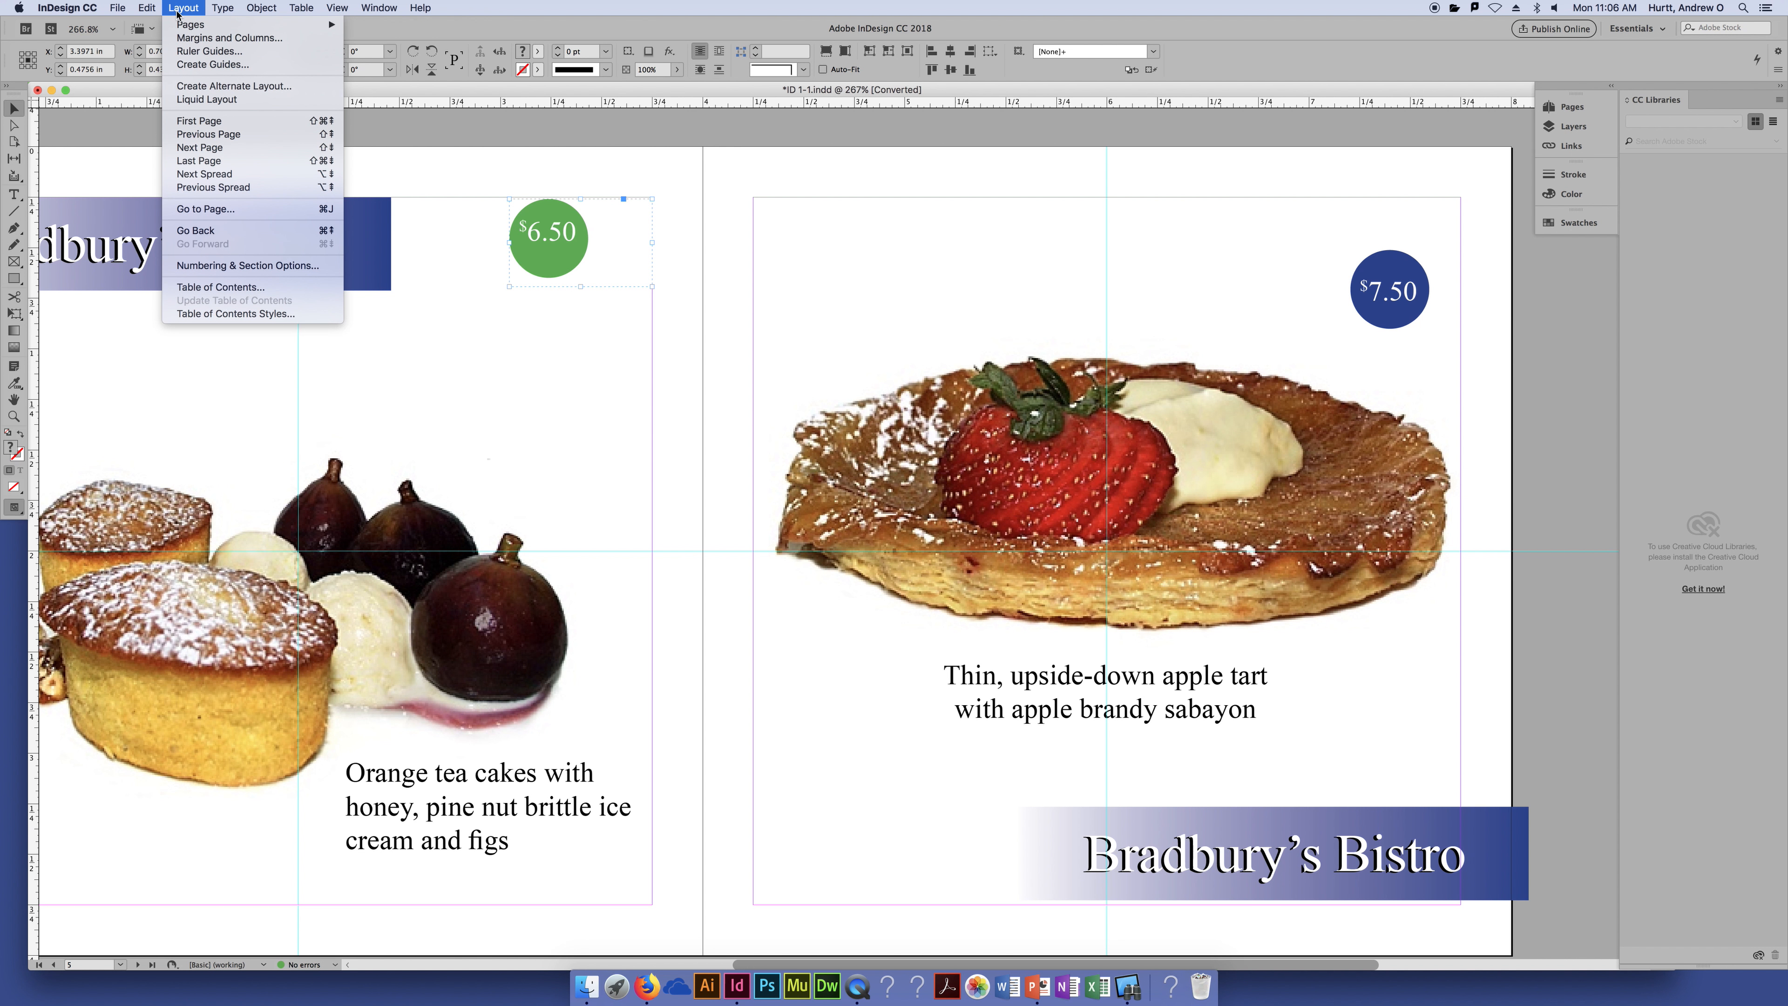
mouse_move(209, 8)
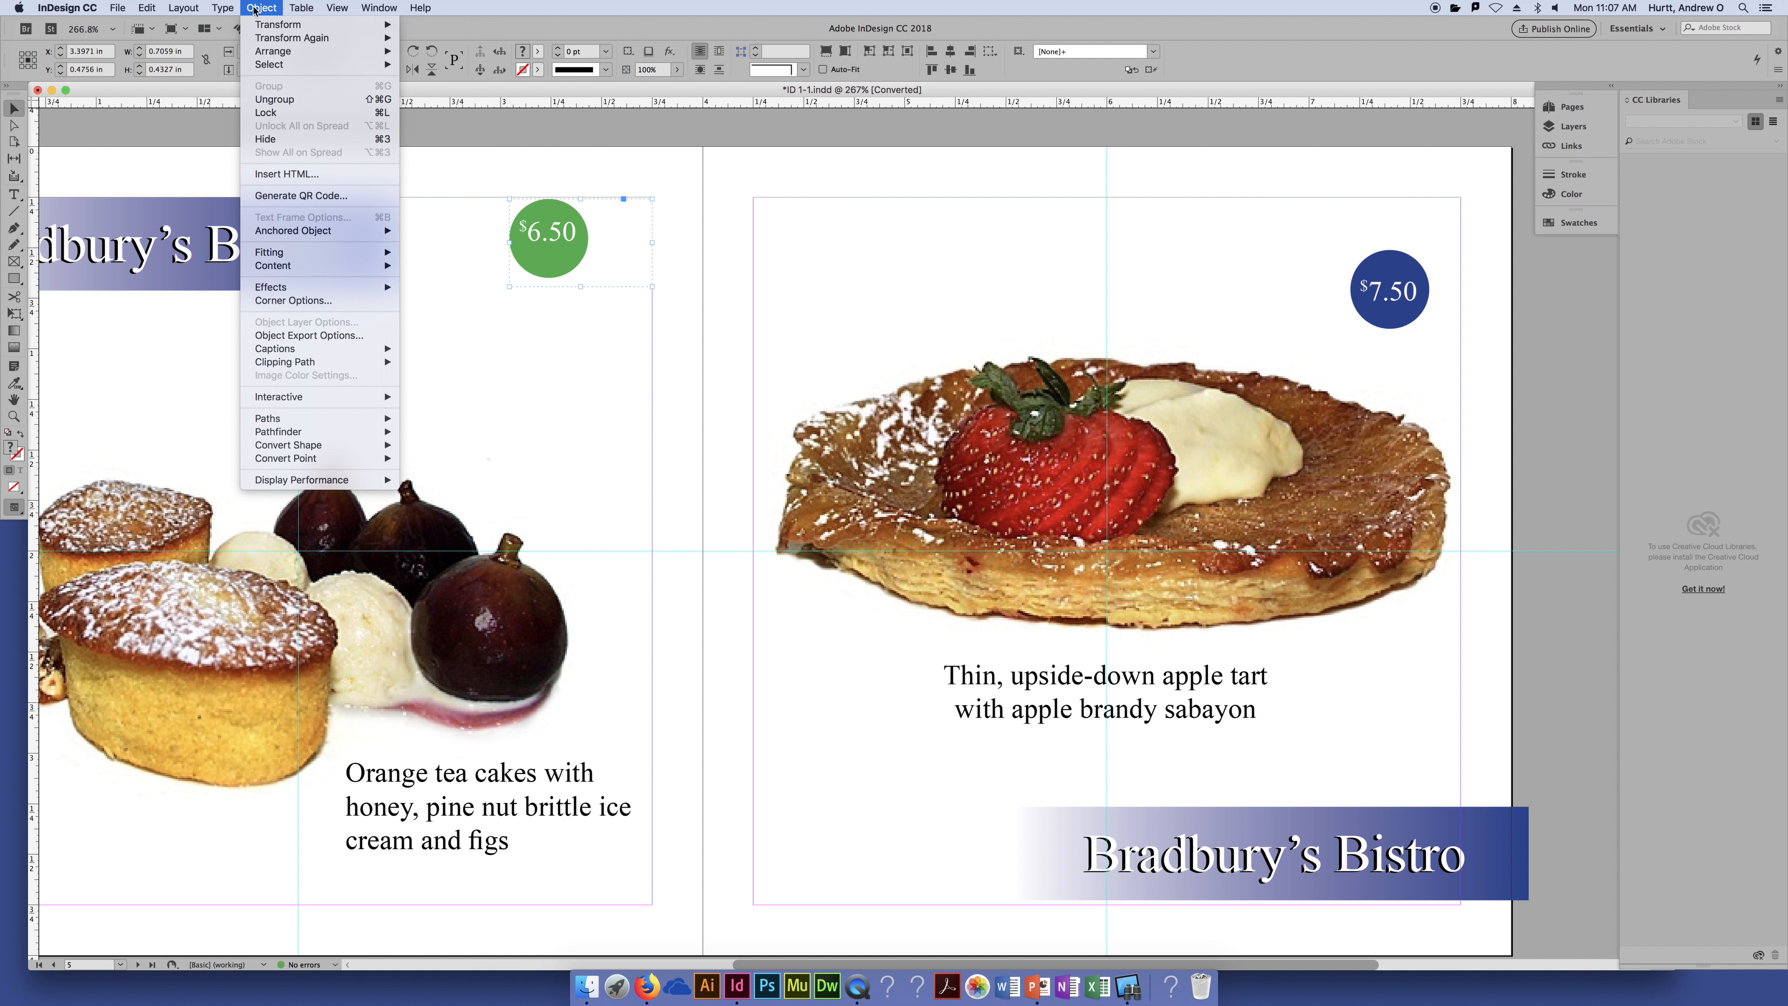
click(275, 98)
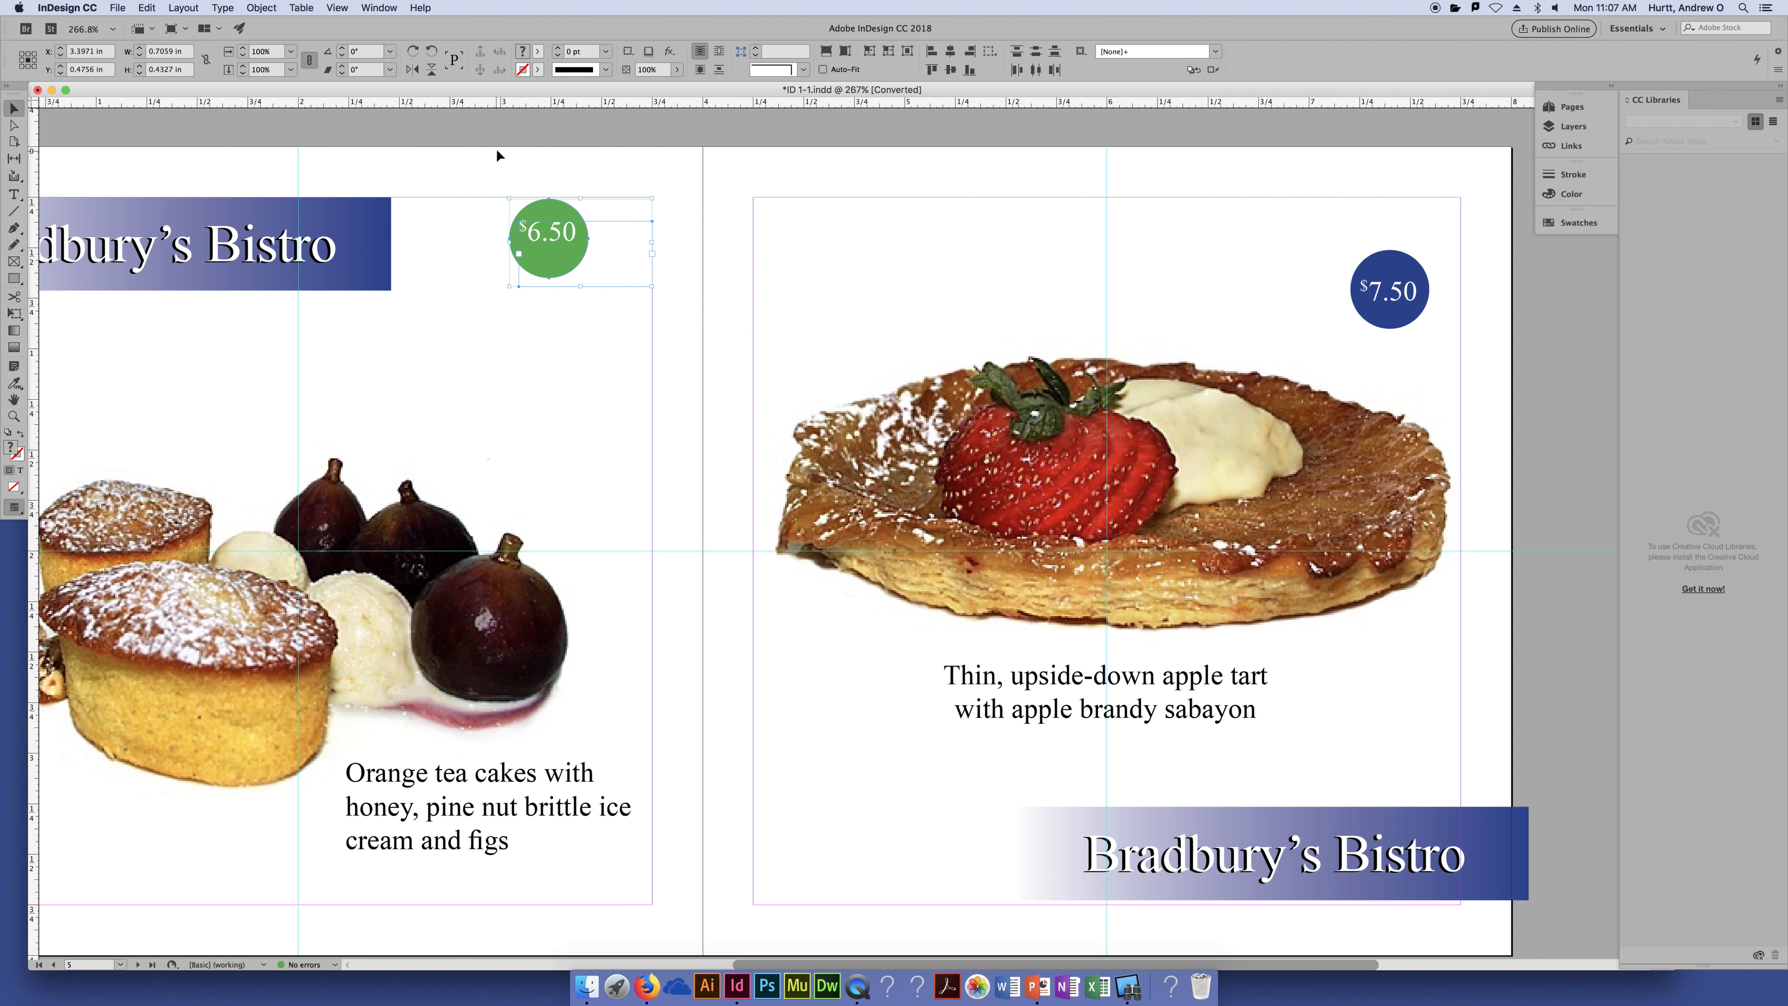
click(498, 127)
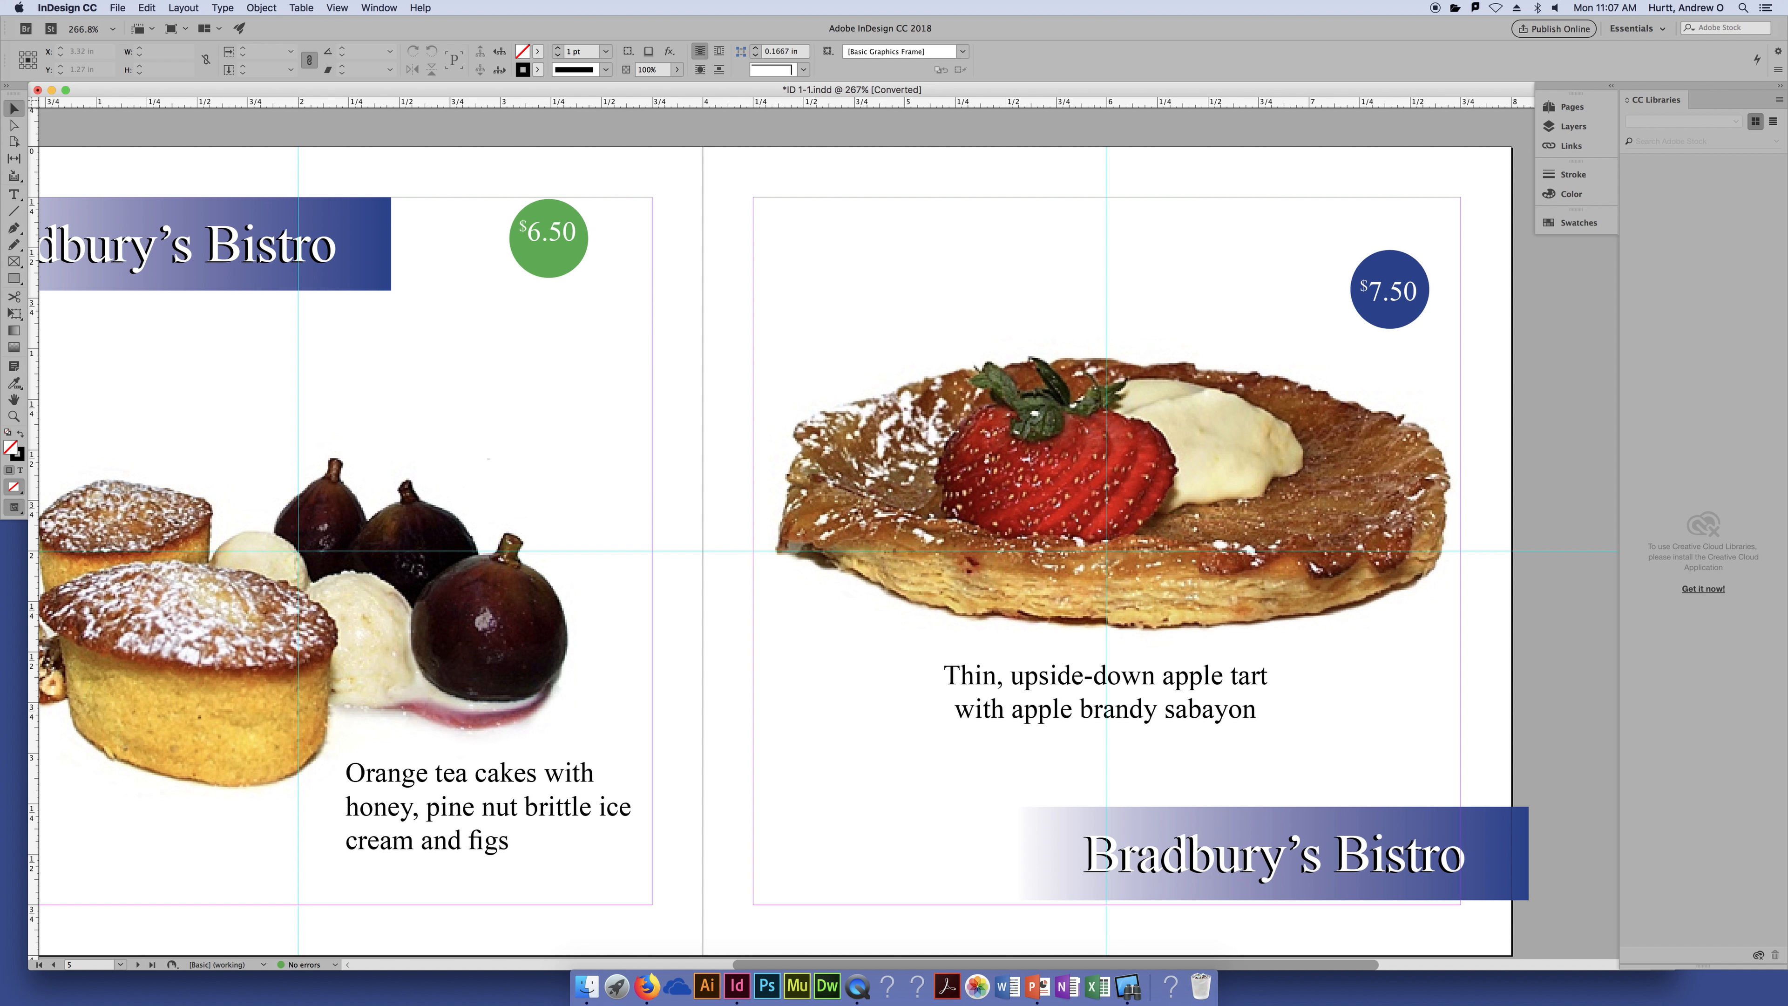
Hide all tools and panels to view only the document, and show them again.
key(Tab)
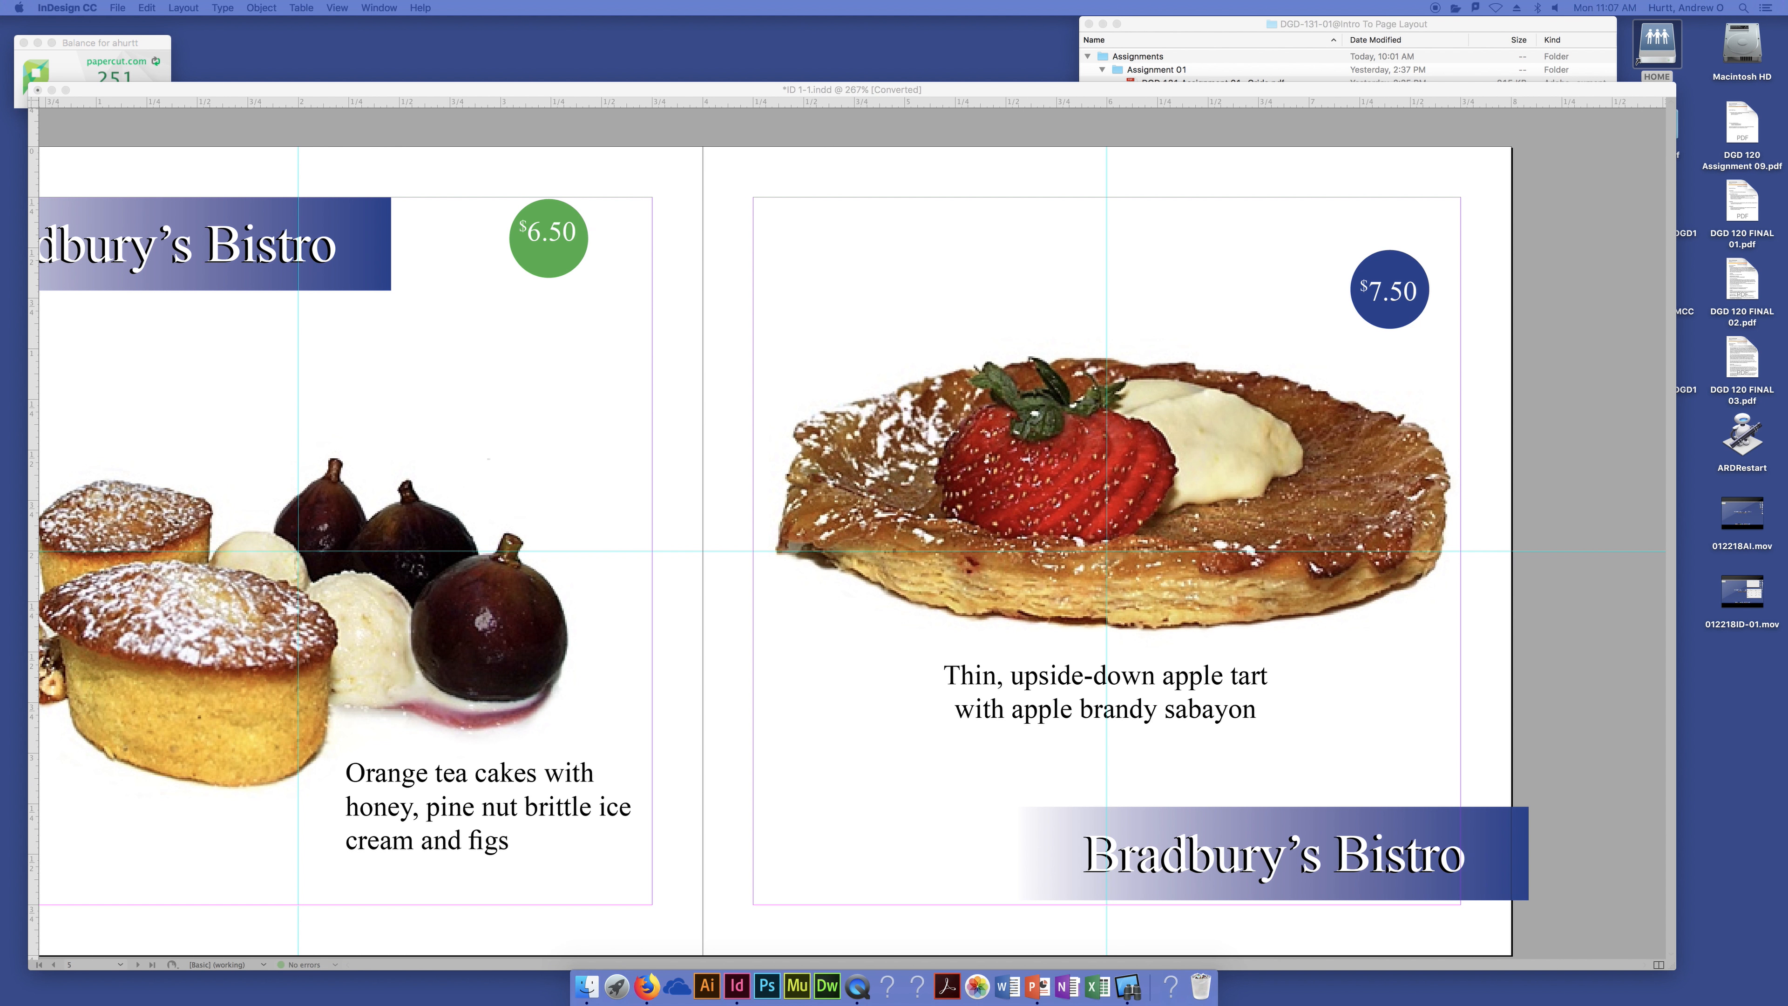
key(Tab)
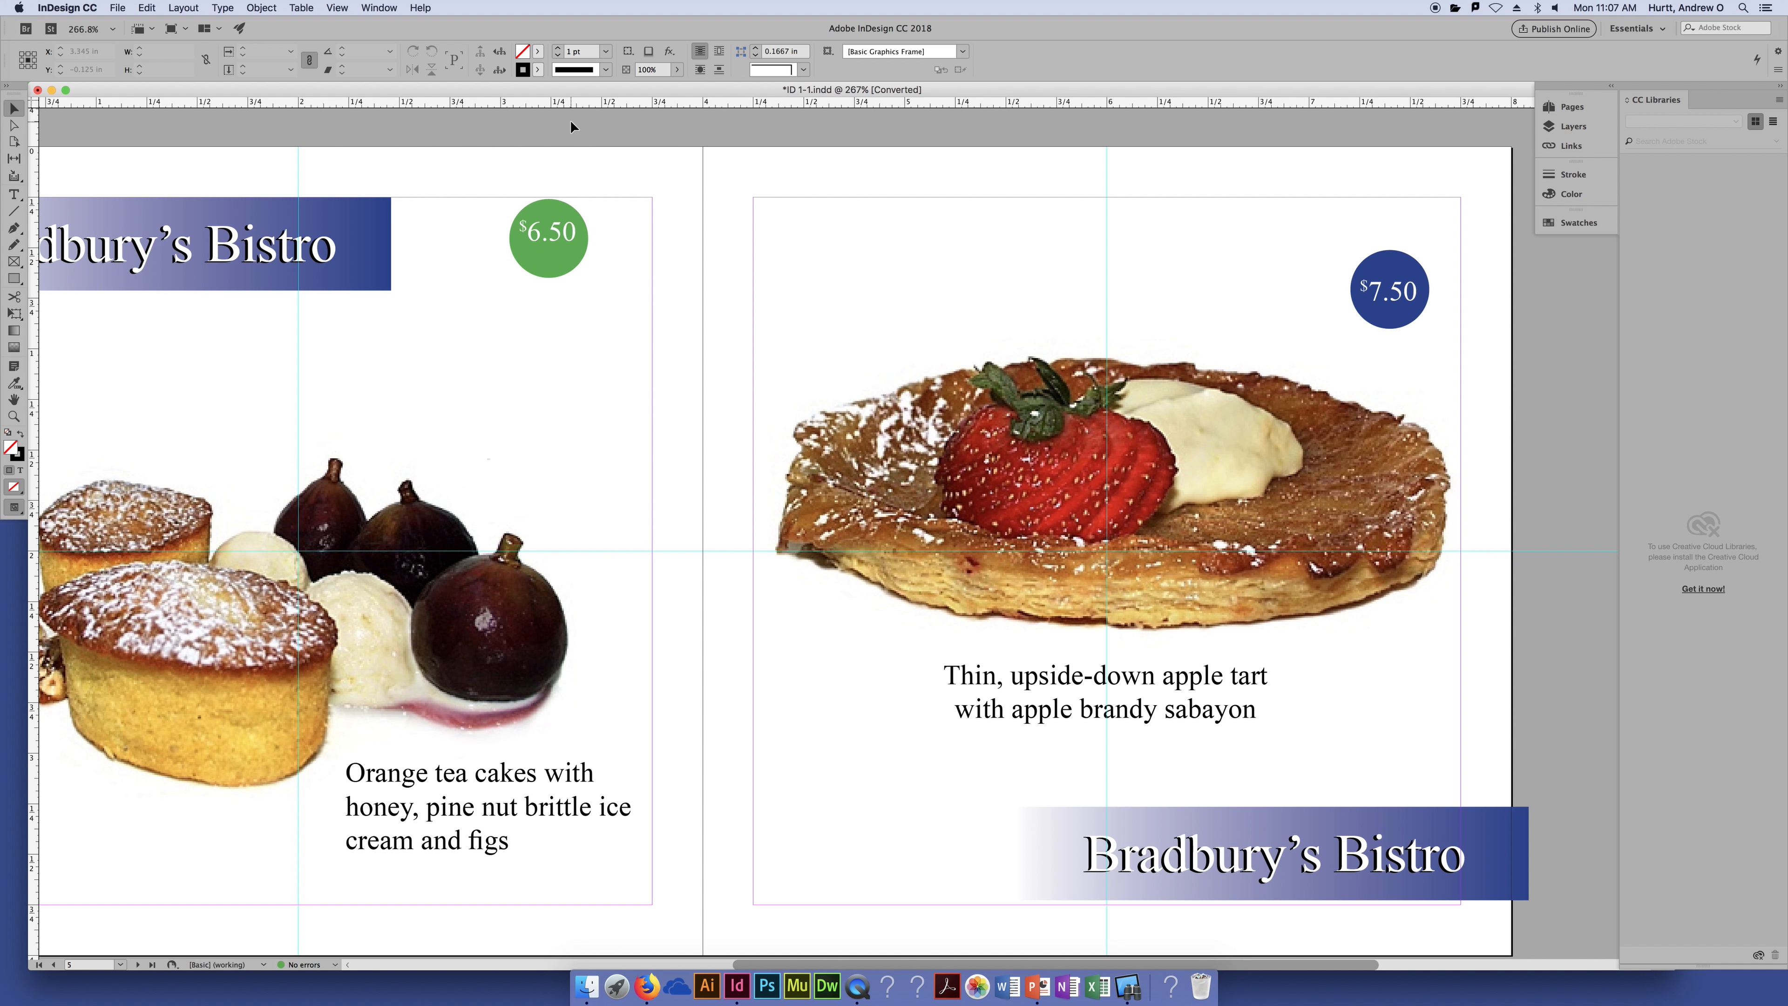